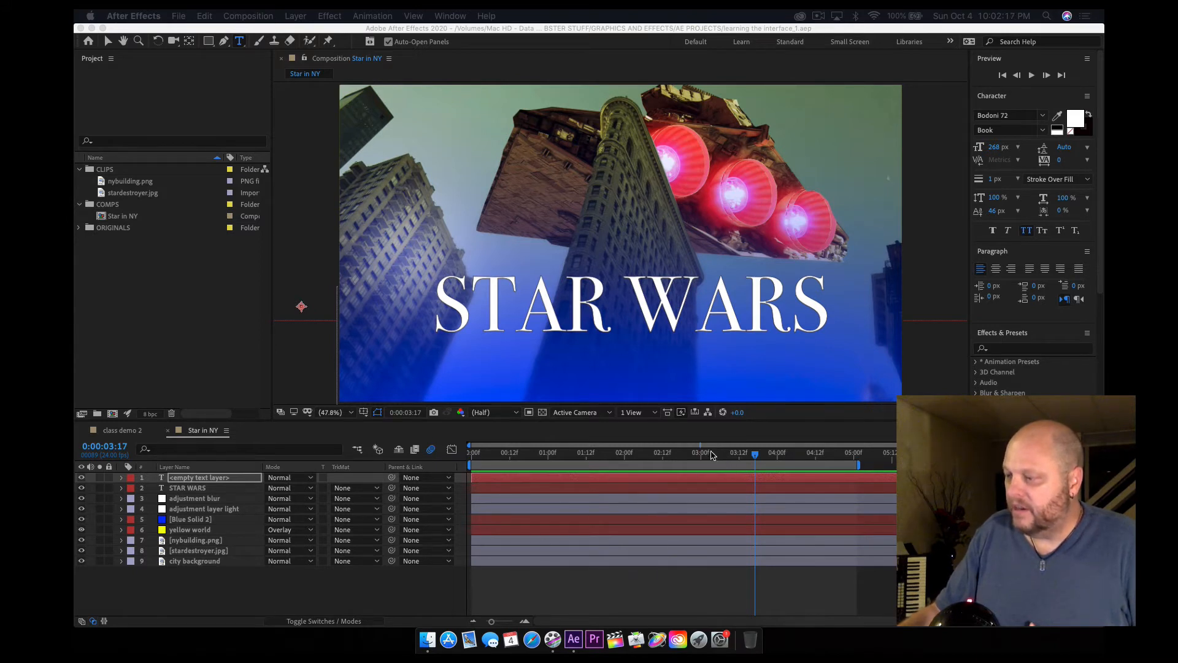
# Inspect the details of nybuilding.png, stardestroyer.jpg and the Star in NY composition in the project
pyautogui.click(577, 451)
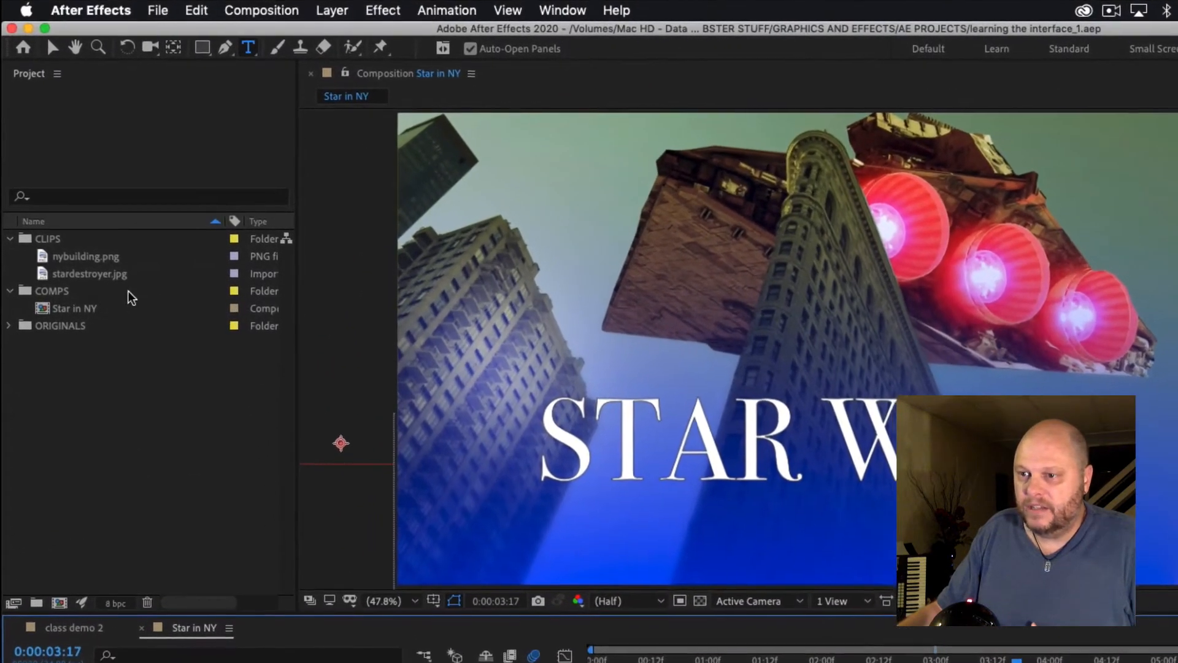
pyautogui.click(77, 257)
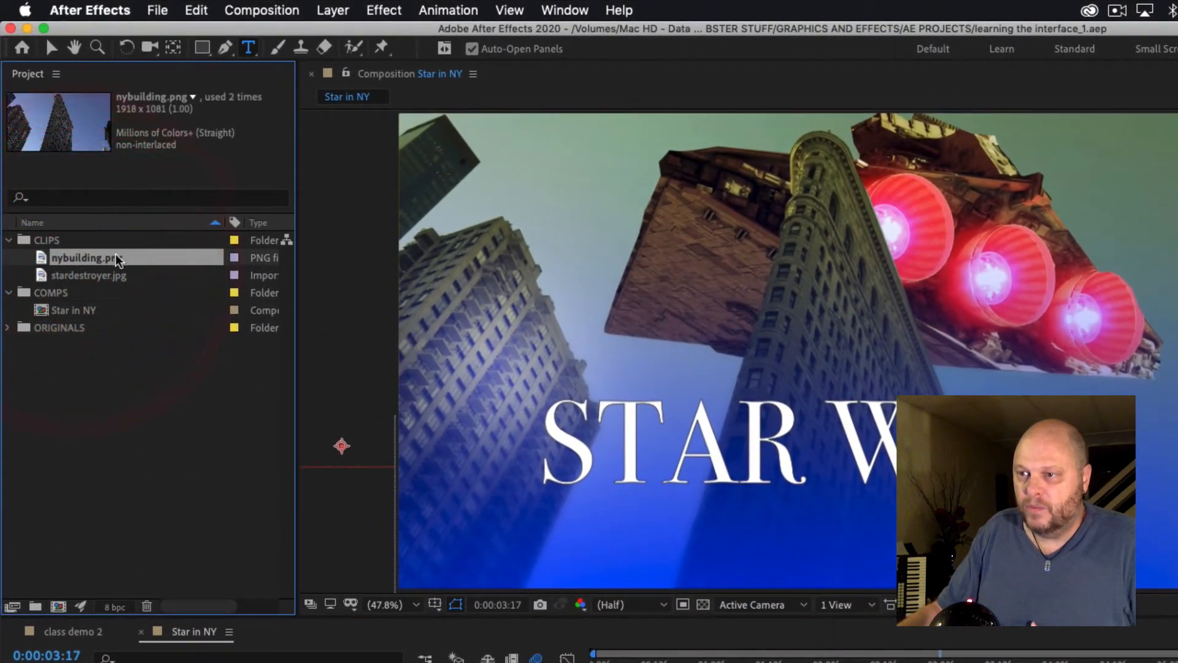
pyautogui.click(113, 276)
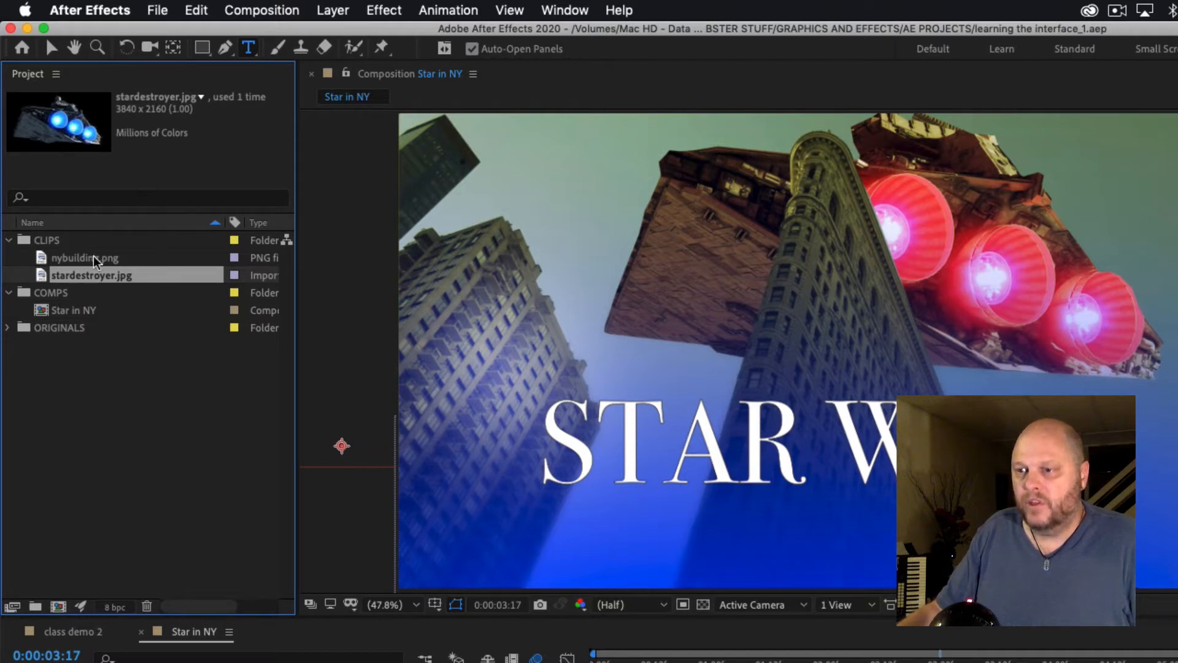
pyautogui.click(88, 311)
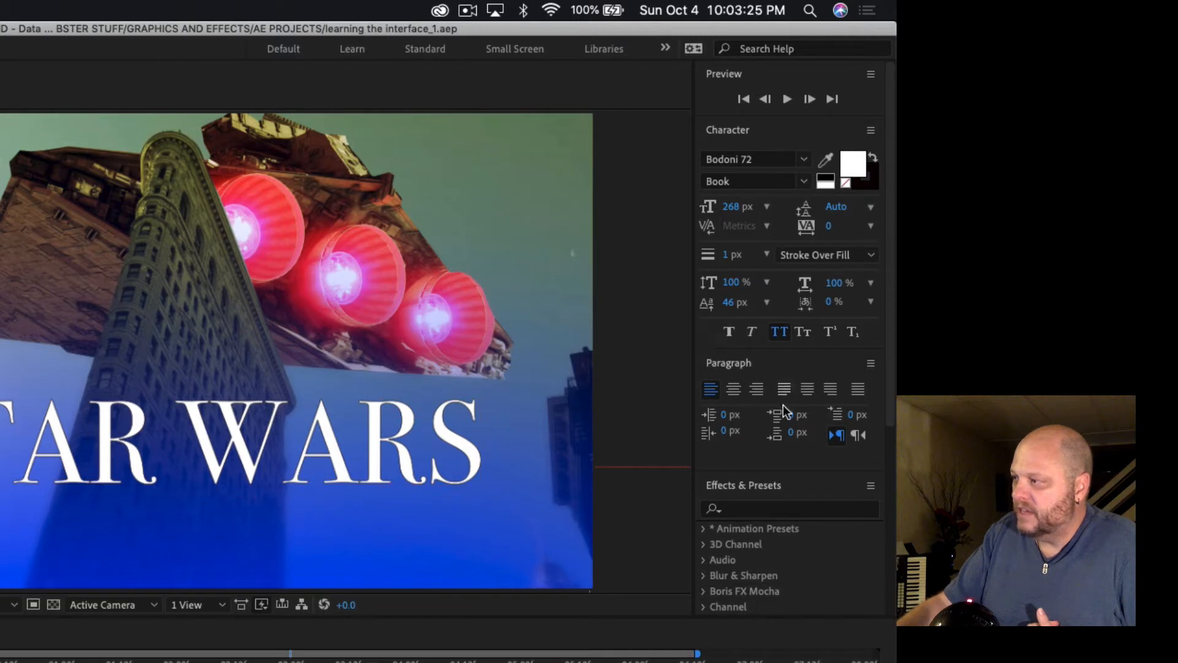
# Switch to the Effects workspace and activate the Effects & Presets search
pyautogui.click(667, 49)
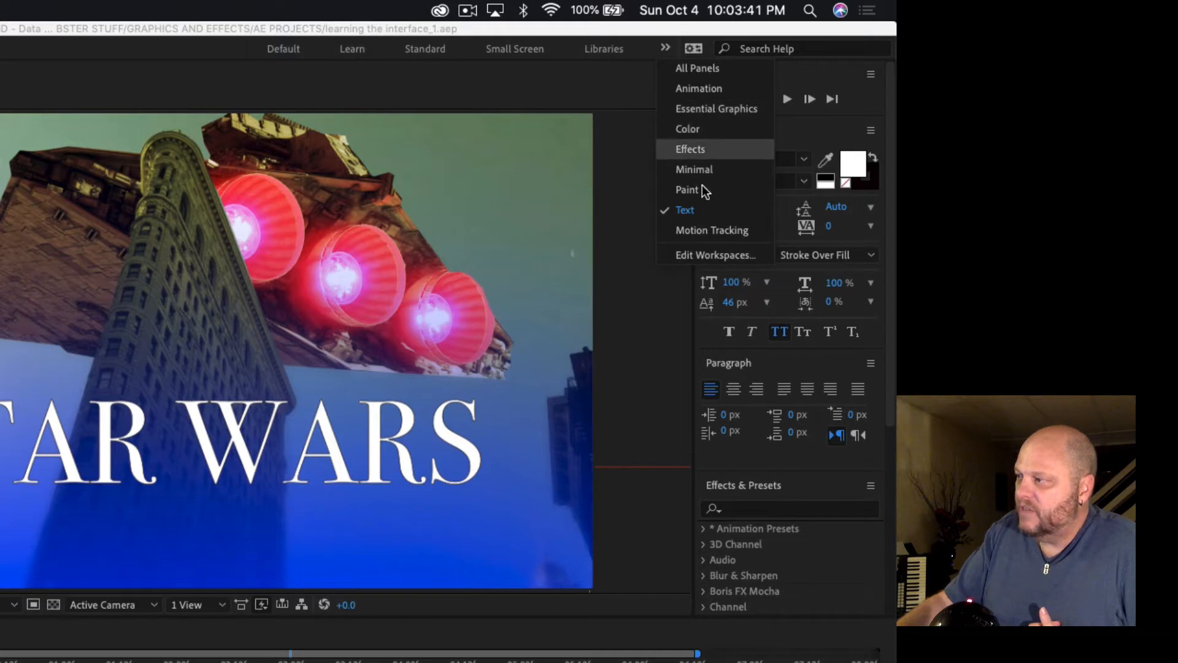
pyautogui.click(706, 149)
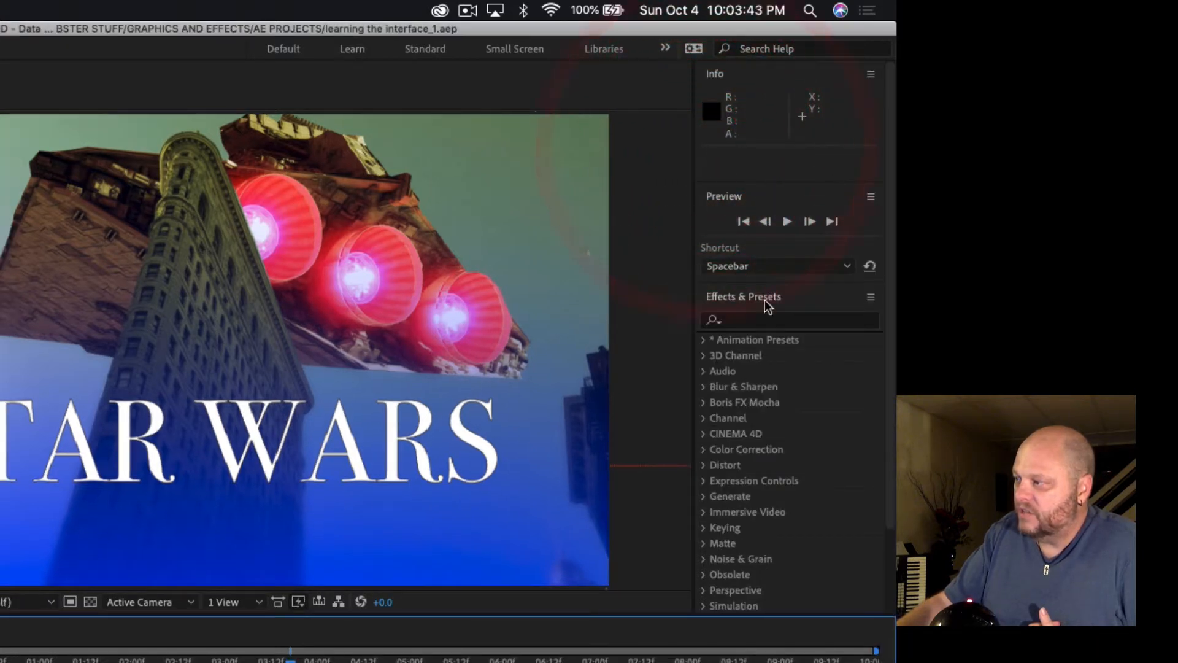
pyautogui.click(765, 320)
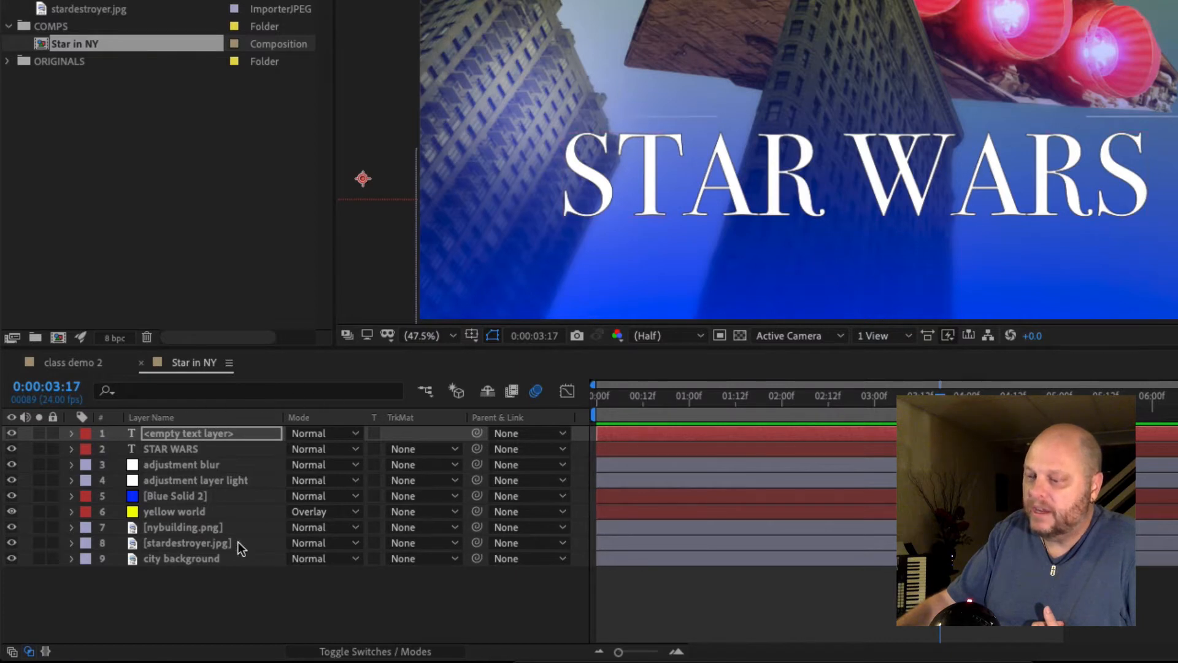
# Examine the empty text layer's property groups and the timeline's switches columns, restoring the modes columns and collapsing the layer
pyautogui.click(72, 434)
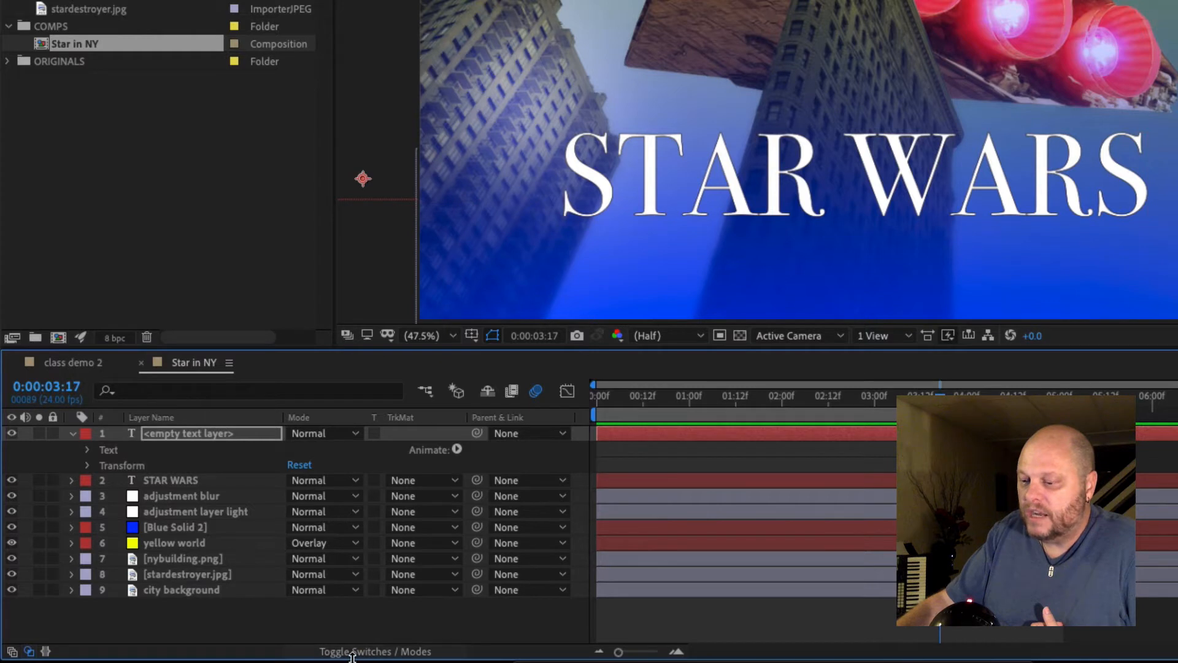
pyautogui.click(408, 651)
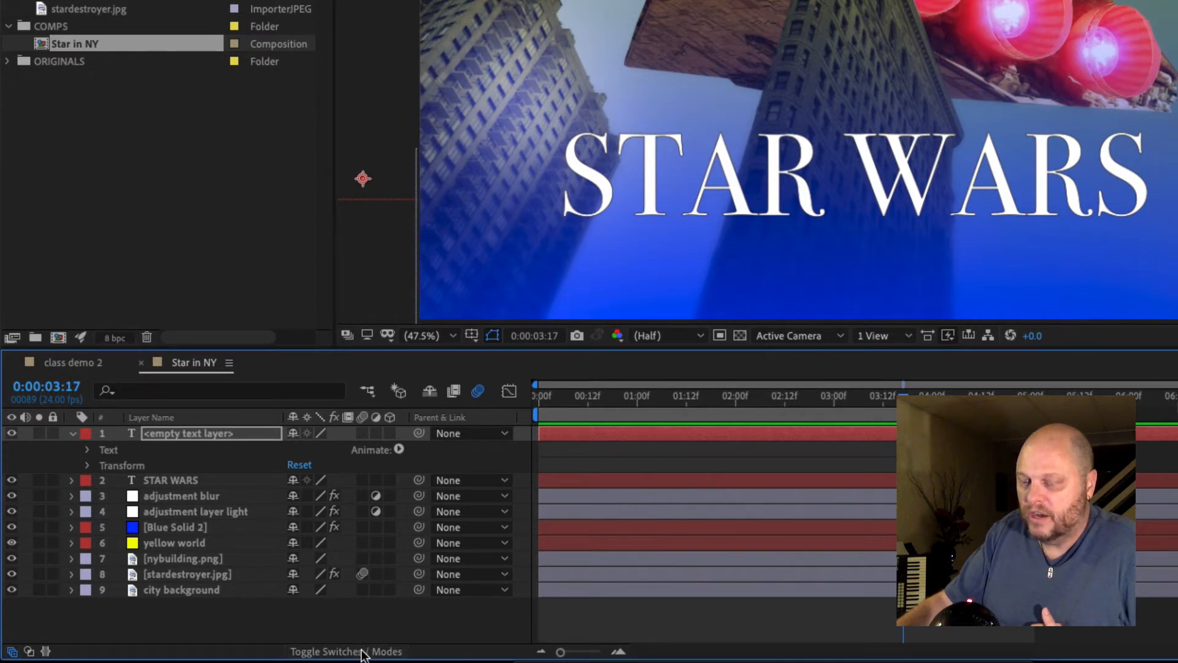
pyautogui.click(340, 652)
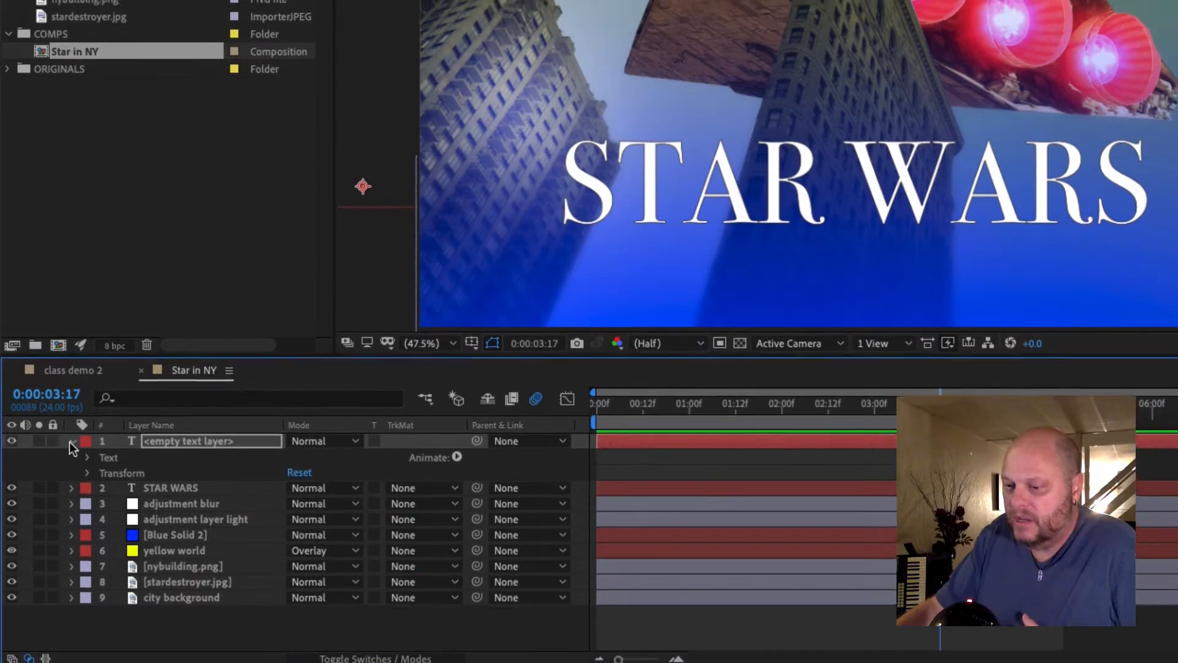
pyautogui.click(73, 433)
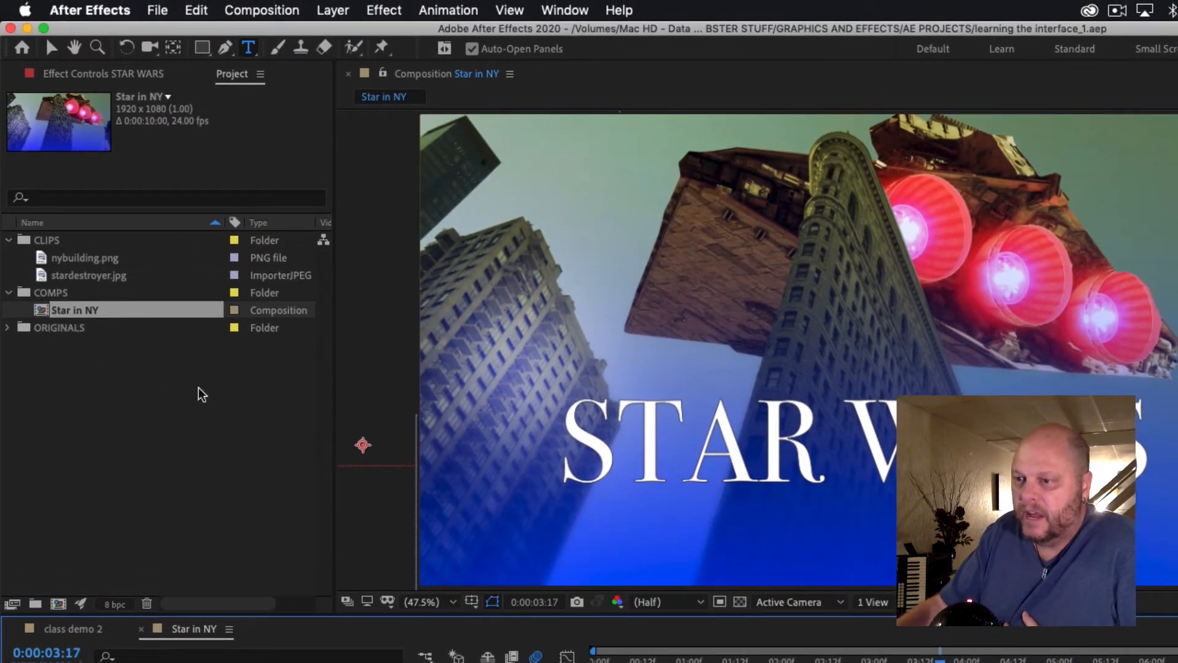
# Clear the project selection and view the options for creating and importing project items without choosing one
pyautogui.click(213, 400)
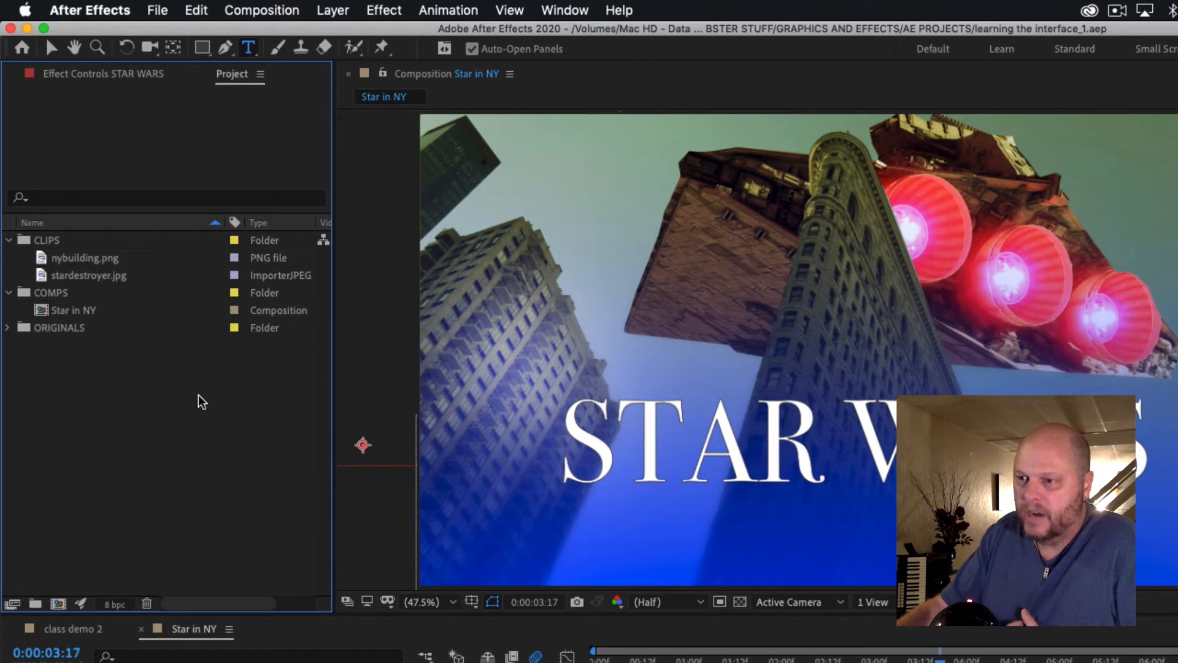
pyautogui.click(140, 392)
pyautogui.click(153, 402)
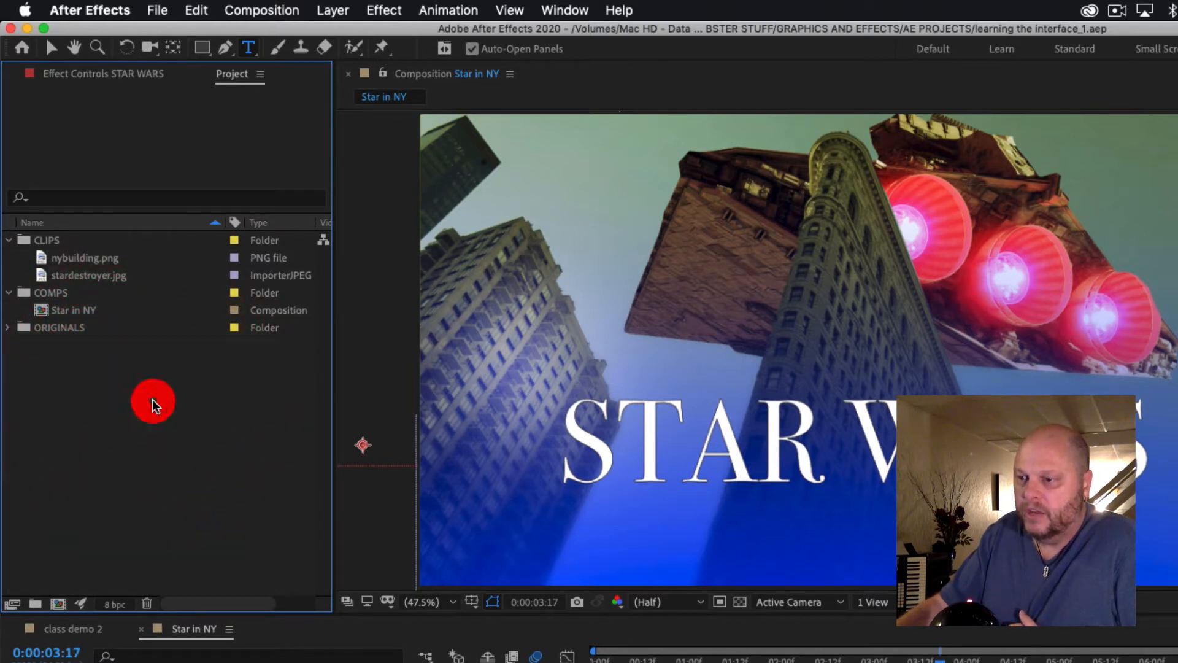
pyautogui.rightClick(164, 399)
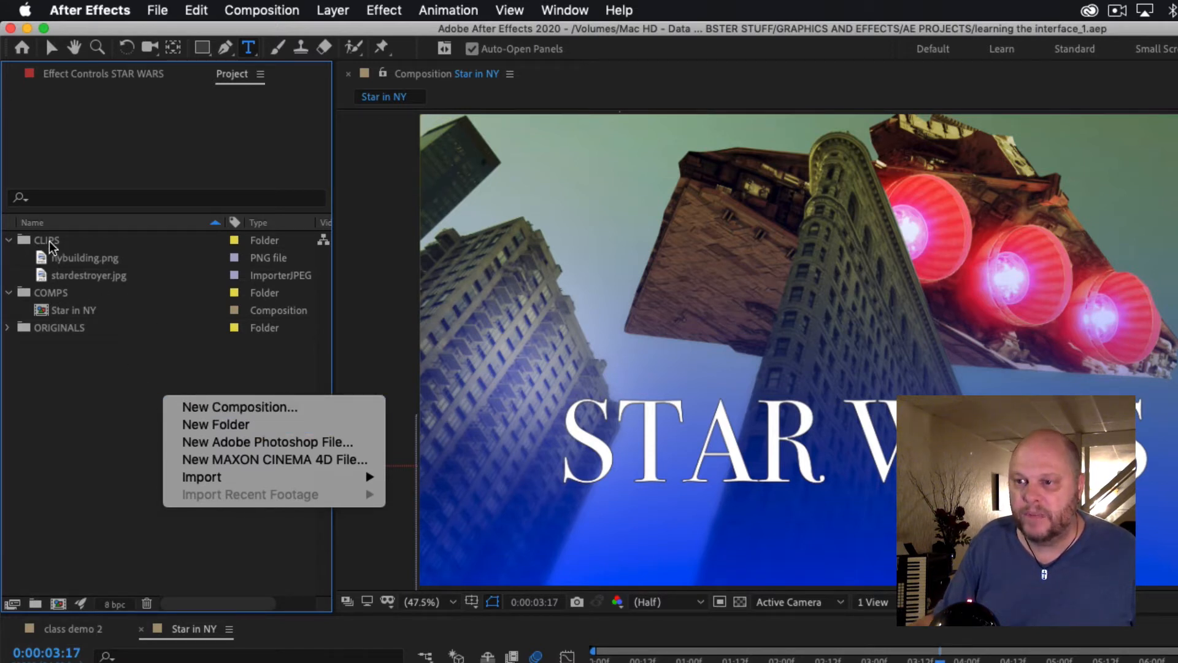
pyautogui.click(49, 377)
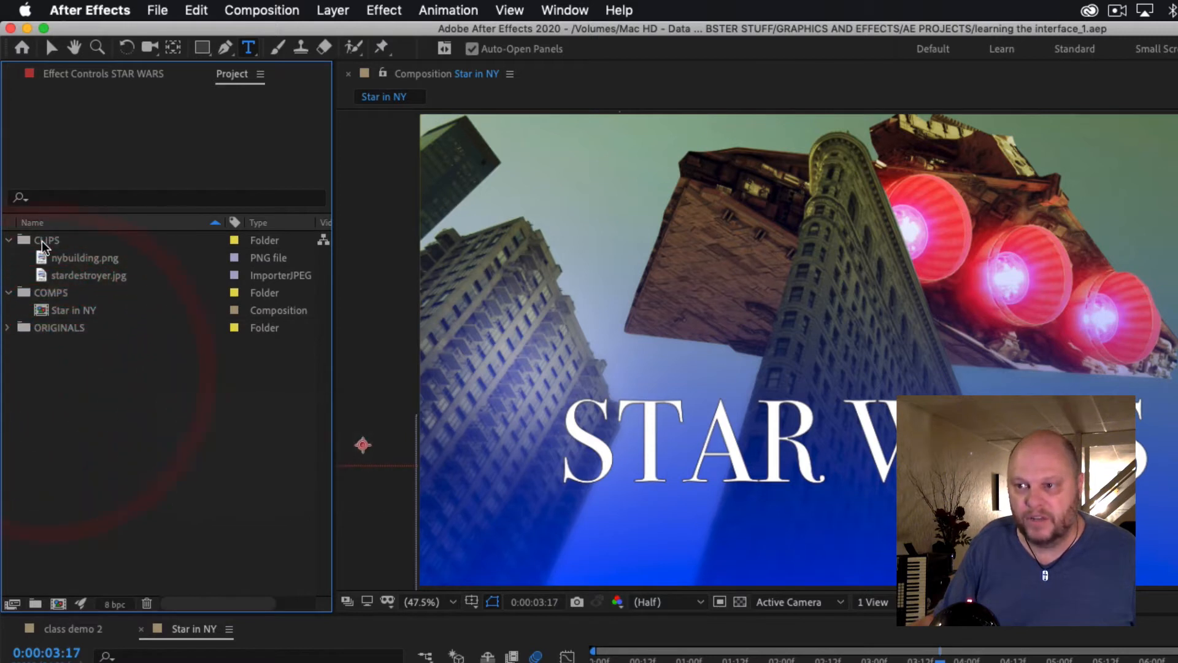
# Start a file import with the CLIPS folder selected and browse to the SET 1 folder in the online class media
pyautogui.click(25, 241)
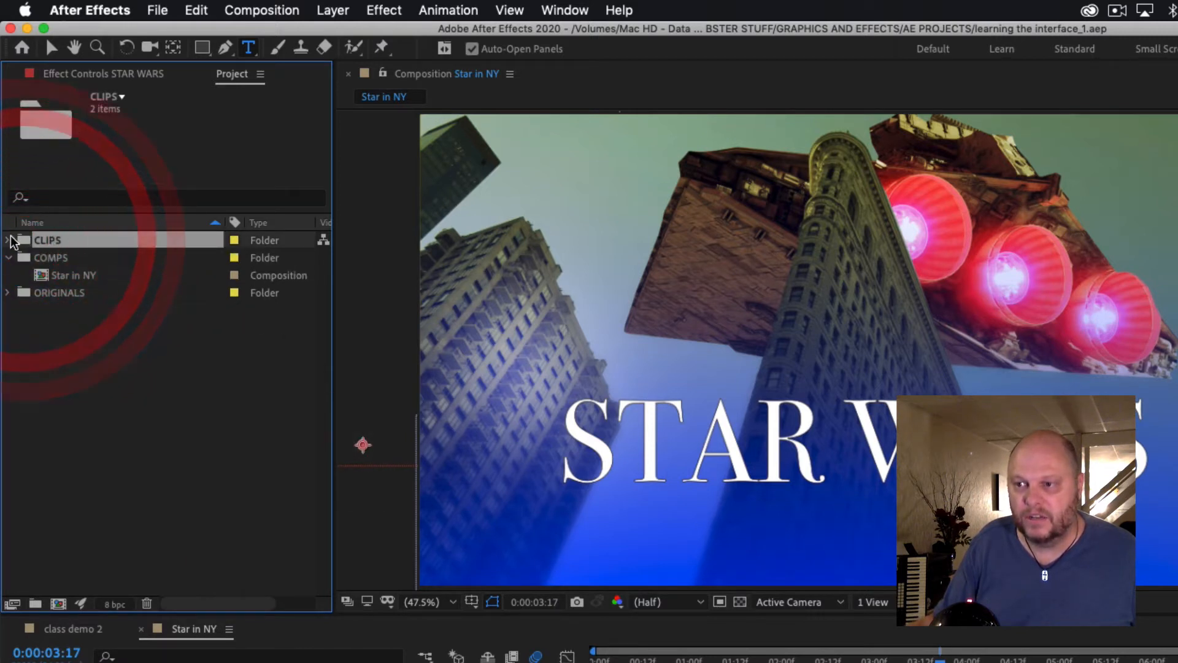
pyautogui.click(10, 240)
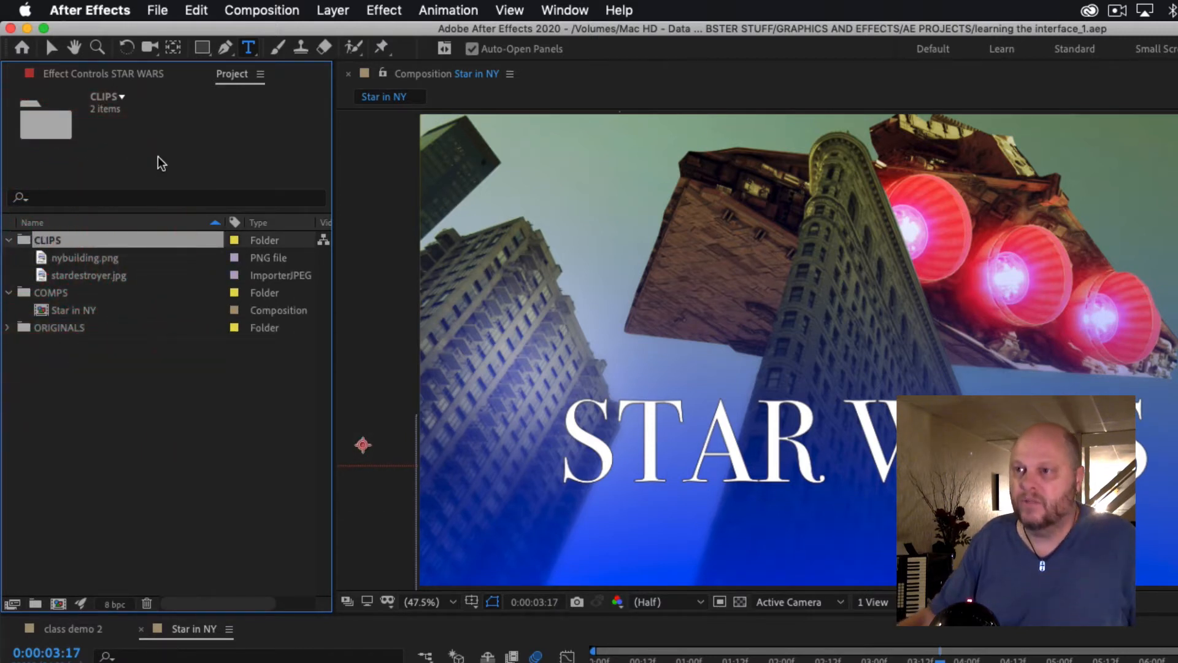
pyautogui.click(161, 10)
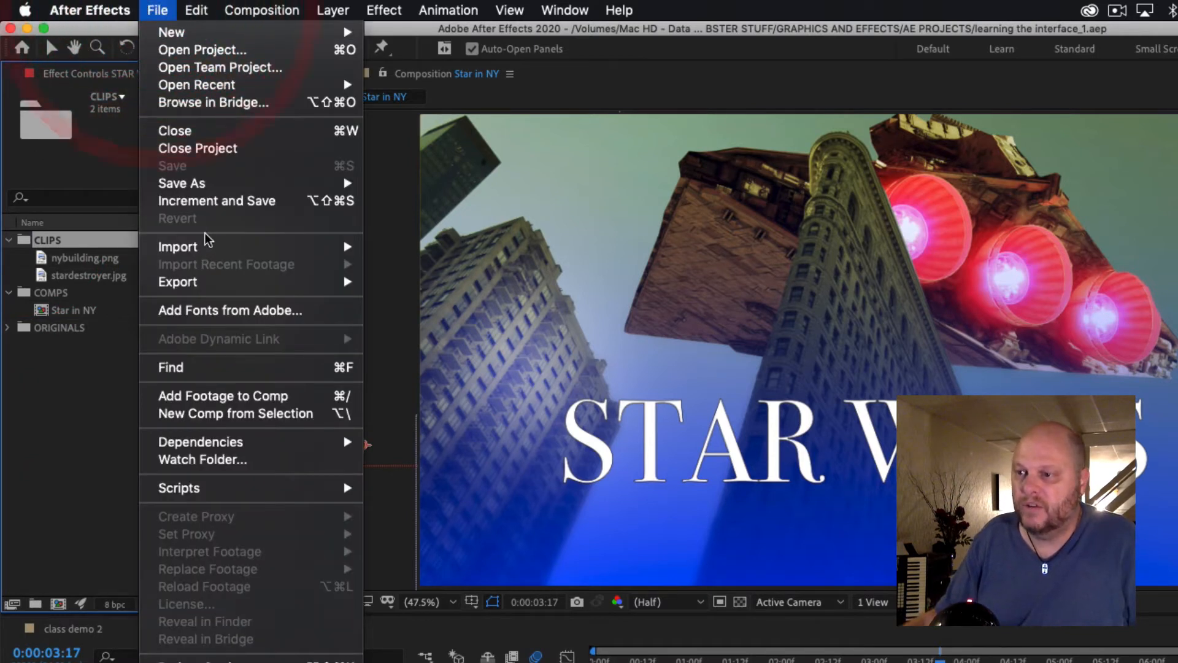
pyautogui.moveTo(209, 247)
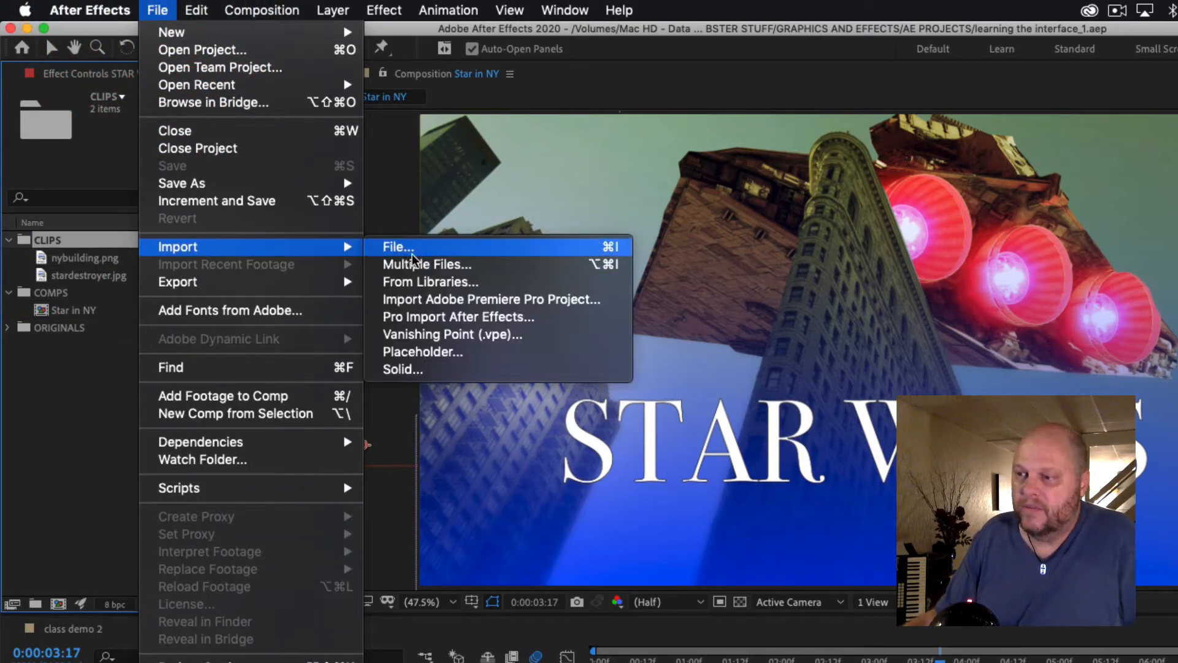
pyautogui.click(477, 249)
pyautogui.click(621, 235)
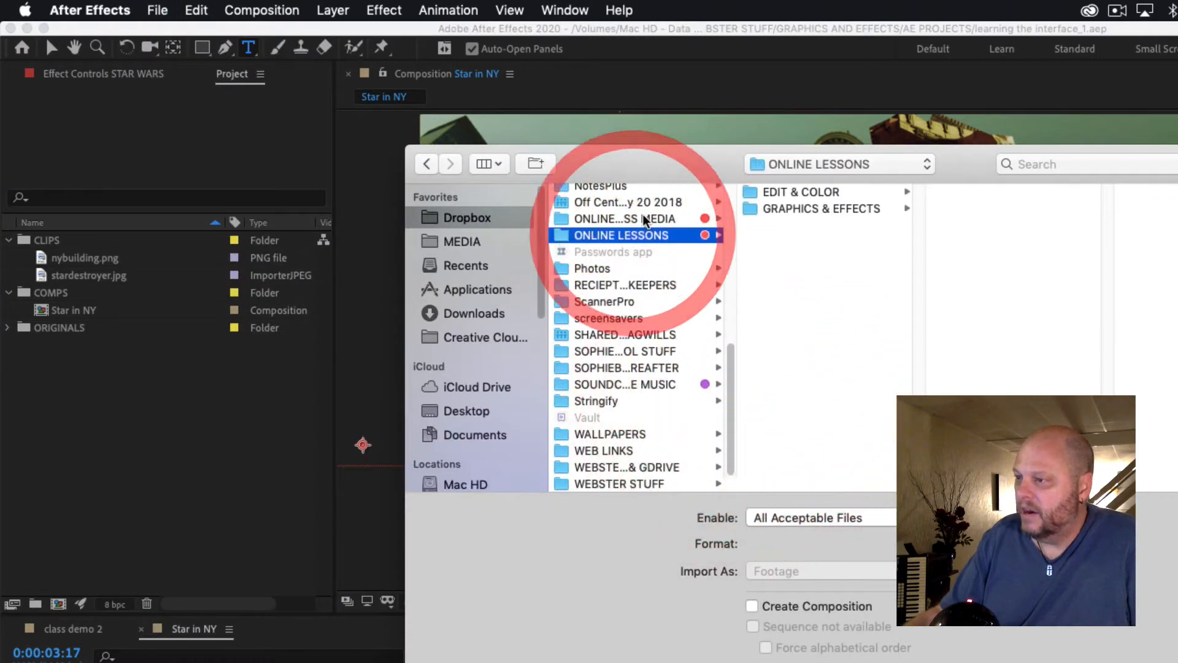
pyautogui.click(644, 219)
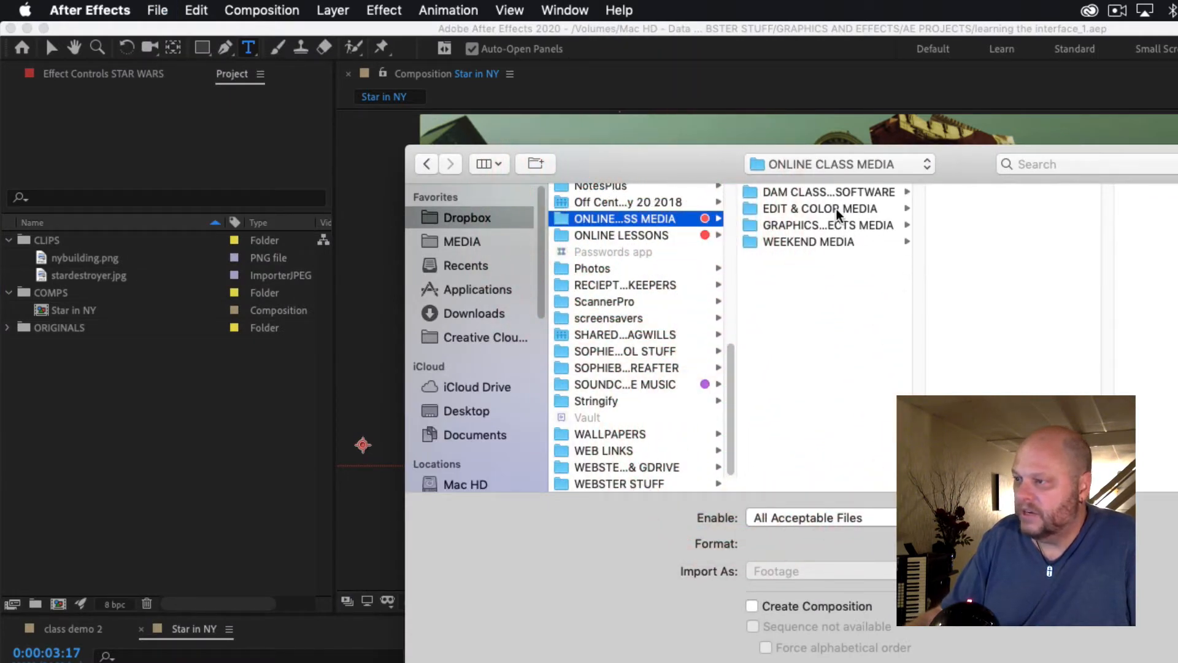
pyautogui.click(830, 224)
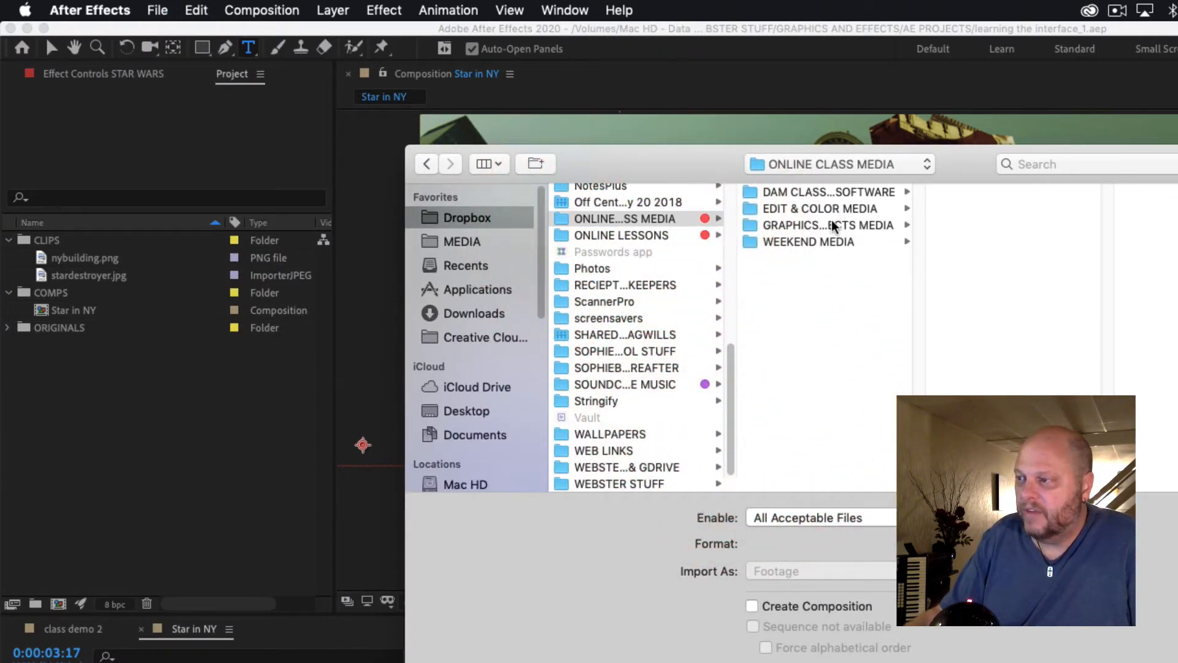
pyautogui.click(981, 193)
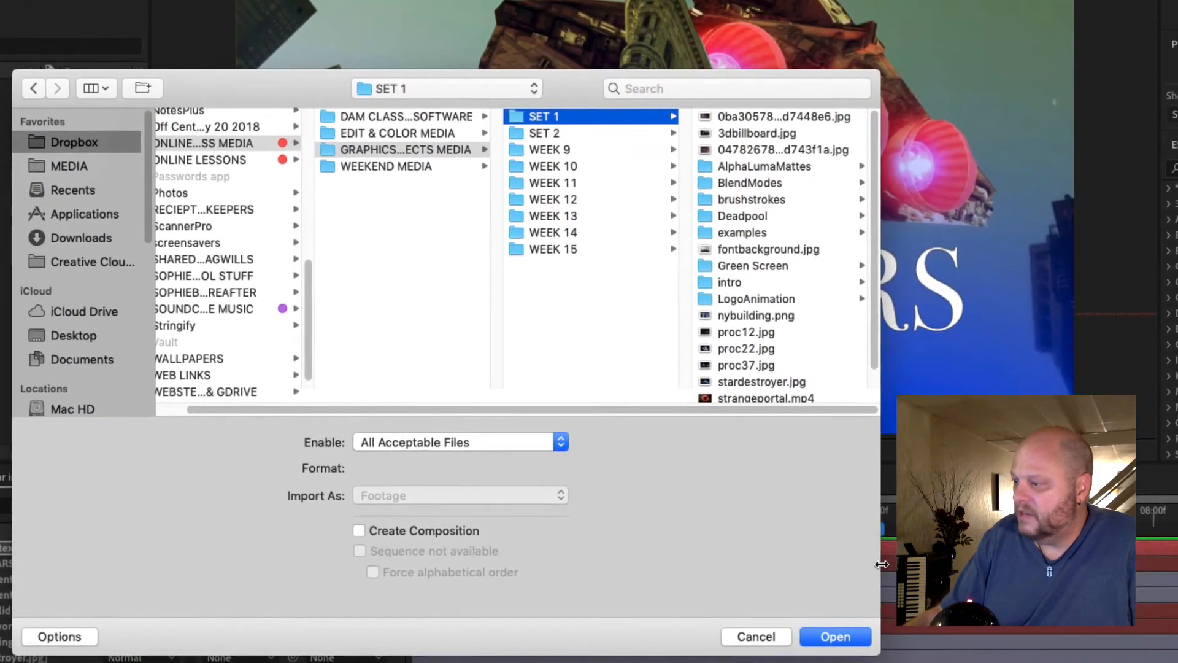
# Enlarge the import dialog, preview nybuilding.png and stardestroyer.jpg, and cancel the import
pyautogui.moveTo(886, 563); pyautogui.dragTo(1115, 562)
pyautogui.moveTo(906, 310)
pyautogui.mouseDown()
pyautogui.moveTo(907, 329)
pyautogui.moveTo(910, 297)
pyautogui.mouseUp()
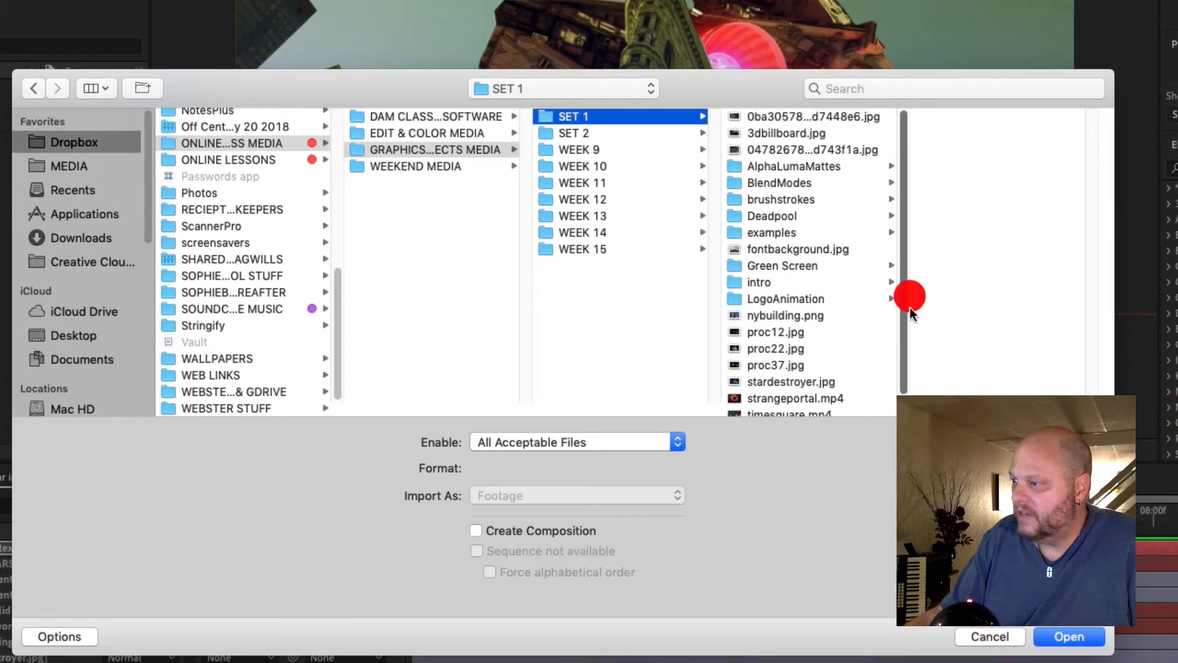
pyautogui.click(765, 317)
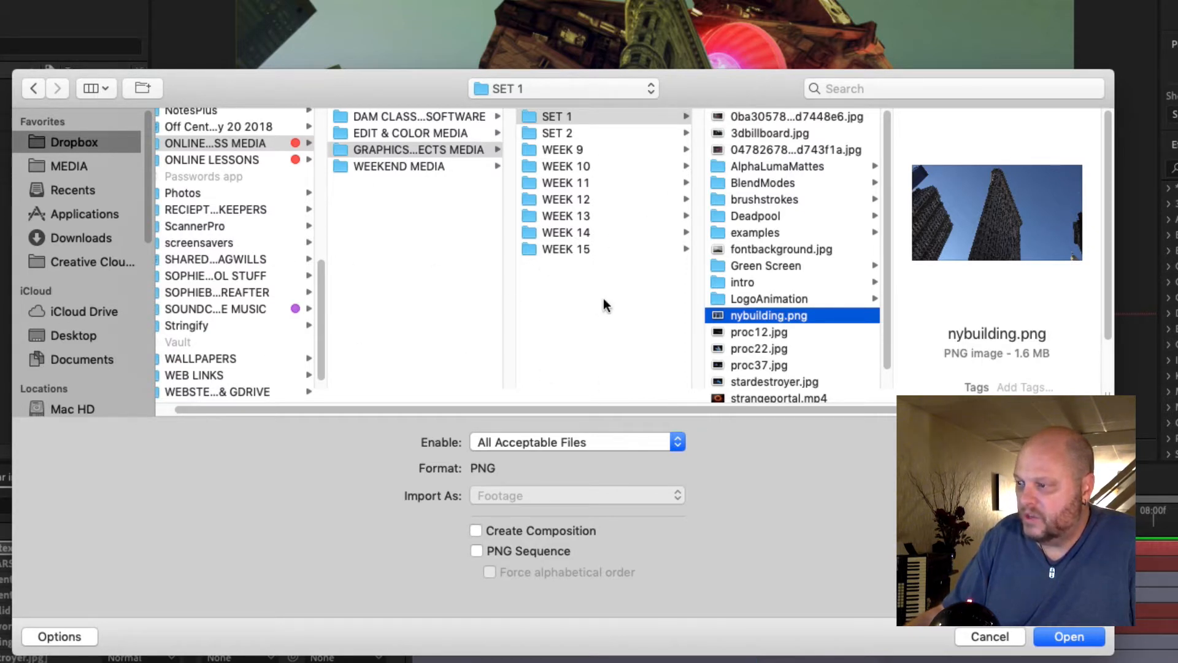
pyautogui.moveTo(888, 297); pyautogui.dragTo(887, 334)
pyautogui.click(790, 364)
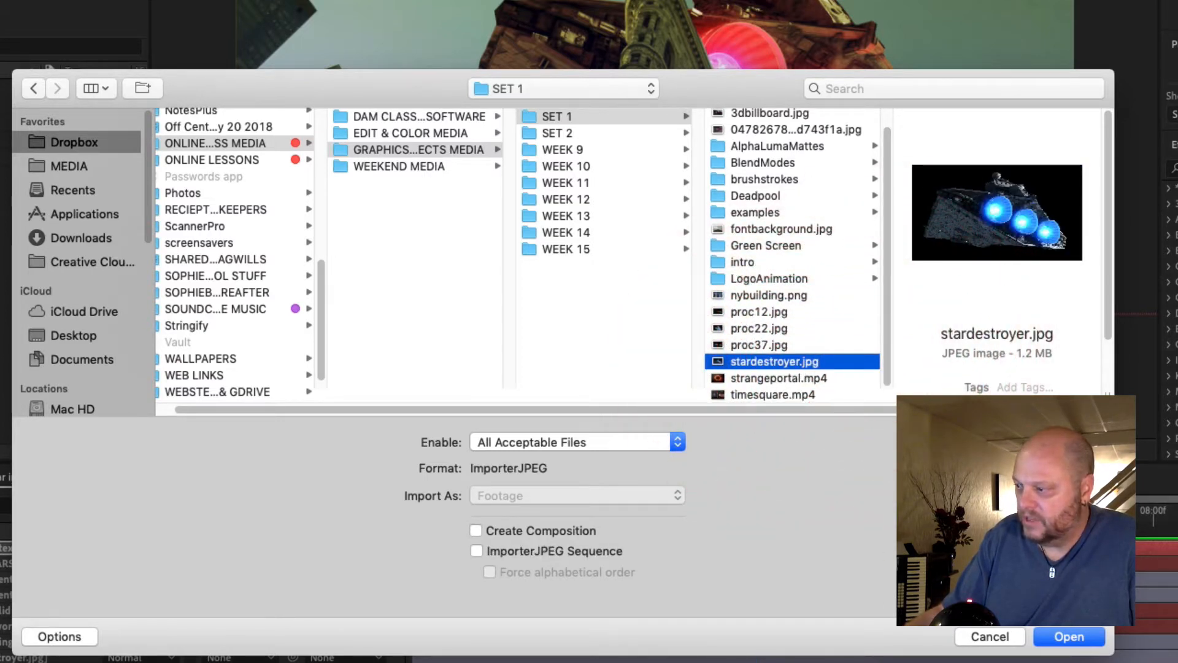
pyautogui.click(991, 640)
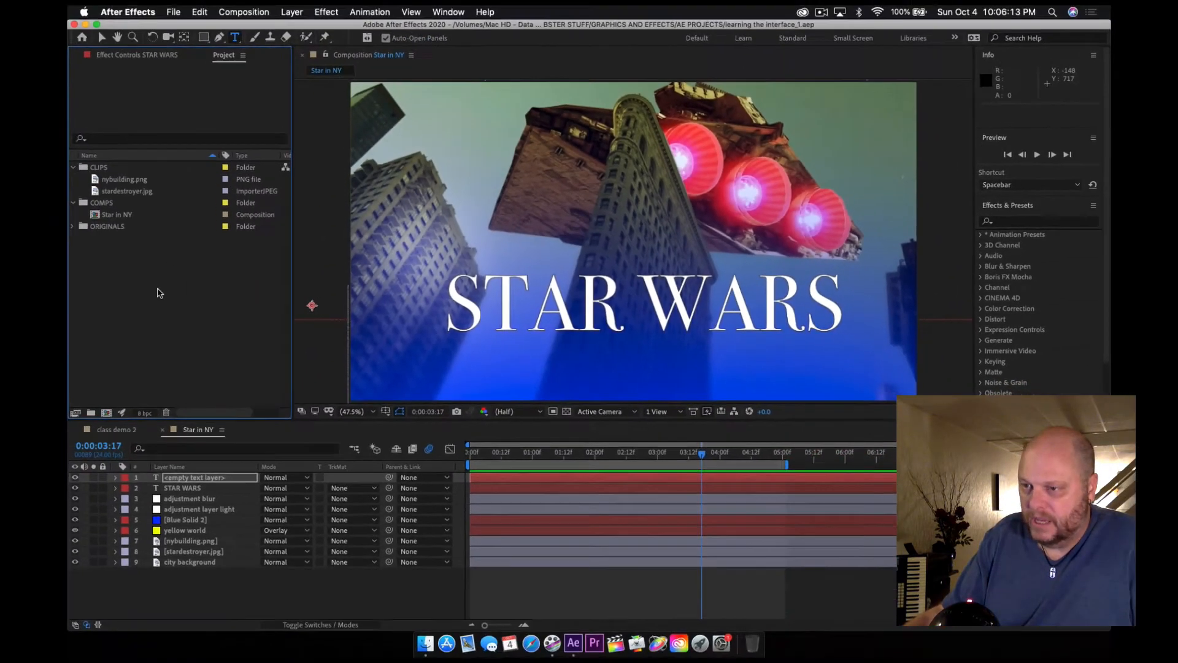
# Close the timelines of the Star in NY and class demo 2 compositions
pyautogui.click(165, 289)
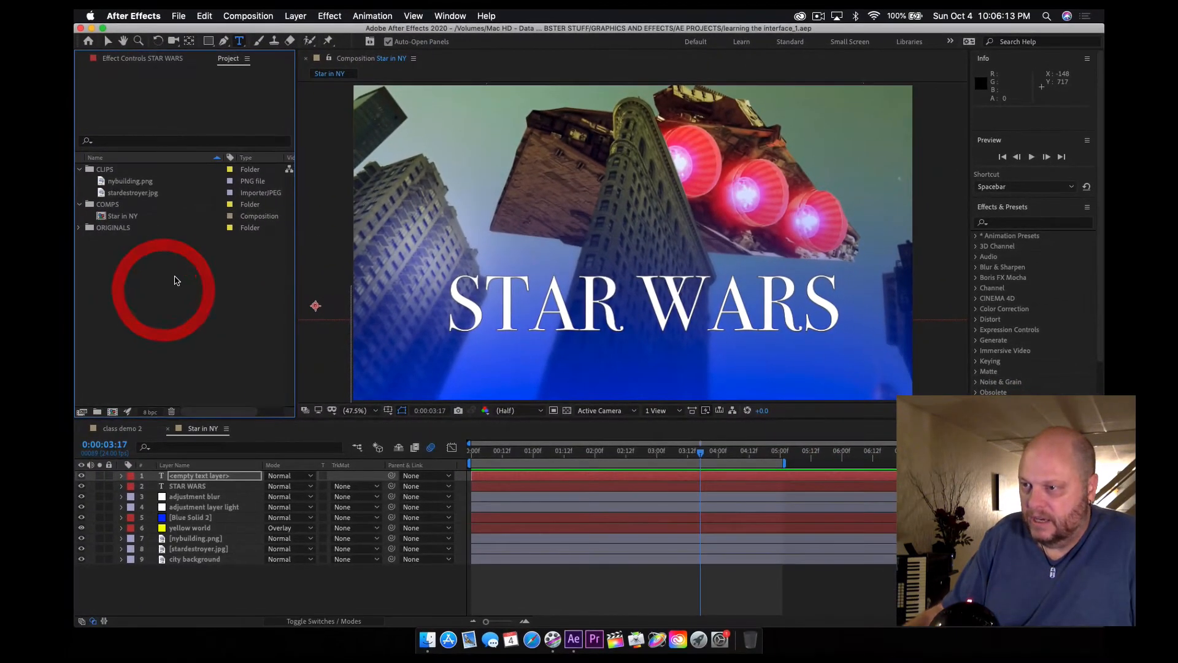
pyautogui.click(166, 428)
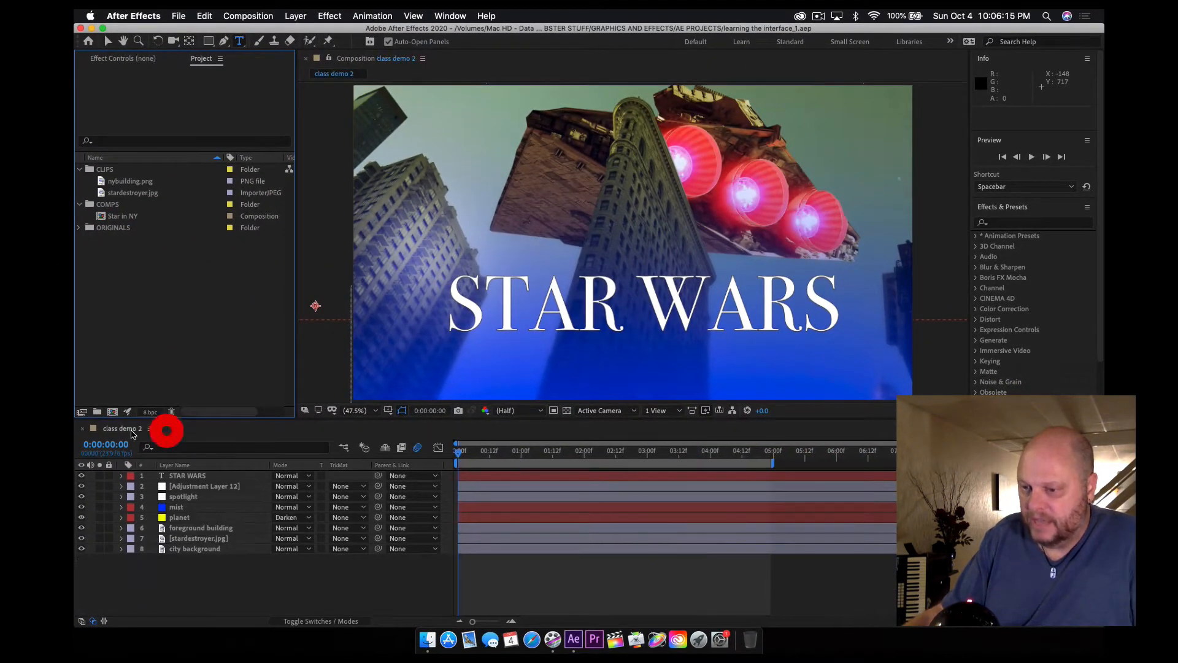
pyautogui.click(83, 428)
# View nybuilding.png on its own in the Footage viewer, and close that viewer
pyautogui.click(126, 181)
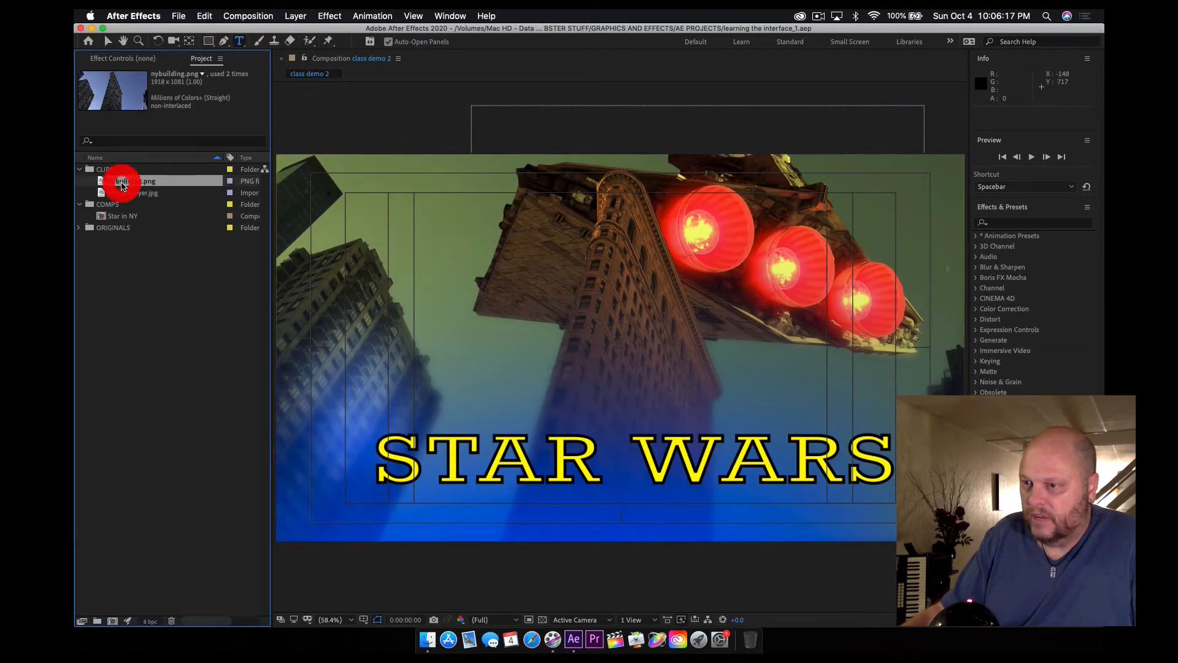
pyautogui.doubleClick(104, 181)
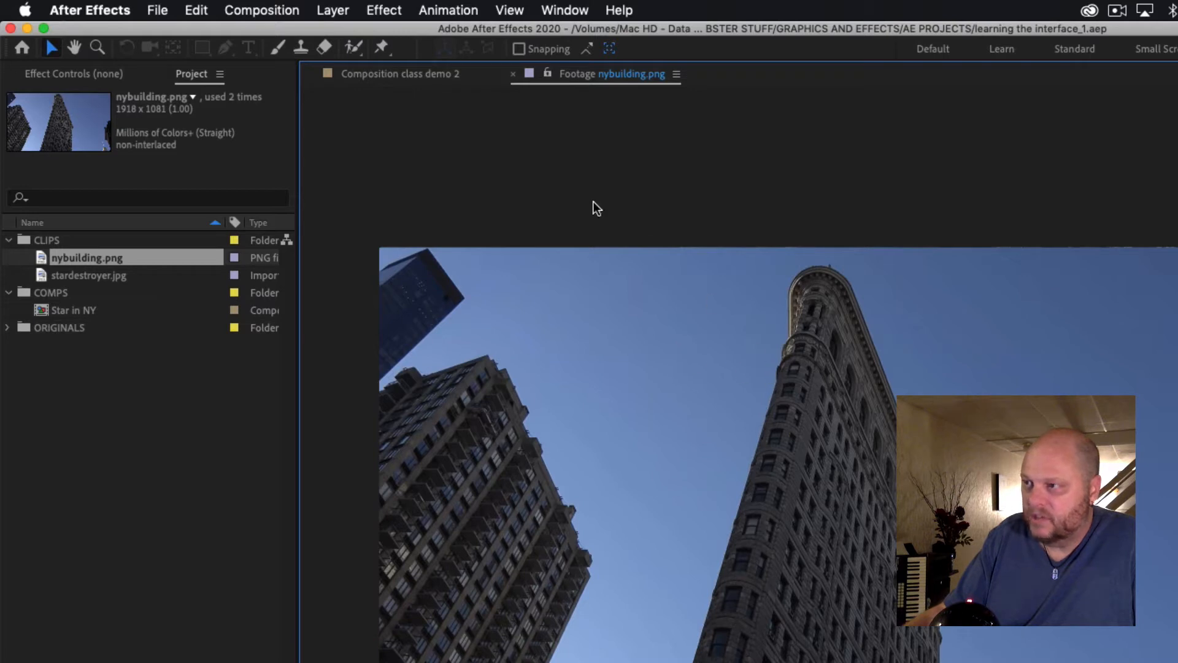
pyautogui.click(513, 73)
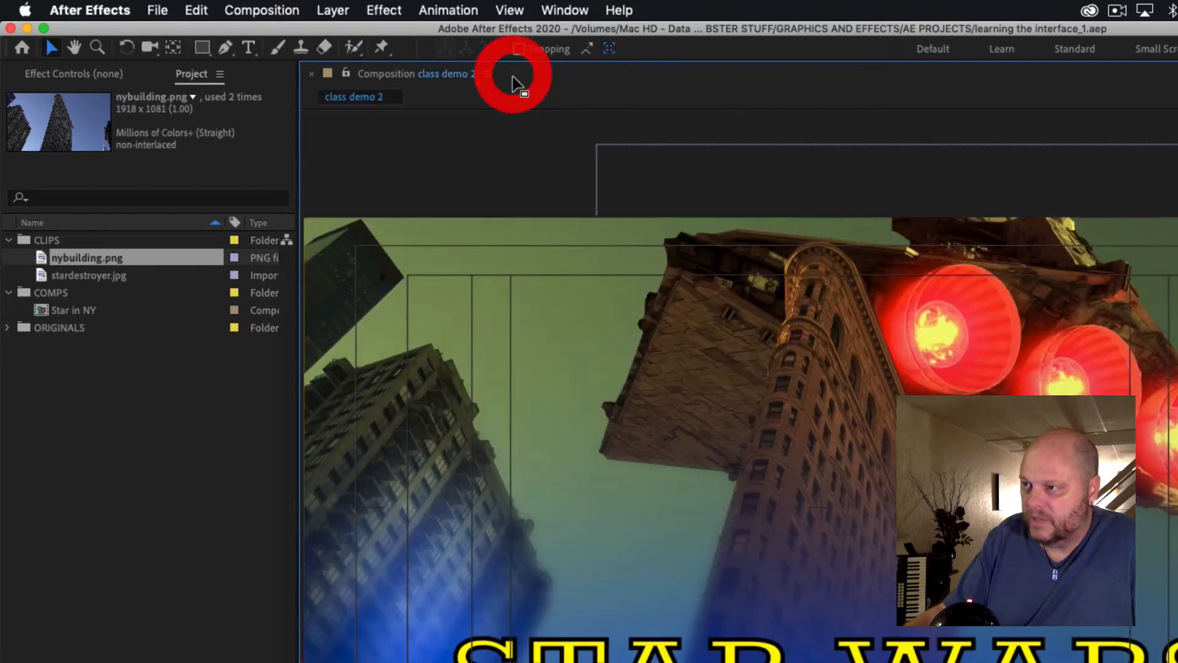
# Reopen the Star in NY composition and compare its timeline with class demo 2, ending on class demo 2
pyautogui.doubleClick(73, 310)
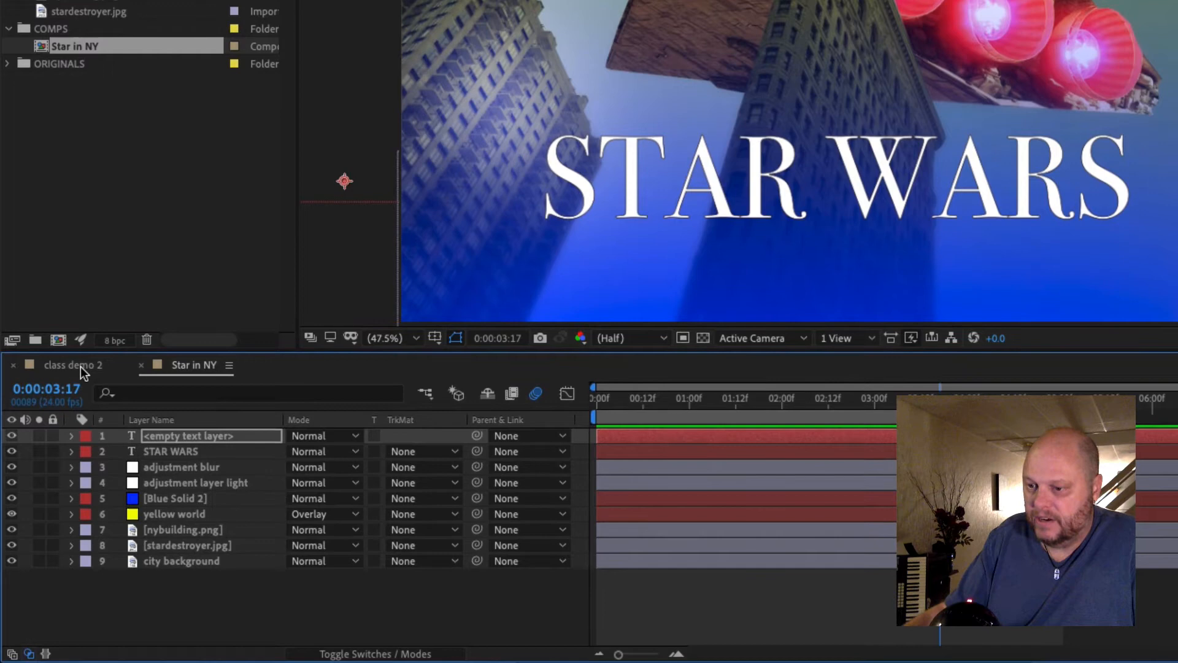
pyautogui.click(80, 366)
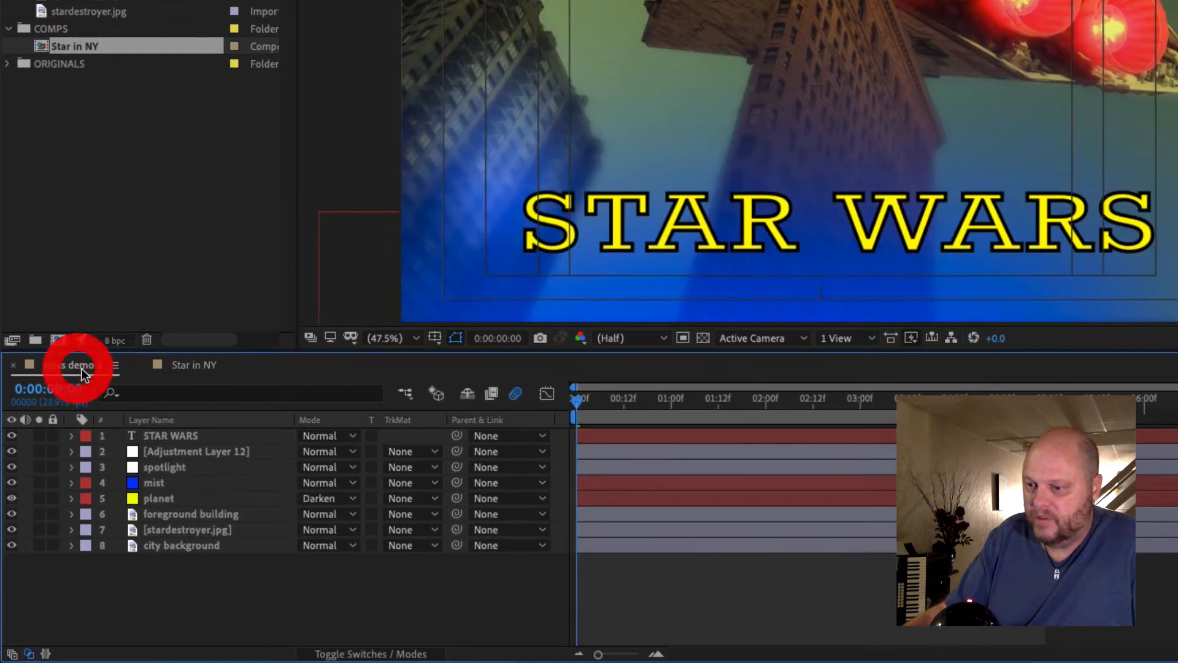
pyautogui.click(186, 366)
pyautogui.click(91, 366)
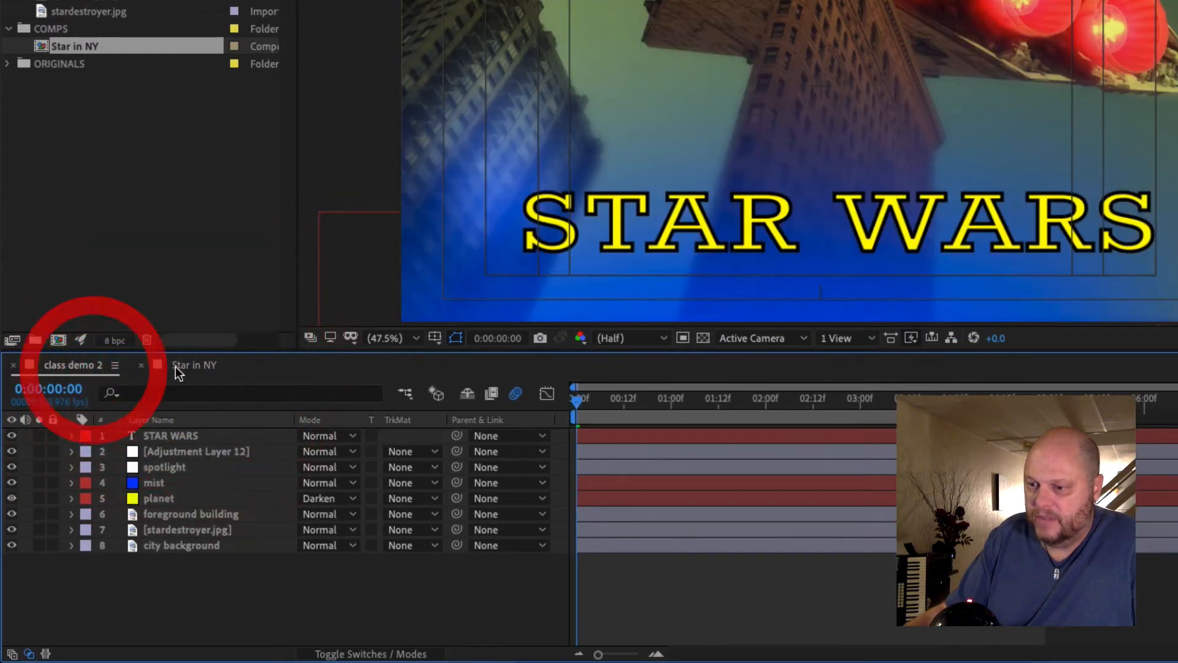
# Switch back and forth between the class demo 2 and Star in NY timelines, ending on Star in NY
pyautogui.click(187, 366)
pyautogui.click(102, 366)
pyautogui.click(174, 367)
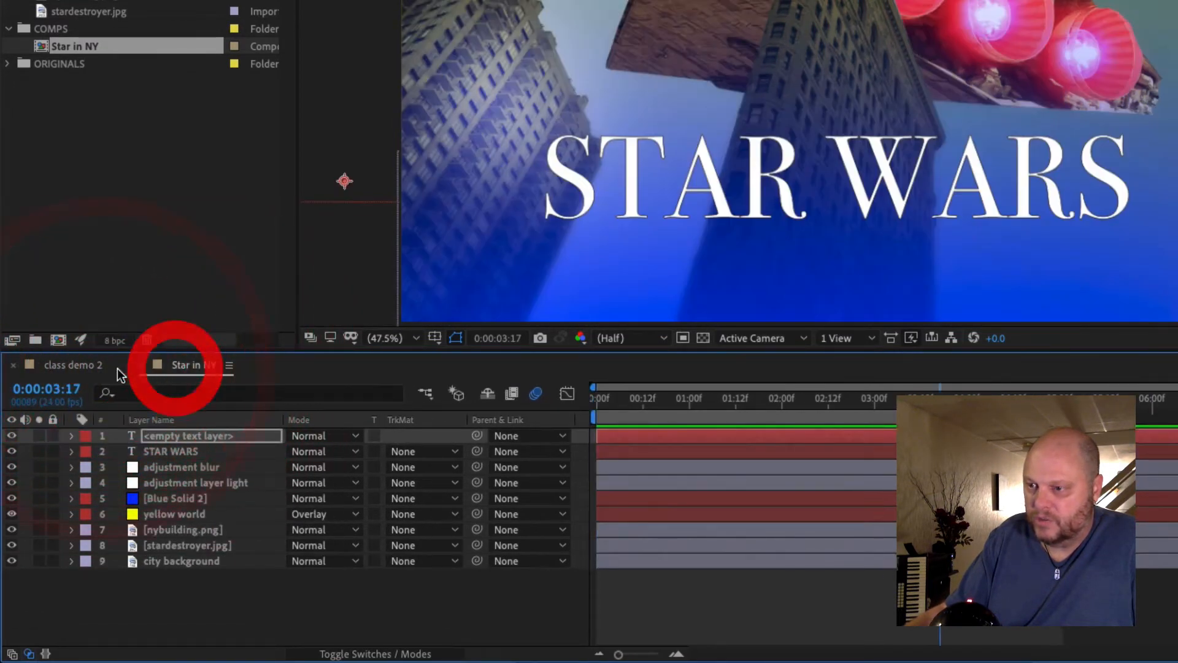
pyautogui.click(89, 367)
pyautogui.click(137, 368)
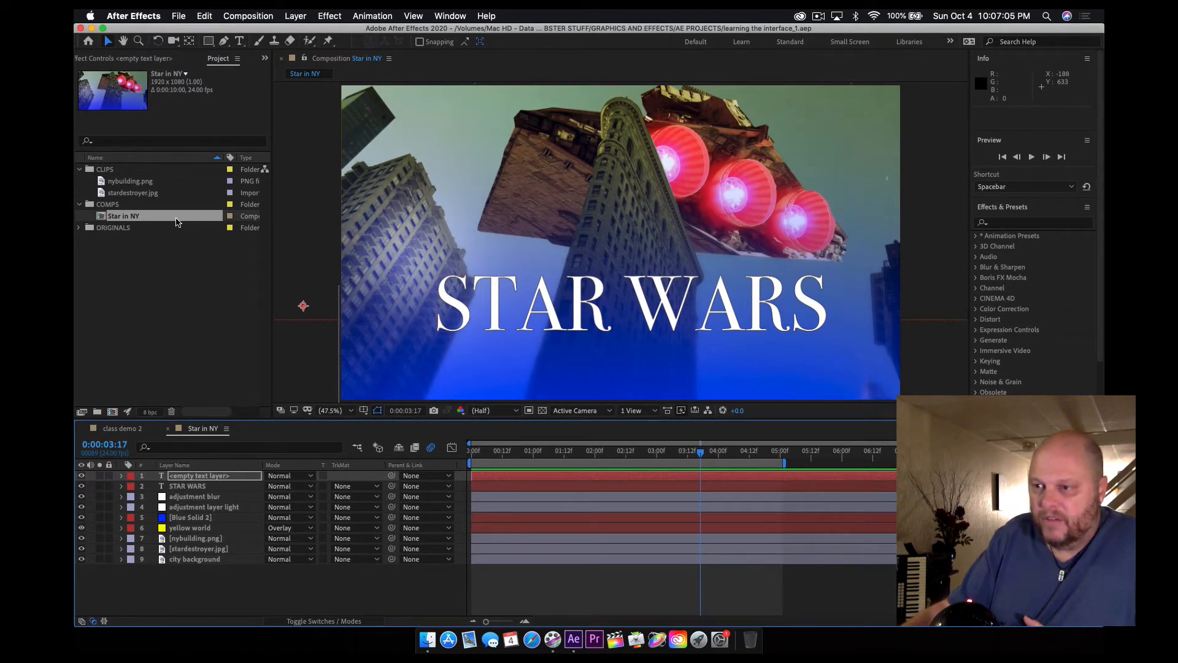
# Inspect nybuilding.png and stardestroyer.jpg in the project's CLIPS folder, and clear the selection
pyautogui.click(109, 181)
pyautogui.click(105, 193)
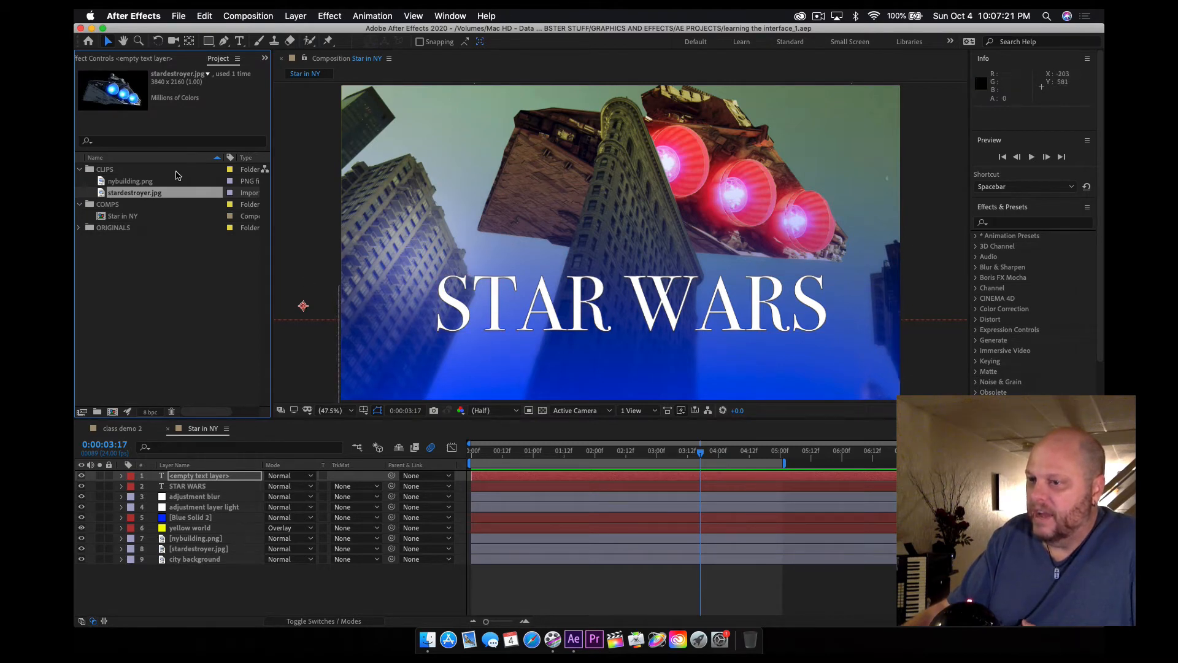
pyautogui.click(192, 265)
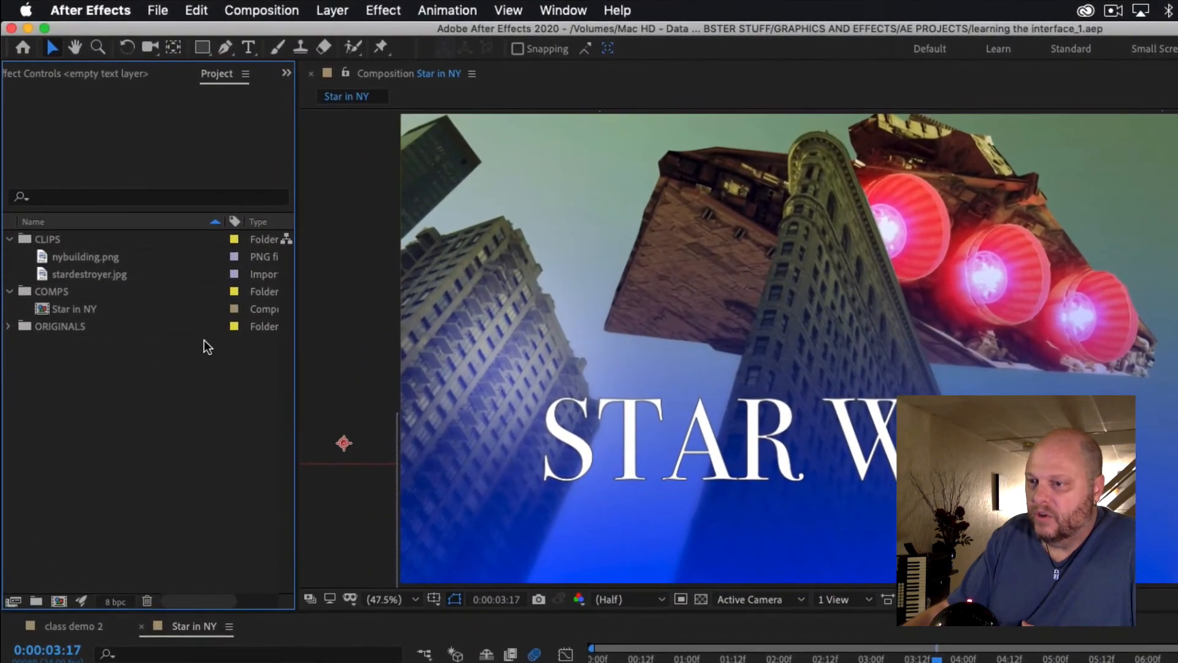
# Look through the commands available for creating new projects, folders, compositions and layers
pyautogui.rightClick(162, 383)
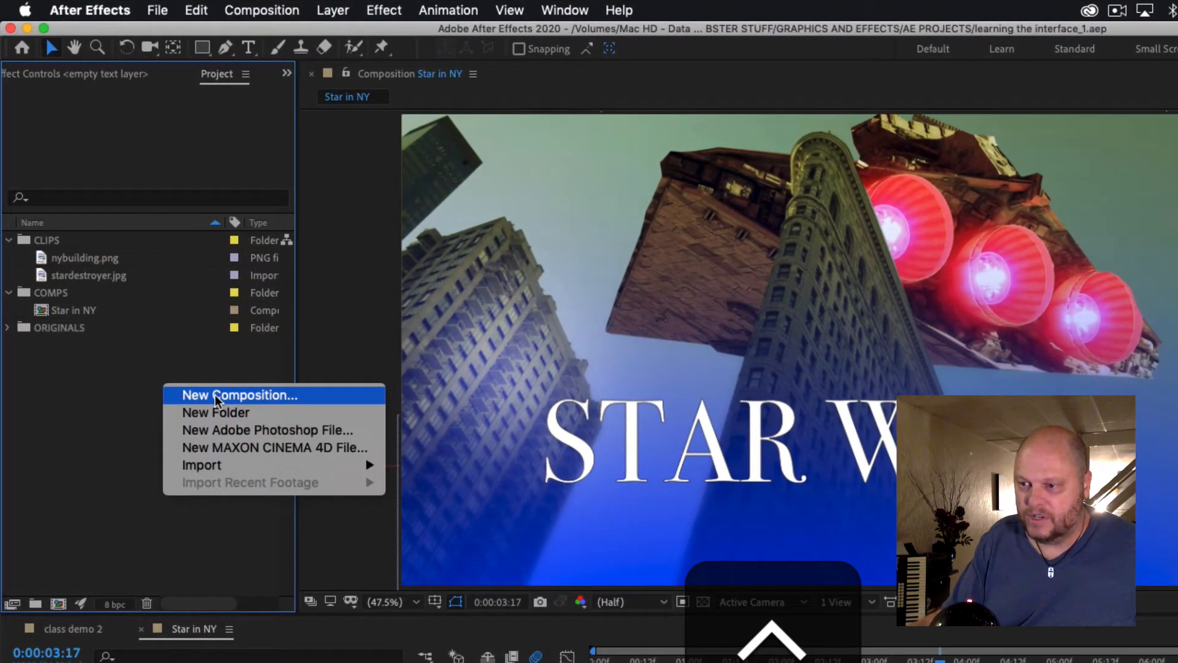
pyautogui.click(107, 376)
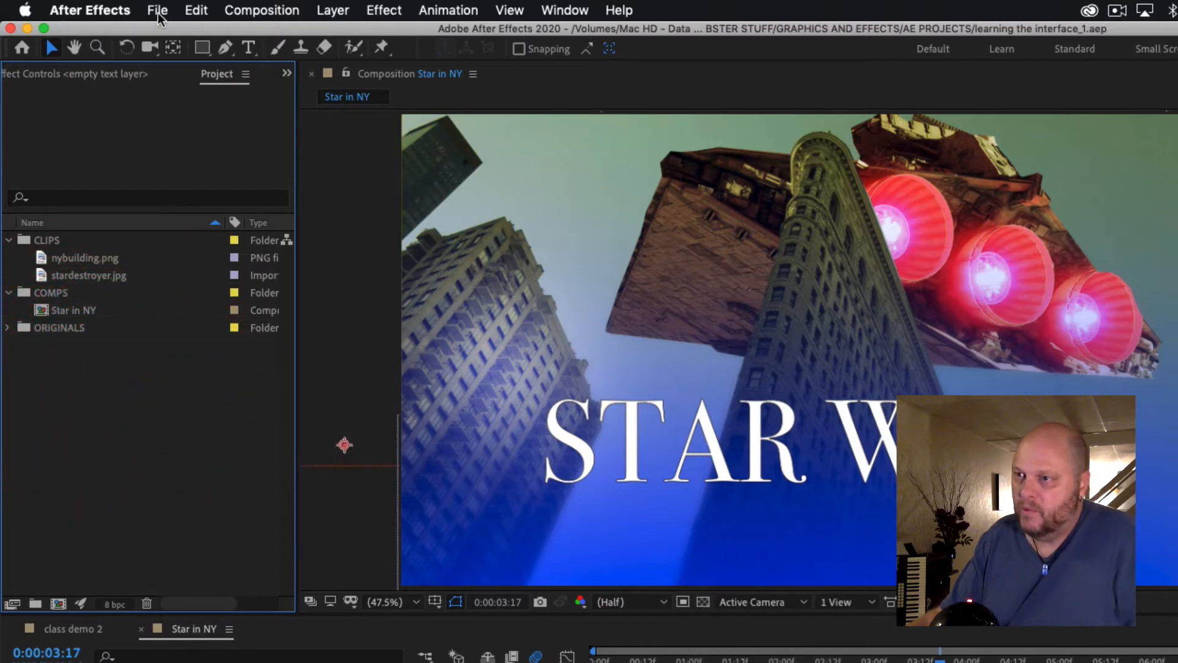
pyautogui.click(157, 11)
pyautogui.moveTo(184, 31)
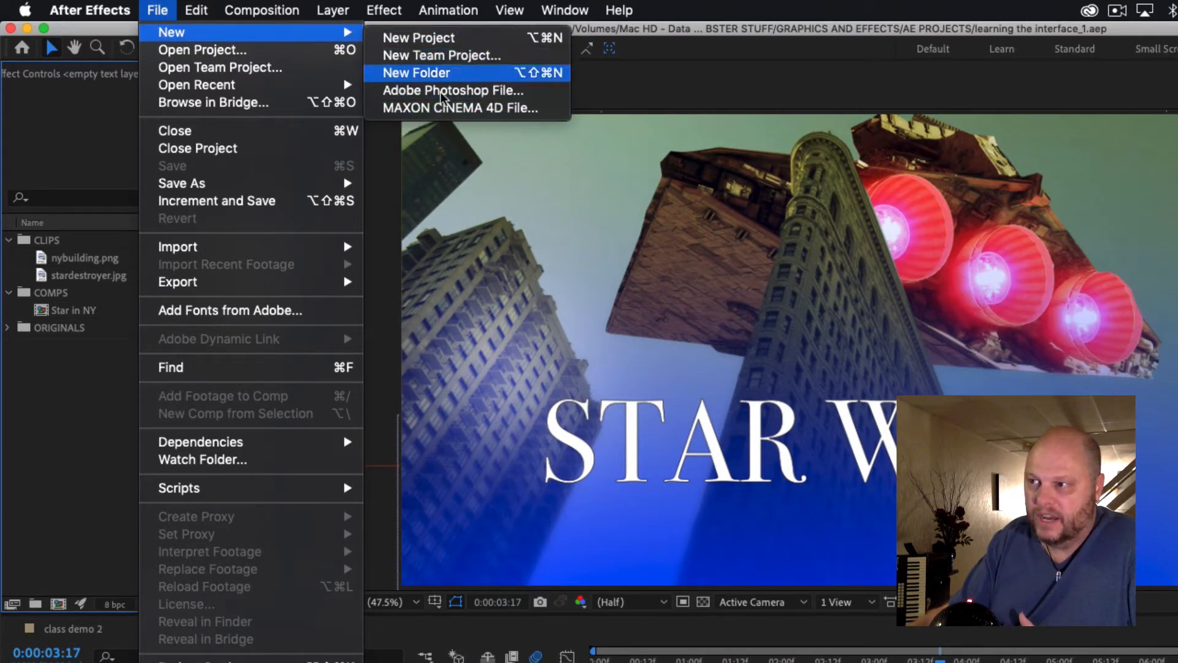
pyautogui.moveTo(252, 8)
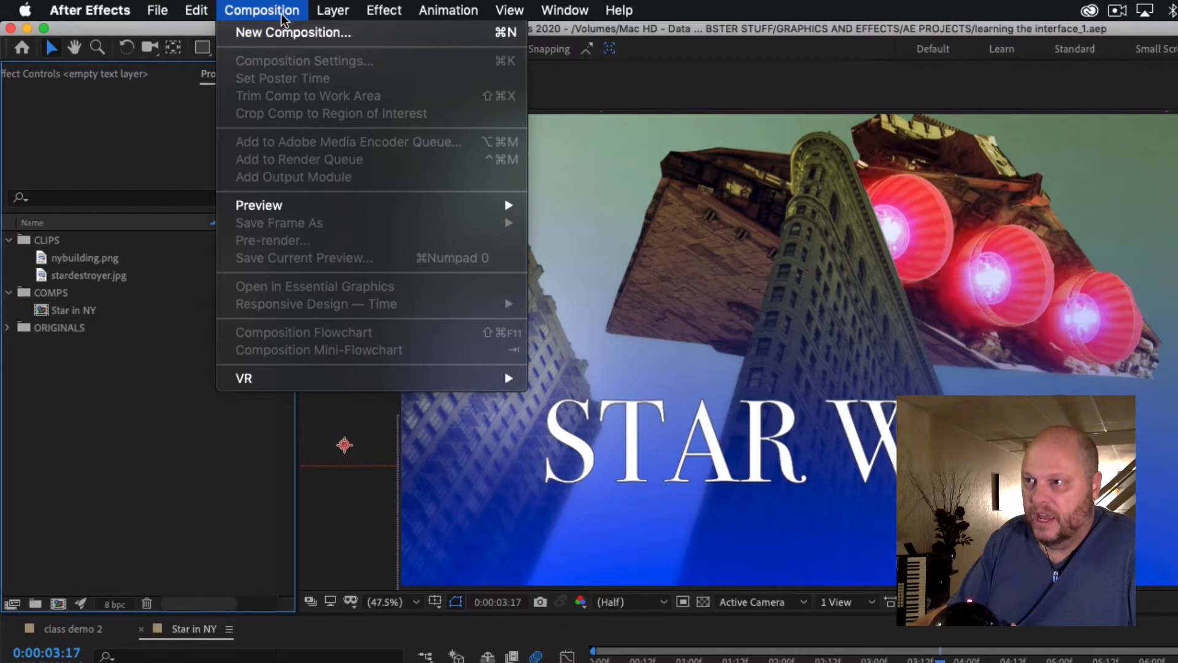
pyautogui.moveTo(329, 11)
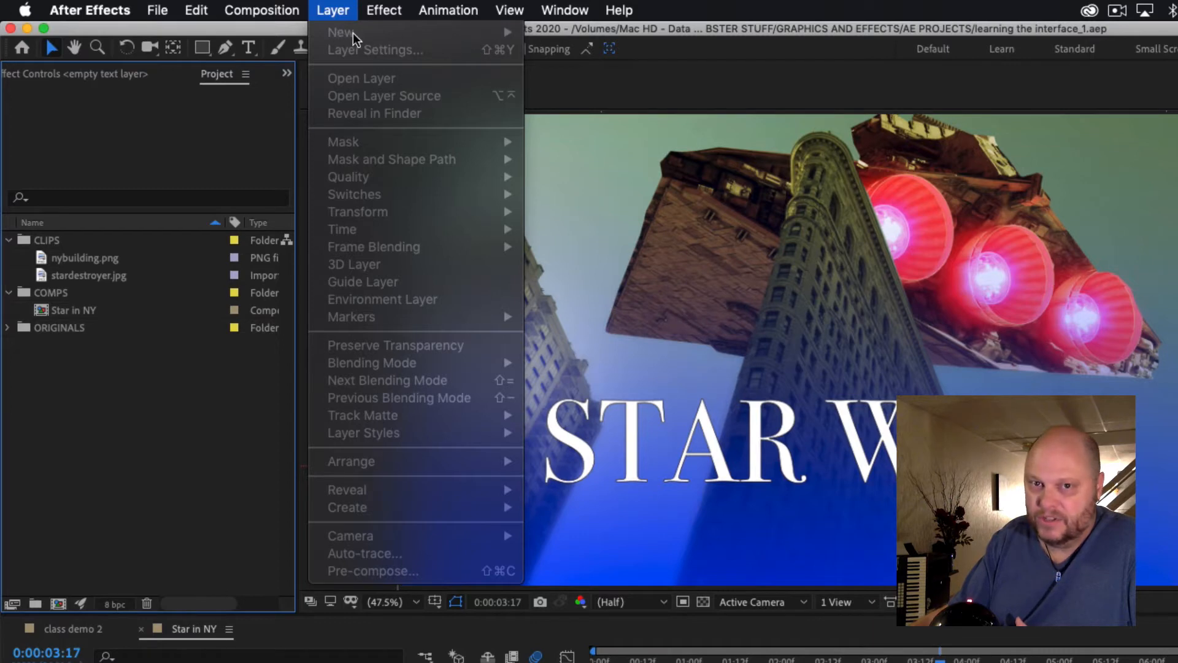
pyautogui.moveTo(158, 11)
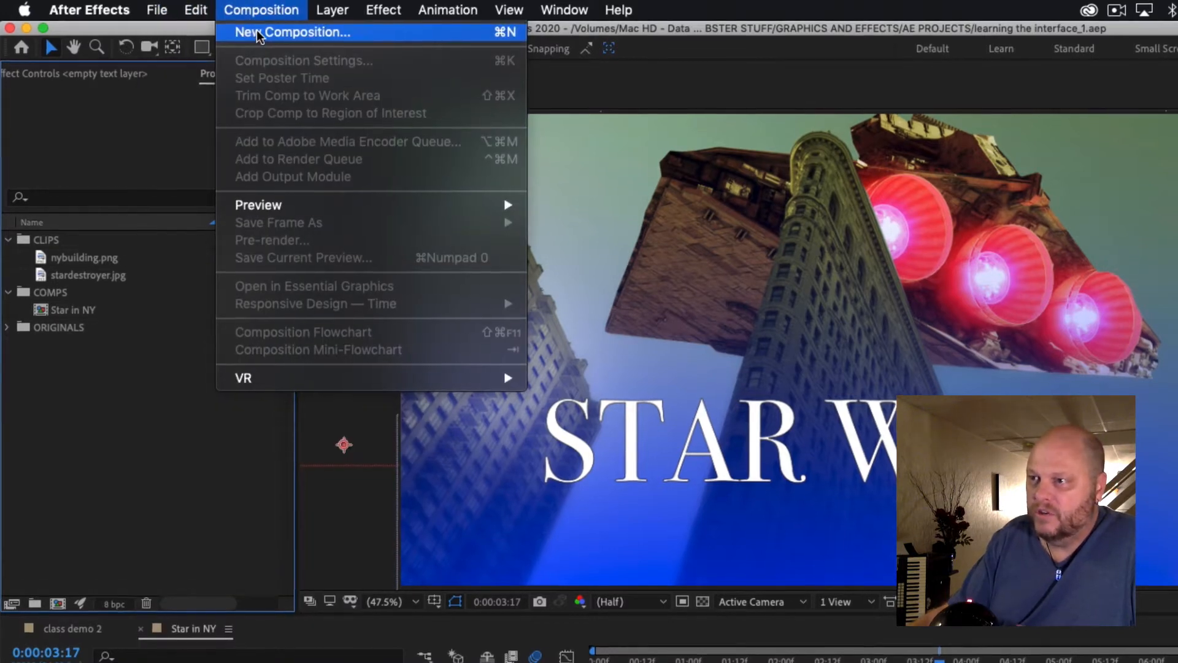
# Create a composition named ship over NY with the HDTV 1080 24 preset, keeping the frame rate at 24 fps
pyautogui.click(257, 34)
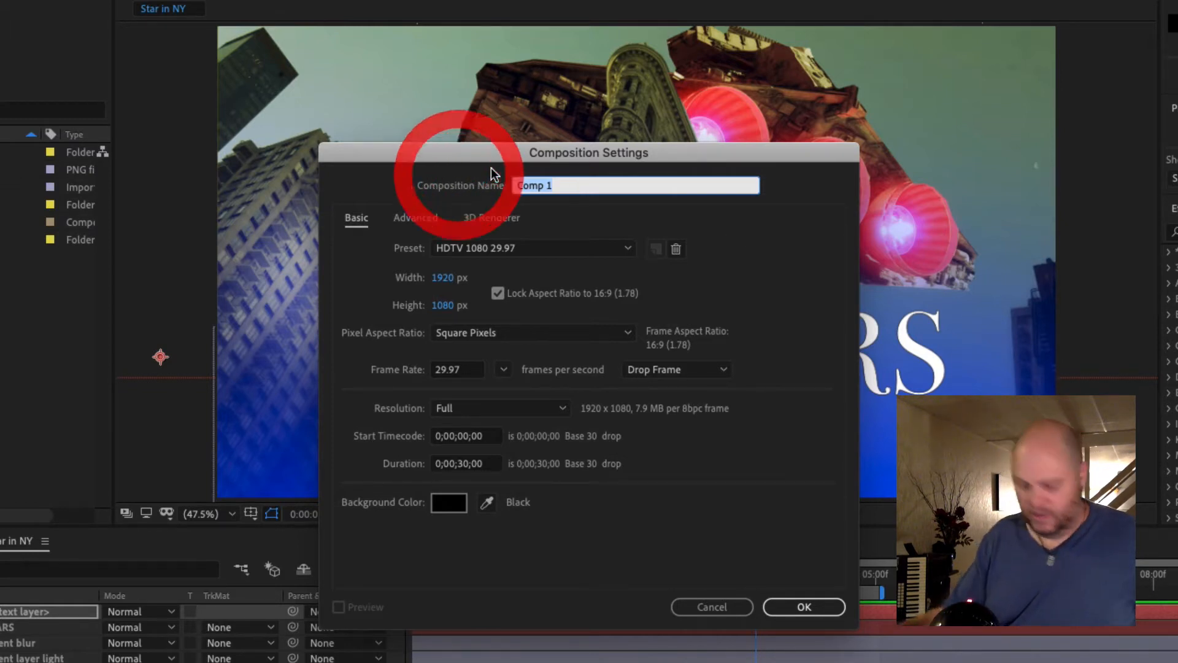
pyautogui.write('ship o')
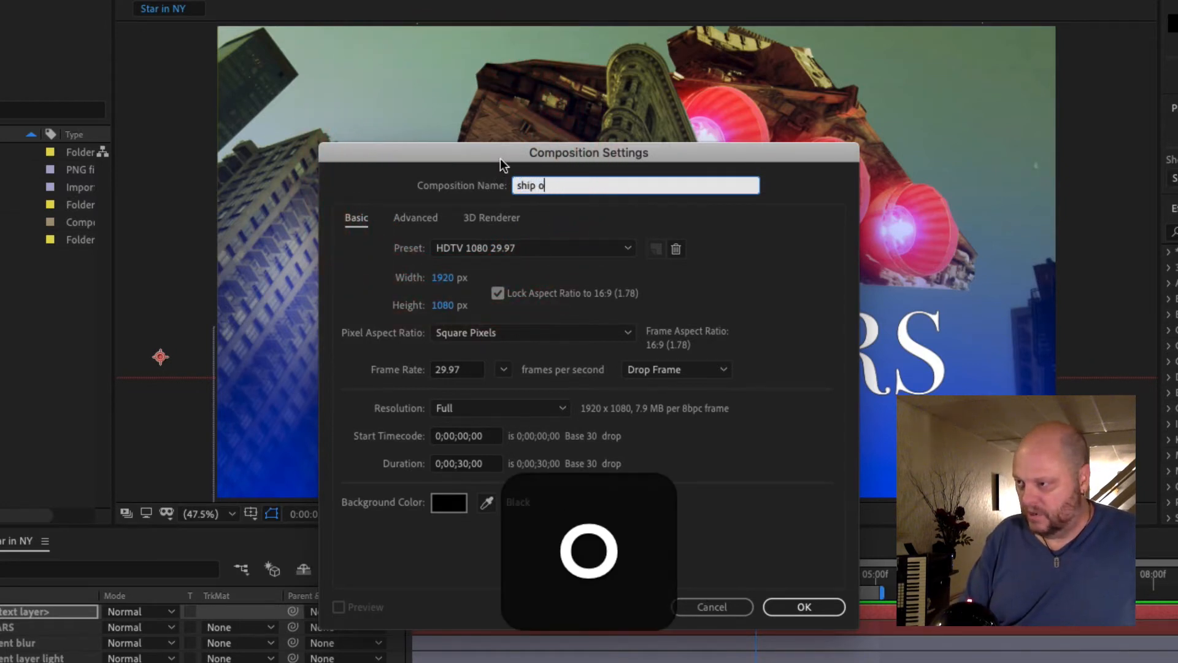
pyautogui.write('ver NY')
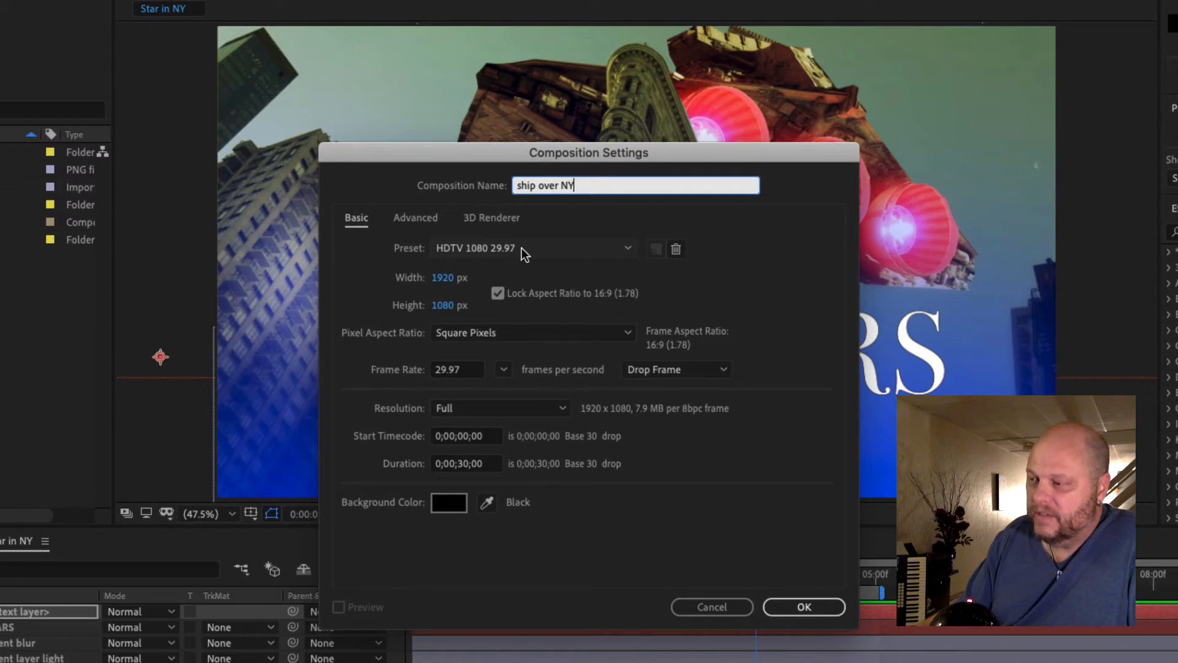
pyautogui.click(630, 251)
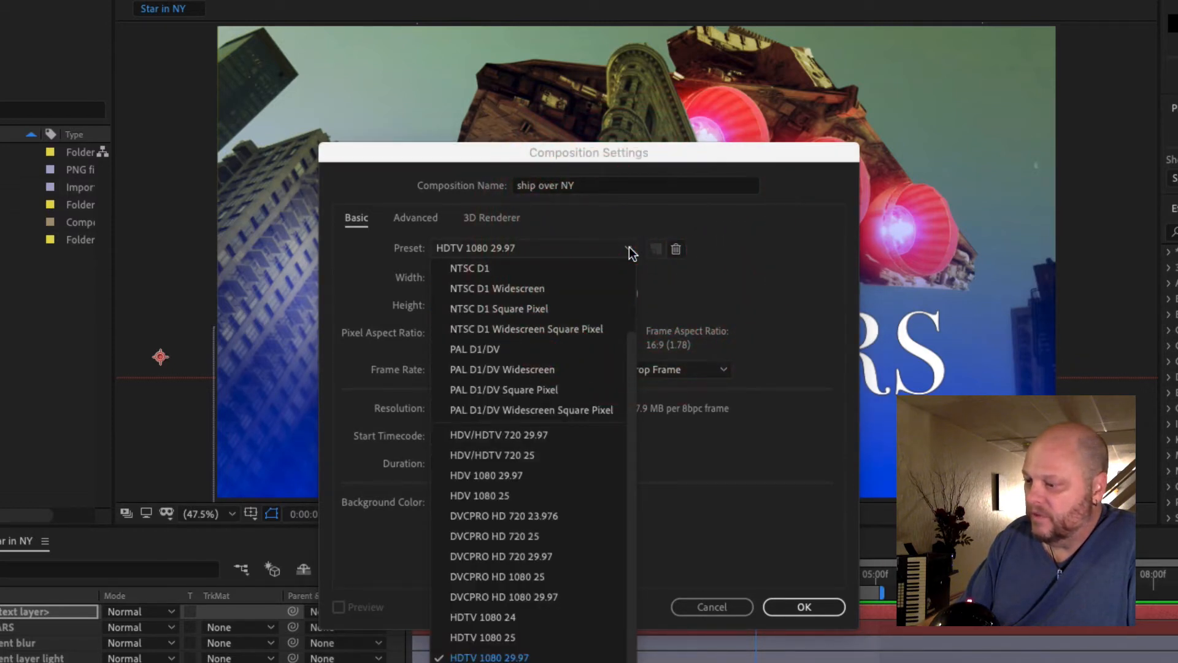
pyautogui.click(562, 617)
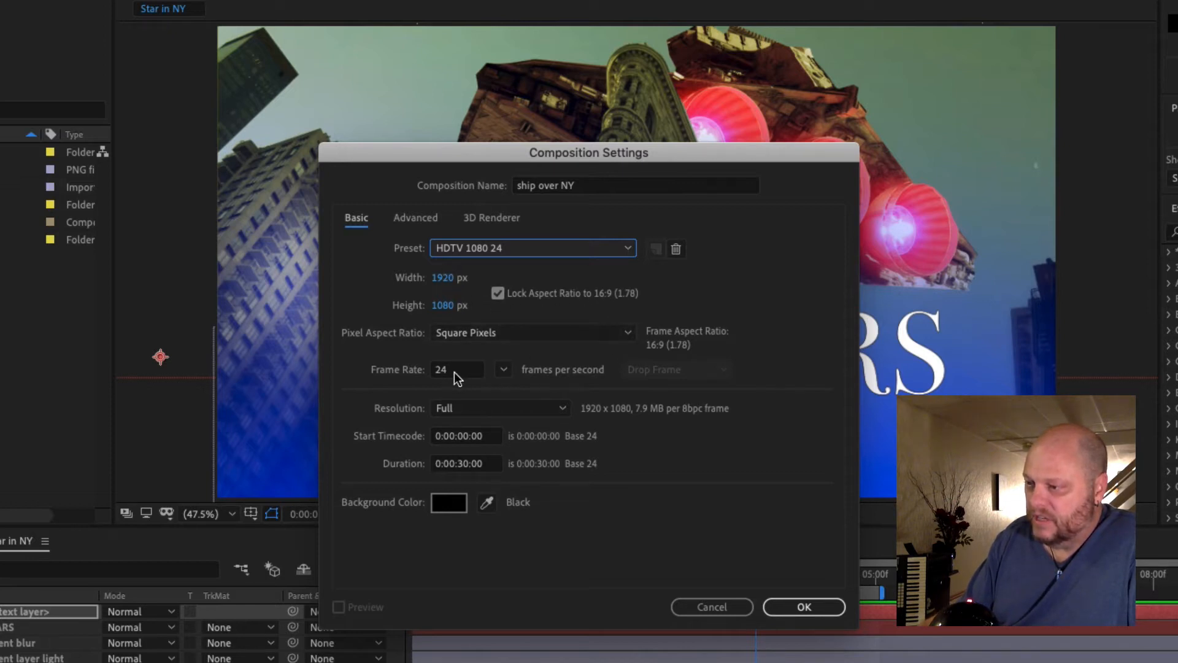
pyautogui.click(506, 370)
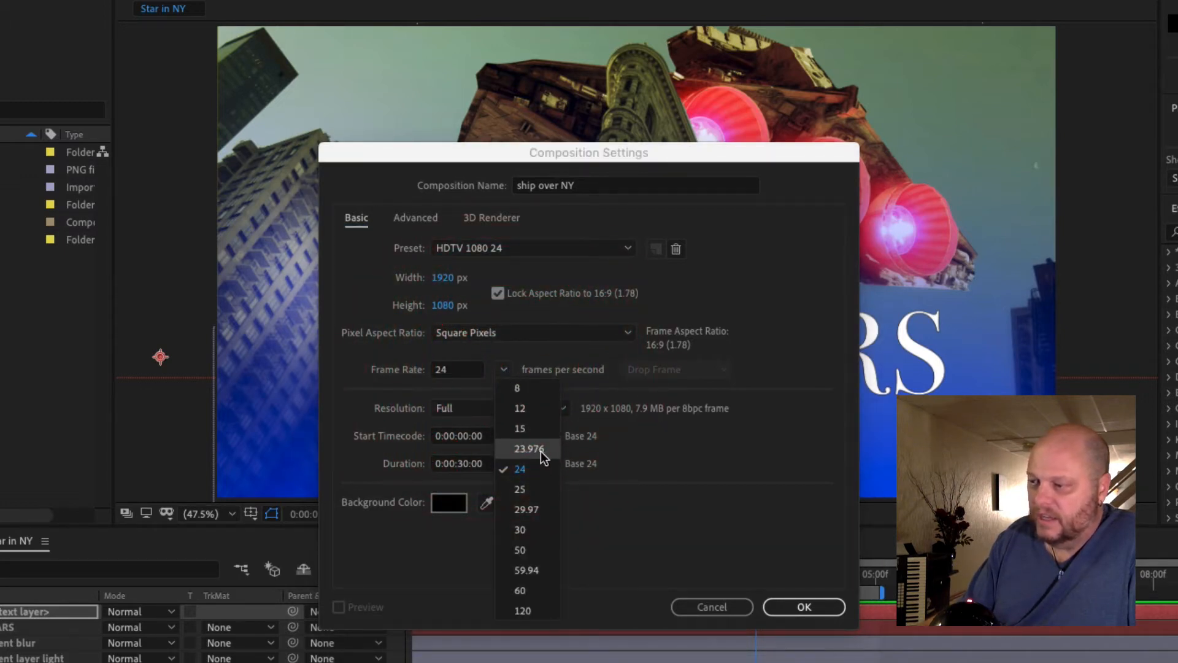
pyautogui.click(528, 352)
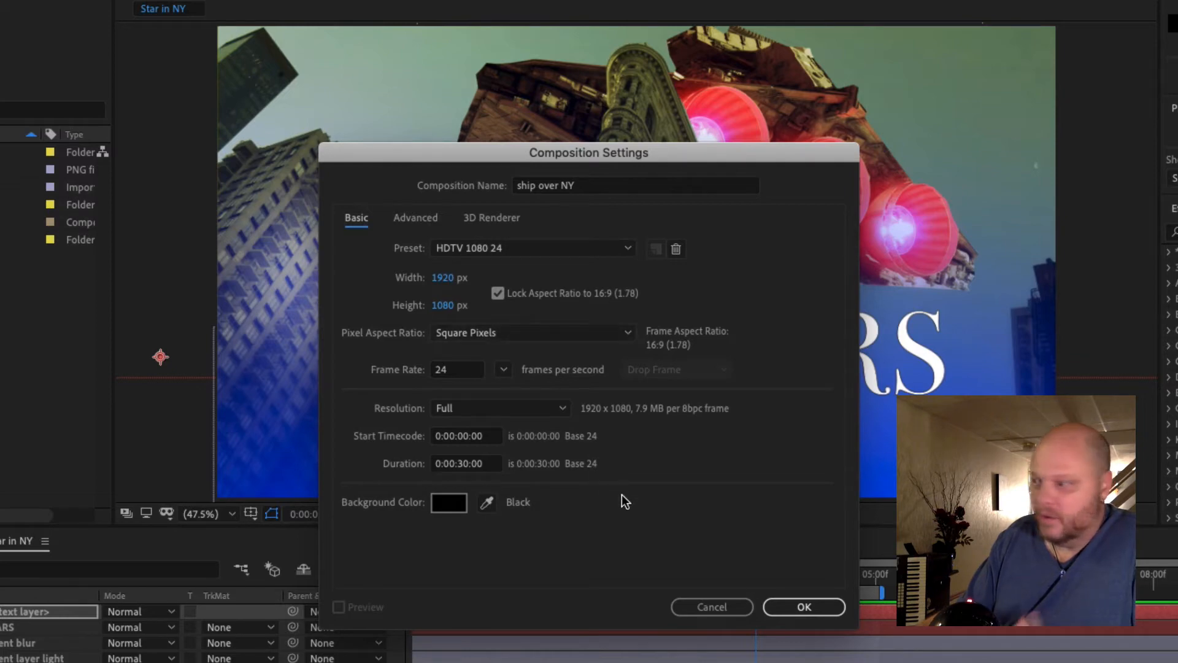
pyautogui.click(810, 608)
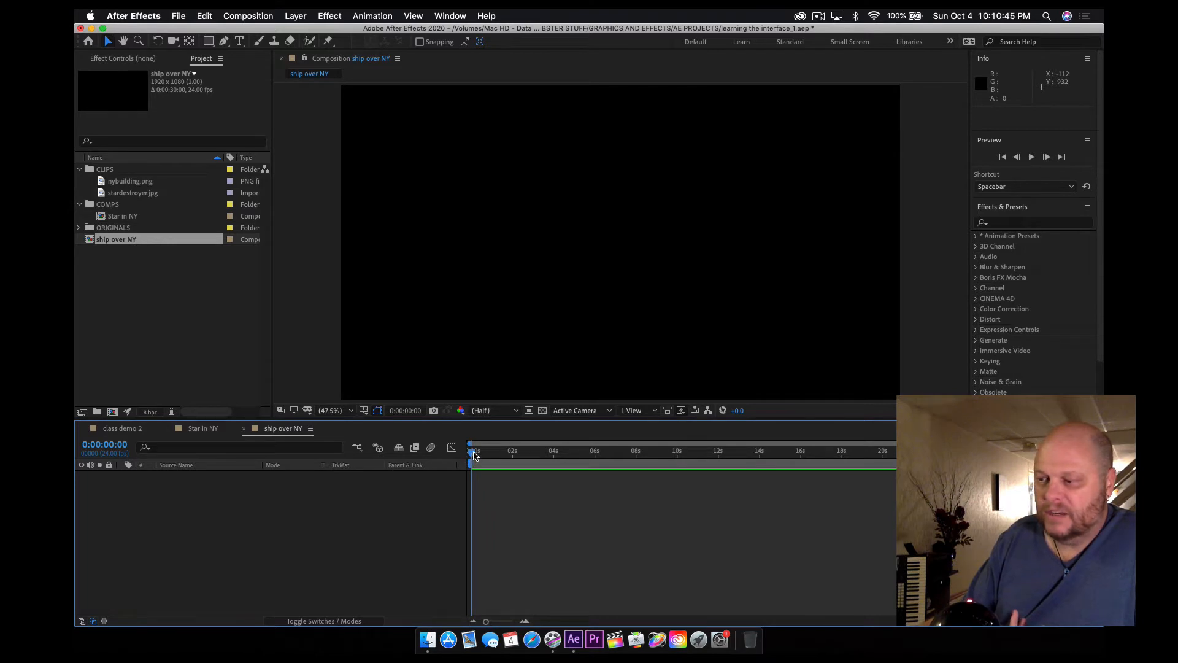
# Add nybuilding.png from the CLIPS folder to the ship over NY timeline as a layer
pyautogui.click(473, 453)
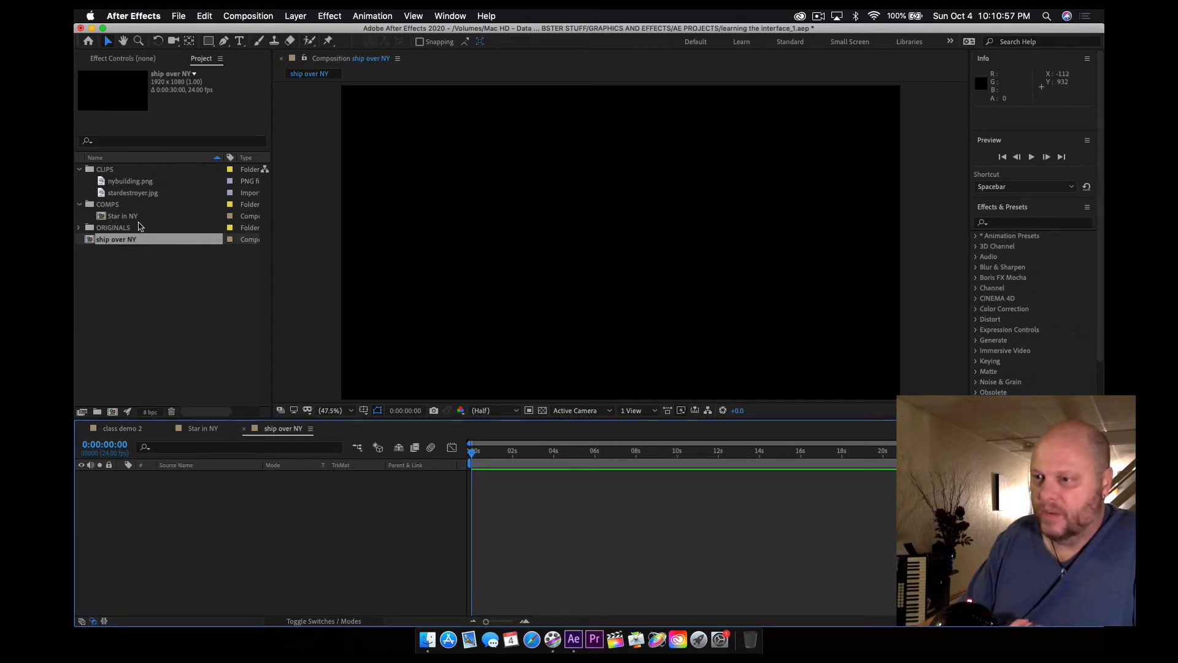
pyautogui.click(101, 182)
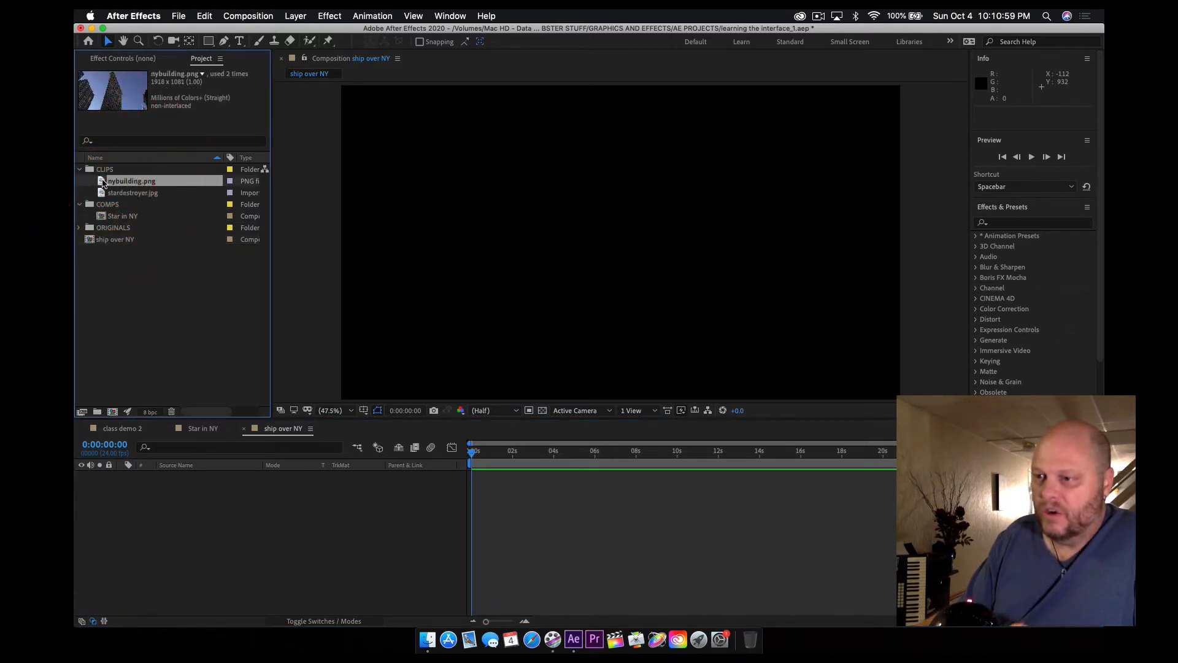
pyautogui.moveTo(101, 182); pyautogui.dragTo(214, 504)
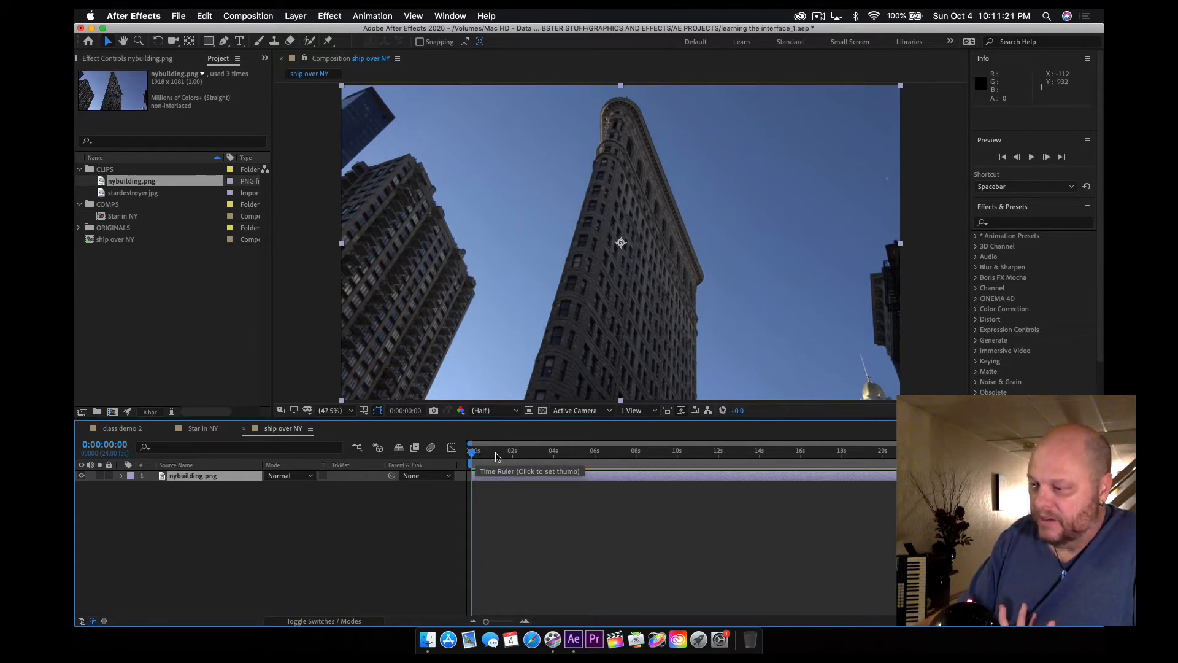
# Magnify the ship over NY timeline so it shows from its start, and move the current time to 0:00:05:00
pyautogui.click(491, 455)
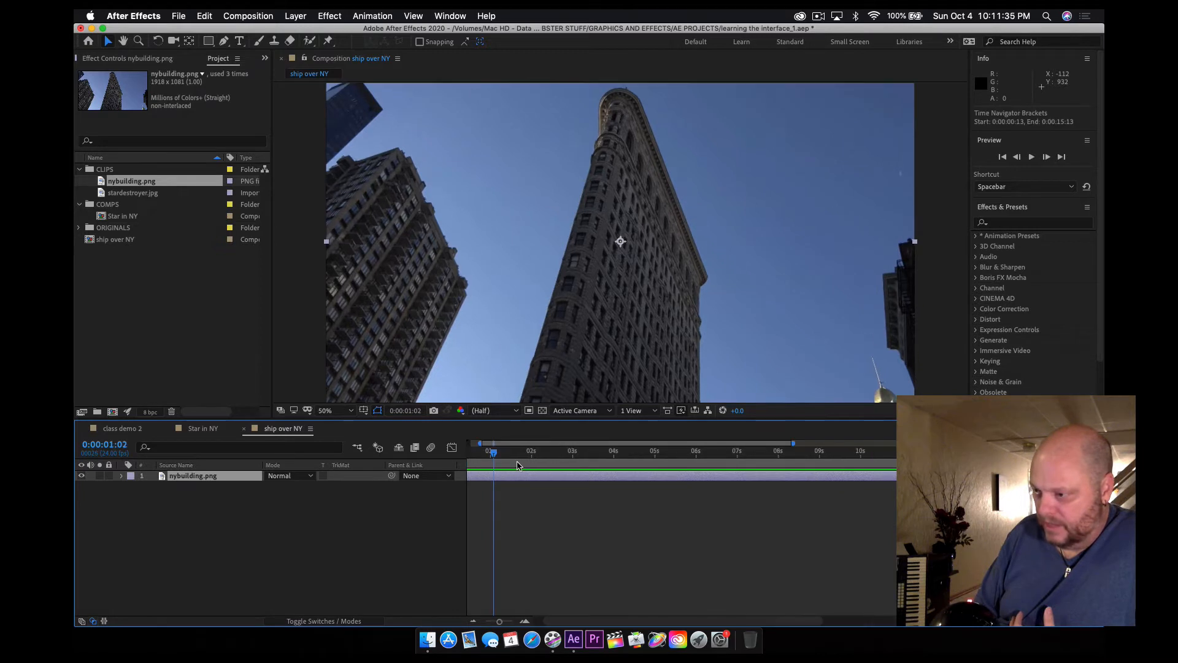
pyautogui.press('=')
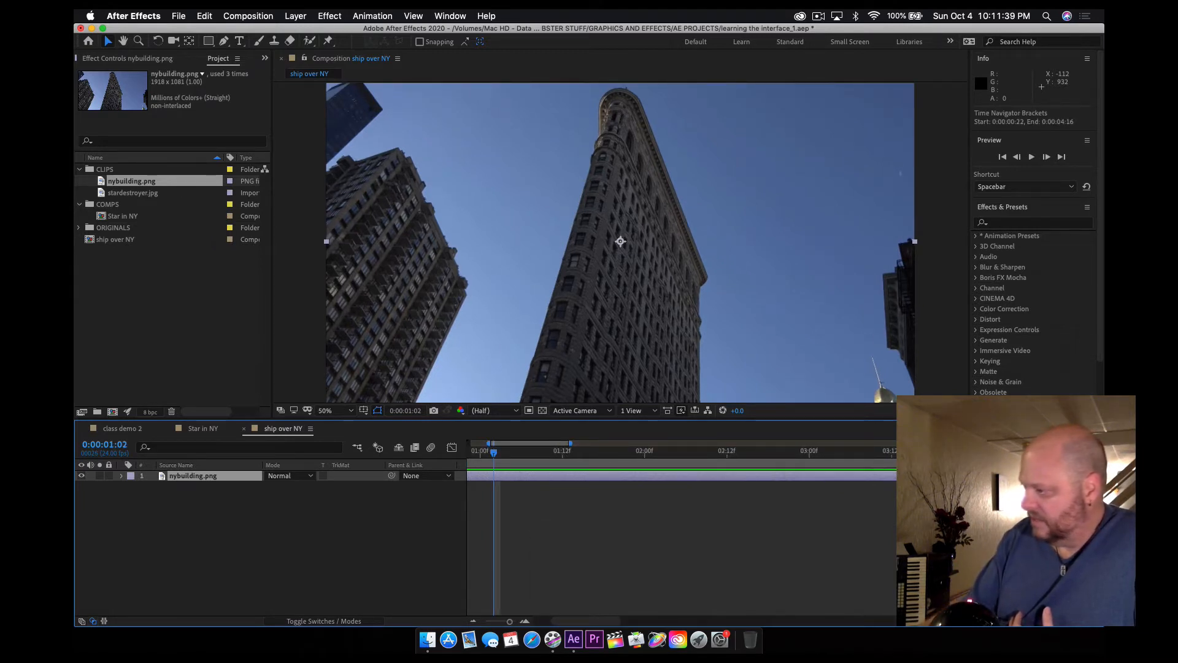
pyautogui.press('-')
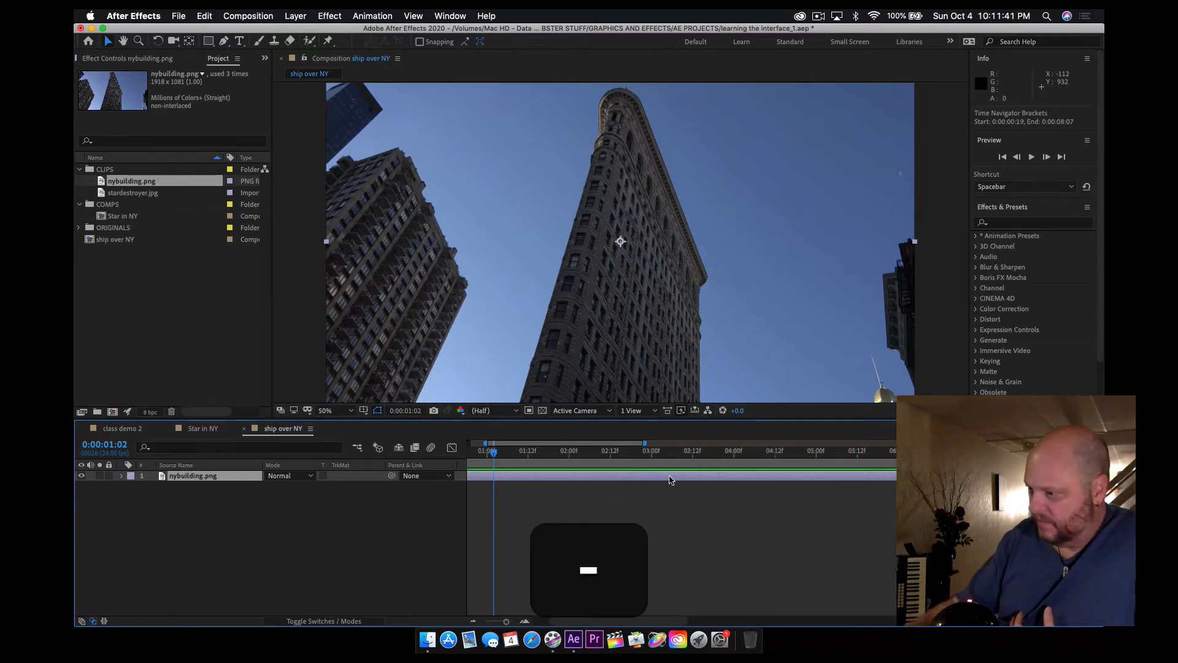
pyautogui.moveTo(679, 455); pyautogui.dragTo(817, 459)
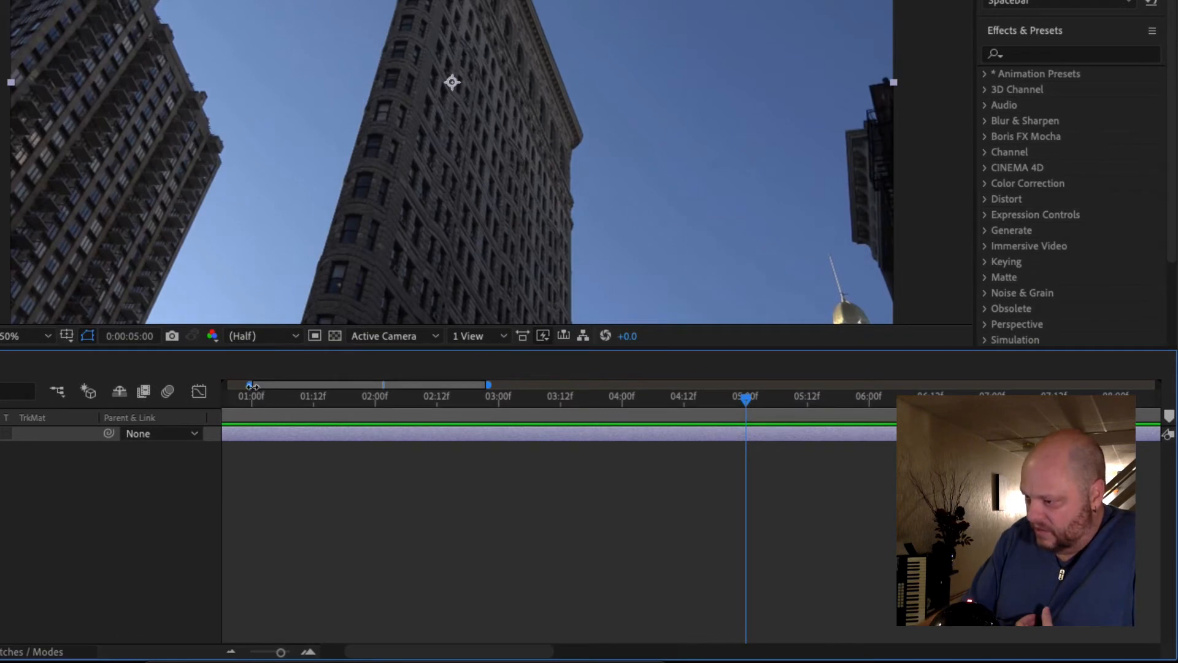
pyautogui.moveTo(251, 386); pyautogui.dragTo(224, 385)
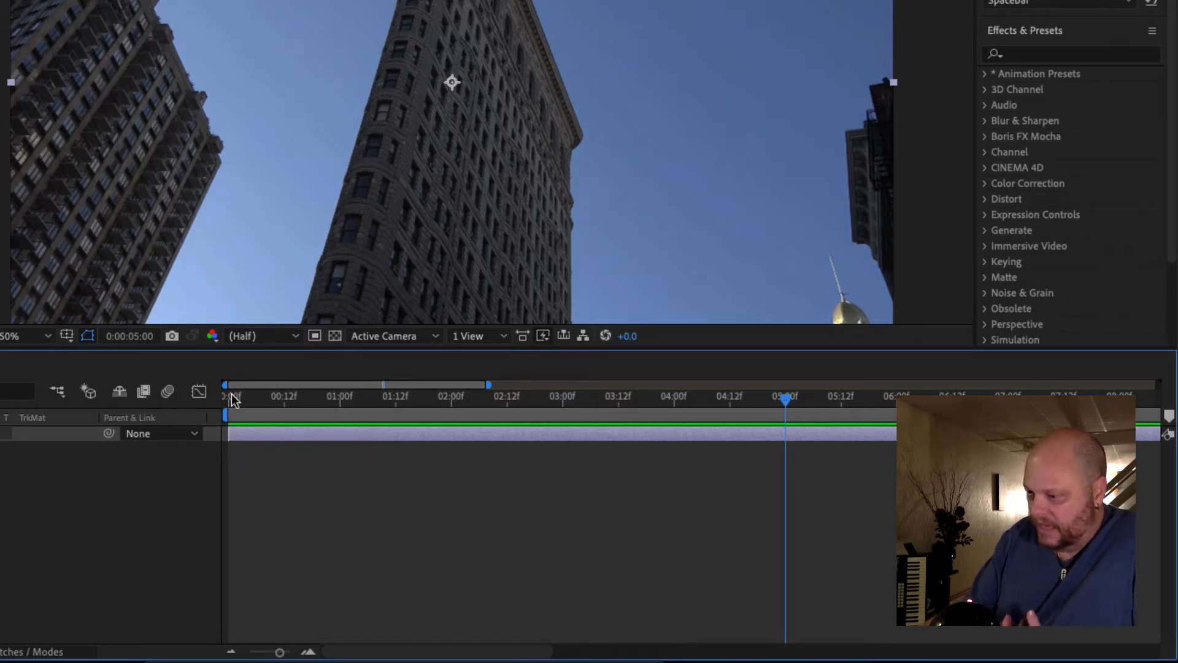
# Set the work area of ship over NY to run from 0:00:00:00 to 0:00:05:00
pyautogui.moveTo(247, 398); pyautogui.dragTo(227, 402)
pyautogui.press('b')
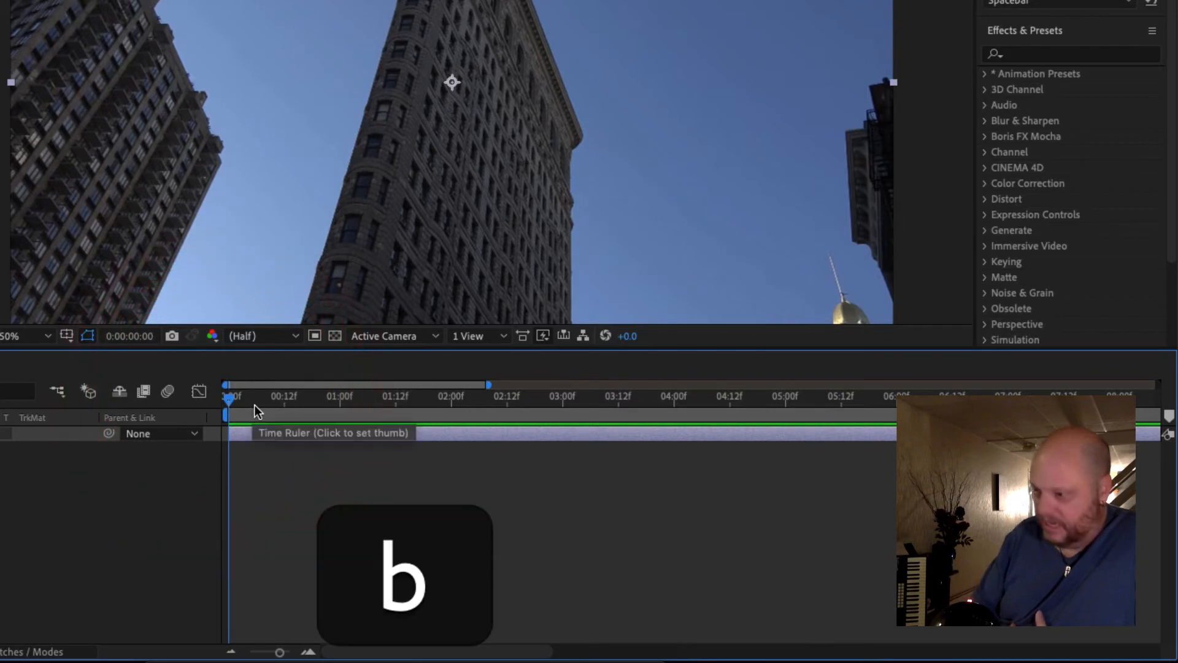
pyautogui.click(232, 402)
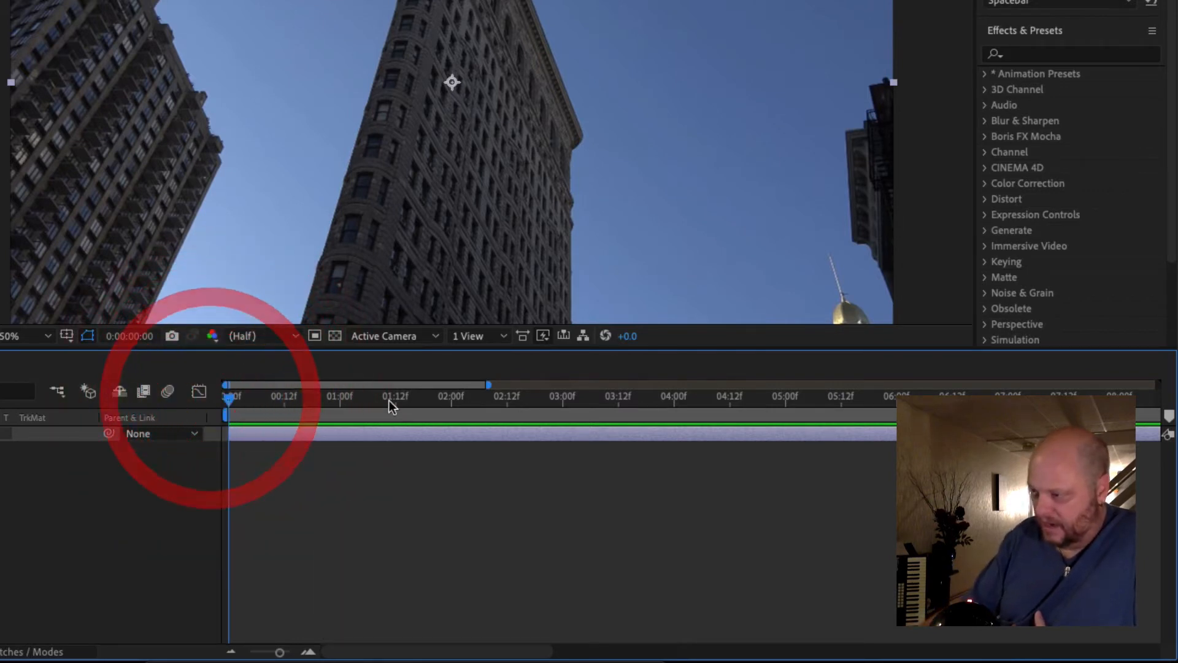
pyautogui.click(788, 401)
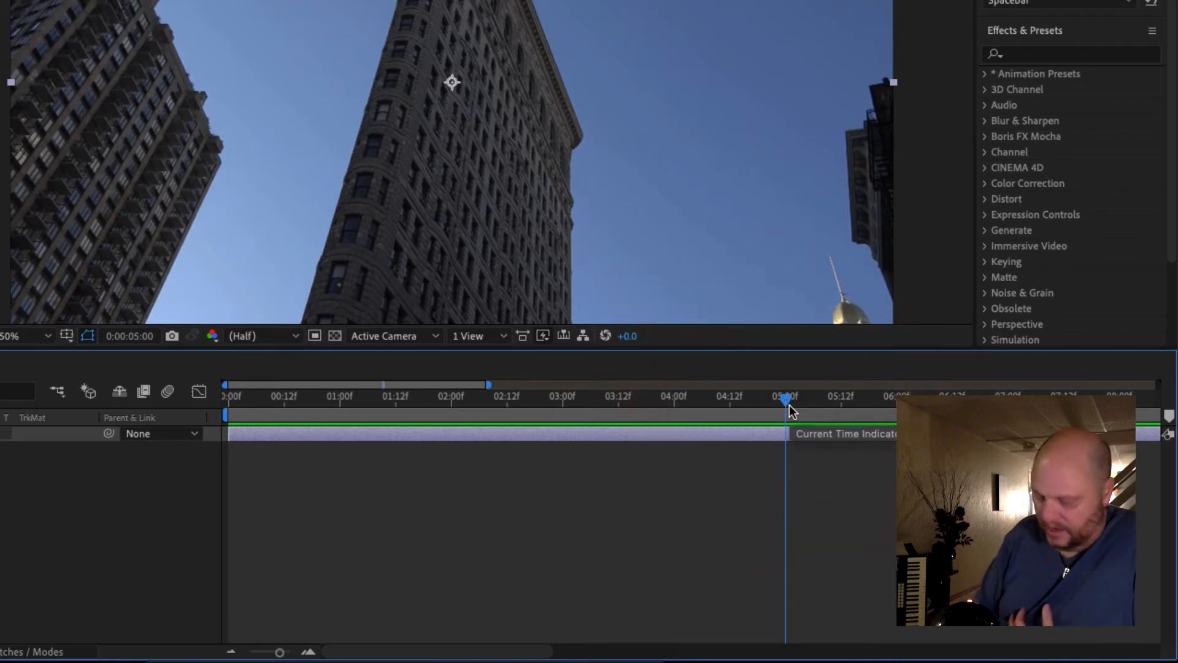
pyautogui.press('n')
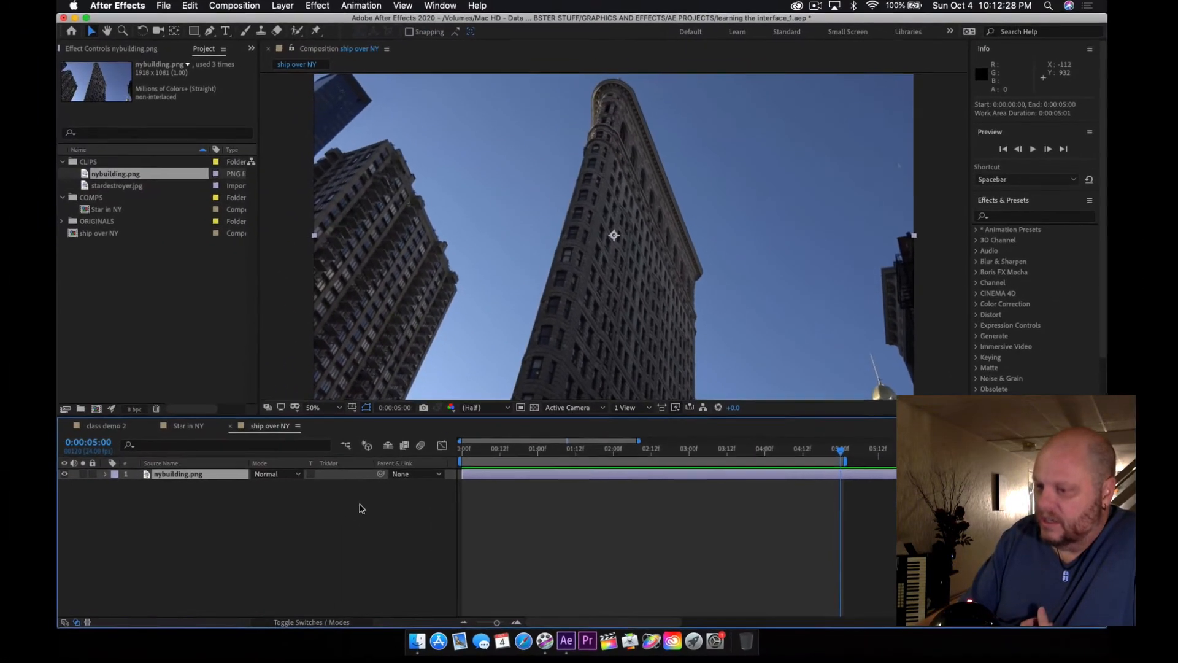
# Check the Star in NY timeline for comparison and return to ship over NY
pyautogui.click(192, 425)
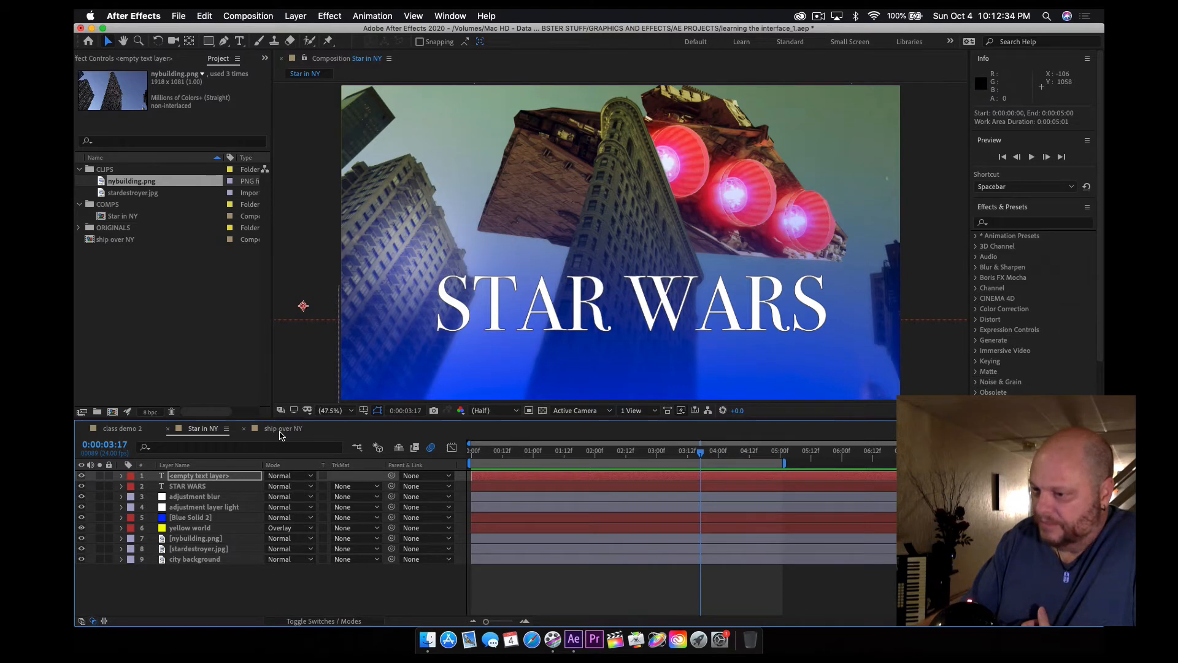
pyautogui.click(281, 429)
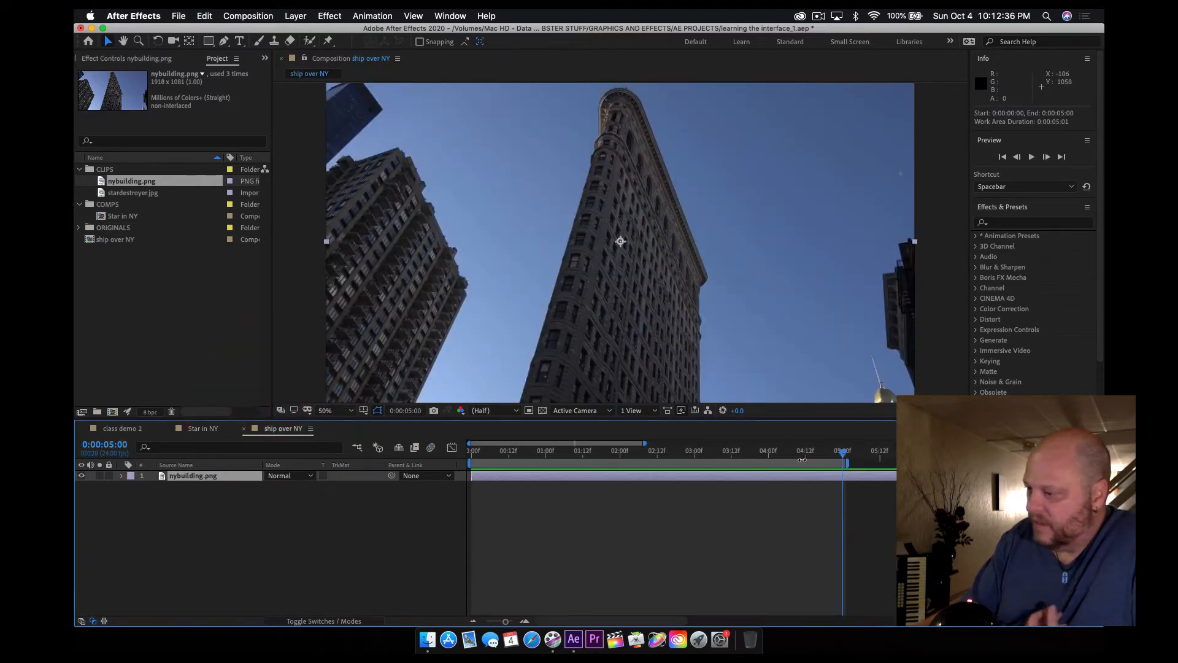
# Move the current time to 0:00:04:06, duplicate the nybuilding.png layer in ship over NY, and hide the lower copy
pyautogui.click(788, 453)
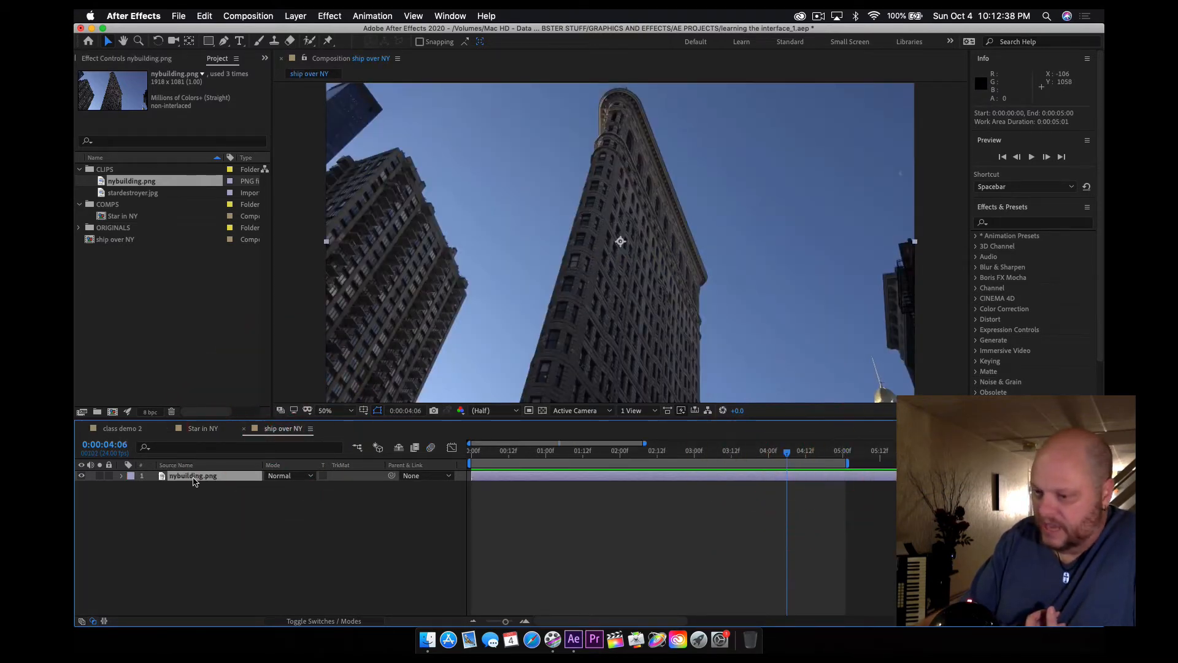
pyautogui.click(191, 479)
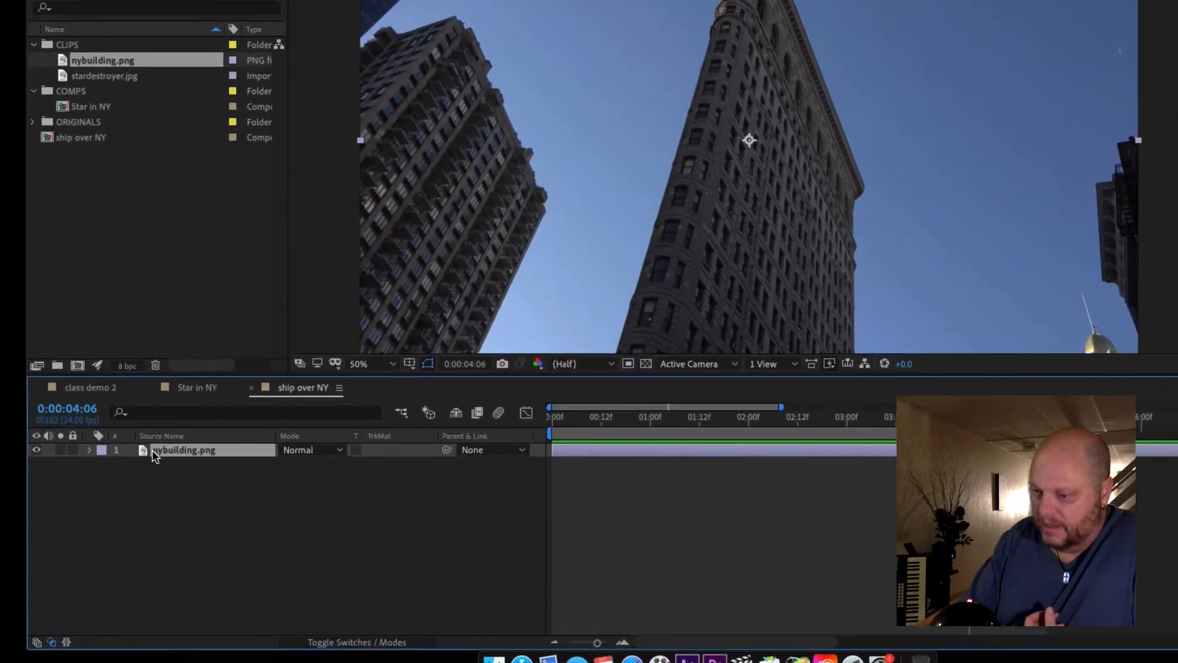
pyautogui.click(160, 450)
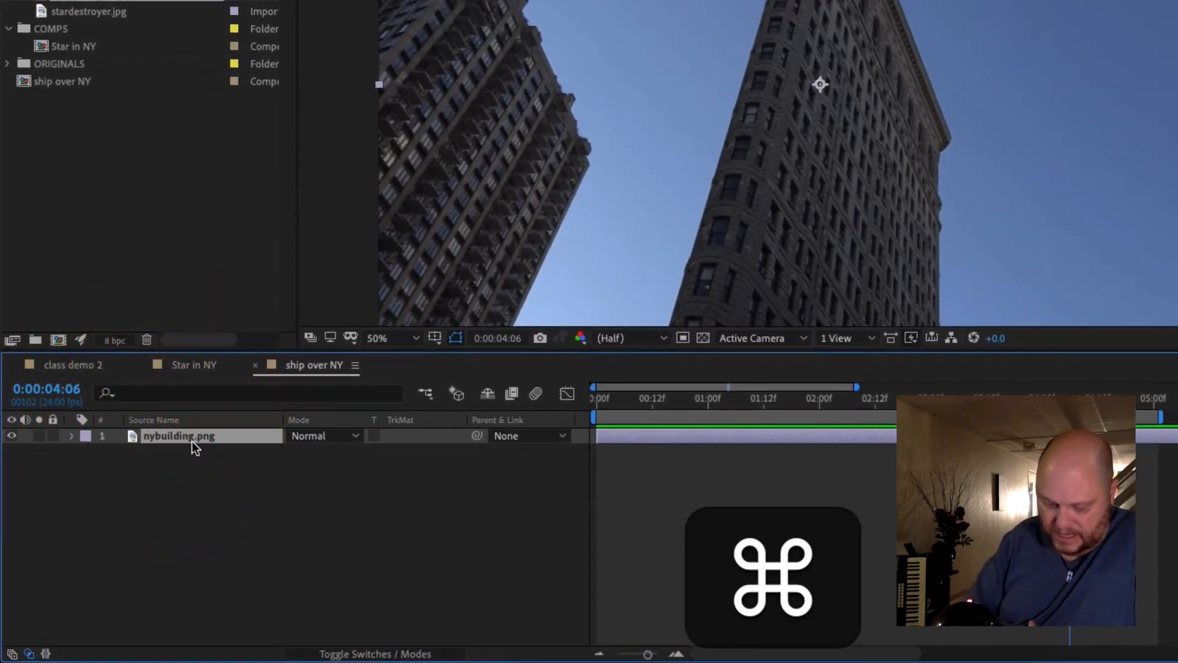
pyautogui.press('super+d')
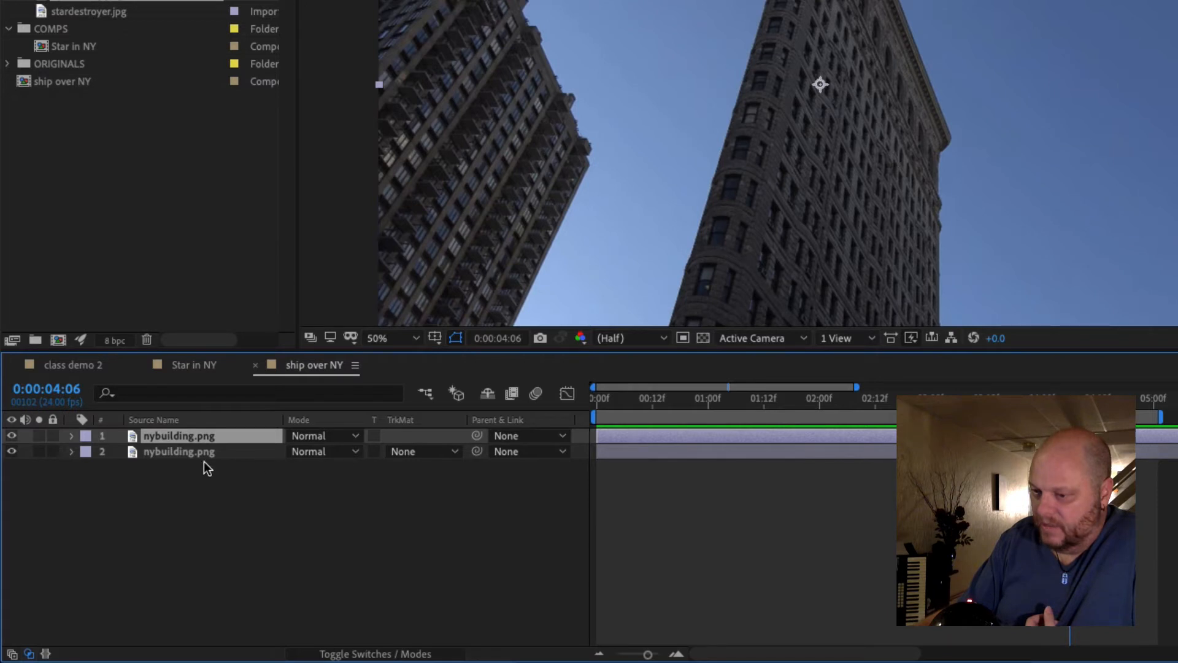
pyautogui.click(11, 452)
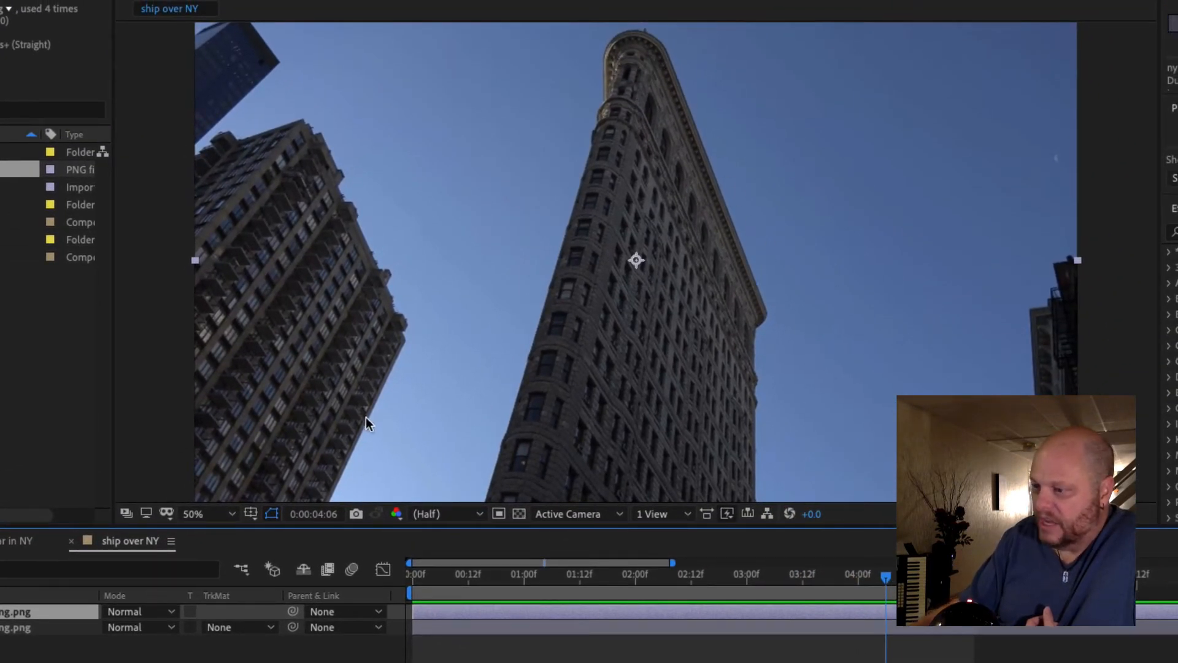
# Check the Star in NY composition for comparison and return to ship over NY, viewed at 33.3% magnification
pyautogui.click(27, 543)
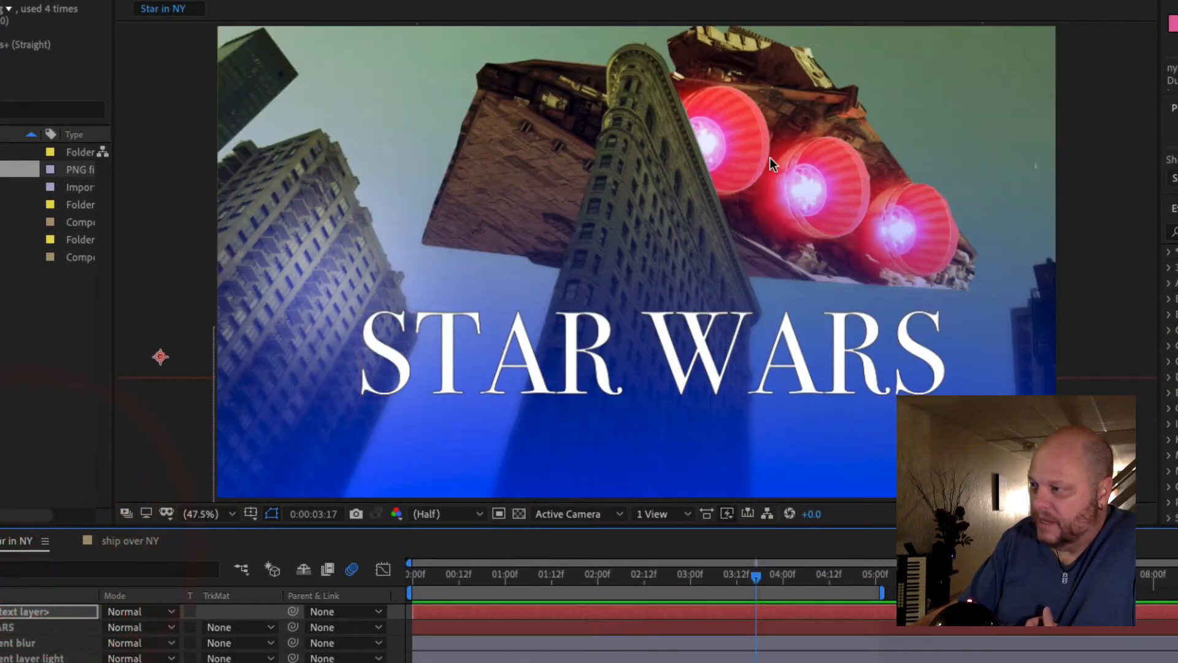
pyautogui.click(128, 540)
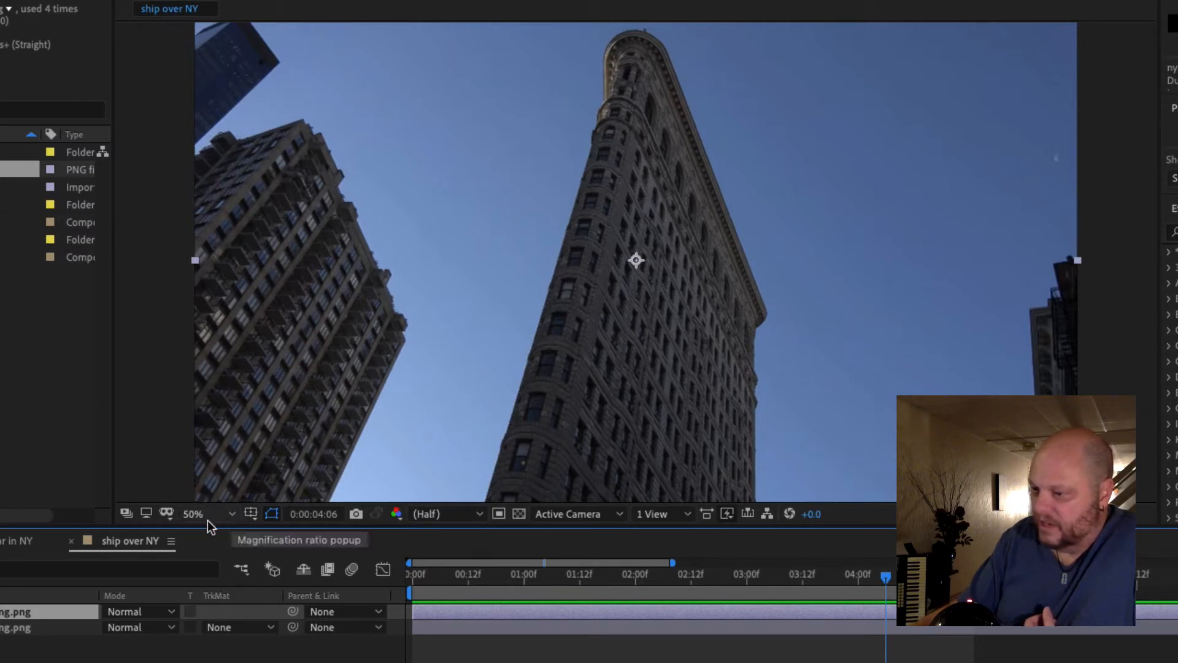
pyautogui.click(229, 513)
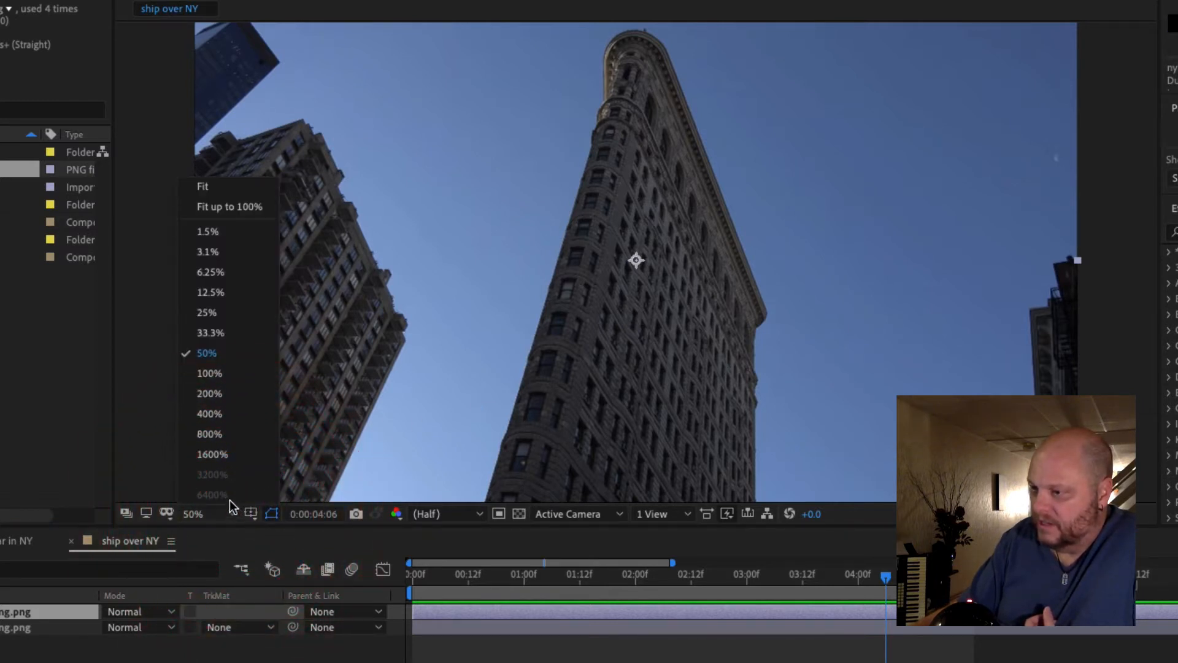
pyautogui.click(220, 332)
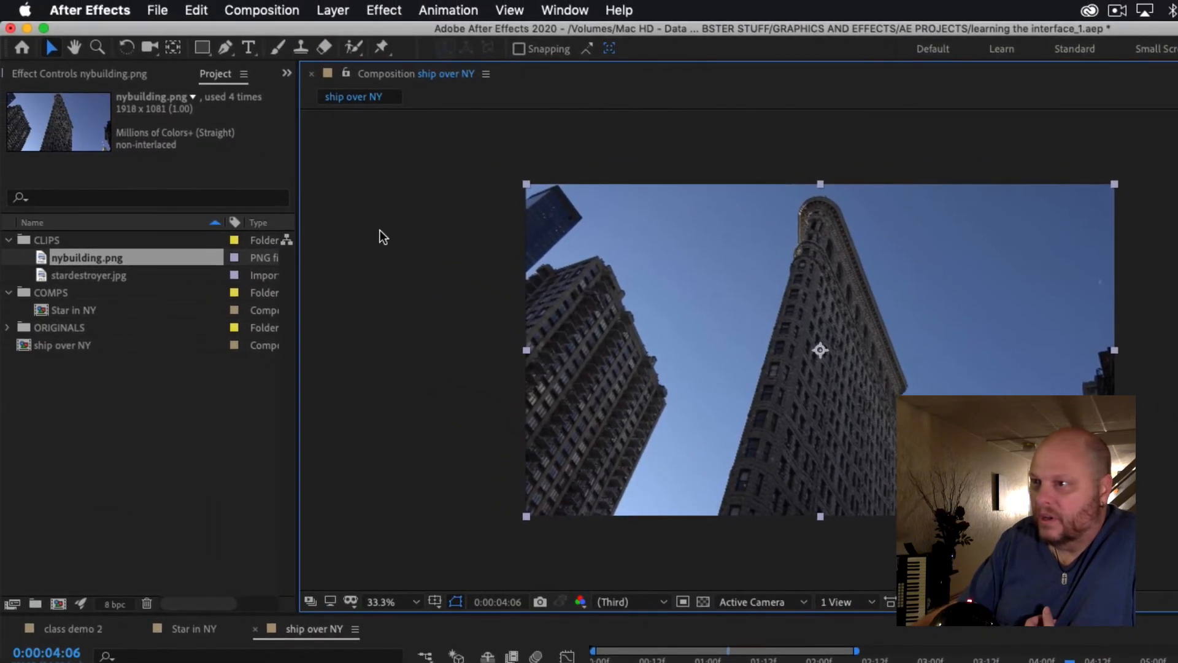
# Start a Pen tool mask on the upper nybuilding.png layer, from just below the frame up the central building's left edge
pyautogui.click(225, 48)
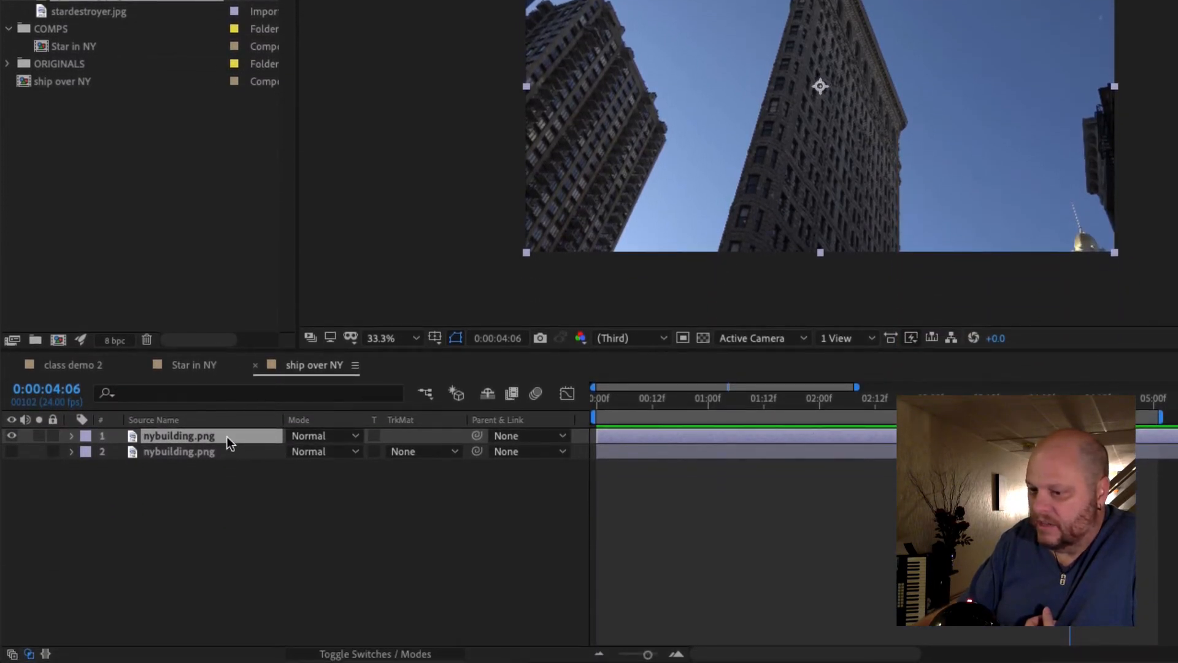
pyautogui.click(227, 437)
pyautogui.click(212, 441)
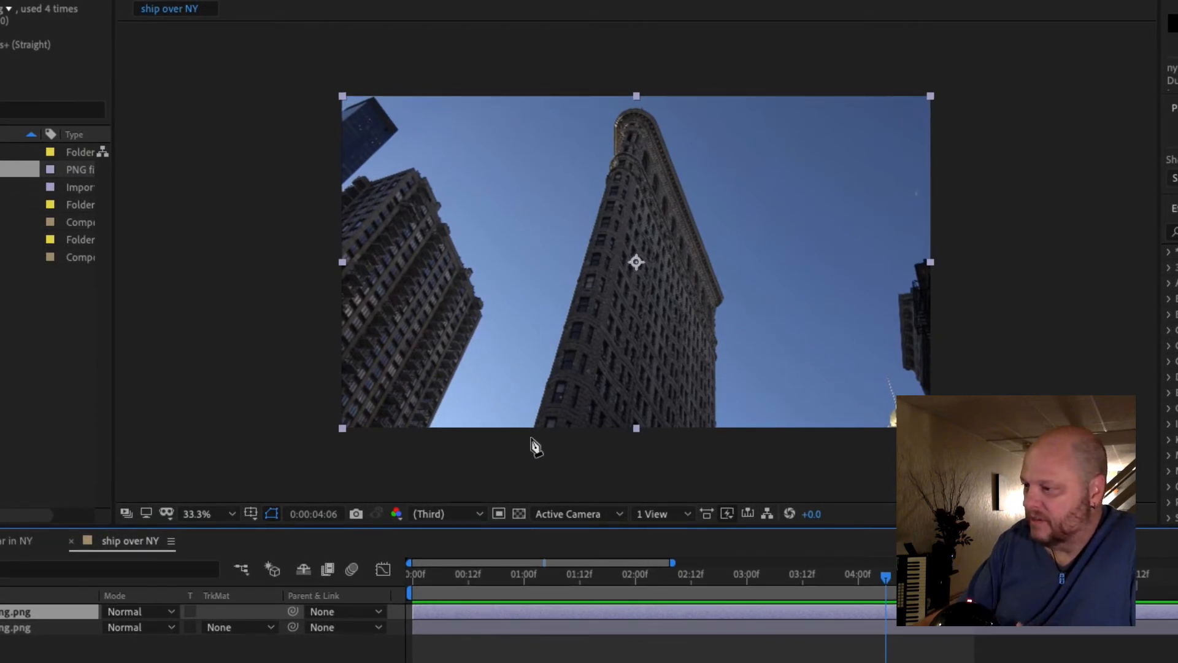
pyautogui.click(531, 437)
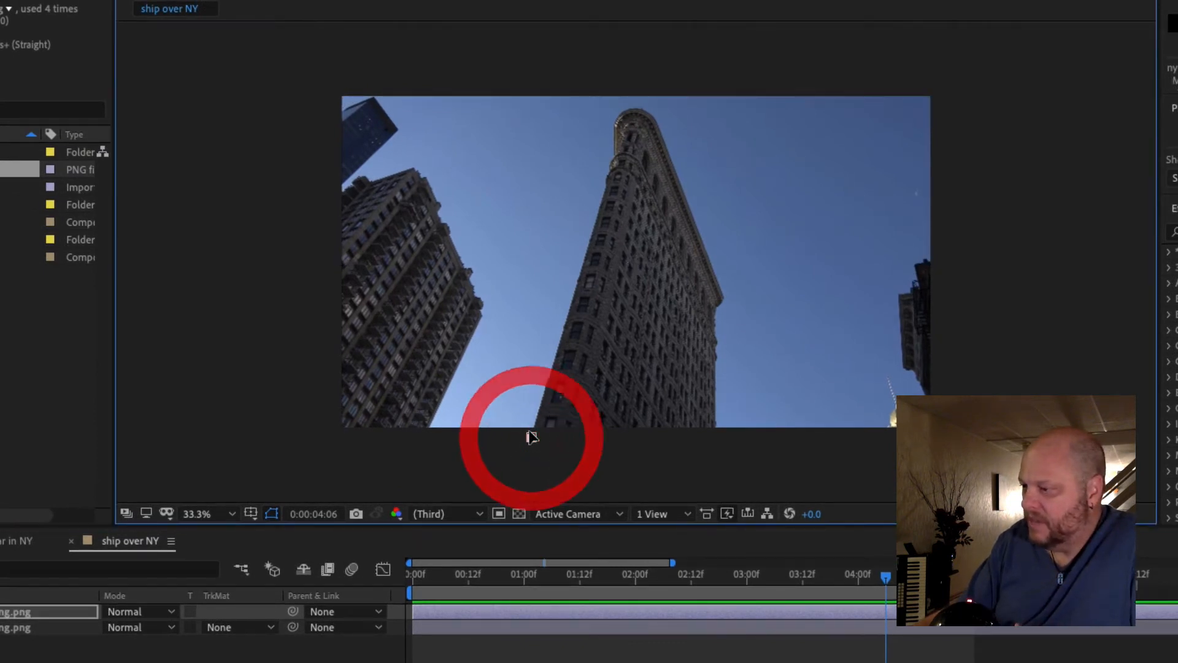
pyautogui.click(606, 186)
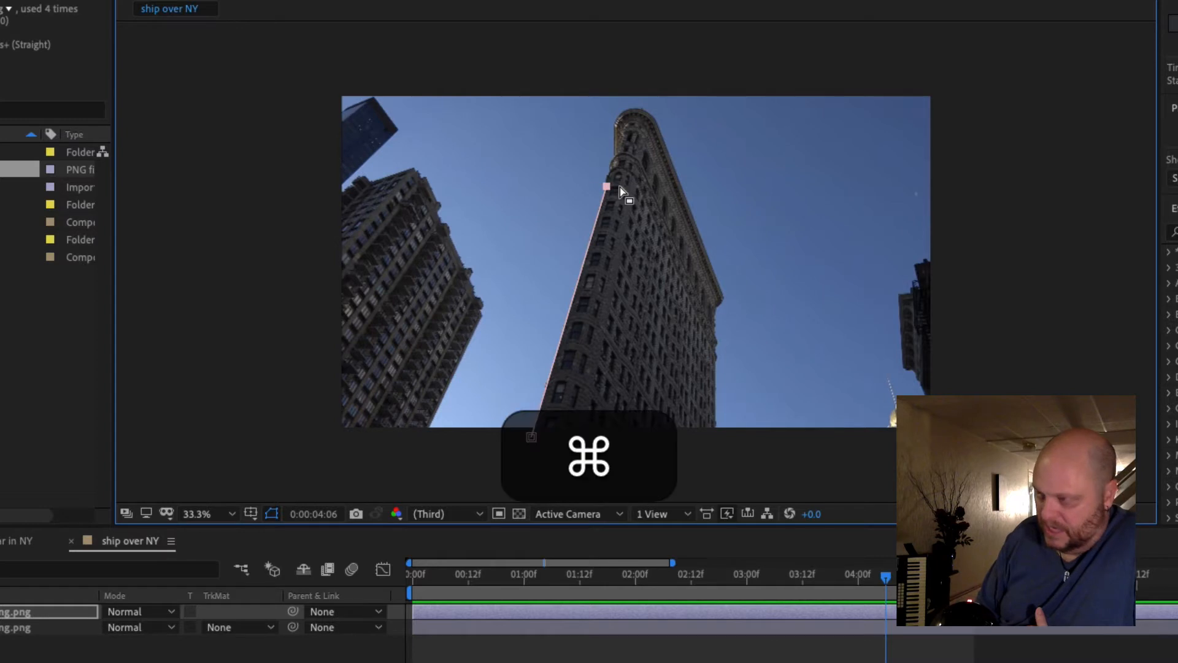
# Trace the mask over the ledges on the building's upper left side to the base of its rounded top, working at 100%
pyautogui.press('super+equal')
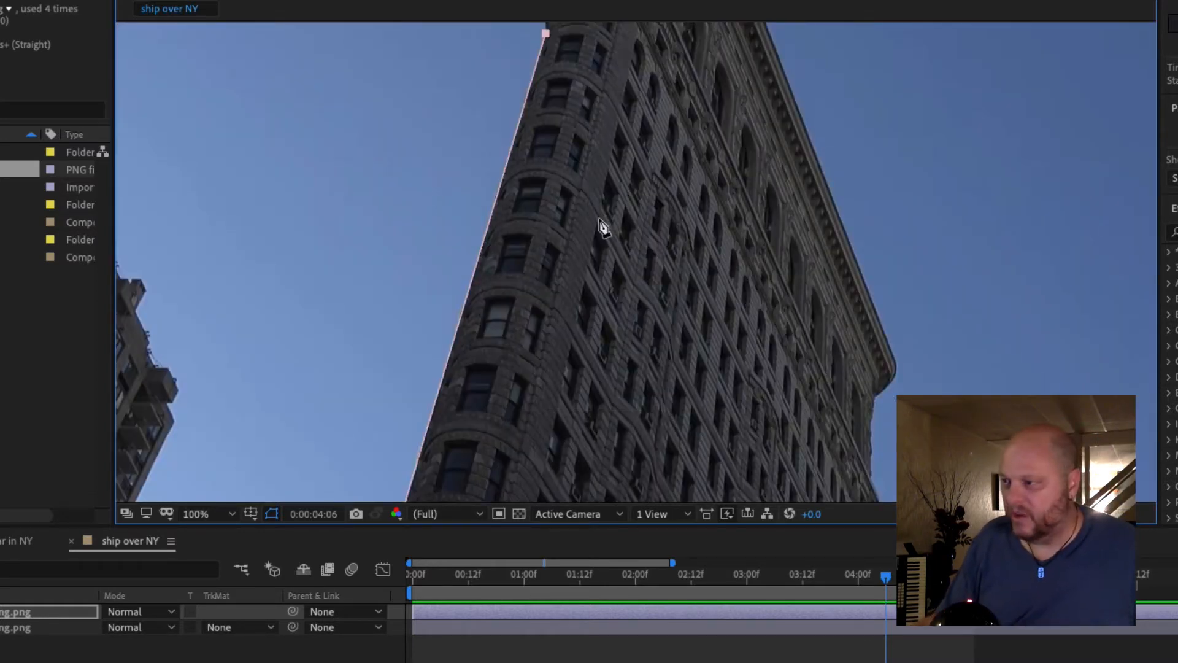
pyautogui.press('space')
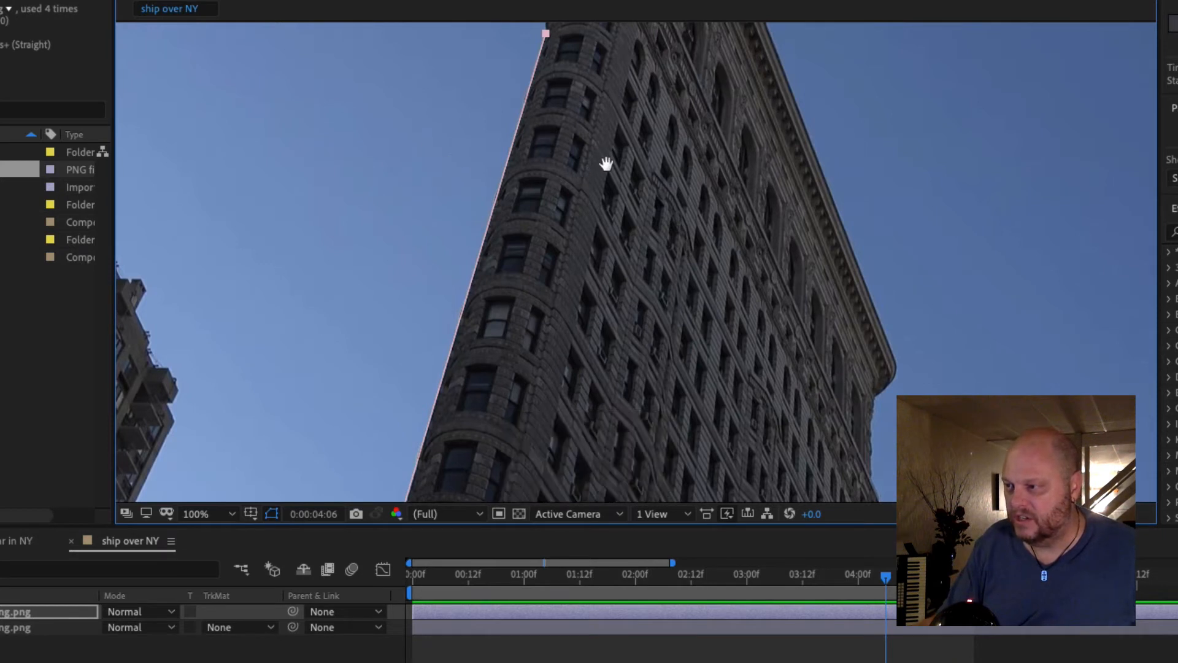
pyautogui.moveTo(606, 164); pyautogui.dragTo(558, 362)
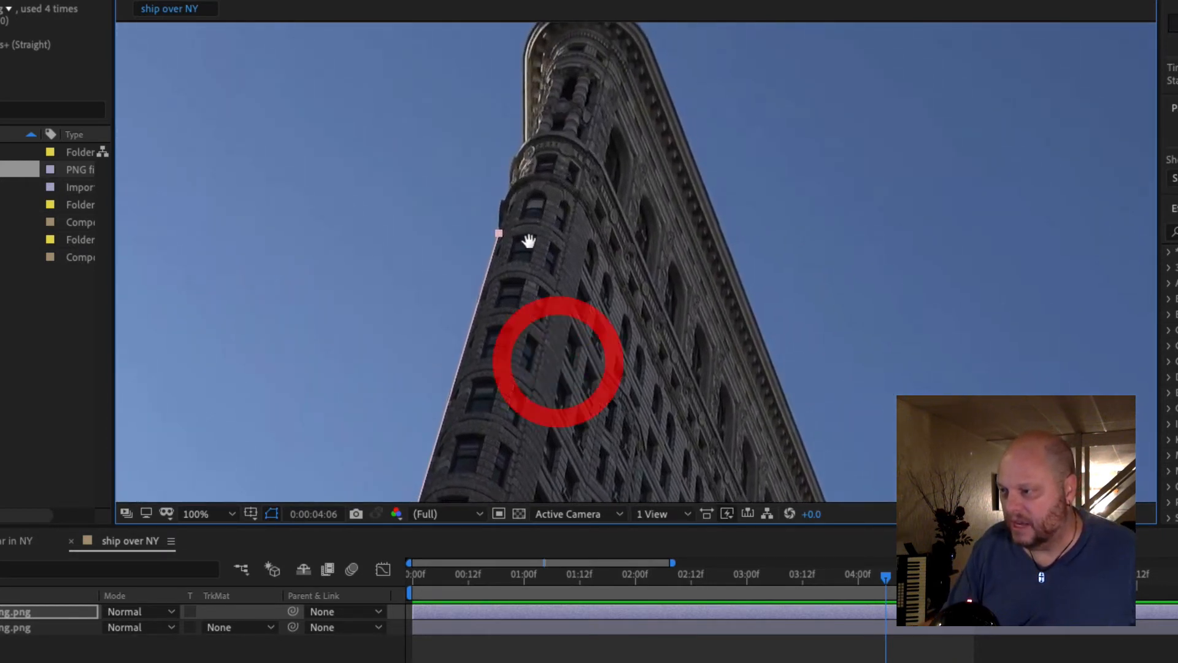
pyautogui.click(502, 197)
pyautogui.click(511, 188)
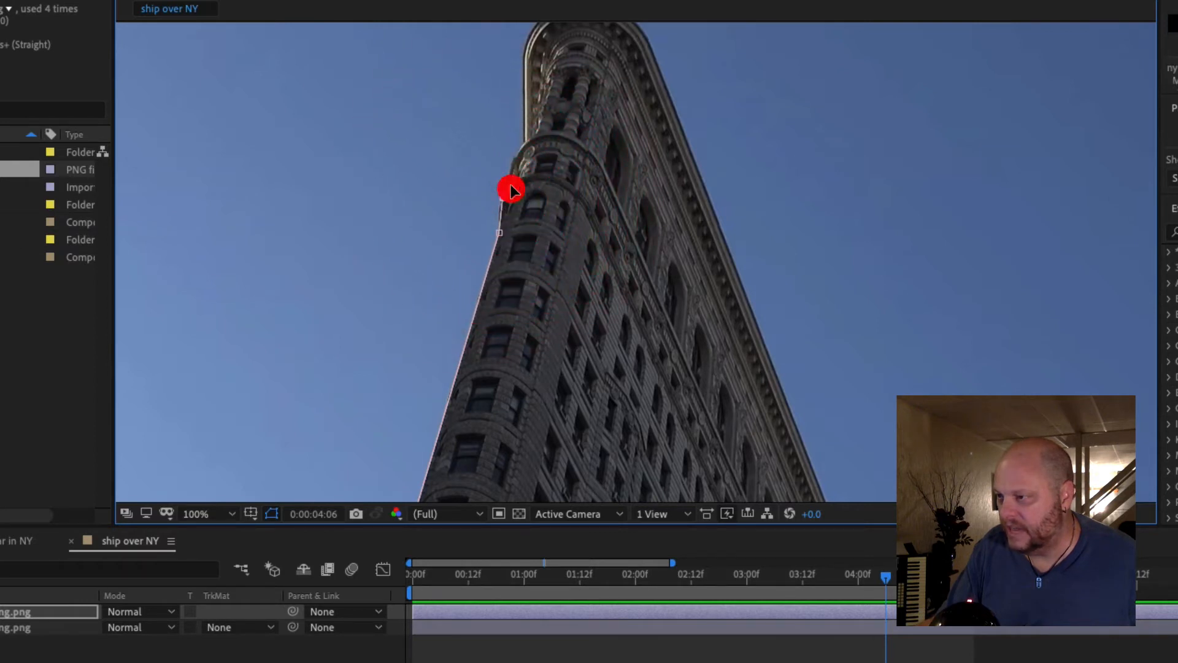
pyautogui.click(515, 156)
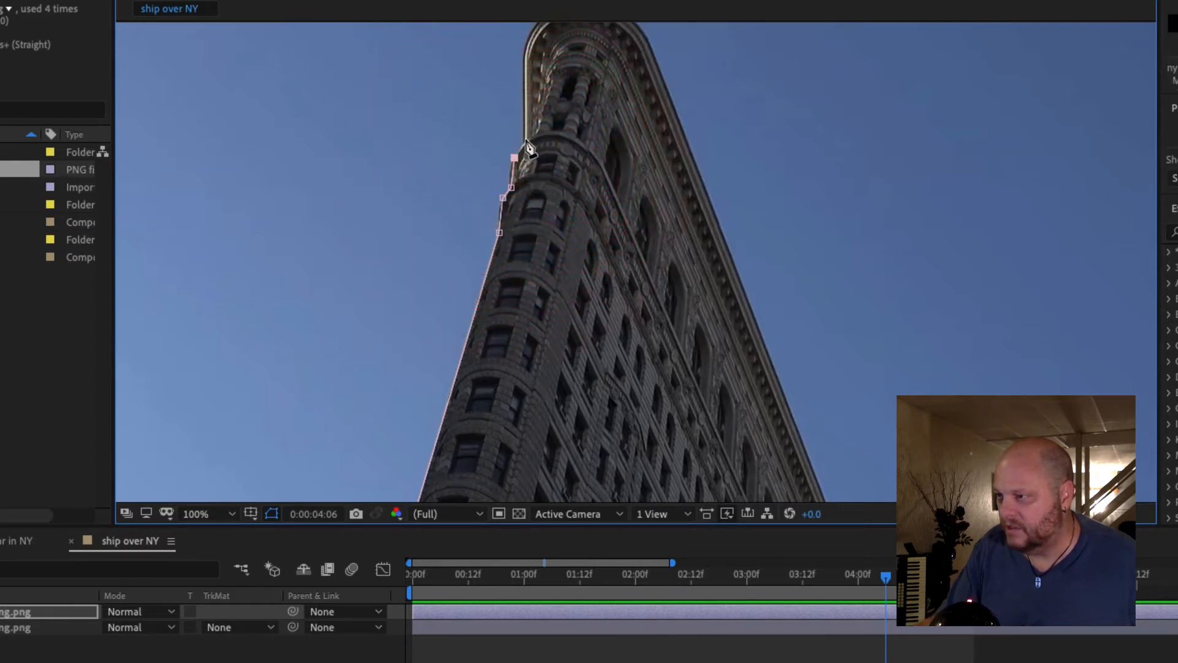
pyautogui.click(525, 136)
pyautogui.click(525, 56)
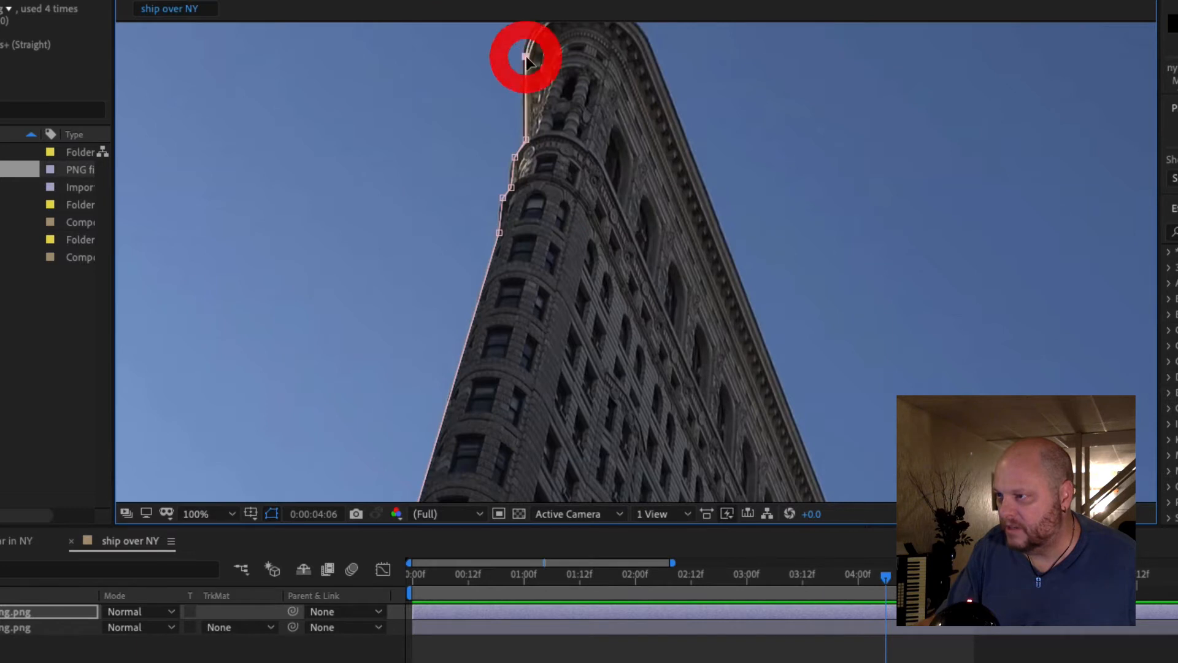
pyautogui.moveTo(565, 84); pyautogui.dragTo(555, 249)
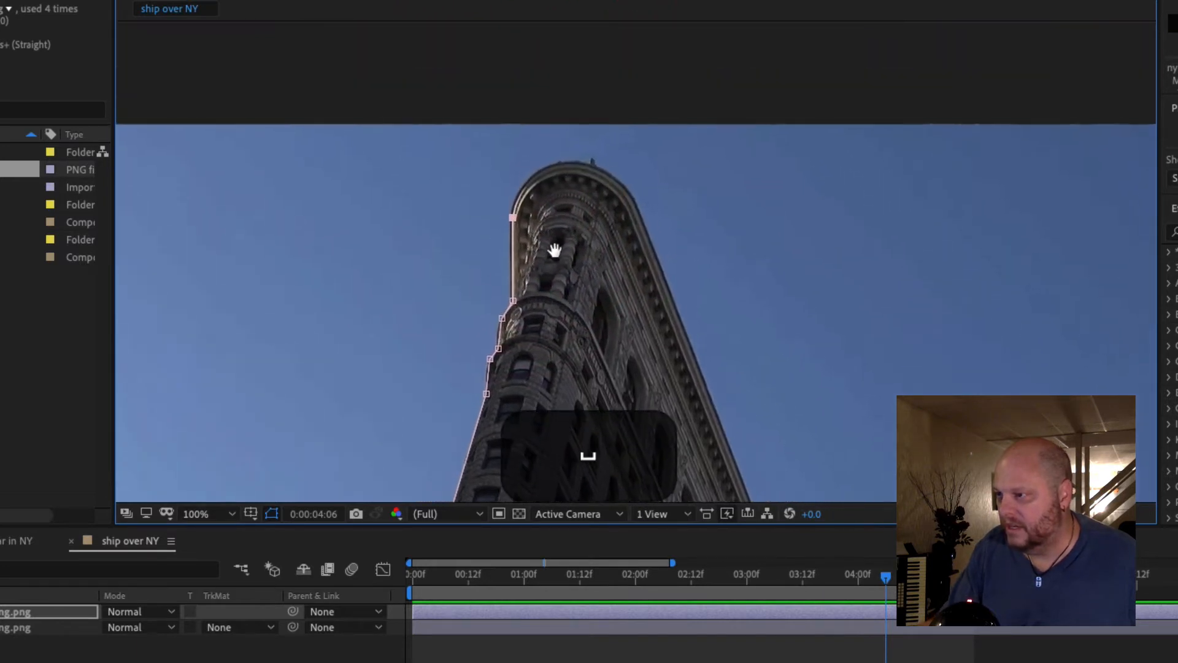
pyautogui.click(526, 183)
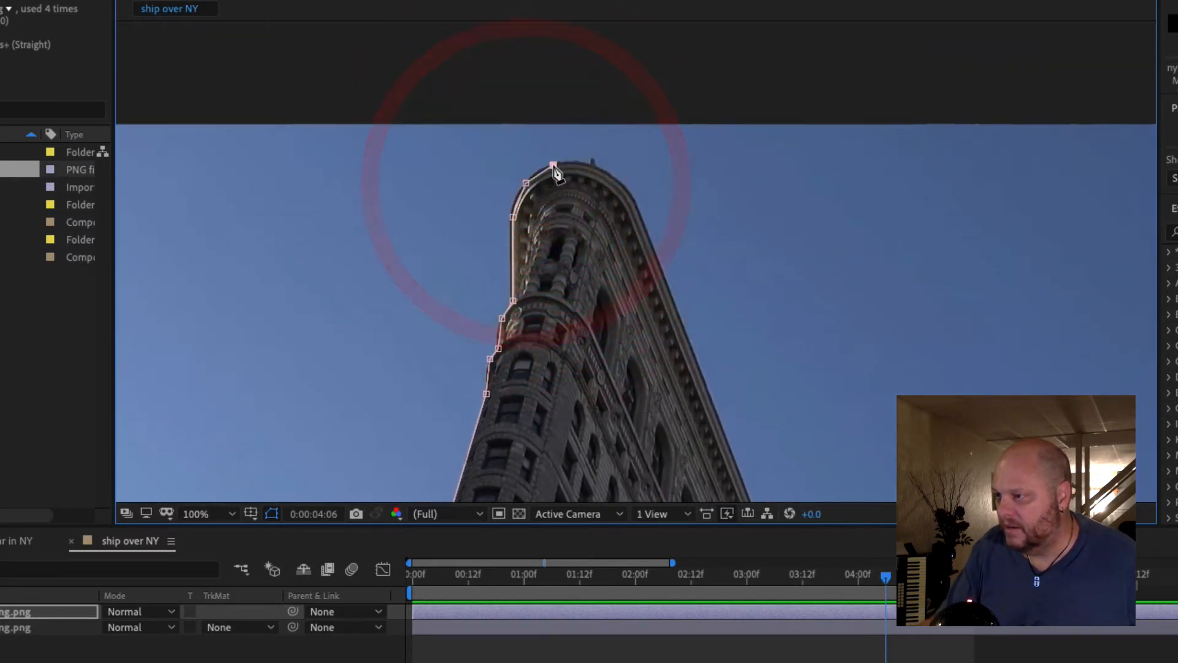
pyautogui.click(553, 164)
pyautogui.click(588, 162)
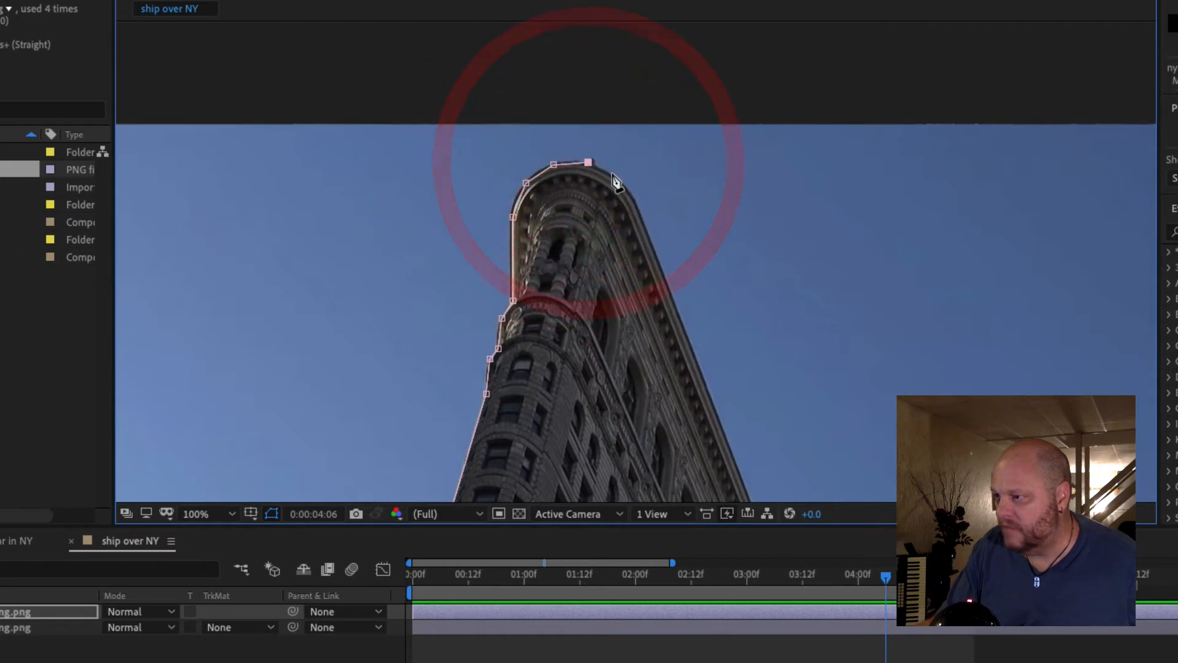
pyautogui.click(611, 174)
pyautogui.click(632, 192)
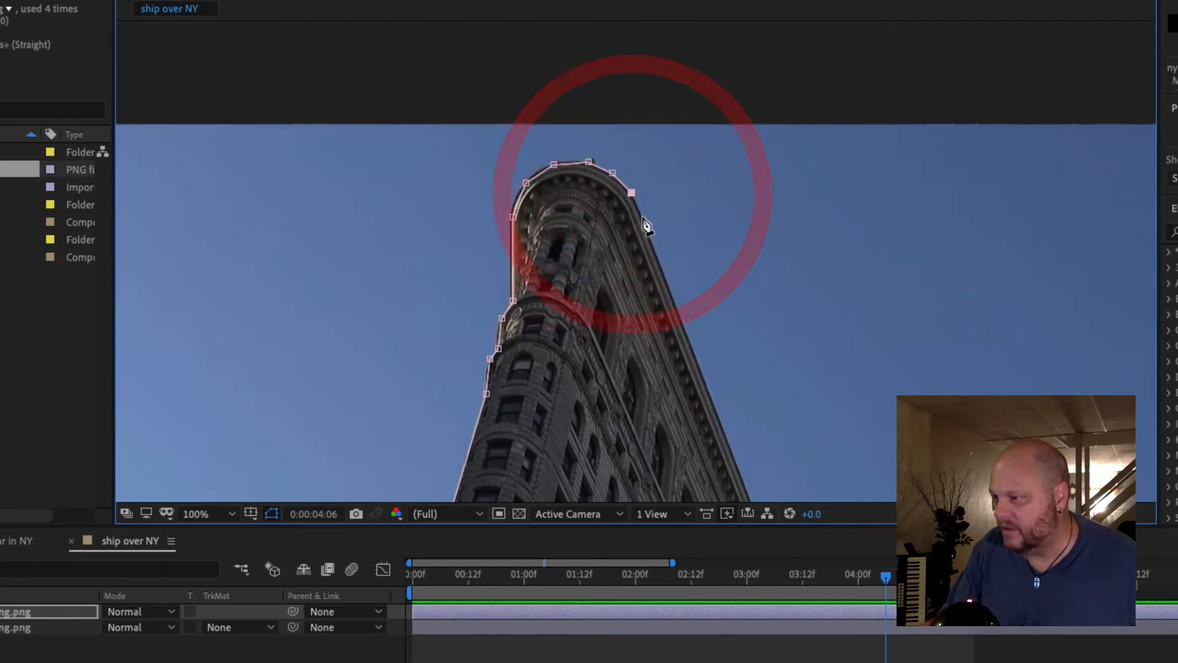
pyautogui.click(642, 218)
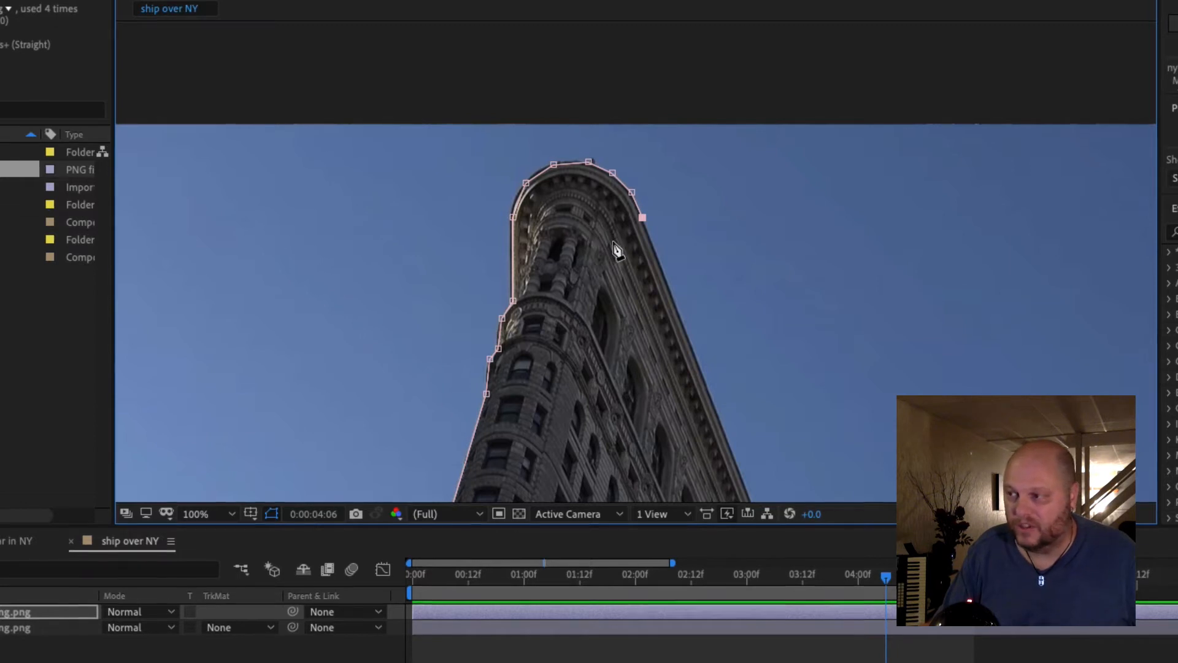
pyautogui.press('super+z')
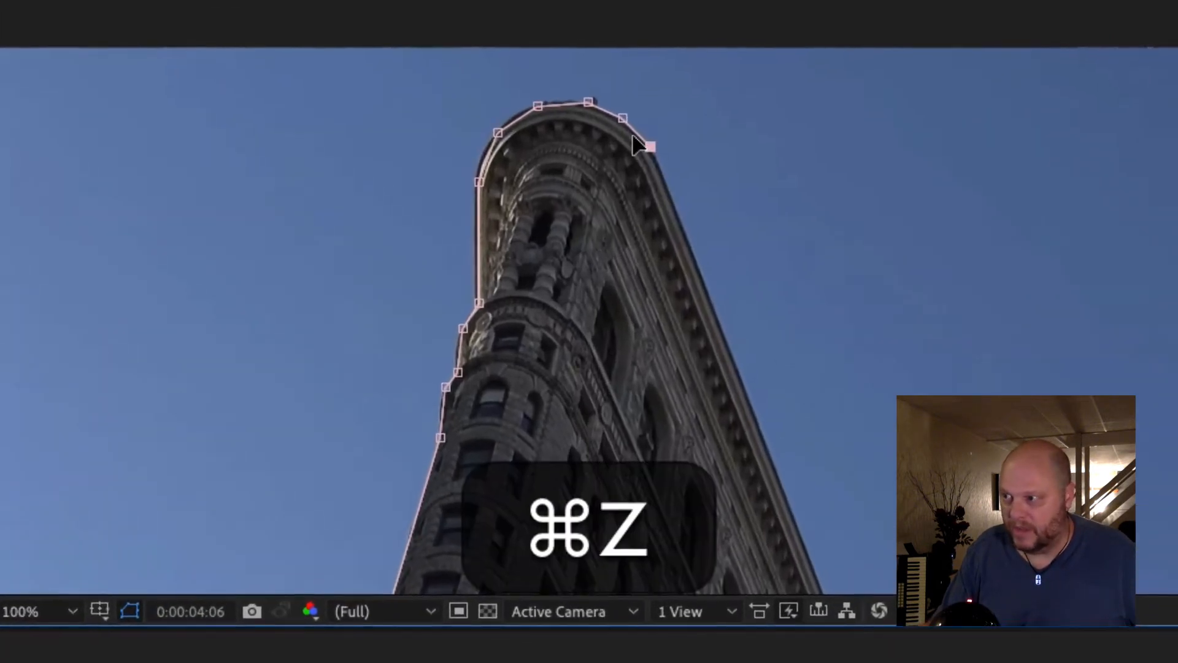
pyautogui.press('super+z')
pyautogui.press('super+z')
pyautogui.press('super+z')
pyautogui.press('super+z')
pyautogui.press('super+z')
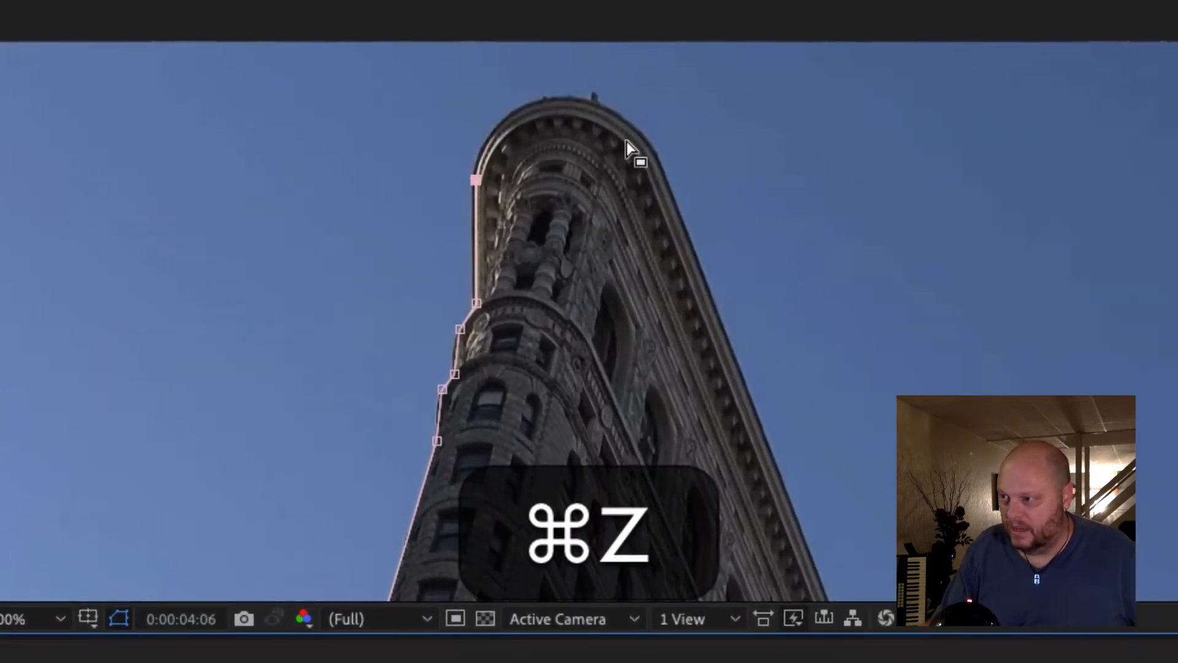
# Trace the mask around the left half of the building's rounded top to its crest, using curved points
pyautogui.click(496, 125)
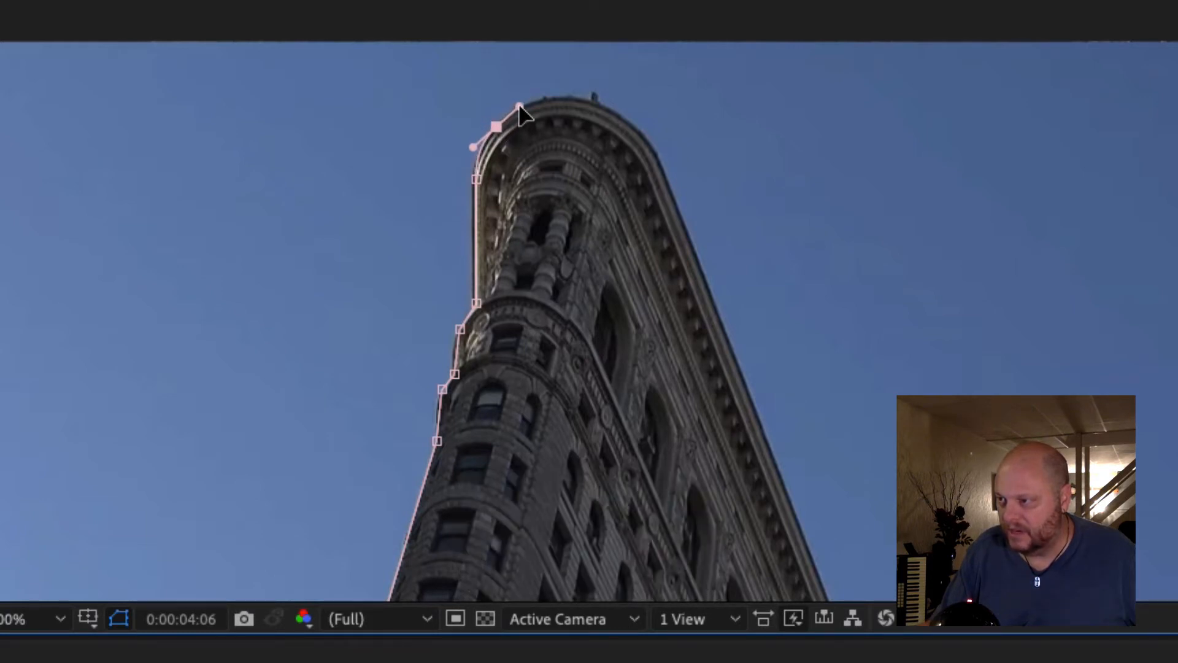
pyautogui.moveTo(496, 126); pyautogui.dragTo(519, 106)
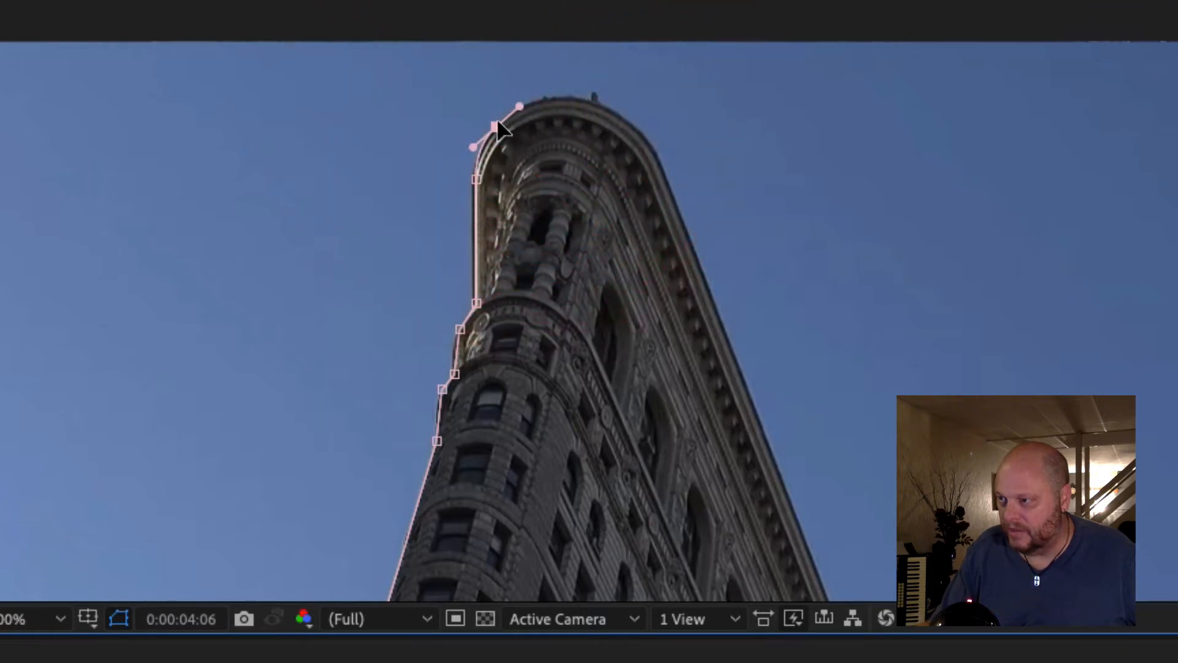
pyautogui.click(538, 101)
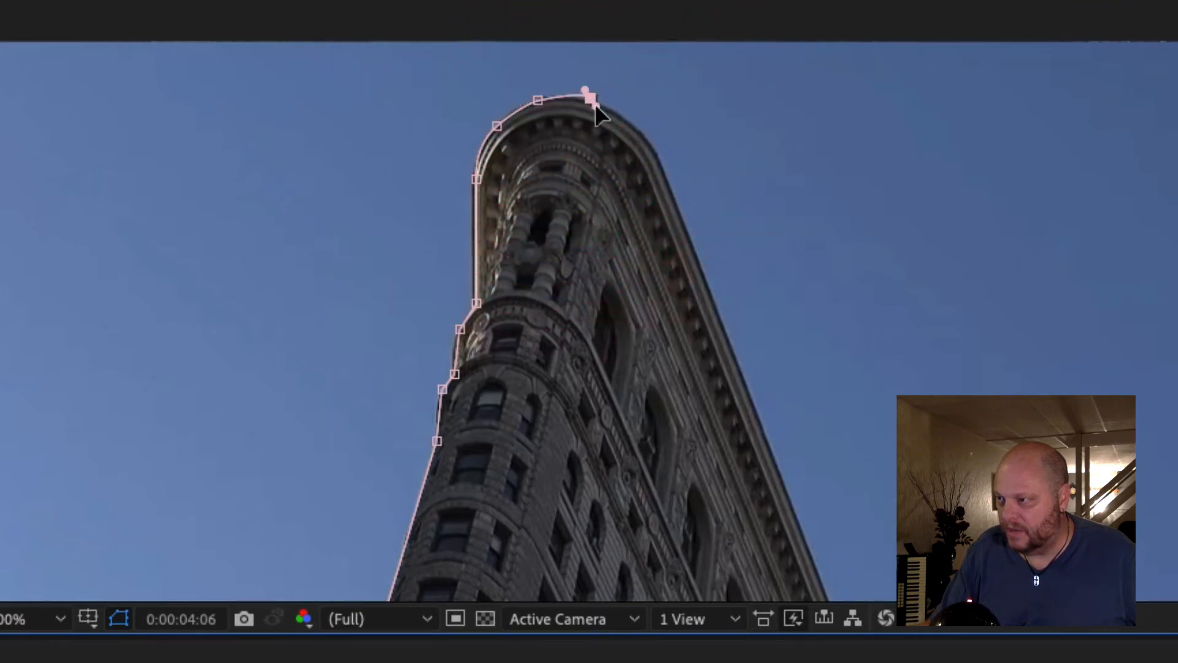
pyautogui.moveTo(603, 105); pyautogui.dragTo(620, 104)
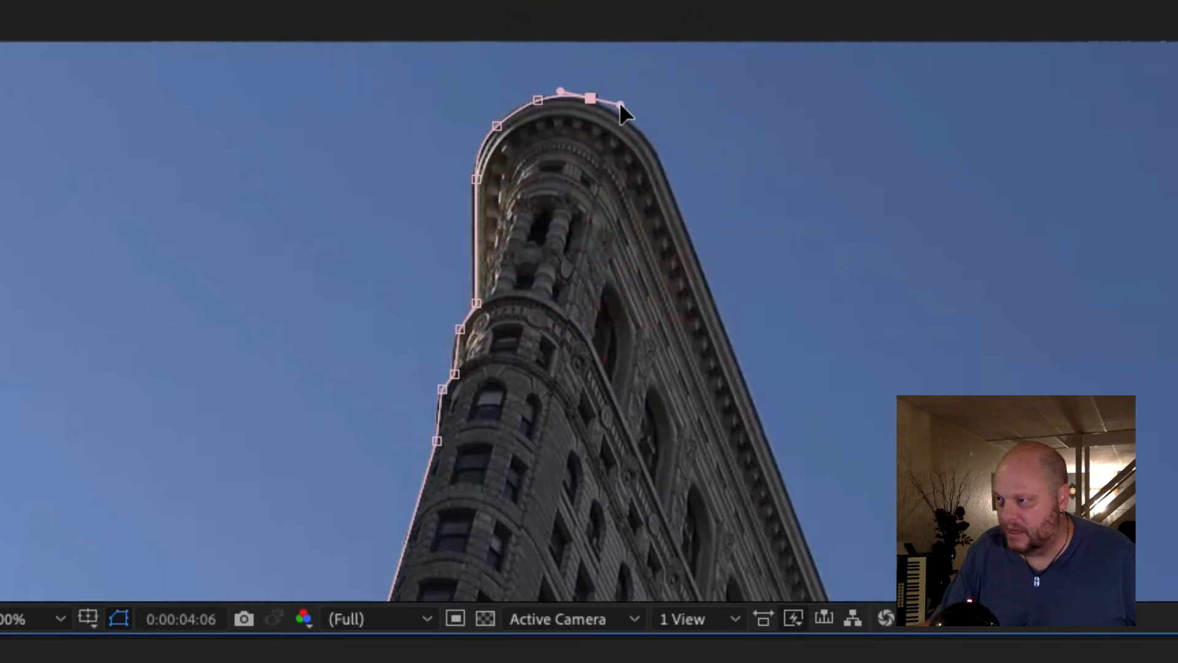
# Trace the mask around the right half of the building's rounded top, from the crest to the start of the sloping roof edge
pyautogui.click(632, 122)
pyautogui.click(660, 157)
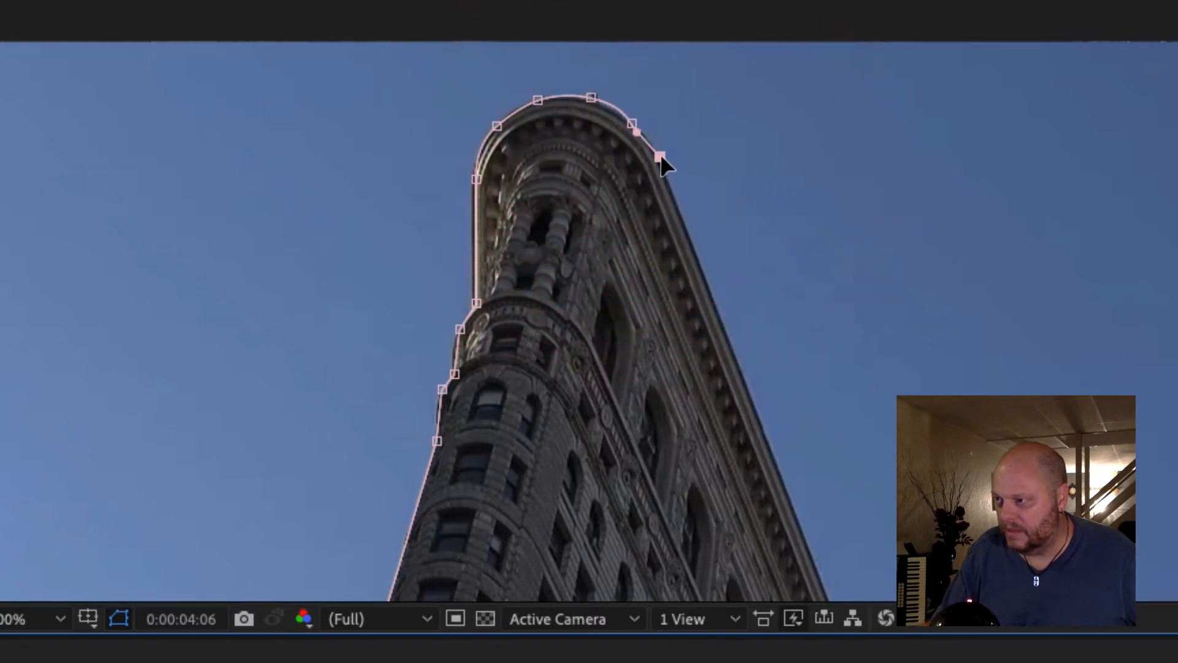
pyautogui.press('super+z')
pyautogui.press('super+z')
pyautogui.click(661, 157)
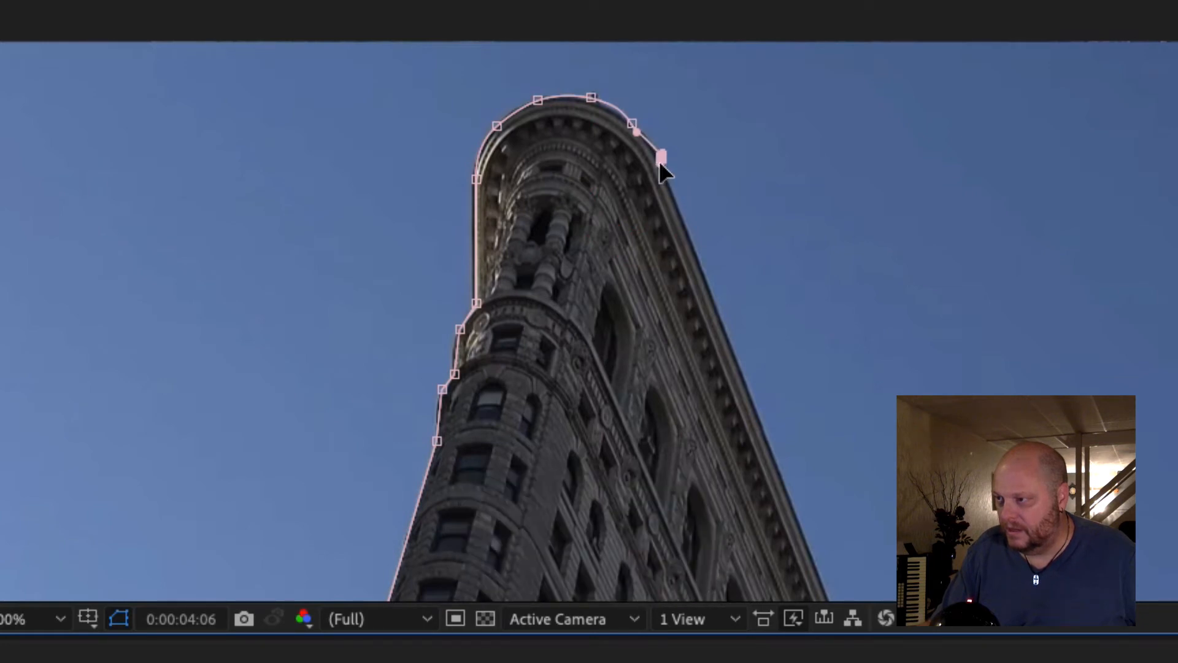
pyautogui.moveTo(679, 192); pyautogui.dragTo(686, 199)
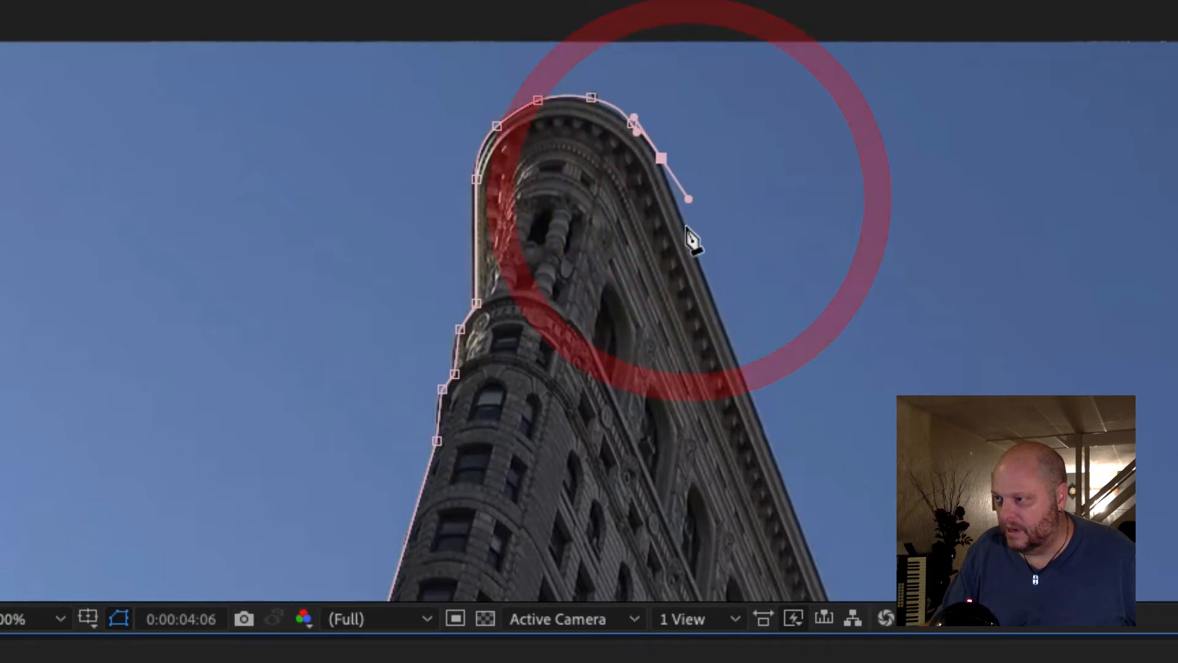
pyautogui.click(685, 226)
pyautogui.press('super+z')
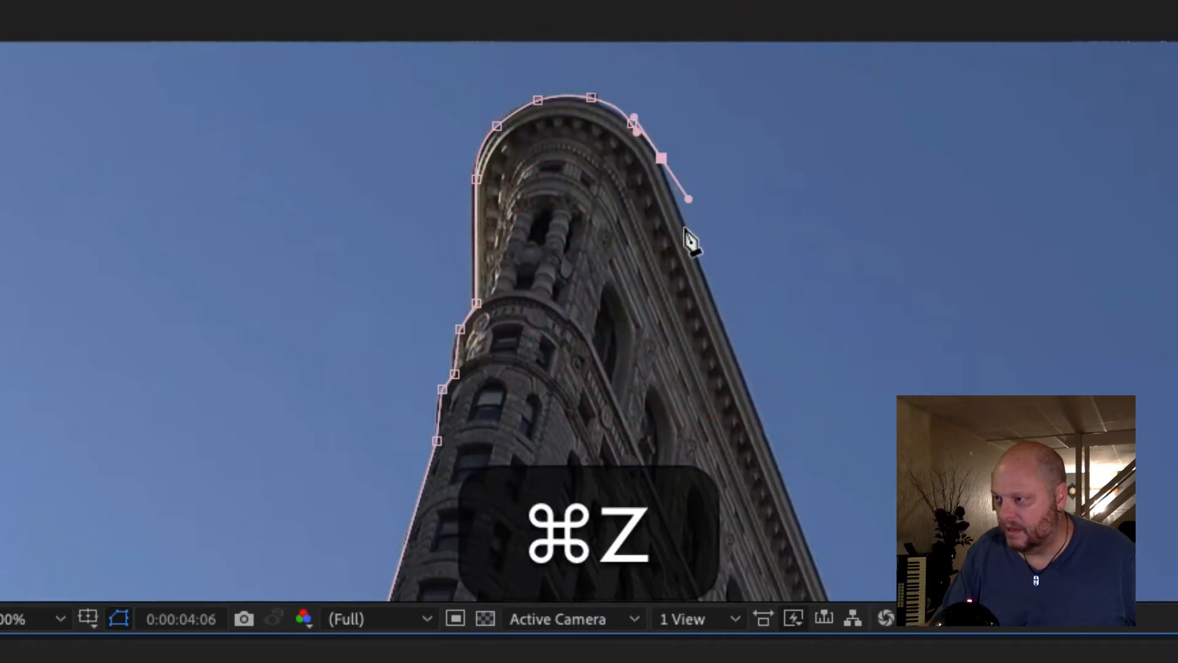
pyautogui.moveTo(685, 227)
pyautogui.mouseDown()
pyautogui.moveTo(697, 254)
pyautogui.moveTo(687, 237)
pyautogui.mouseUp()
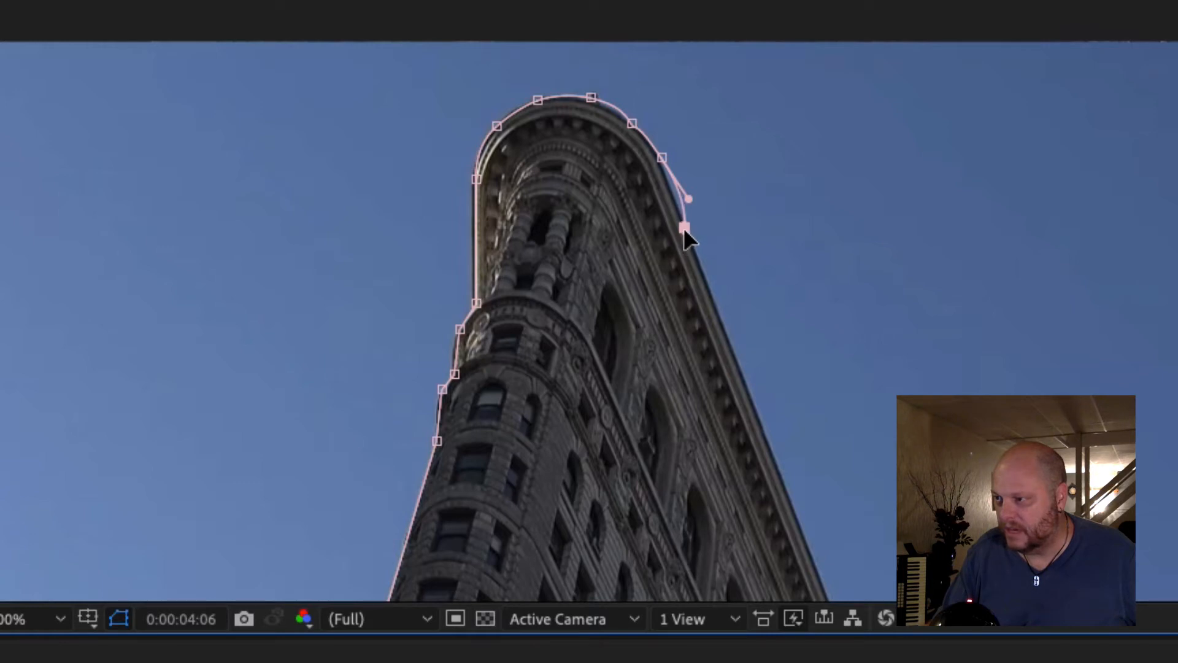
pyautogui.click(683, 227)
pyautogui.press('super+z')
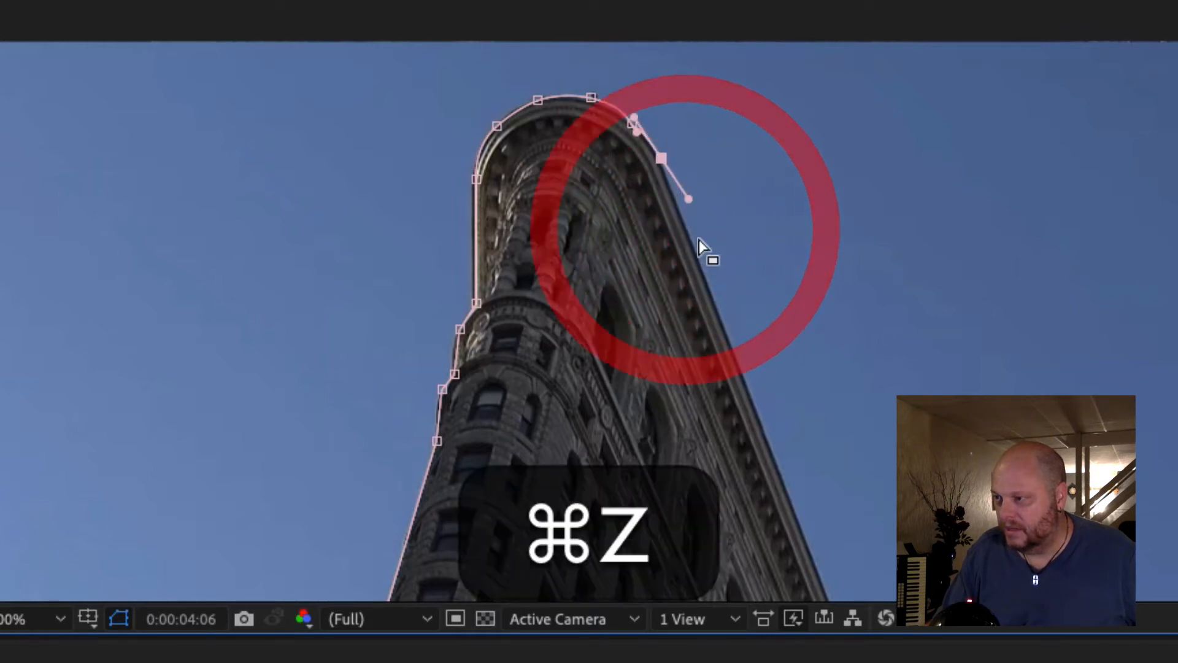
pyautogui.click(673, 197)
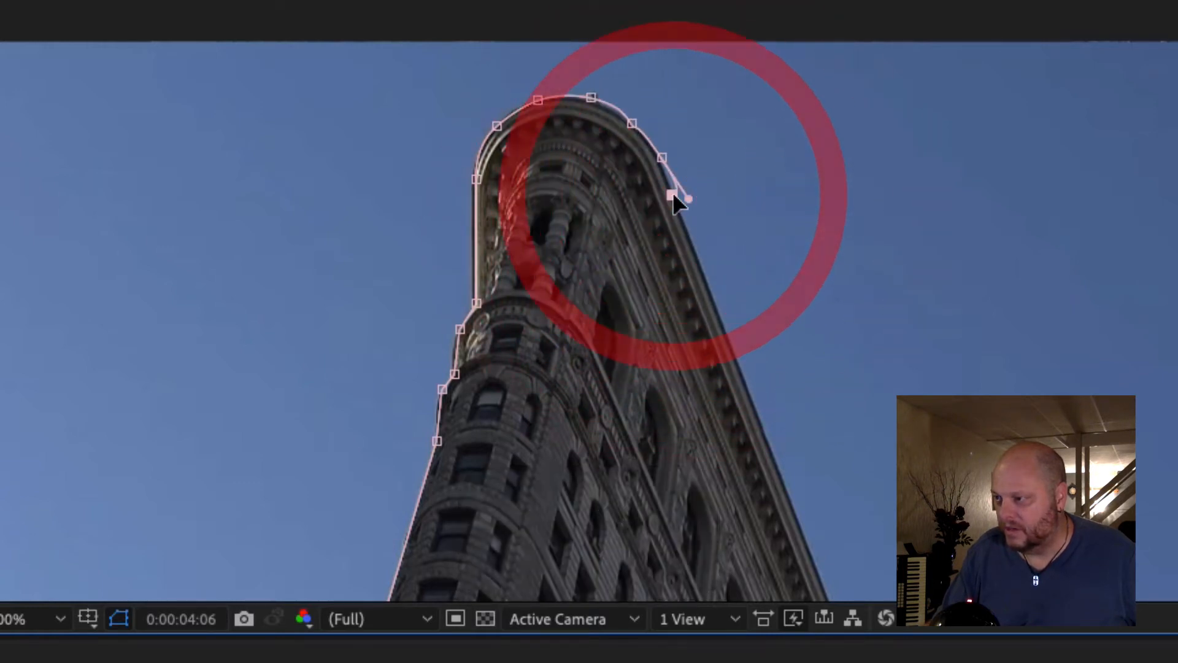
pyautogui.click(671, 205)
pyautogui.press('super+z')
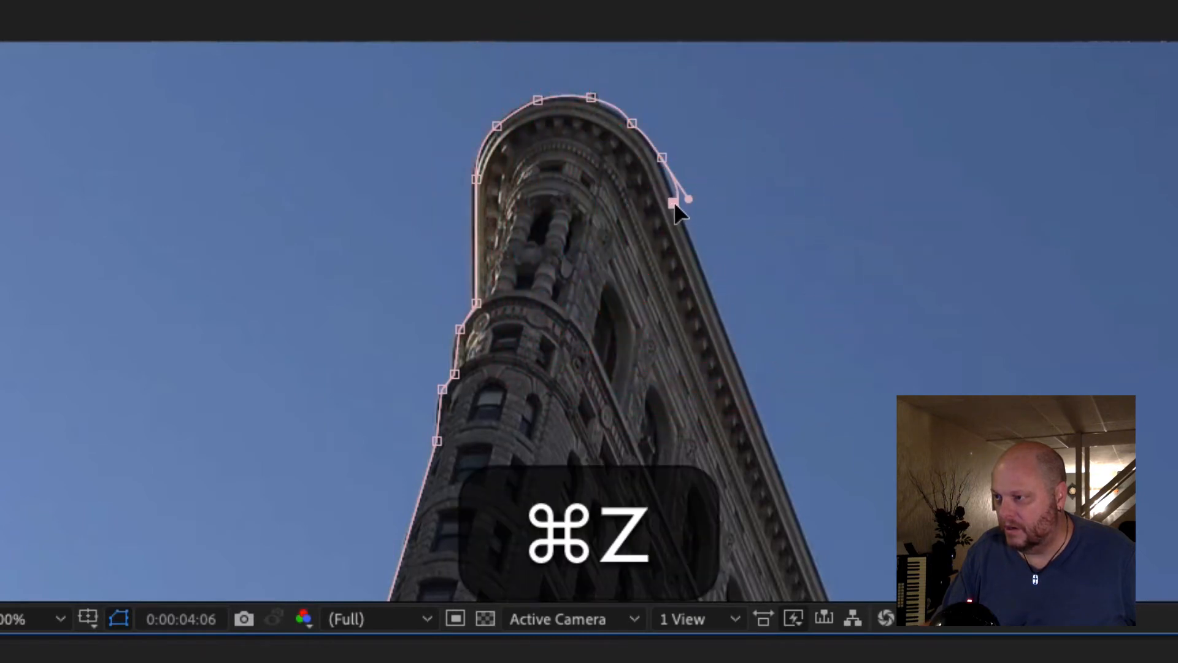
# Trace the mask down the building's long right roof edge and around the lower tip of the cornice
pyautogui.click(686, 220)
pyautogui.moveTo(686, 222); pyautogui.dragTo(806, 525)
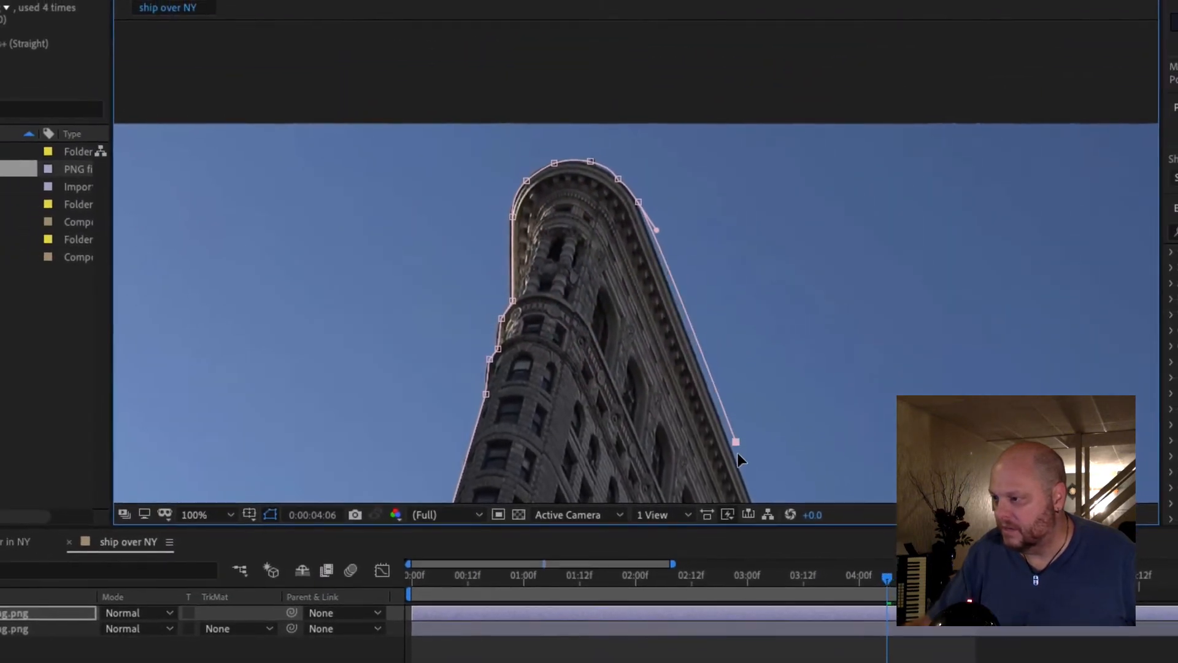
pyautogui.moveTo(738, 455); pyautogui.dragTo(833, 454)
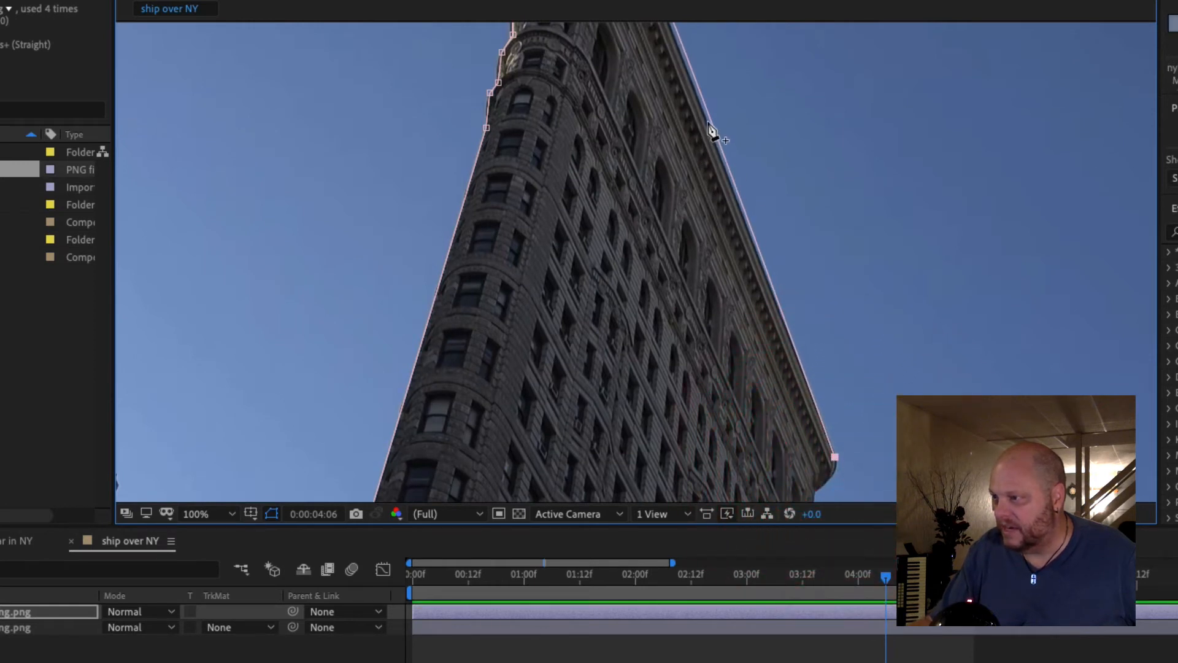
pyautogui.click(833, 472)
pyautogui.click(823, 483)
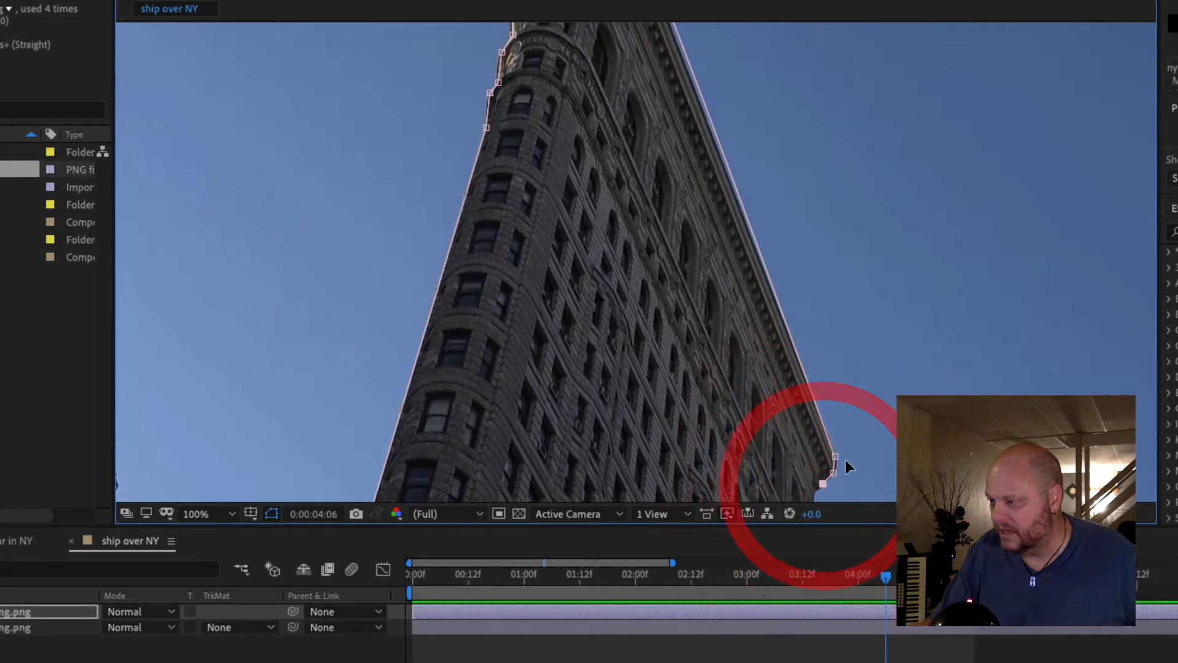
# Trace the mask in beneath the cornice and over the small ledges on the building's upper right side
pyautogui.press('space')
pyautogui.moveTo(767, 426); pyautogui.dragTo(752, 285)
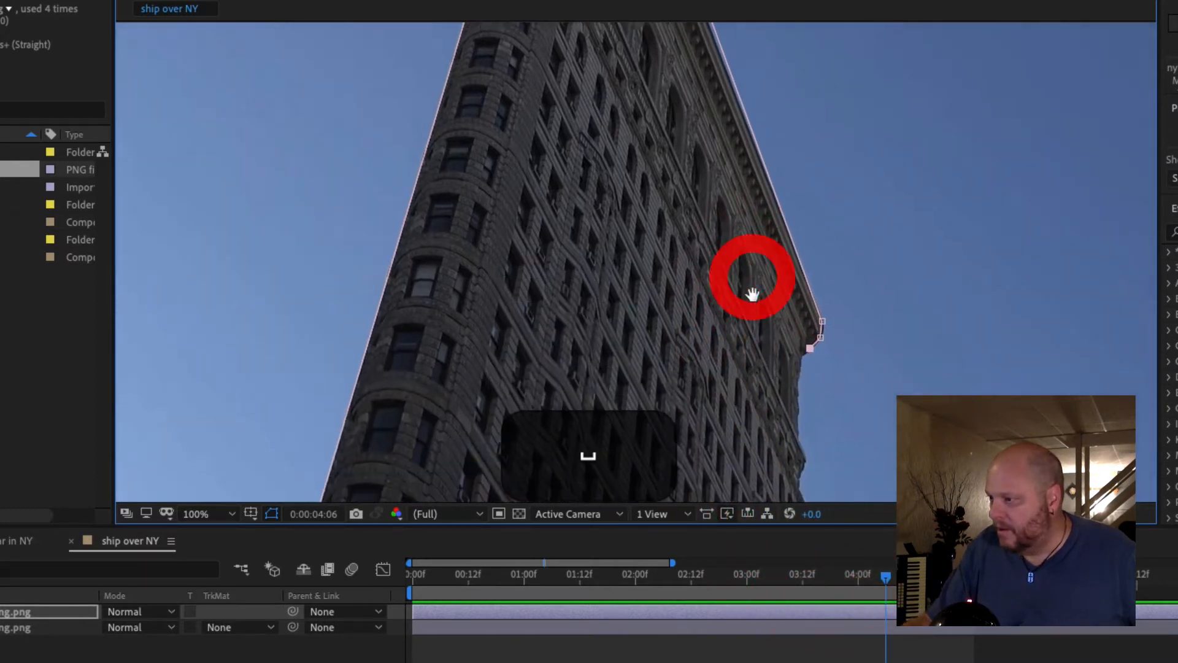
pyautogui.click(801, 358)
pyautogui.click(798, 387)
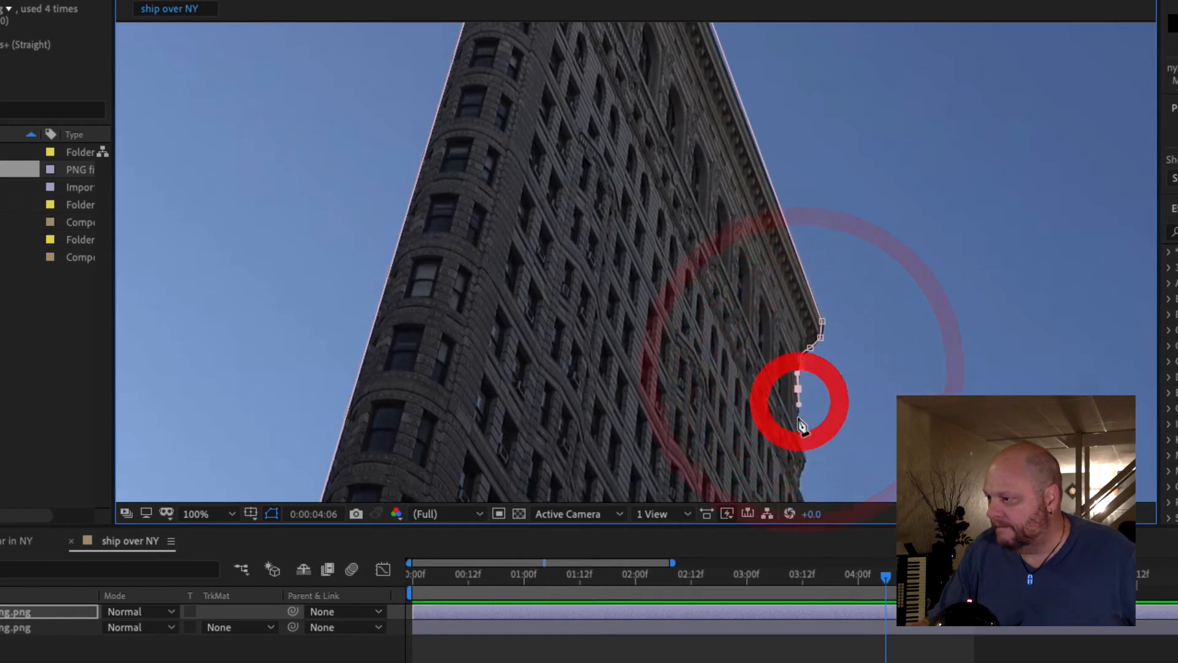
pyautogui.click(797, 430)
pyautogui.click(801, 442)
pyautogui.press('space')
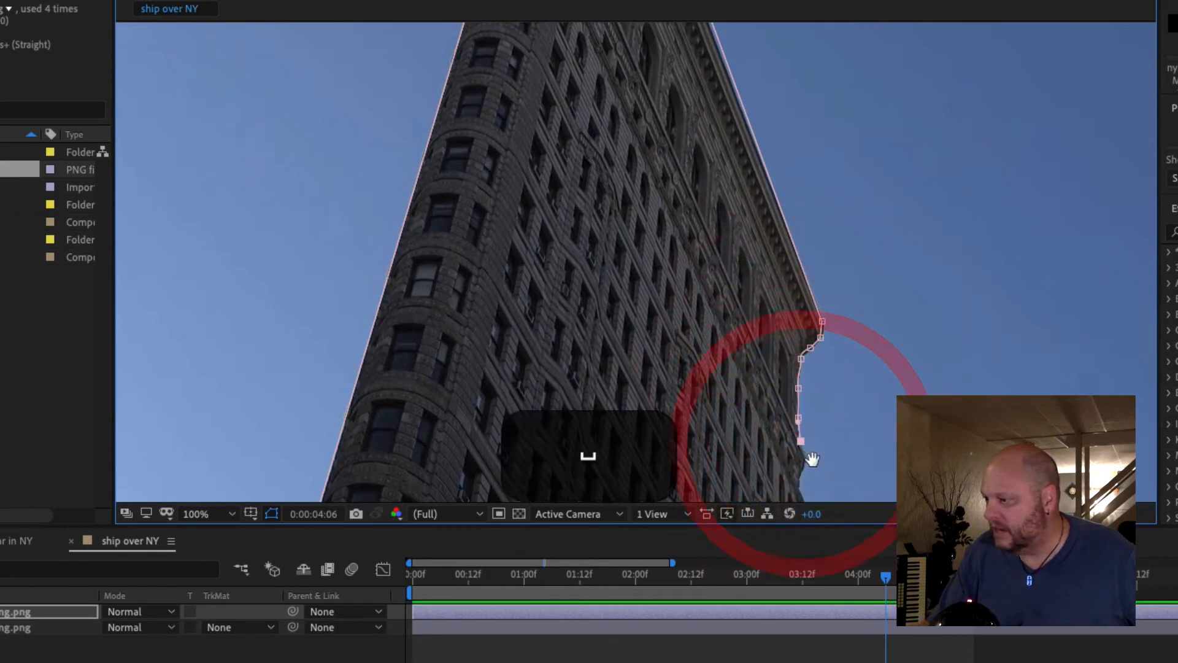
pyautogui.moveTo(824, 440); pyautogui.dragTo(786, 347)
pyautogui.click(784, 300)
pyautogui.click(781, 315)
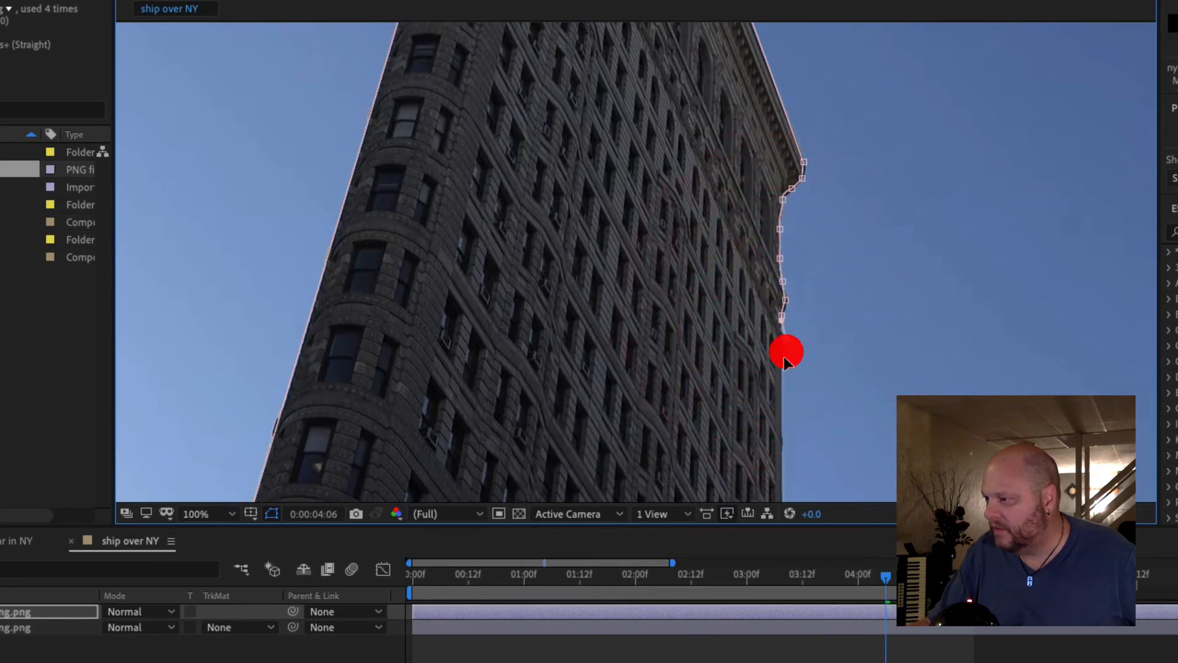
pyautogui.click(782, 360)
# Extend the mask straight down the right wall to just below the frame and close it at its starting point
pyautogui.press('space')
pyautogui.moveTo(837, 429); pyautogui.dragTo(842, 263)
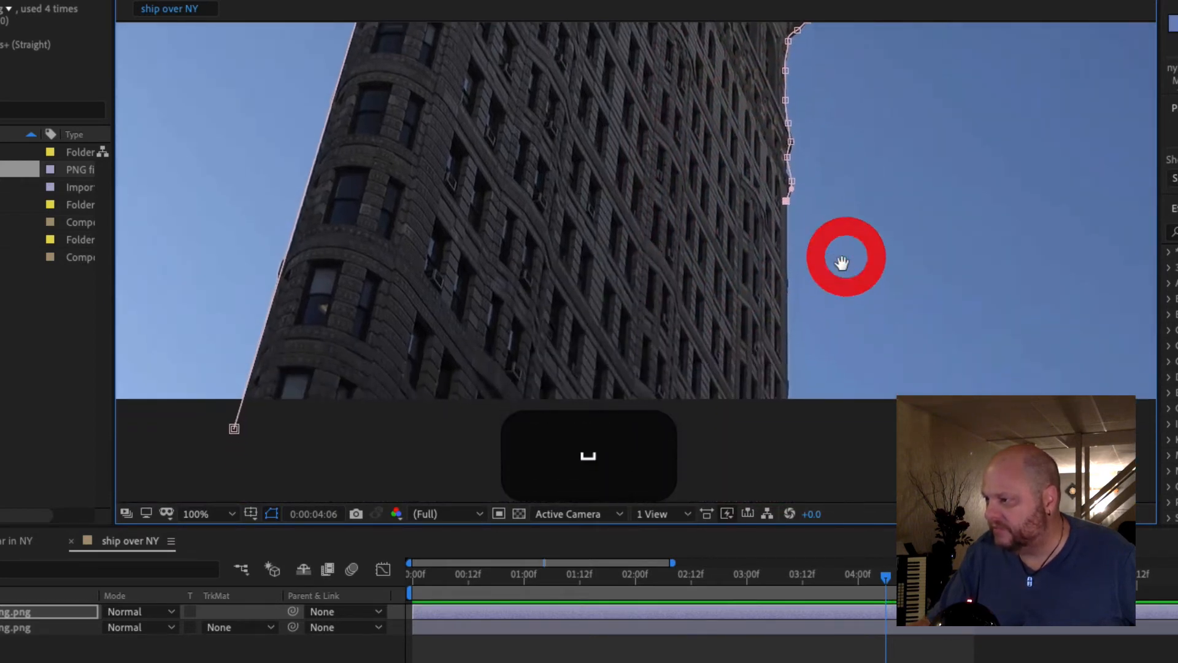
pyautogui.click(788, 422)
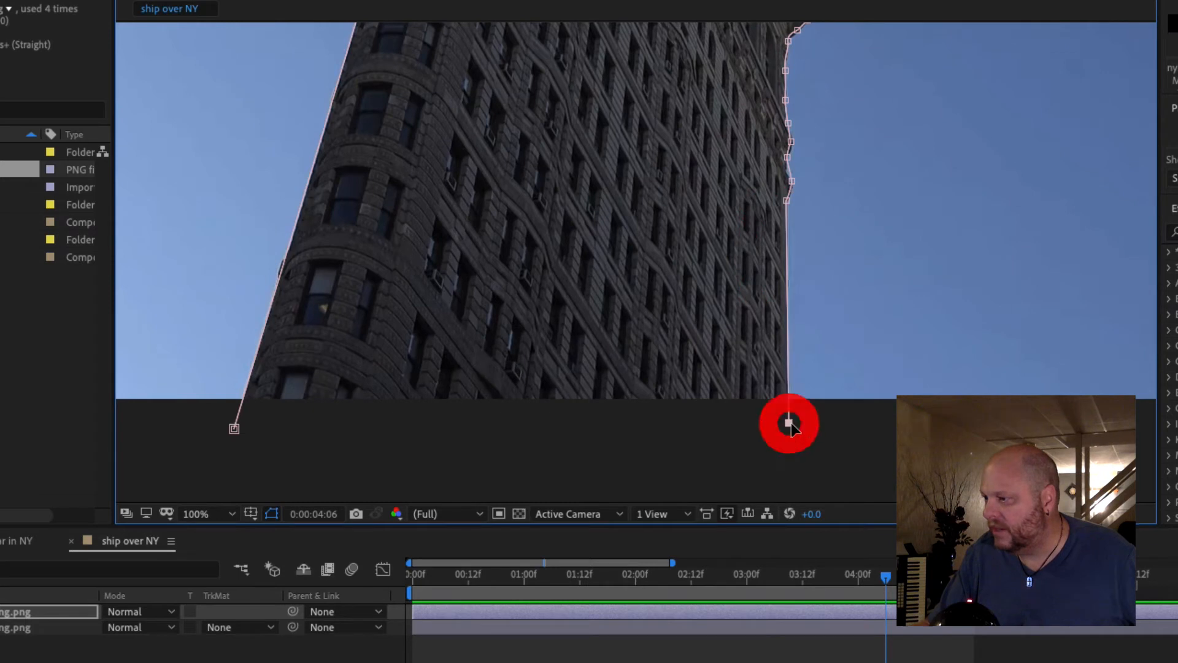
pyautogui.click(234, 429)
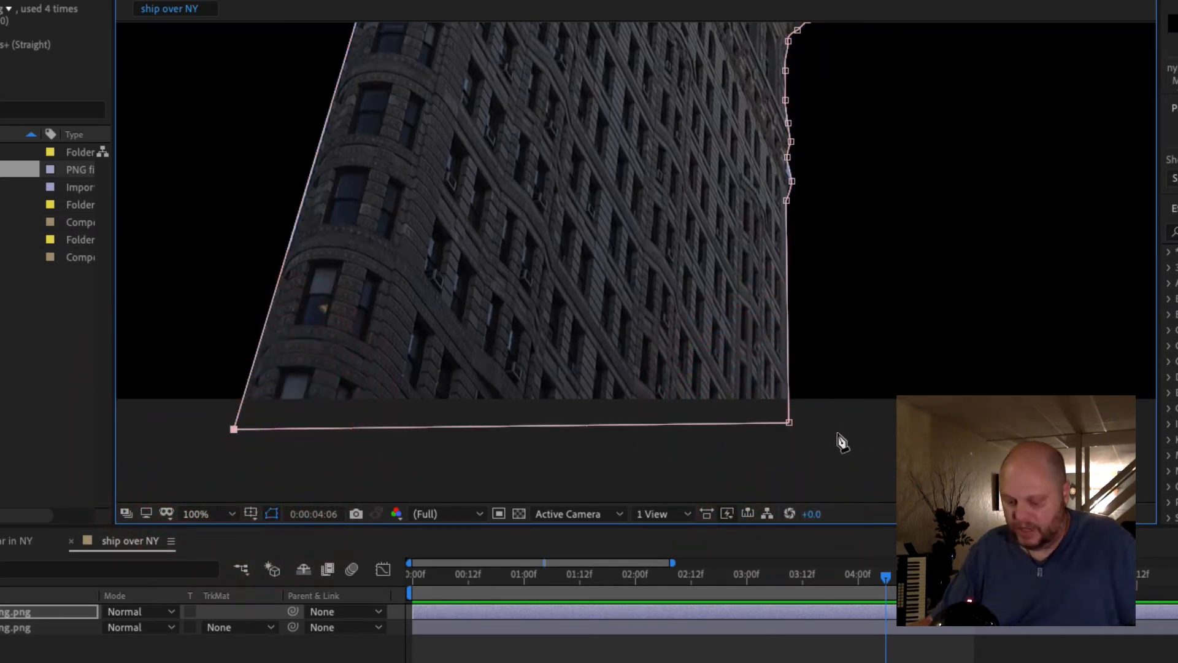
# Fit the composition in view, then invert Mask 1 on the upper nybuilding.png layer and turn the inversion back off
pyautogui.click(228, 512)
pyautogui.click(200, 183)
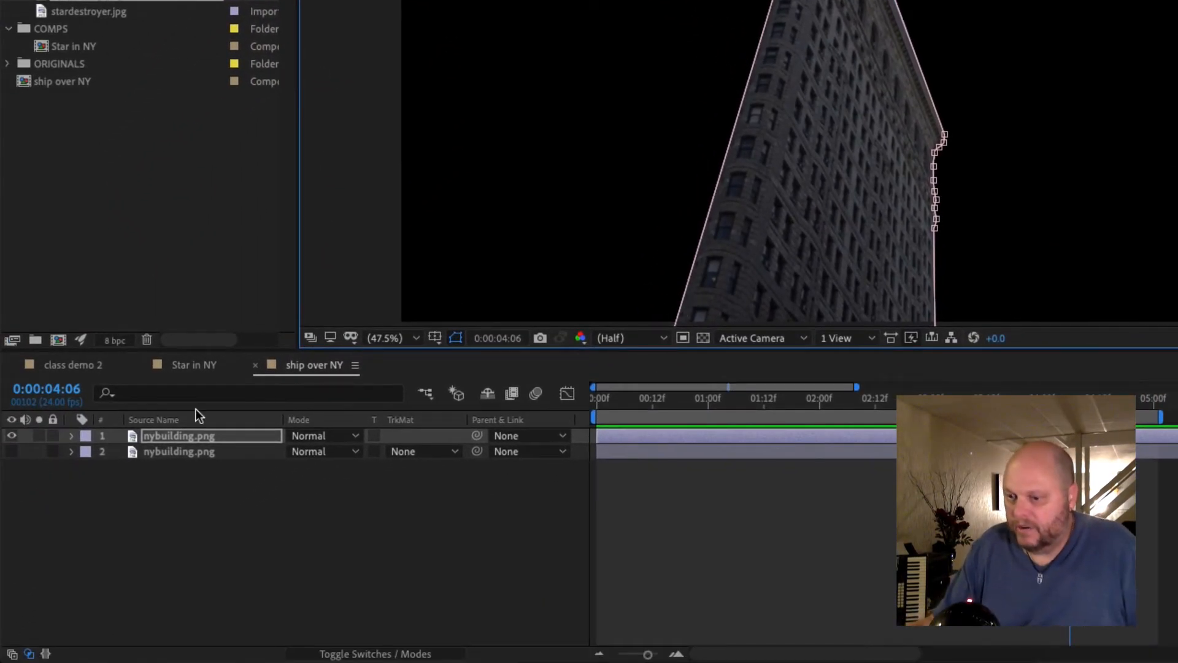
pyautogui.click(72, 436)
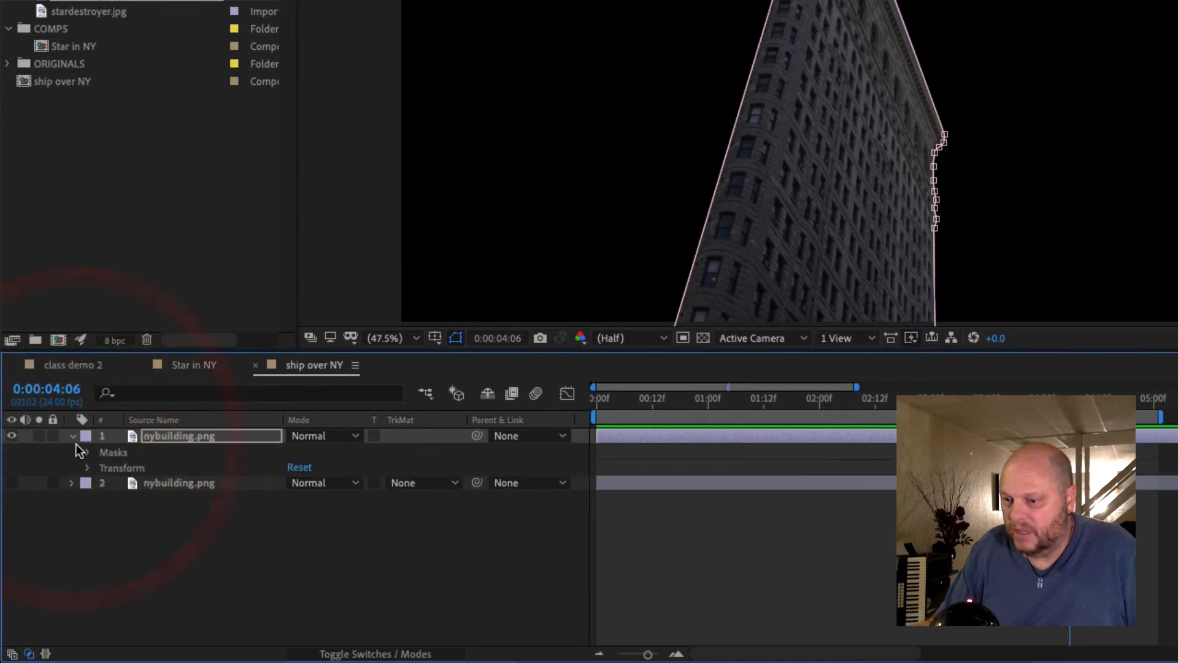
pyautogui.click(86, 453)
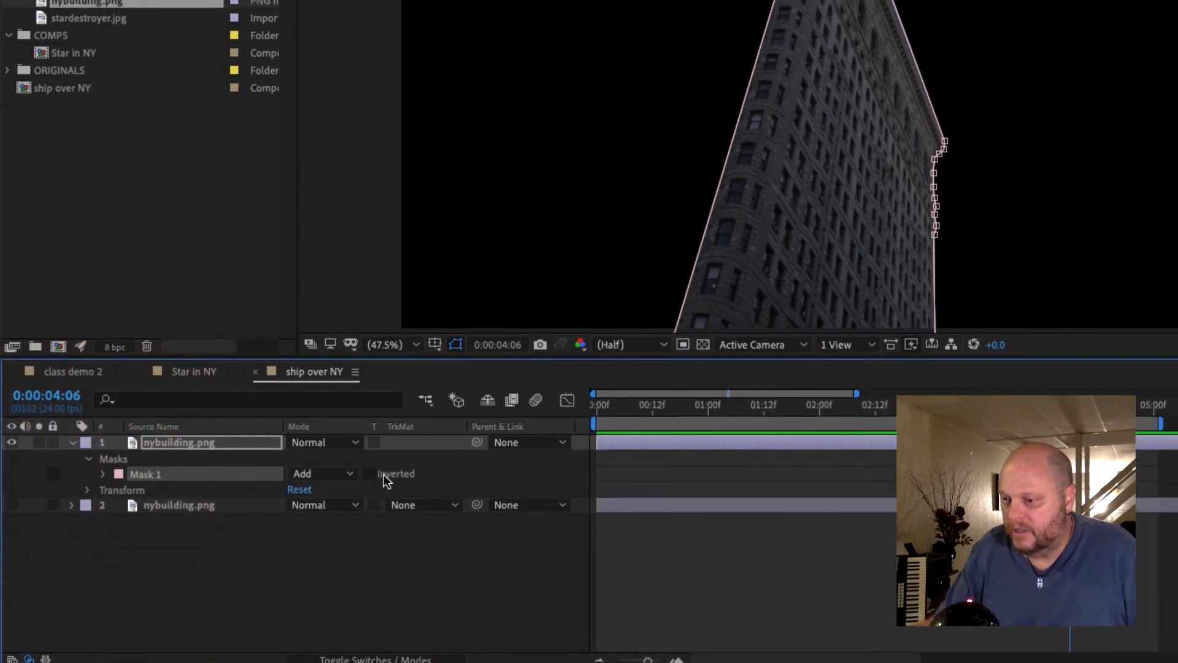
pyautogui.click(370, 468)
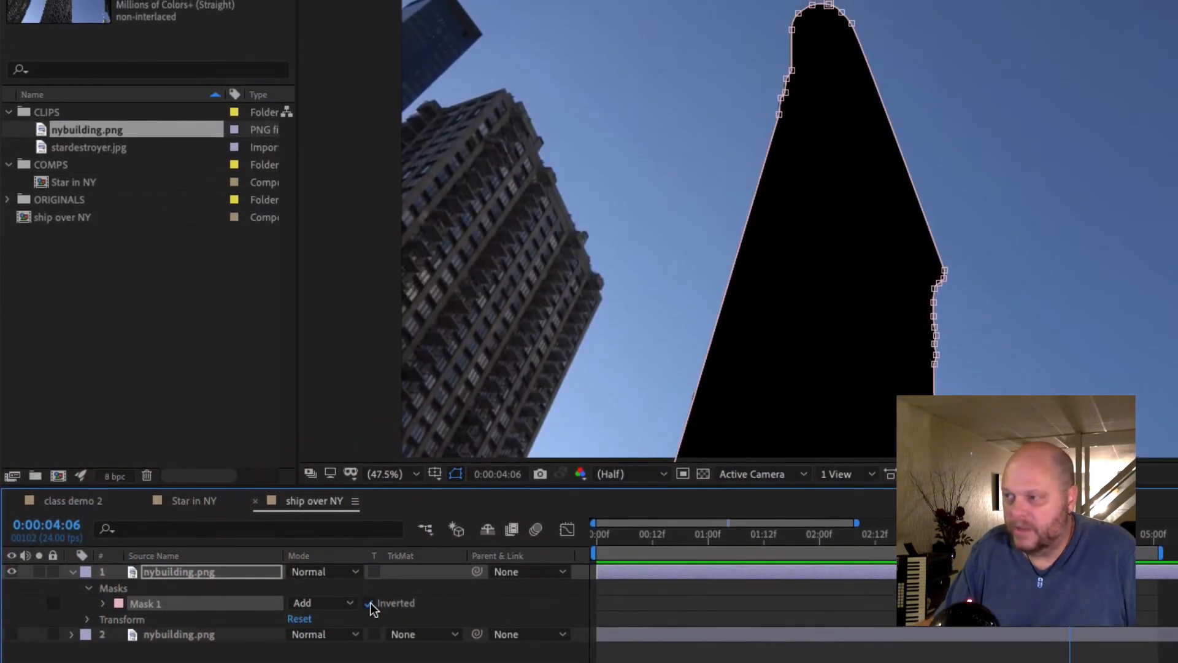
pyautogui.click(370, 603)
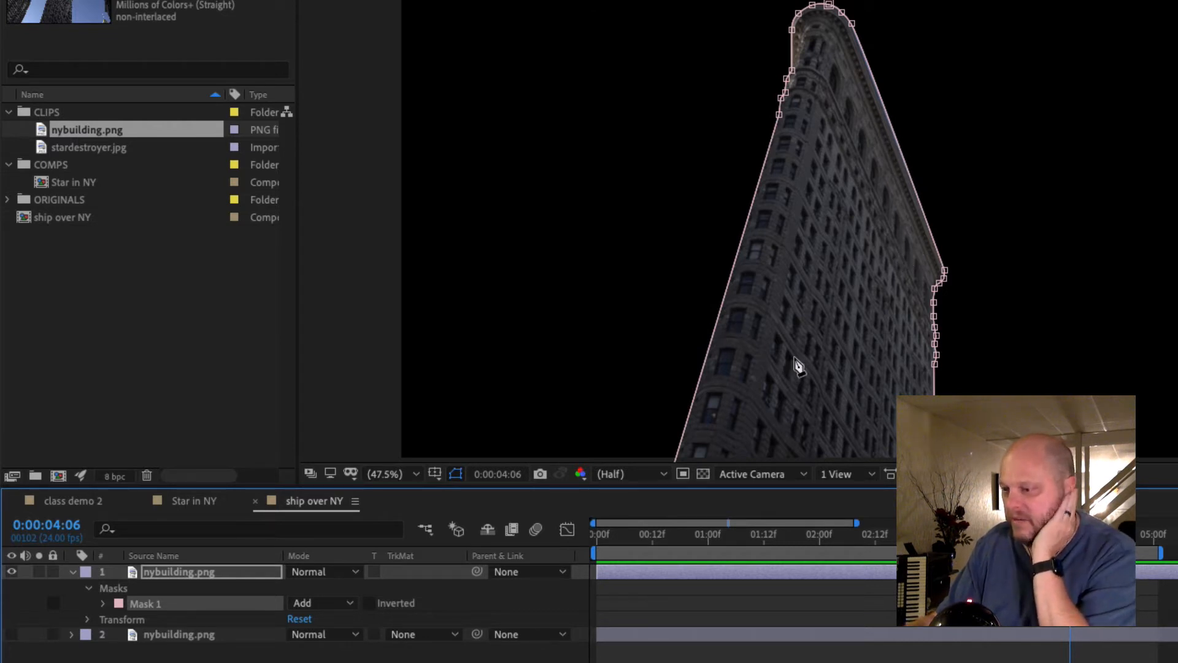
# Examine the mask edge around the building's top at 100% magnification and check the layer's Effect Controls
pyautogui.press('super+equal')
pyautogui.press('super+equal')
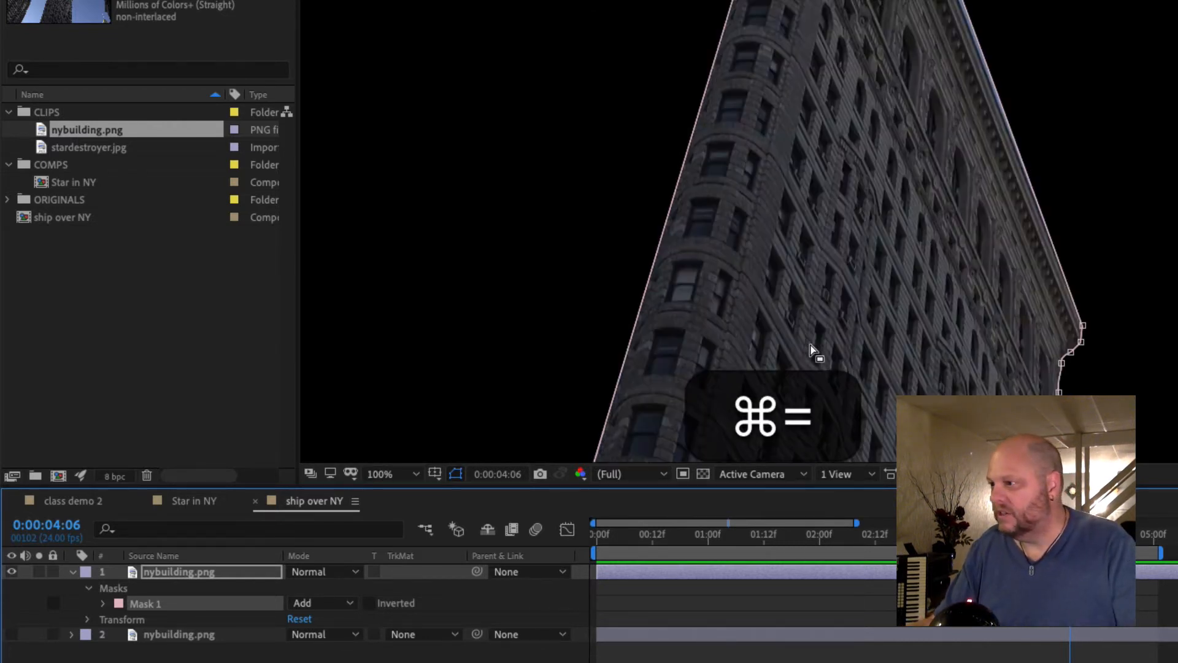
pyautogui.press('space')
pyautogui.moveTo(978, 190); pyautogui.dragTo(774, 369)
pyautogui.moveTo(730, 118); pyautogui.dragTo(730, 162)
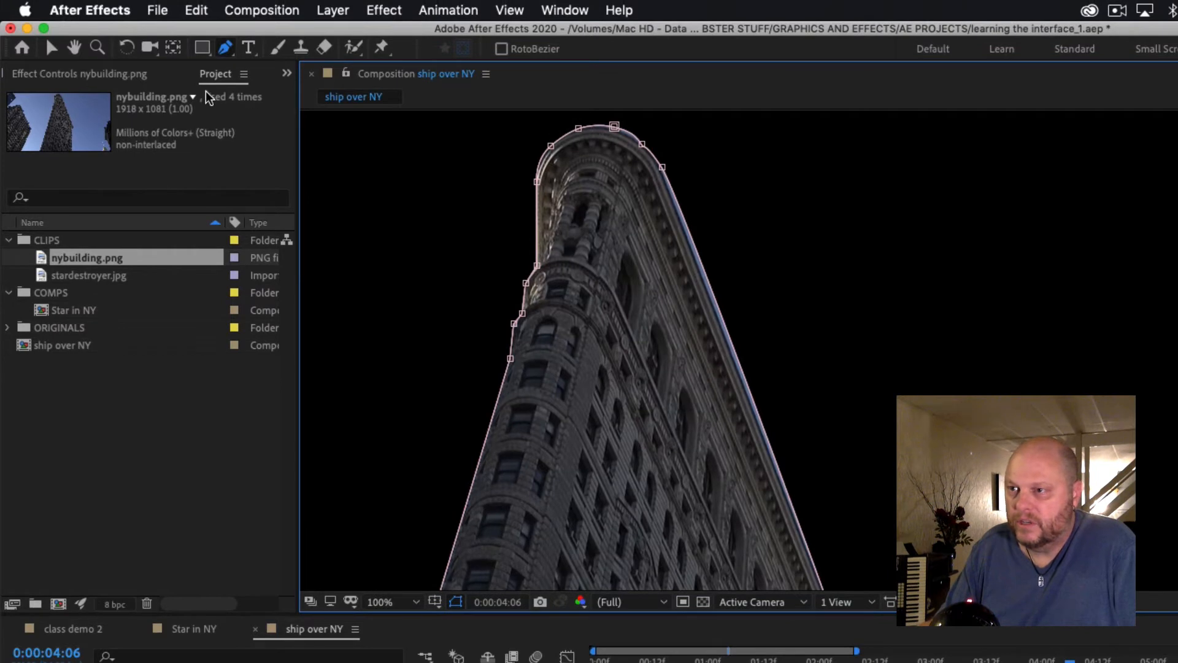
pyautogui.click(92, 77)
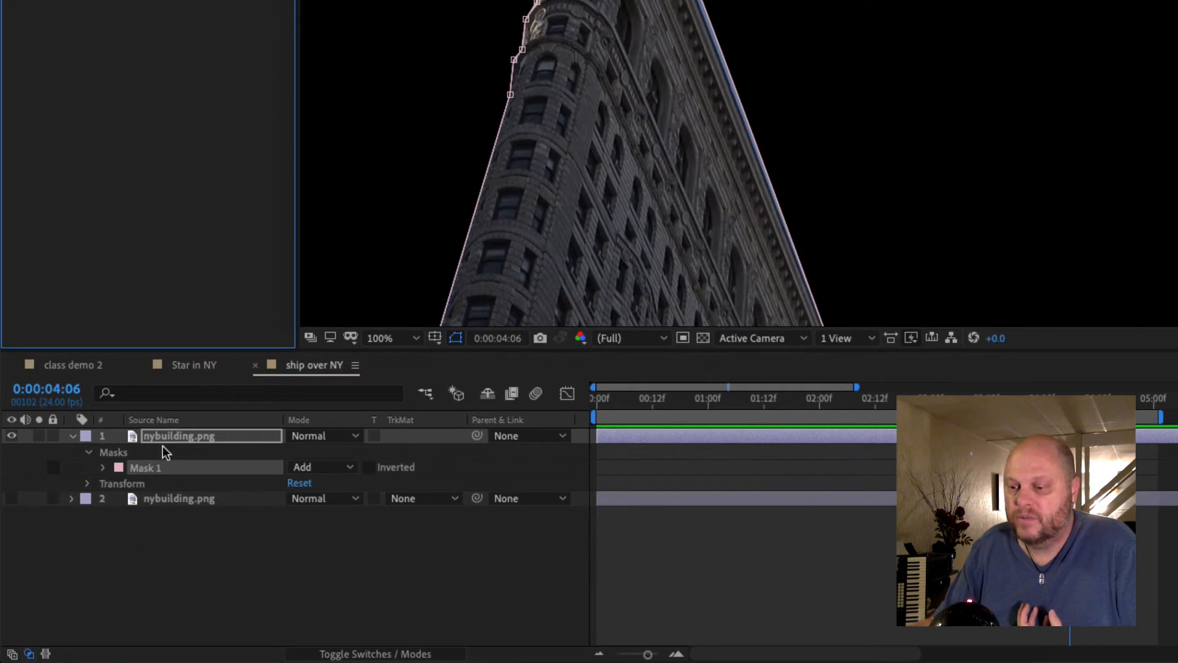
# Set the Mask Feather of Mask 1 on the upper nybuilding.png layer to 11 pixels
pyautogui.click(72, 437)
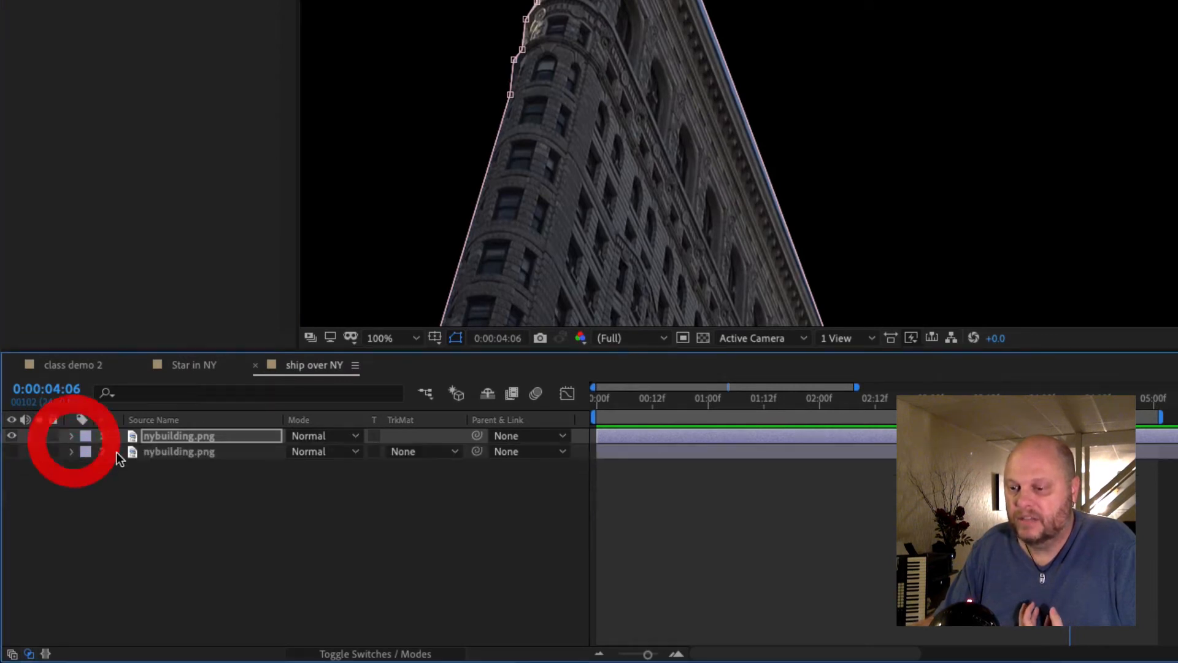
pyautogui.click(179, 439)
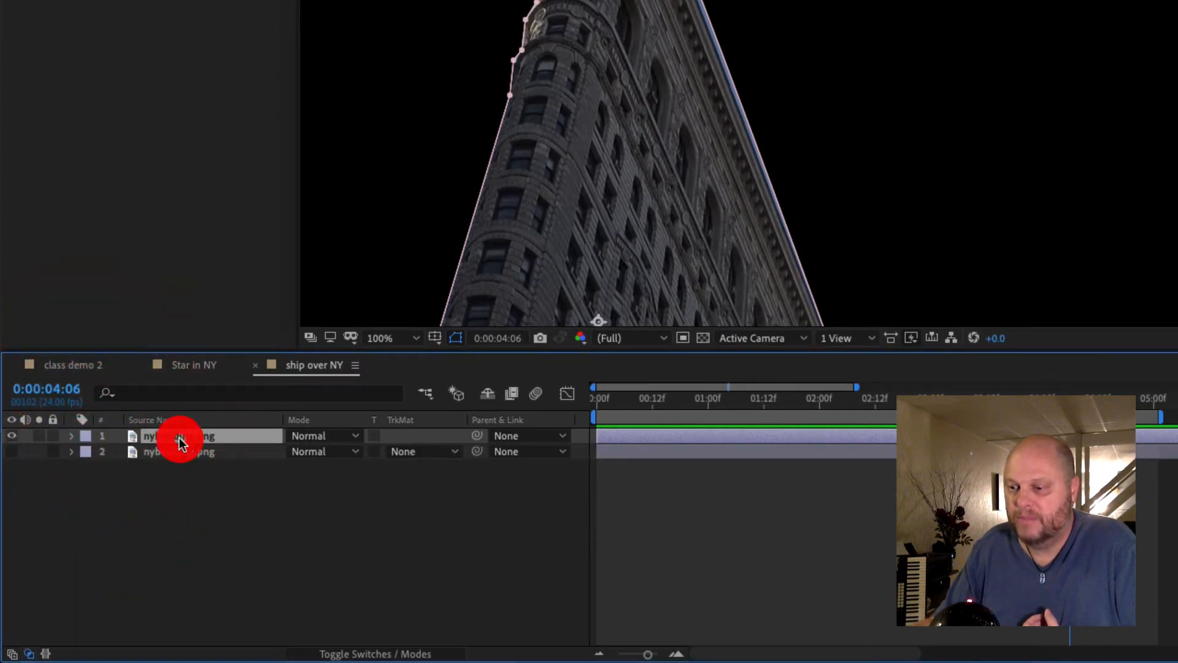
pyautogui.click(115, 441)
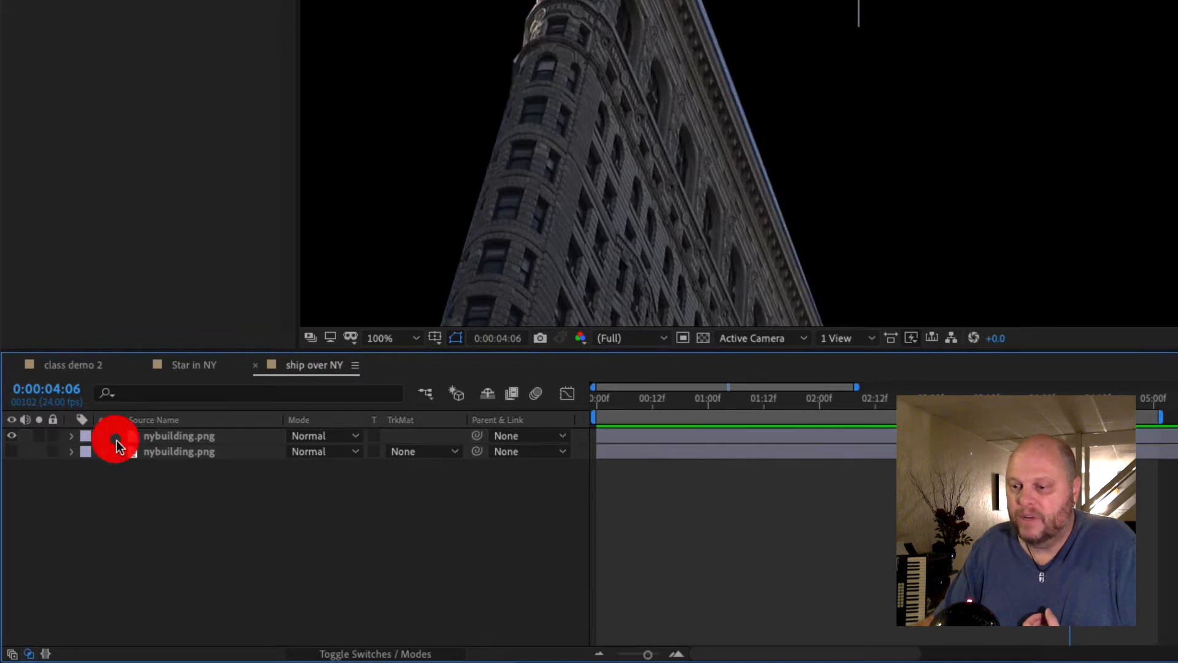
pyautogui.click(164, 432)
pyautogui.click(73, 437)
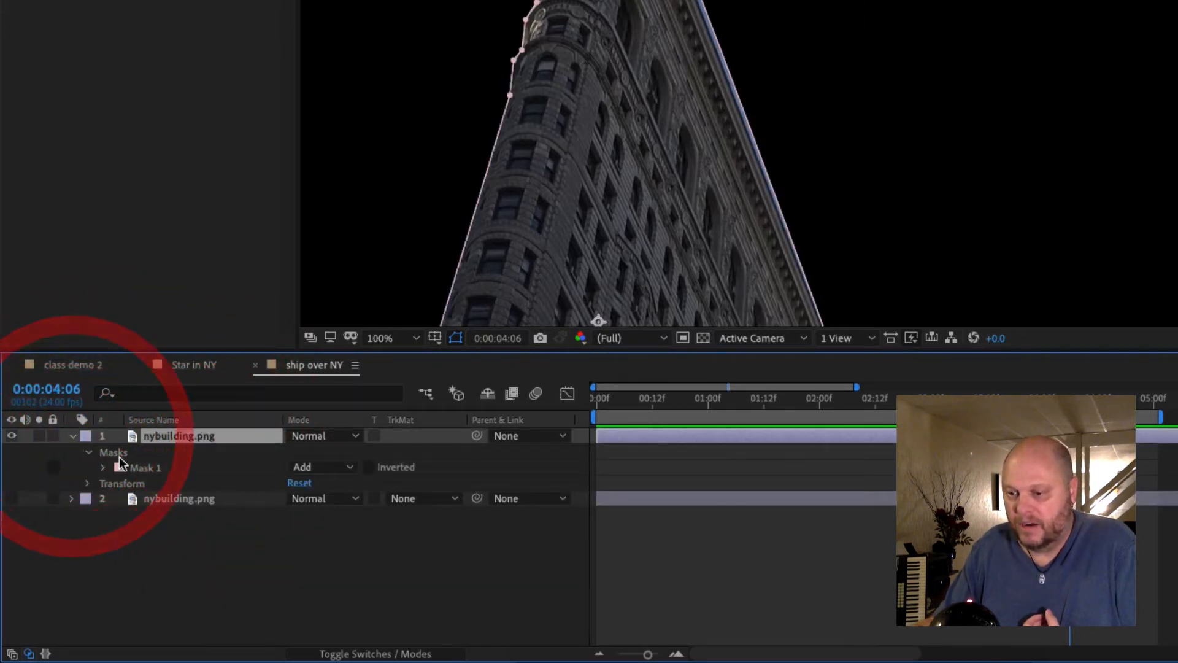
pyautogui.click(88, 454)
pyautogui.click(90, 458)
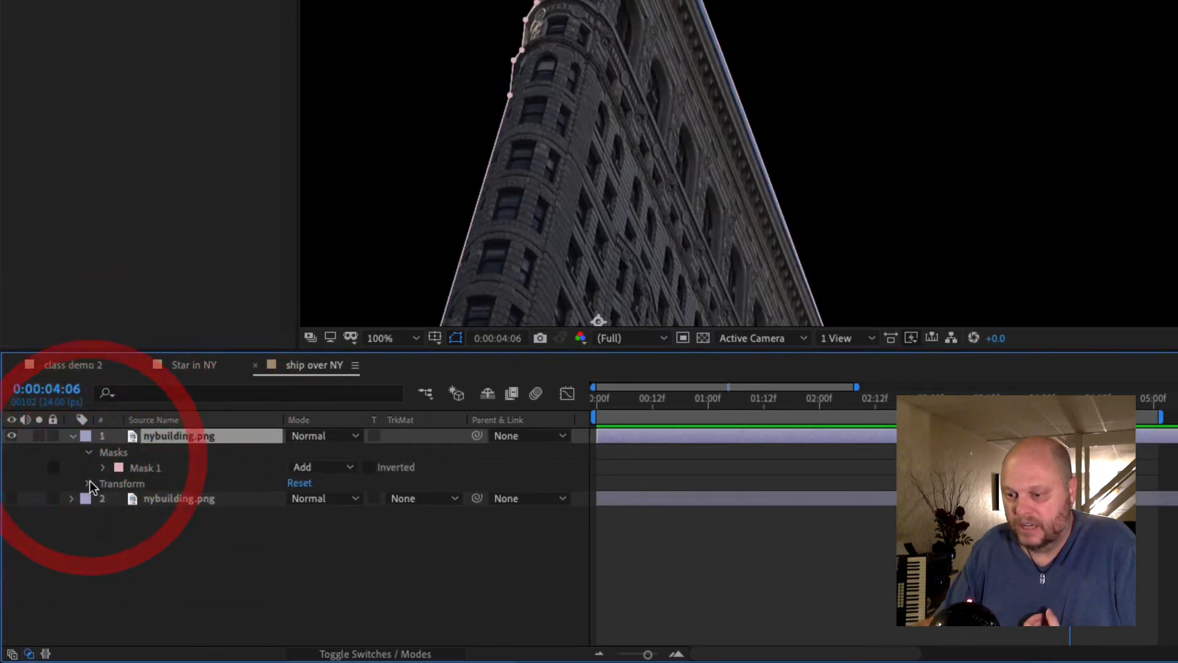
pyautogui.click(104, 468)
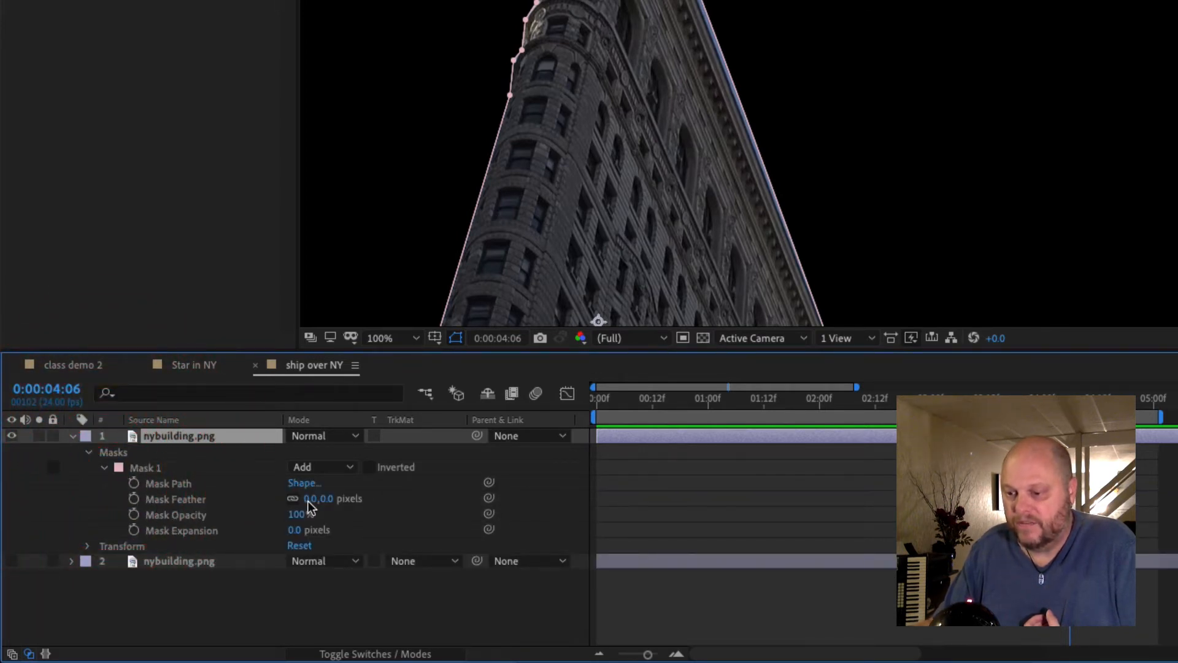
pyautogui.moveTo(311, 499)
pyautogui.mouseDown()
pyautogui.moveTo(352, 500)
pyautogui.moveTo(326, 501)
pyautogui.mouseUp()
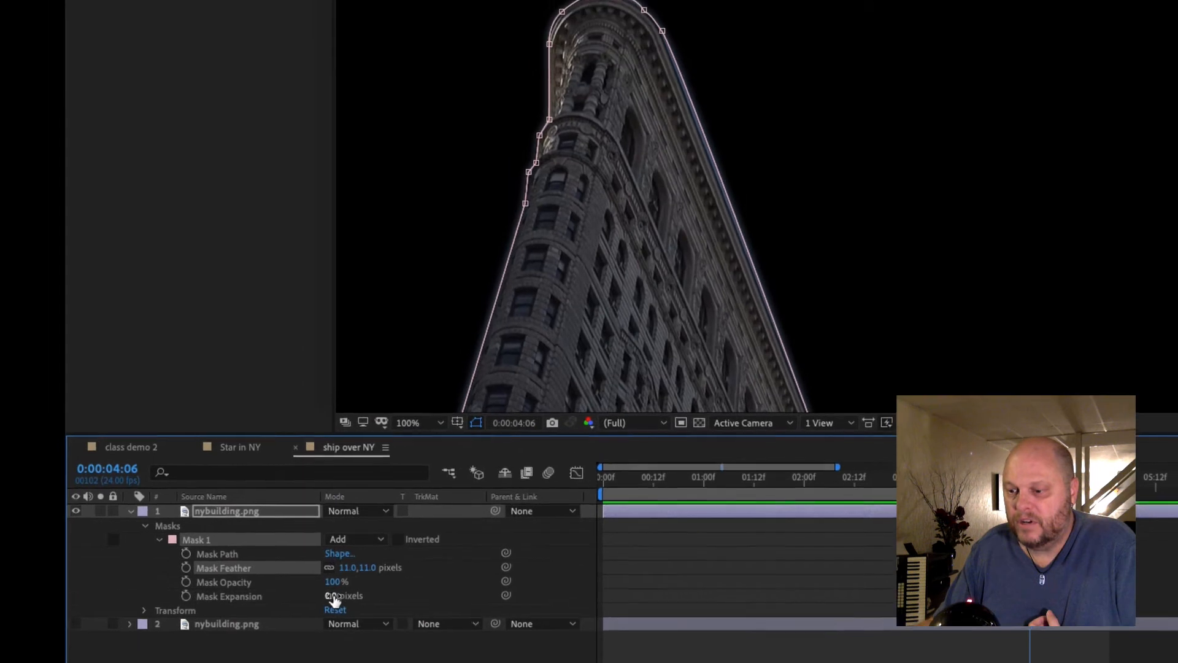
# Set the Mask Expansion of Mask 1 to -8 pixels and collapse the layer's properties
pyautogui.moveTo(332, 596); pyautogui.dragTo(341, 620)
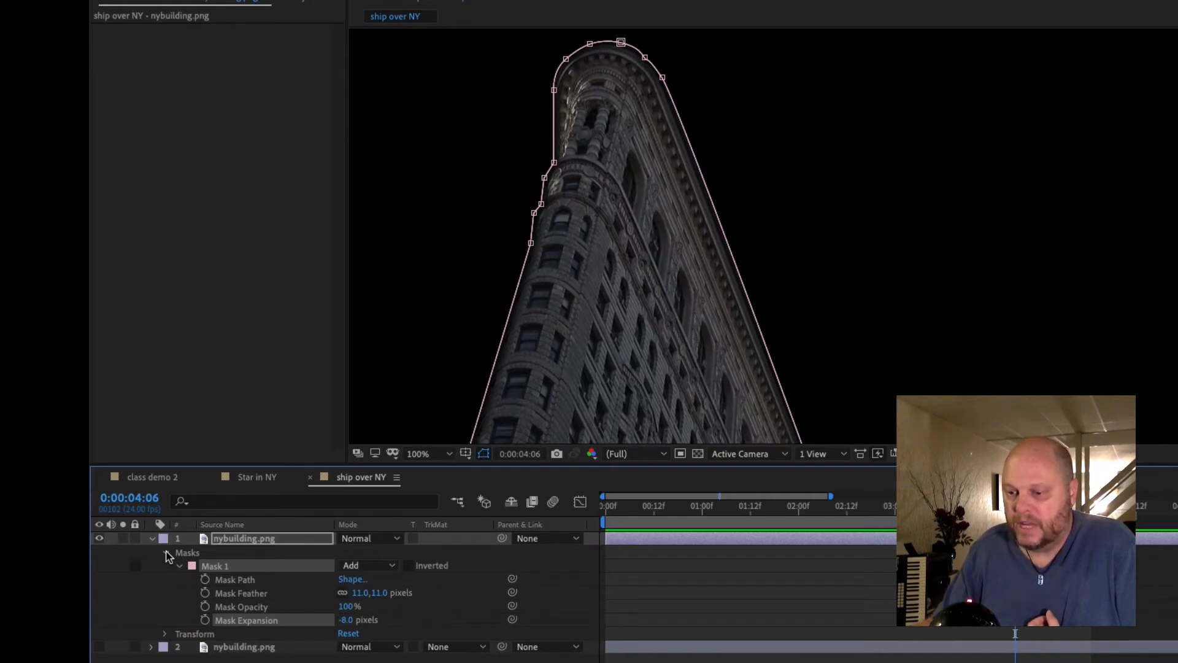
pyautogui.click(167, 553)
pyautogui.click(154, 540)
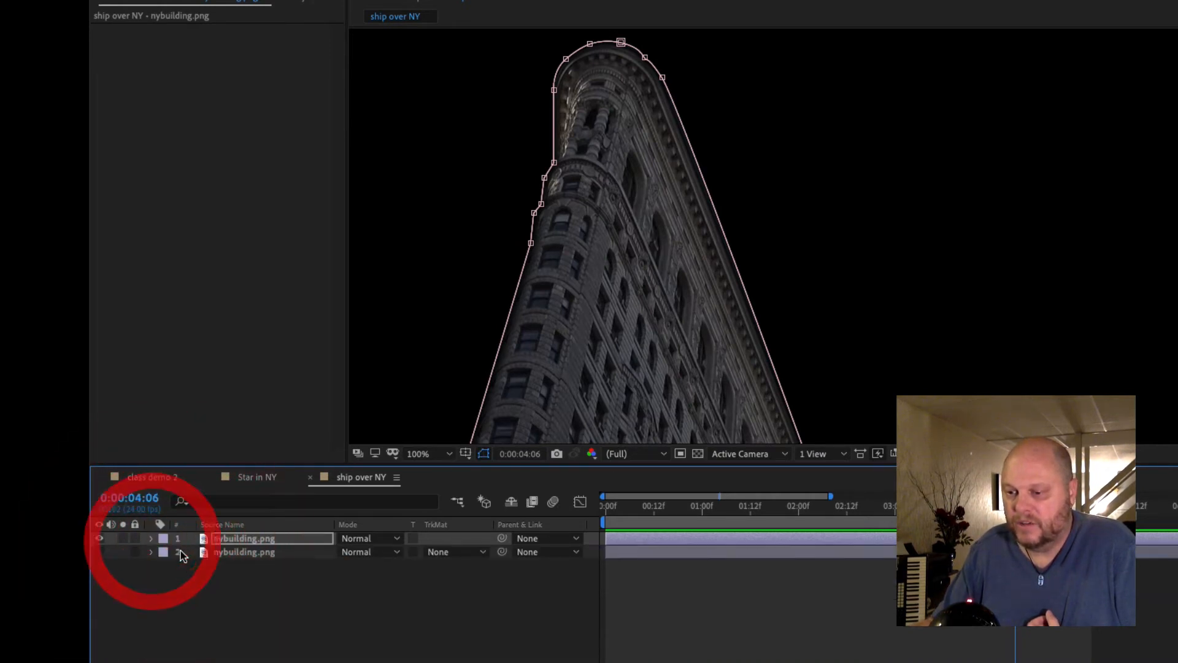
# Review the upper nybuilding.png layer's Position, Scale and full set of Transform properties in the timeline
pyautogui.click(231, 539)
pyautogui.press('m')
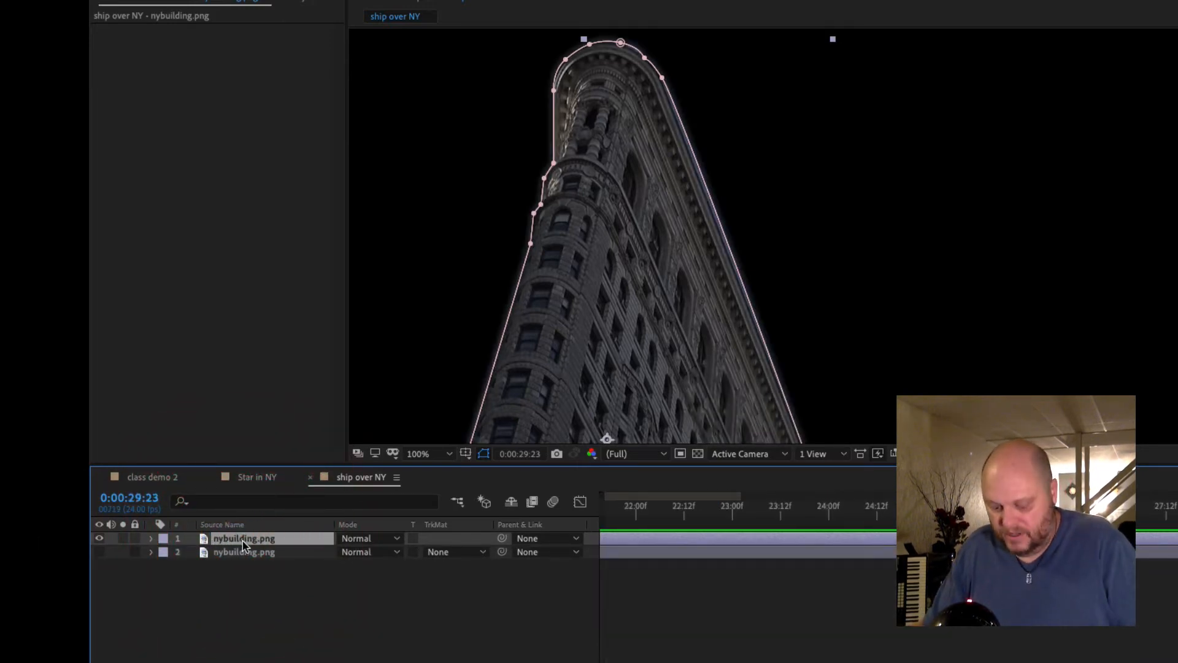
pyautogui.press('p')
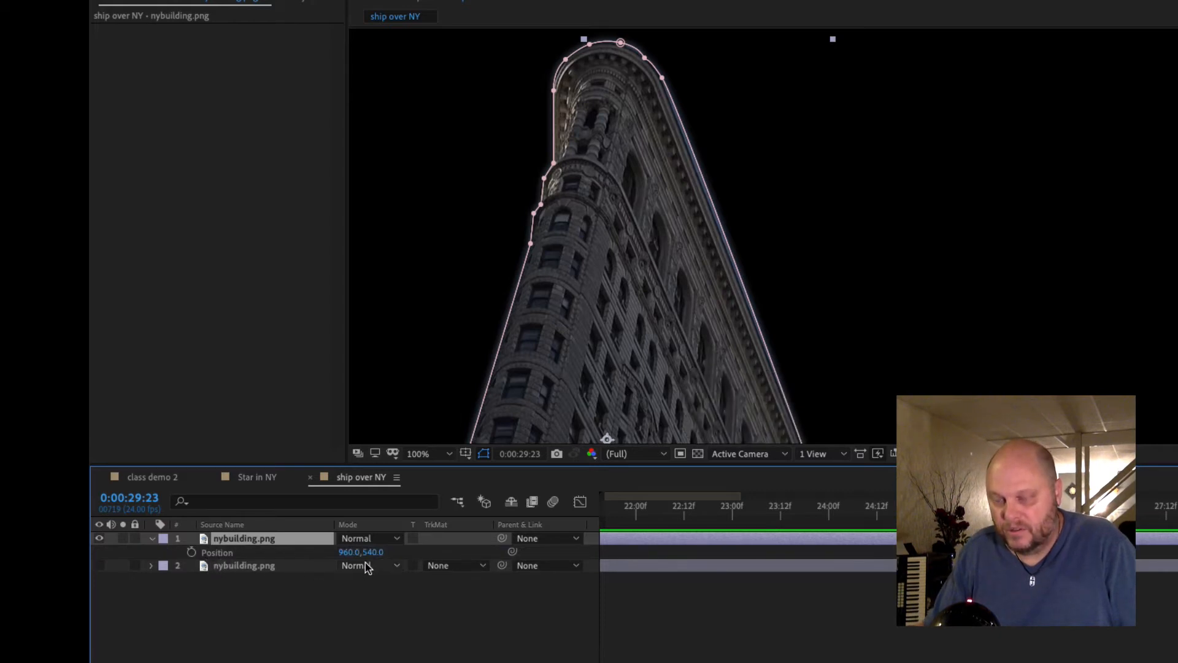
pyautogui.press('p')
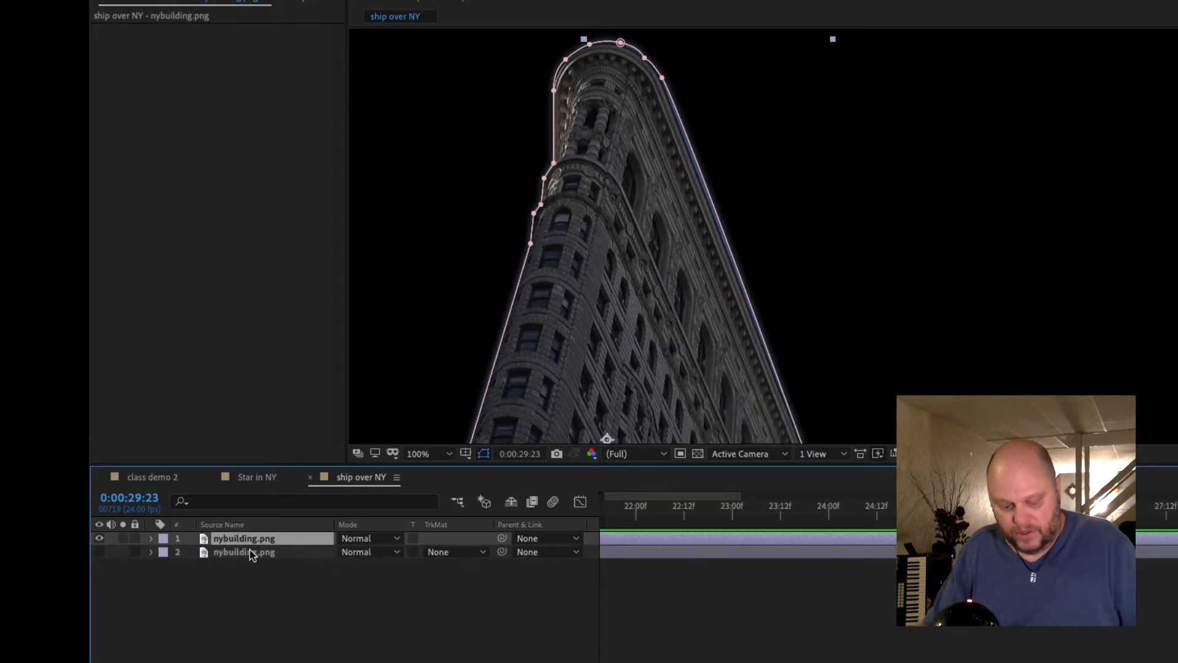
pyautogui.press('s')
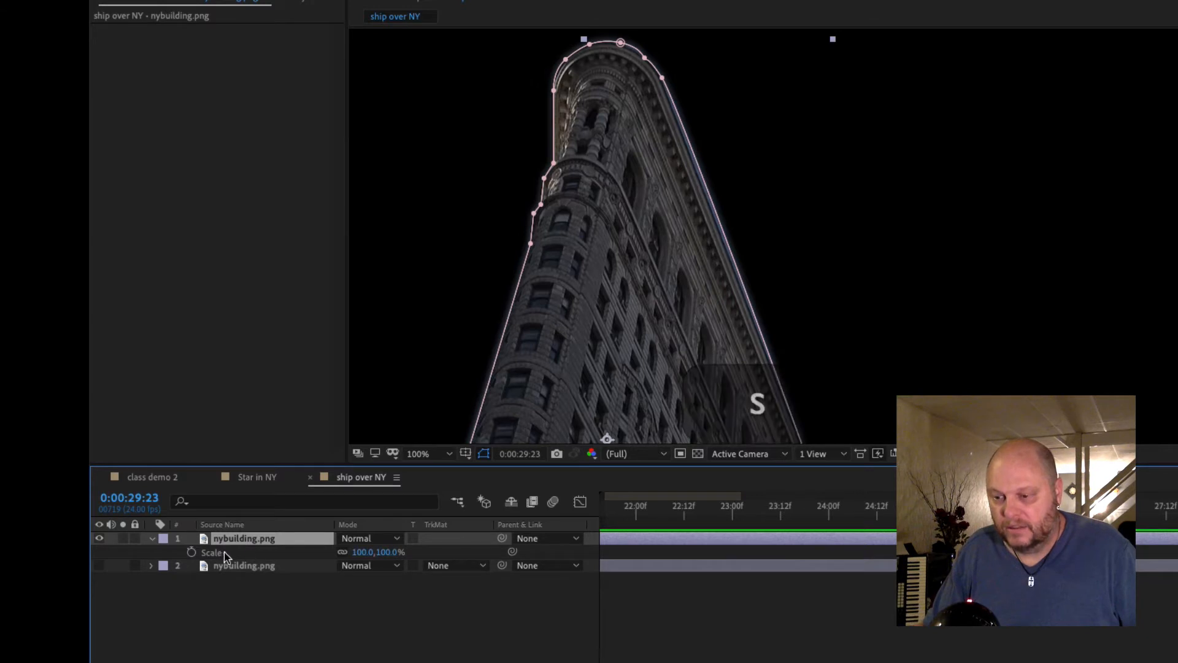
pyautogui.press('s')
pyautogui.click(151, 538)
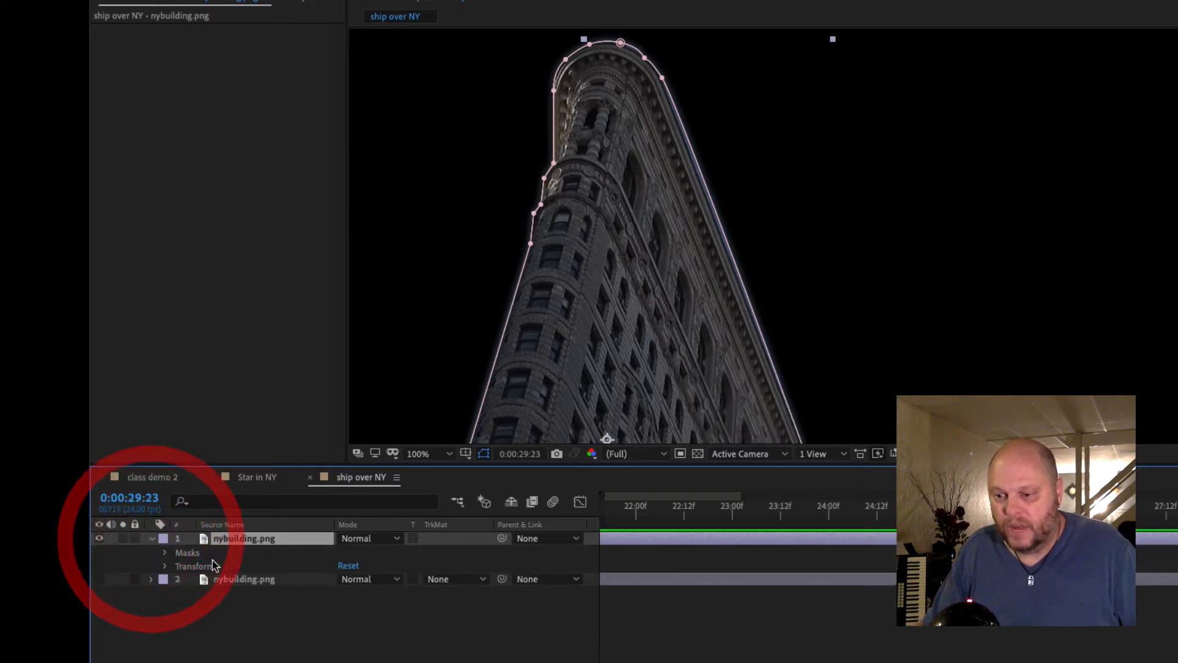
pyautogui.click(165, 567)
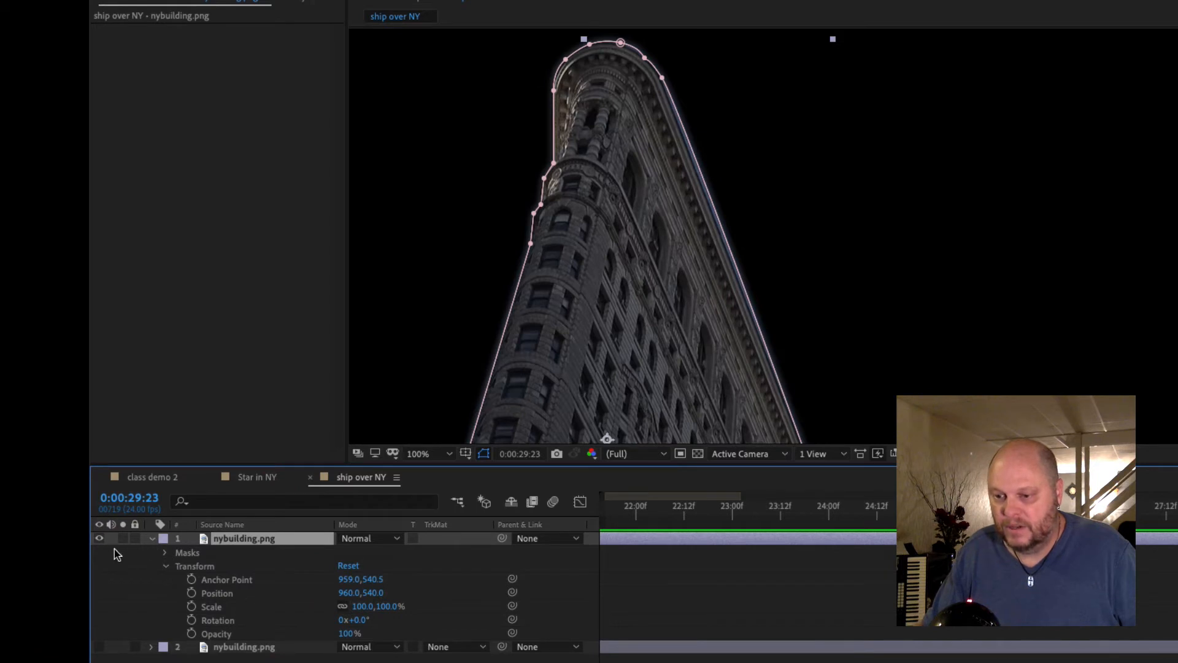
# Make the lower nybuilding.png layer visible and compare the full composition with the upper layer hidden and shown
pyautogui.click(448, 453)
pyautogui.click(460, 170)
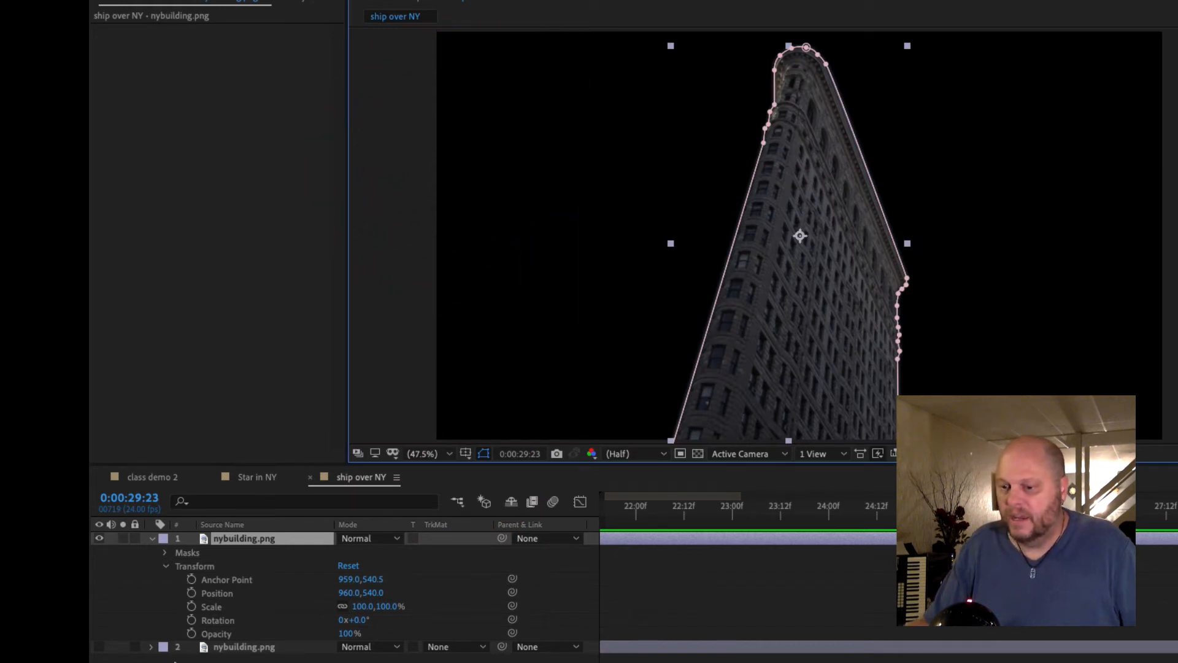
pyautogui.click(100, 647)
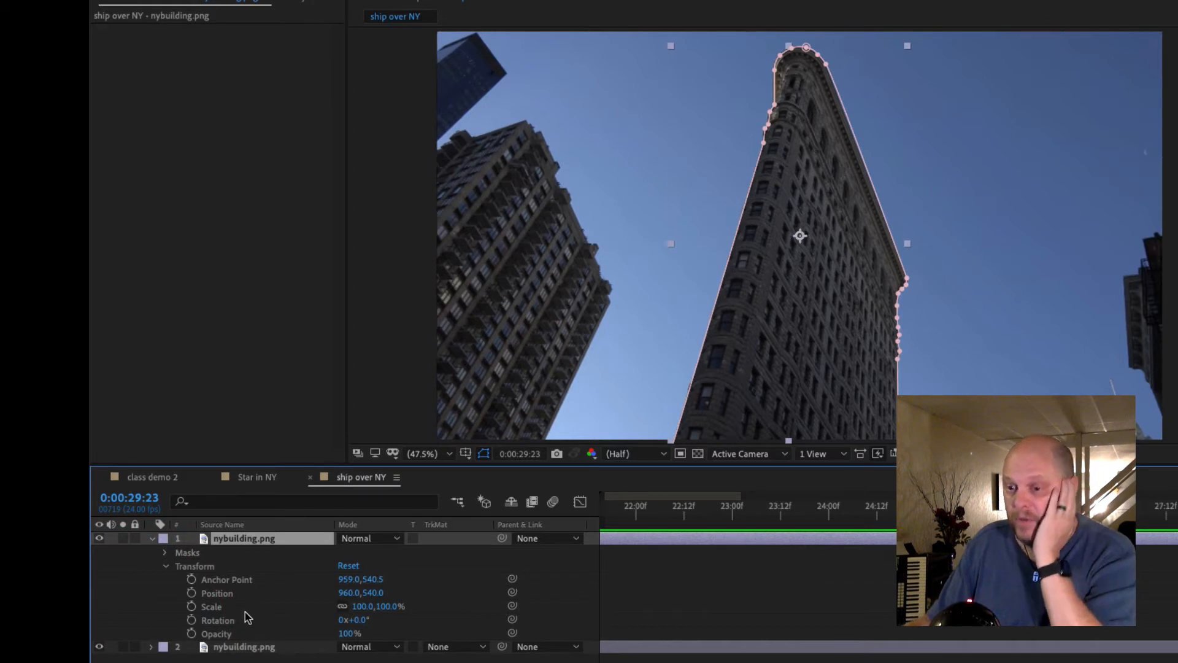
pyautogui.click(99, 538)
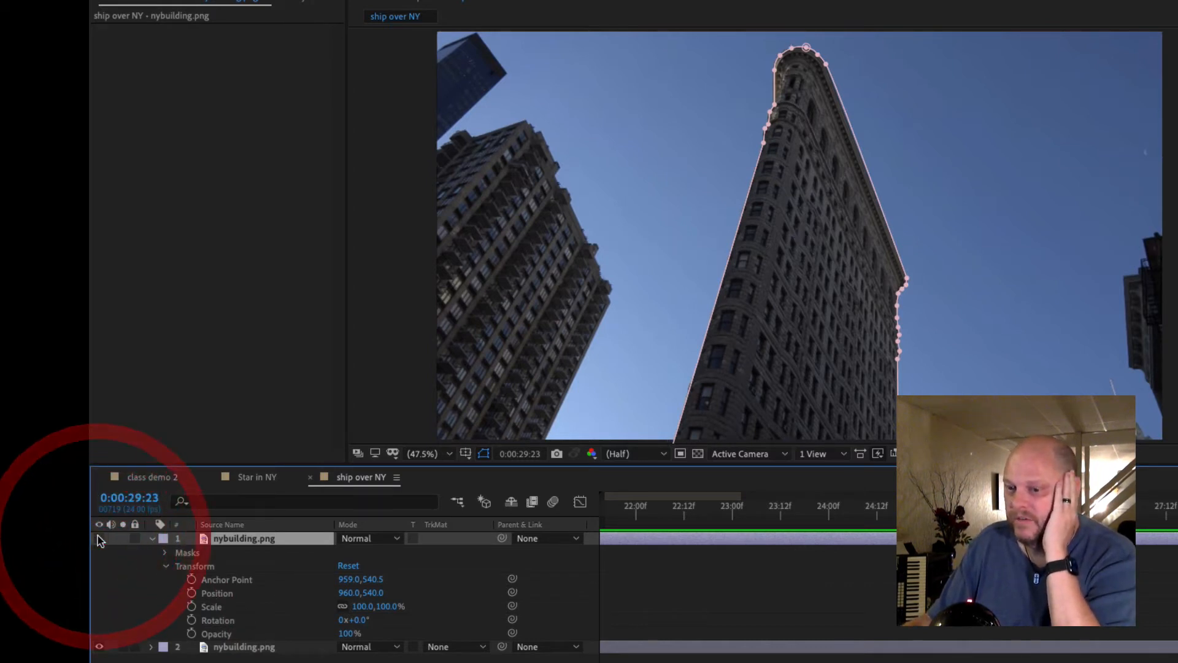
pyautogui.click(100, 540)
pyautogui.click(100, 540)
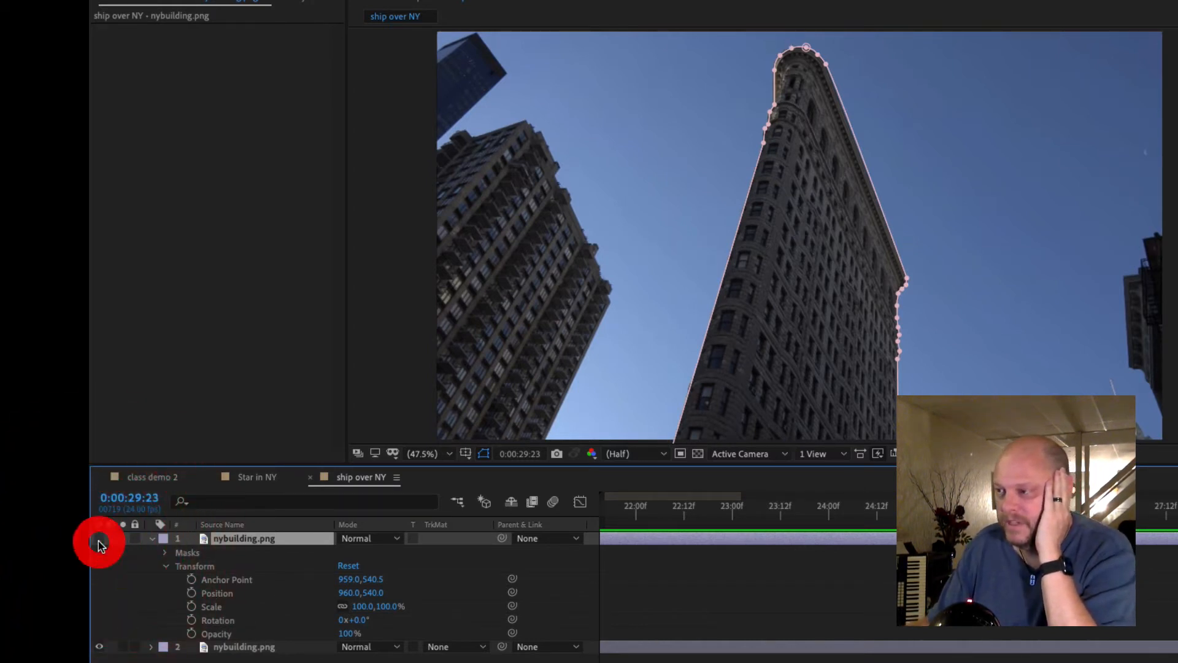
pyautogui.click(100, 540)
pyautogui.click(100, 540)
pyautogui.click(100, 540)
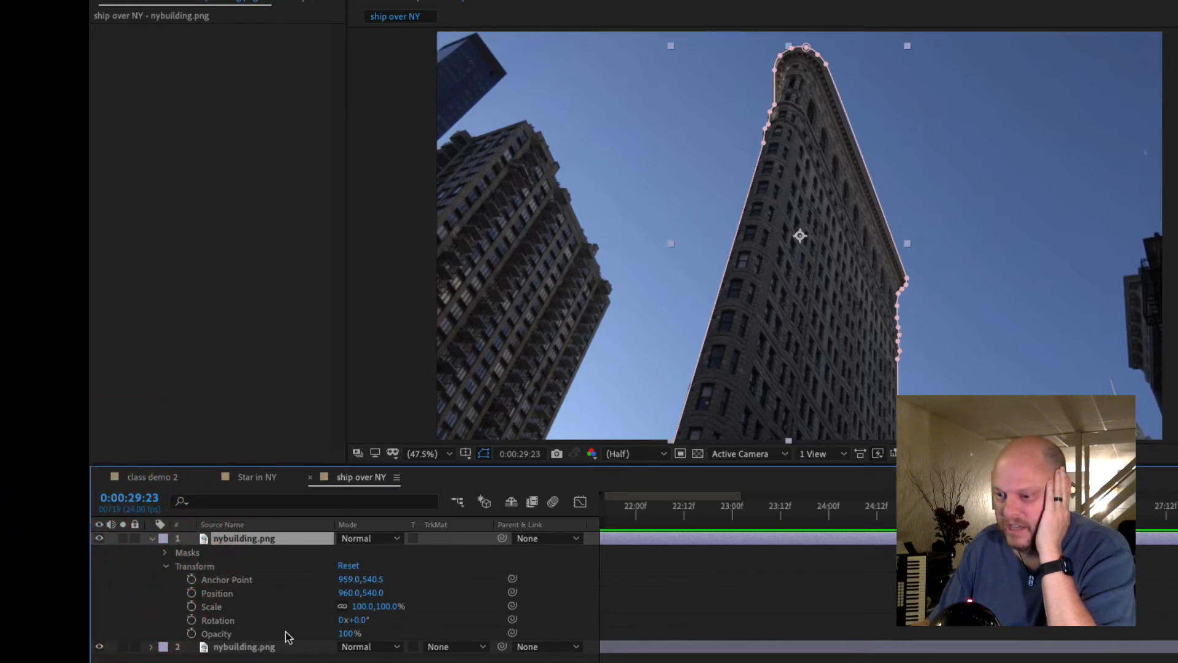
# Check the masked building alone with the lower layer hidden, restore both layers' visibility and collapse the upper layer's properties
pyautogui.click(98, 646)
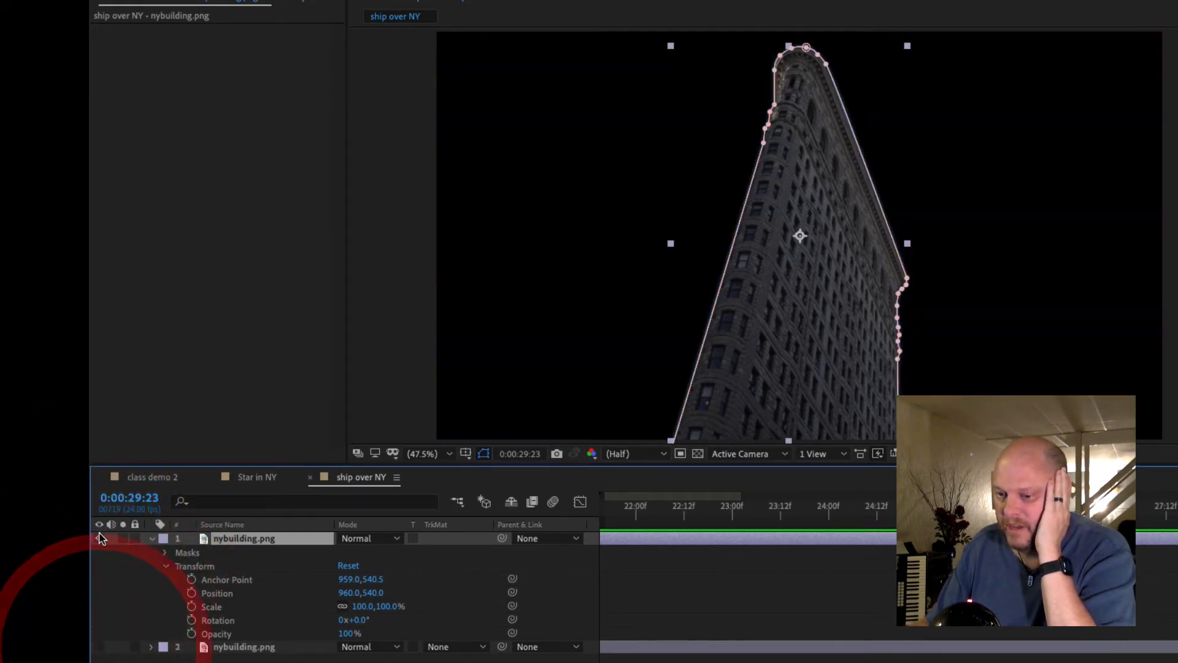
pyautogui.click(100, 538)
pyautogui.click(100, 538)
pyautogui.click(100, 538)
pyautogui.click(100, 538)
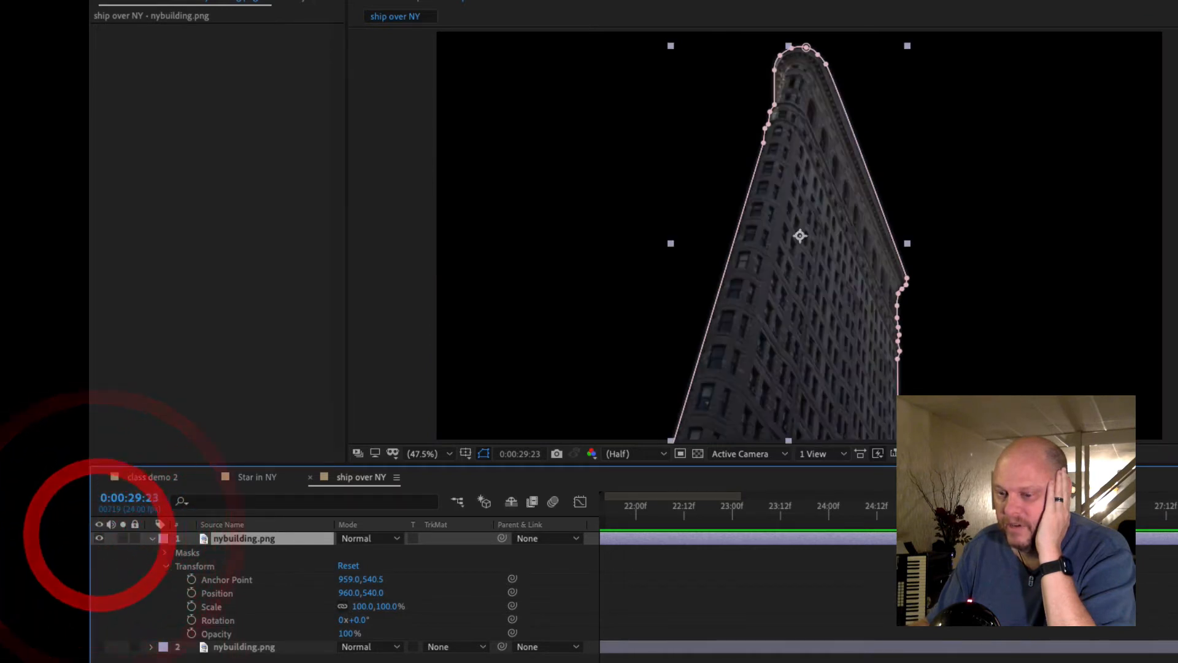
pyautogui.click(99, 648)
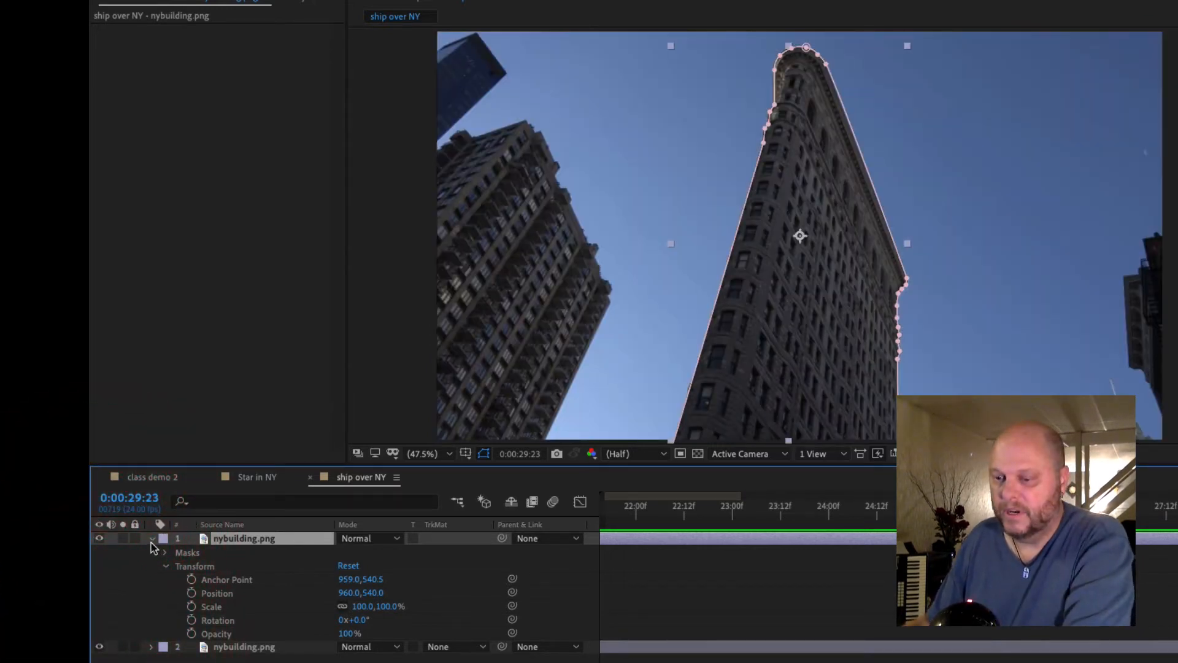
pyautogui.click(152, 540)
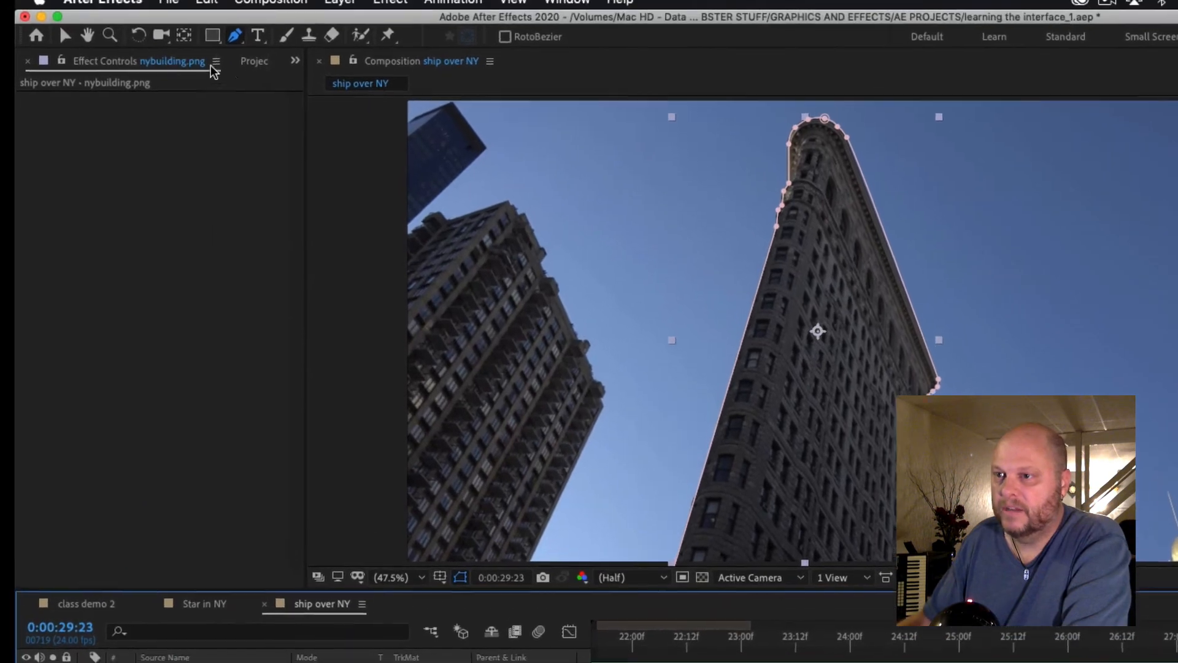
# Add stardestroyer.jpg from the project's CLIPS folder to the ship over NY composition, between the two nybuilding.png layers
pyautogui.click(248, 76)
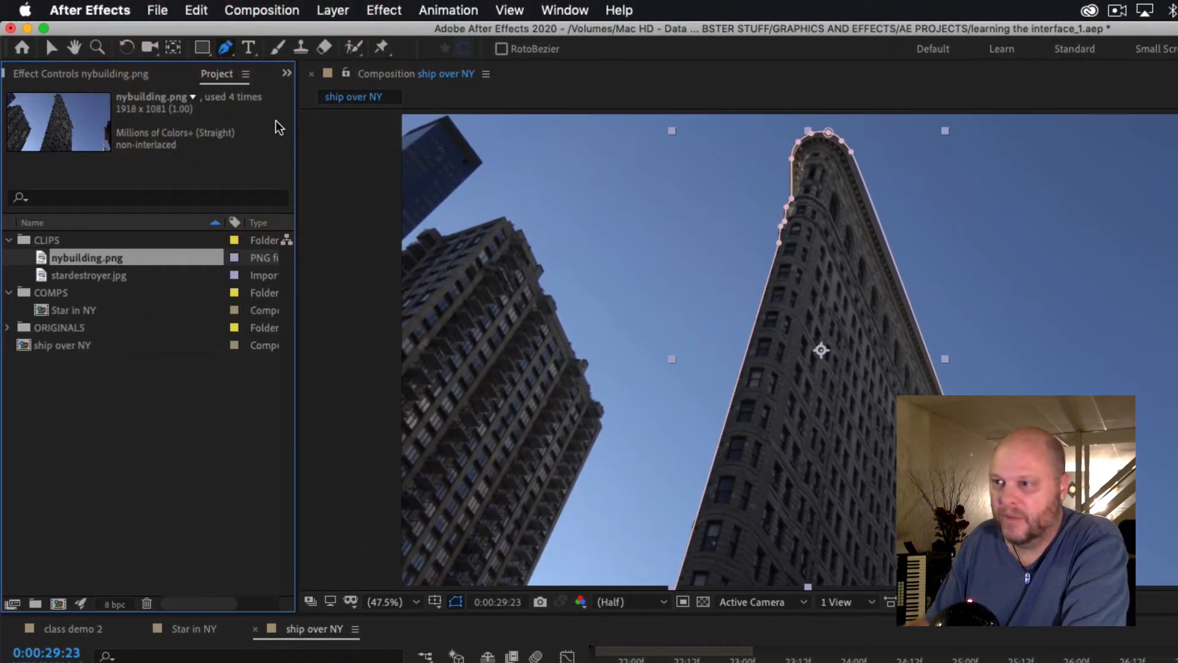
pyautogui.click(287, 73)
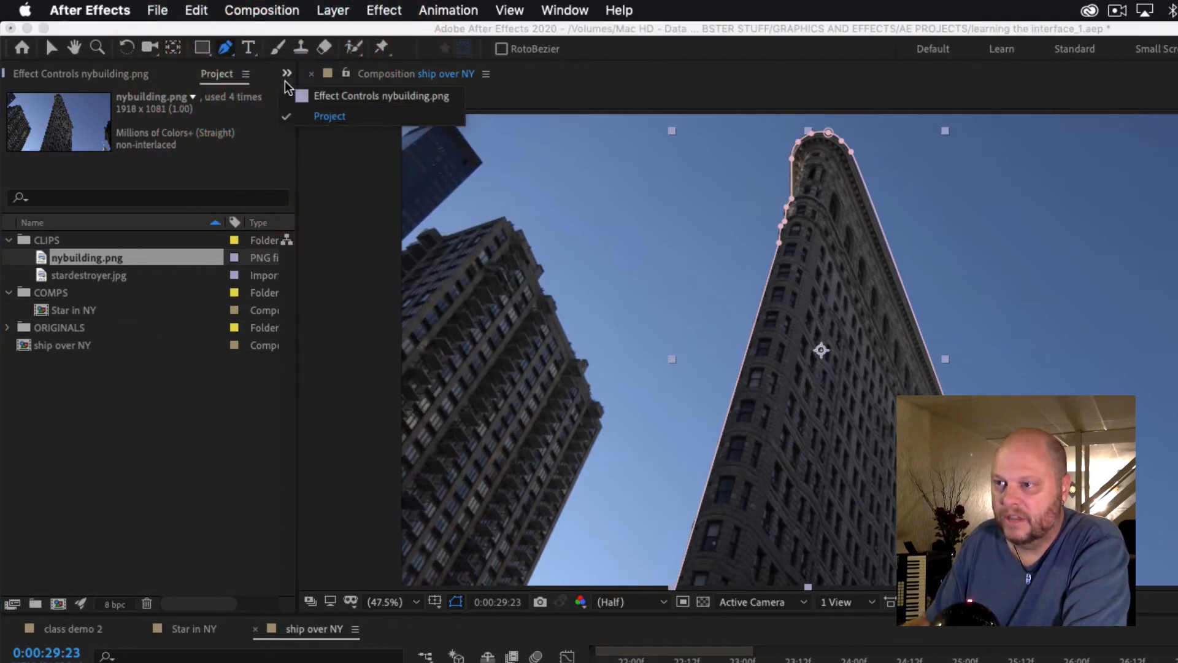
pyautogui.click(222, 420)
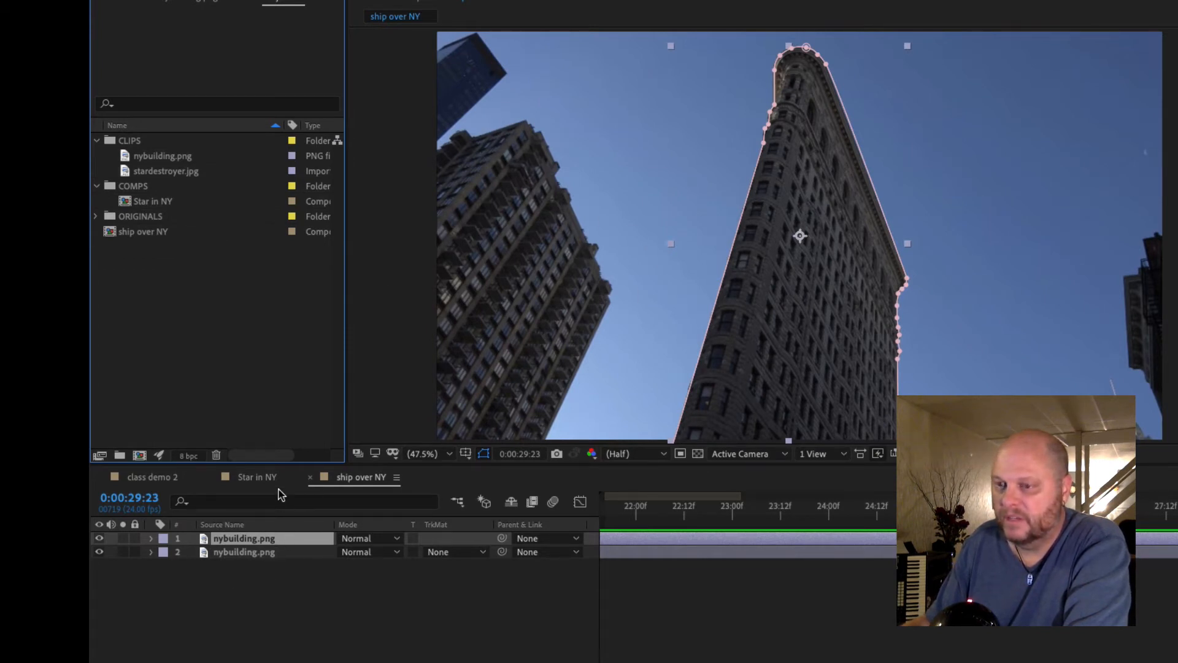
pyautogui.moveTo(123, 174); pyautogui.dragTo(236, 548)
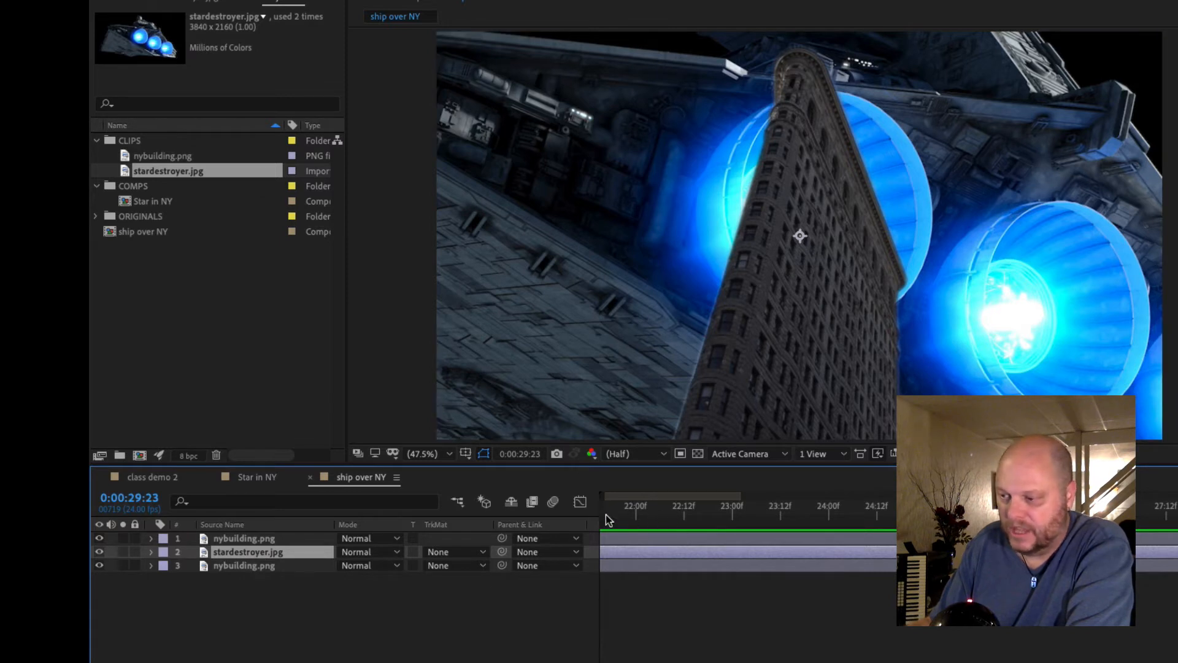
# Move the current time to 0:00:00:23 and scale the stardestroyer.jpg layer down to 31%
pyautogui.hscroll(-5, 661, 572)
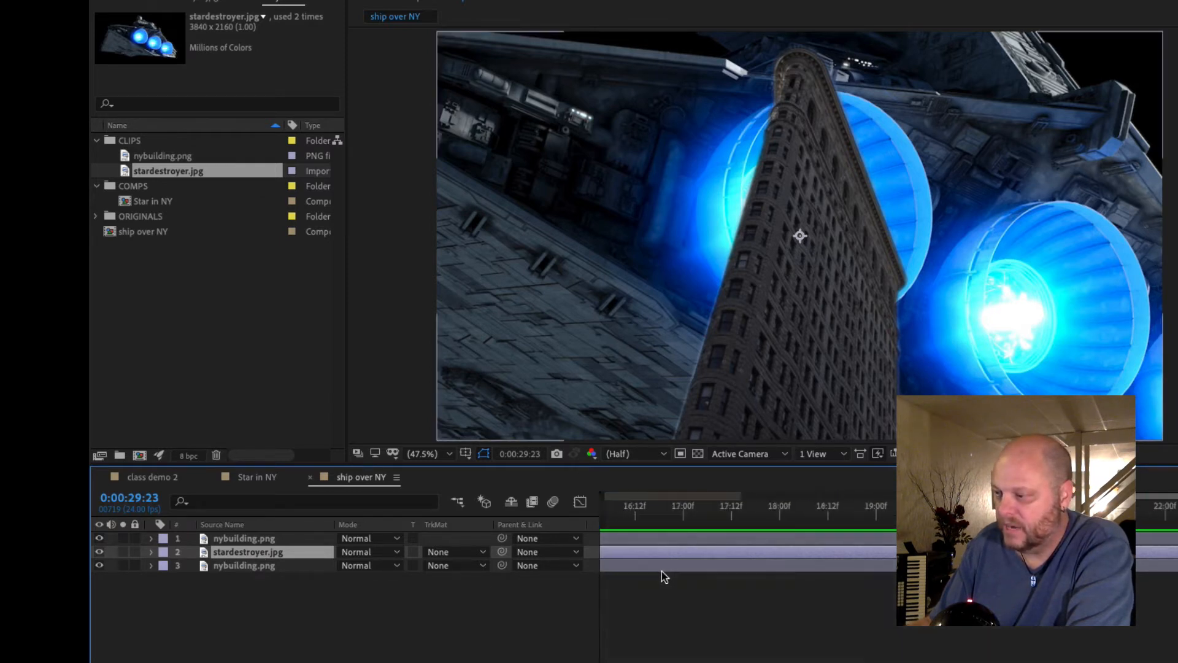
pyautogui.hscroll(-10, 661, 572)
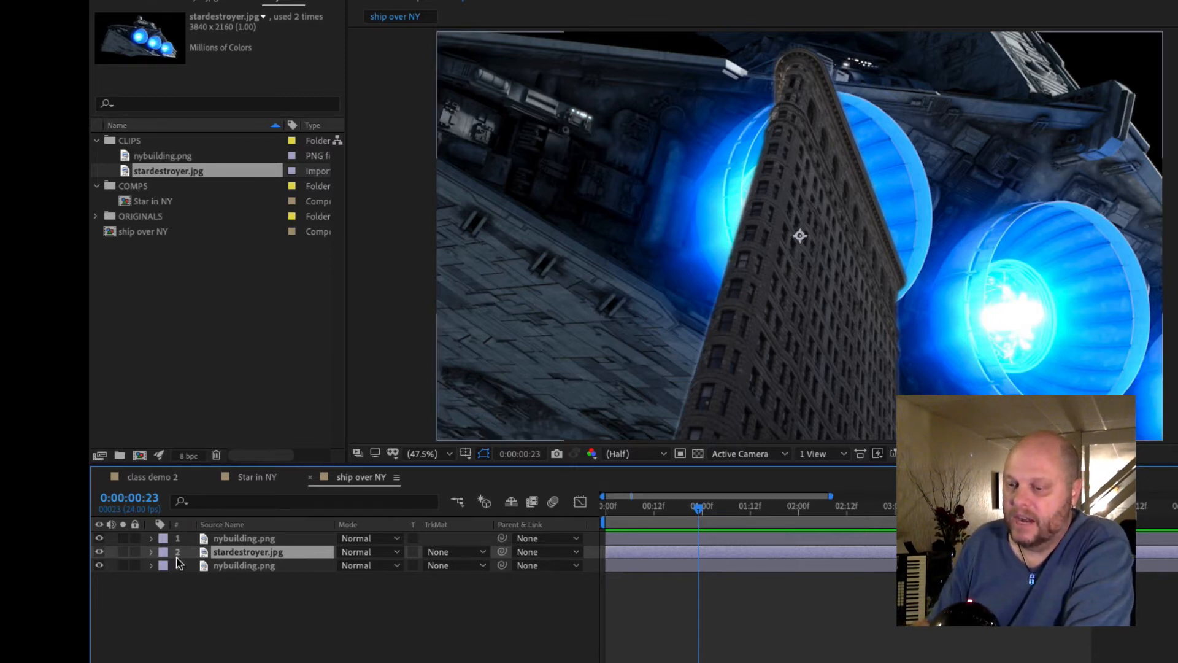
pyautogui.click(209, 556)
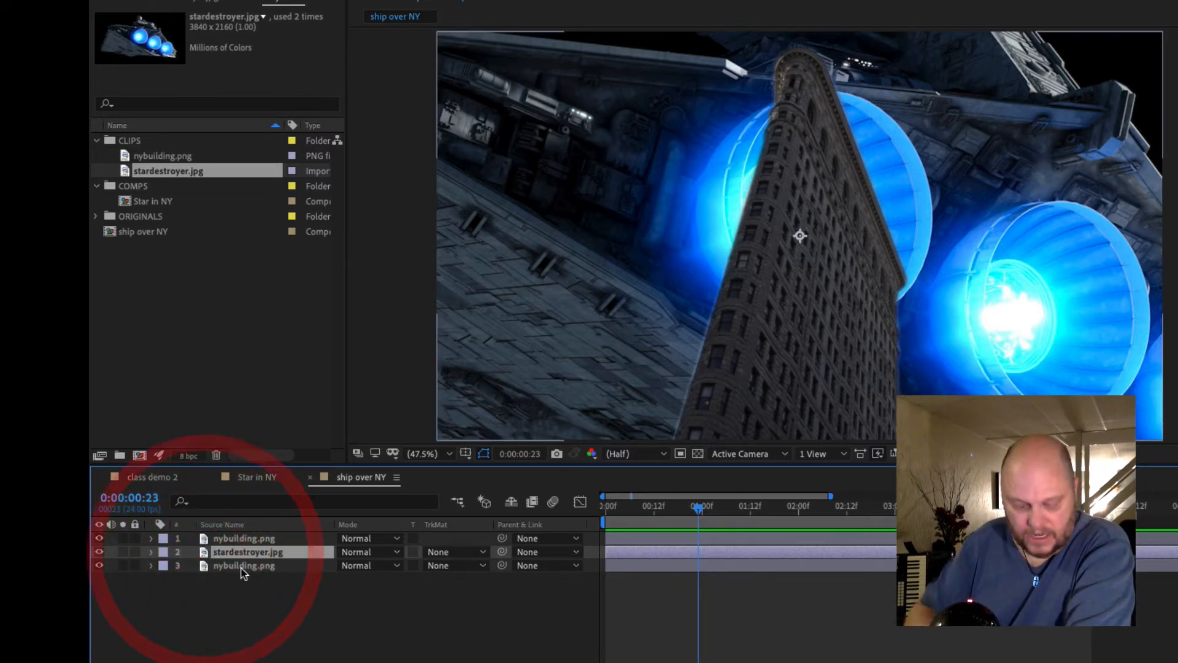
pyautogui.press('s')
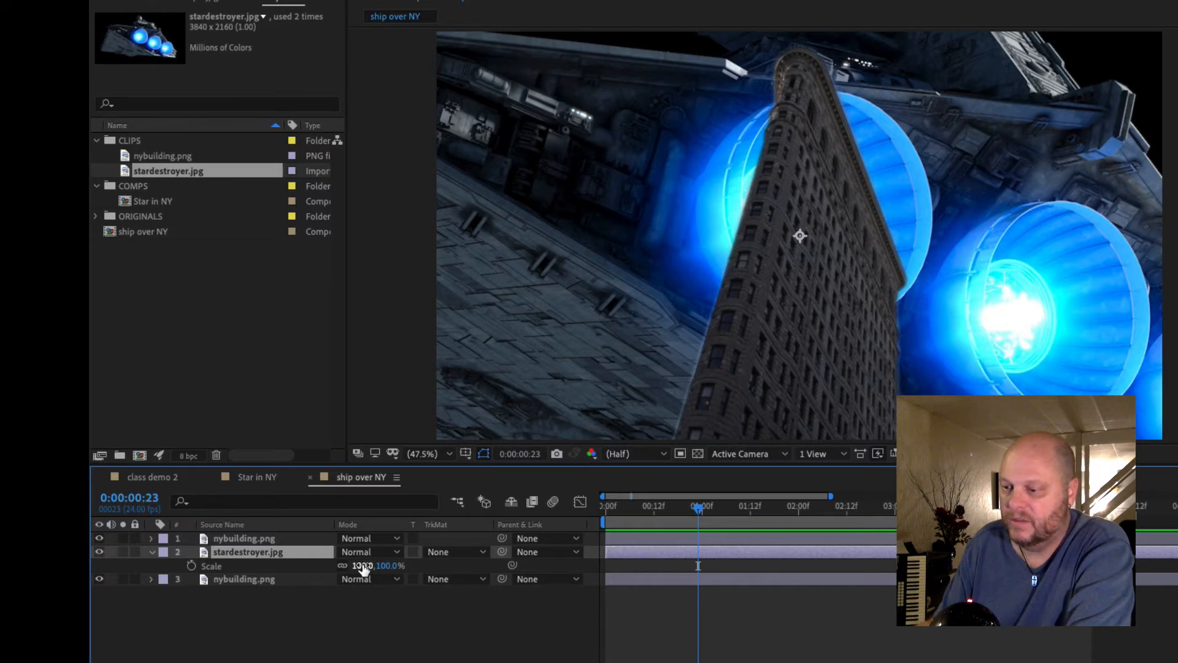
pyautogui.moveTo(362, 565); pyautogui.dragTo(311, 573)
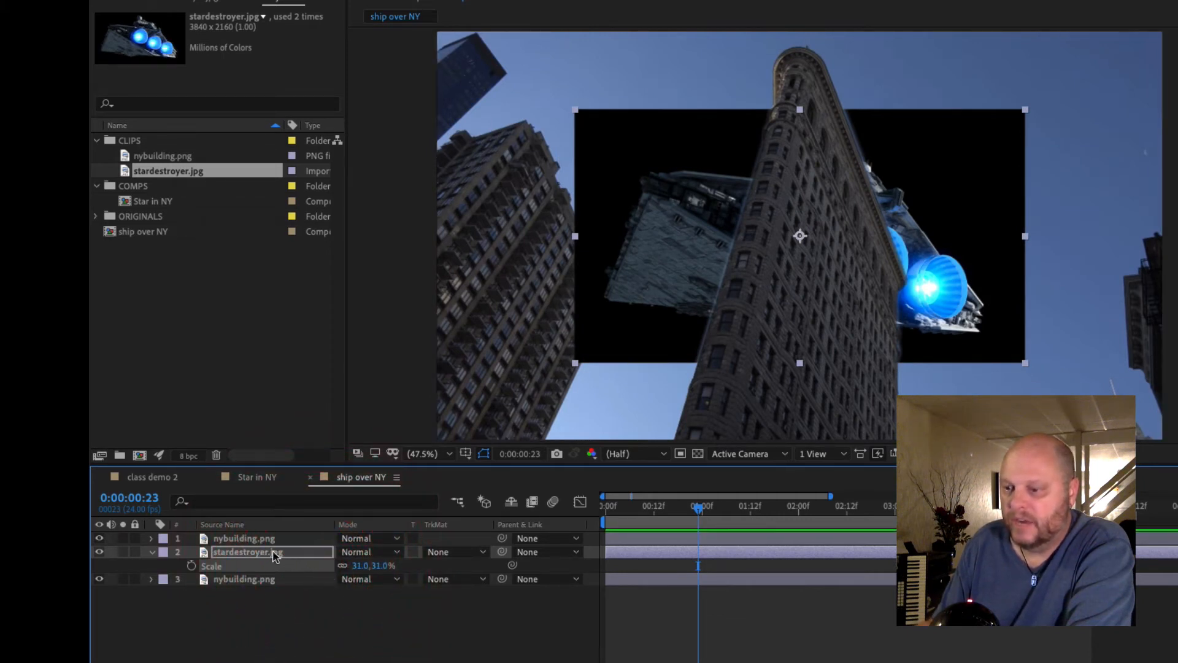
# Set the stardestroyer.jpg layer's Position to 1195, 320 so the ship sits behind the building's upper part
pyautogui.click(203, 552)
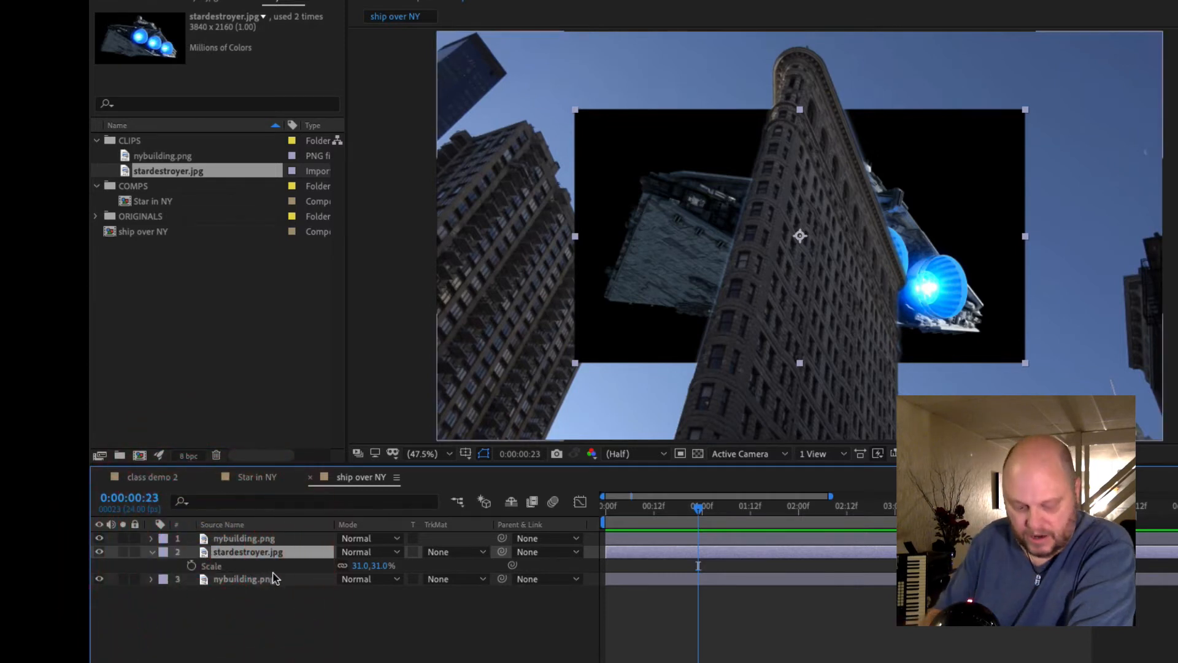
pyautogui.press('p')
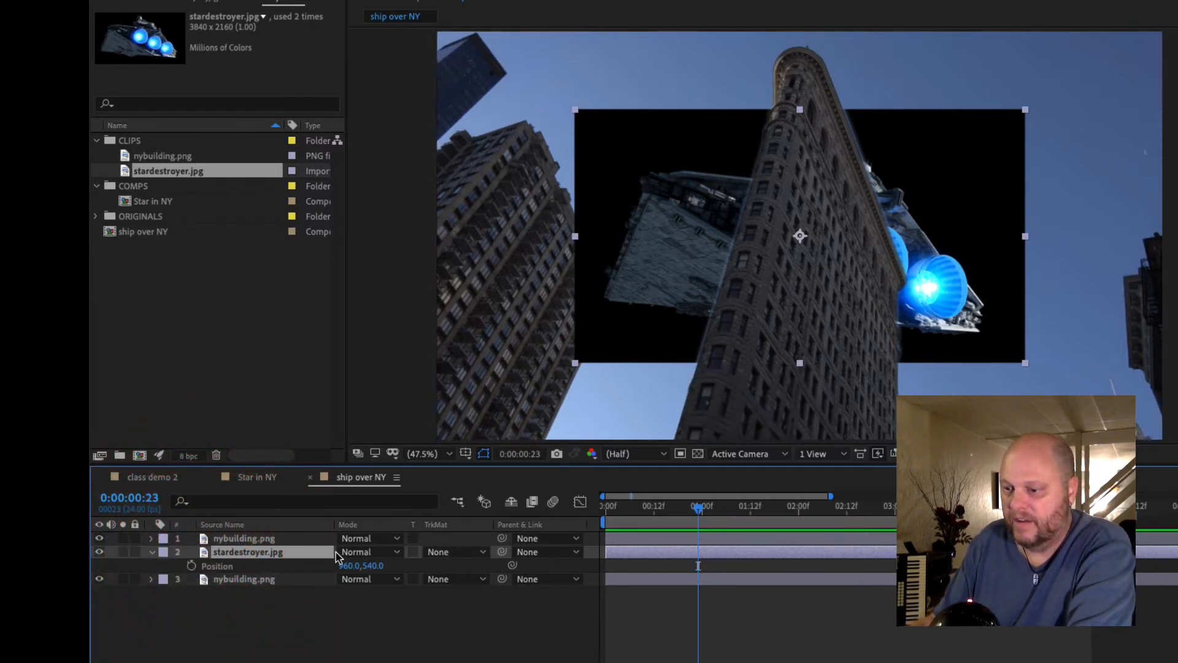
pyautogui.moveTo(346, 565); pyautogui.dragTo(206, 554)
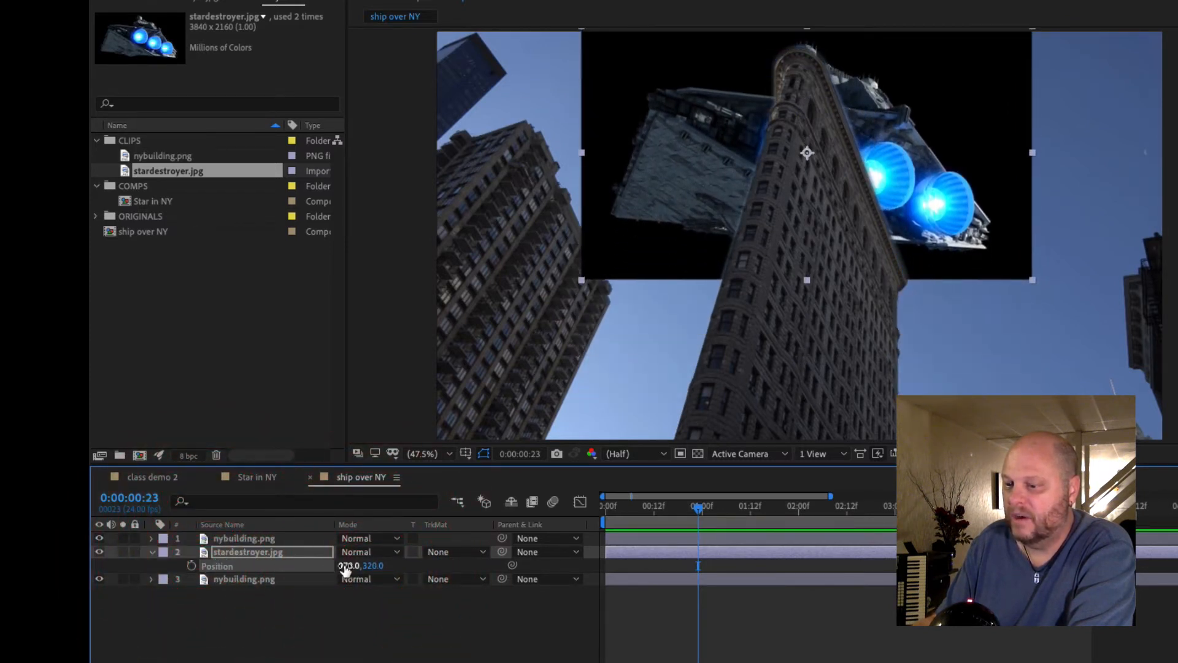
pyautogui.moveTo(346, 570); pyautogui.dragTo(513, 564)
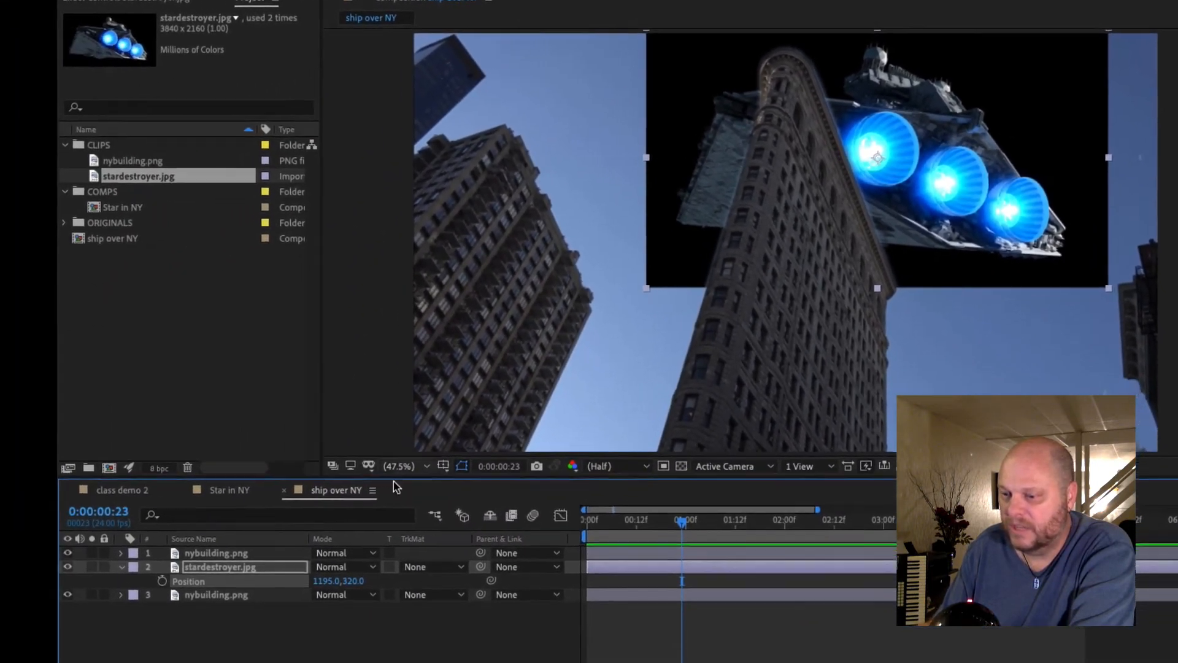
# Set the Mask Expansion of Mask 1 on the upper nybuilding.png layer to -13 pixels and collapse its property groups
pyautogui.click(240, 540)
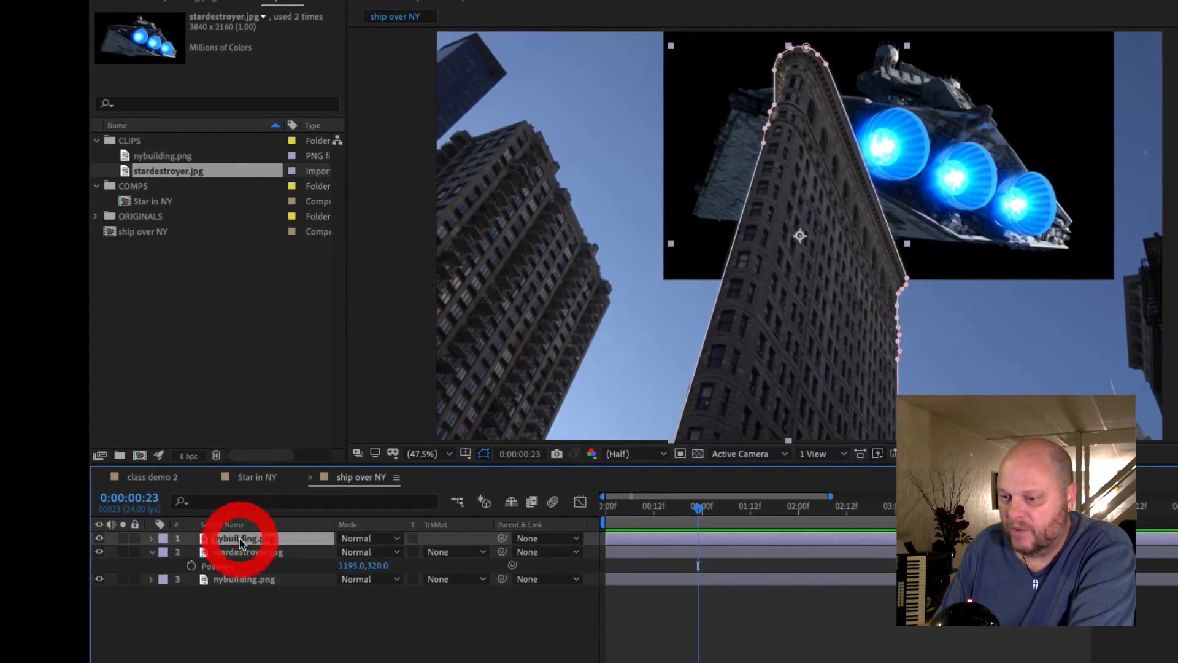
pyautogui.click(152, 538)
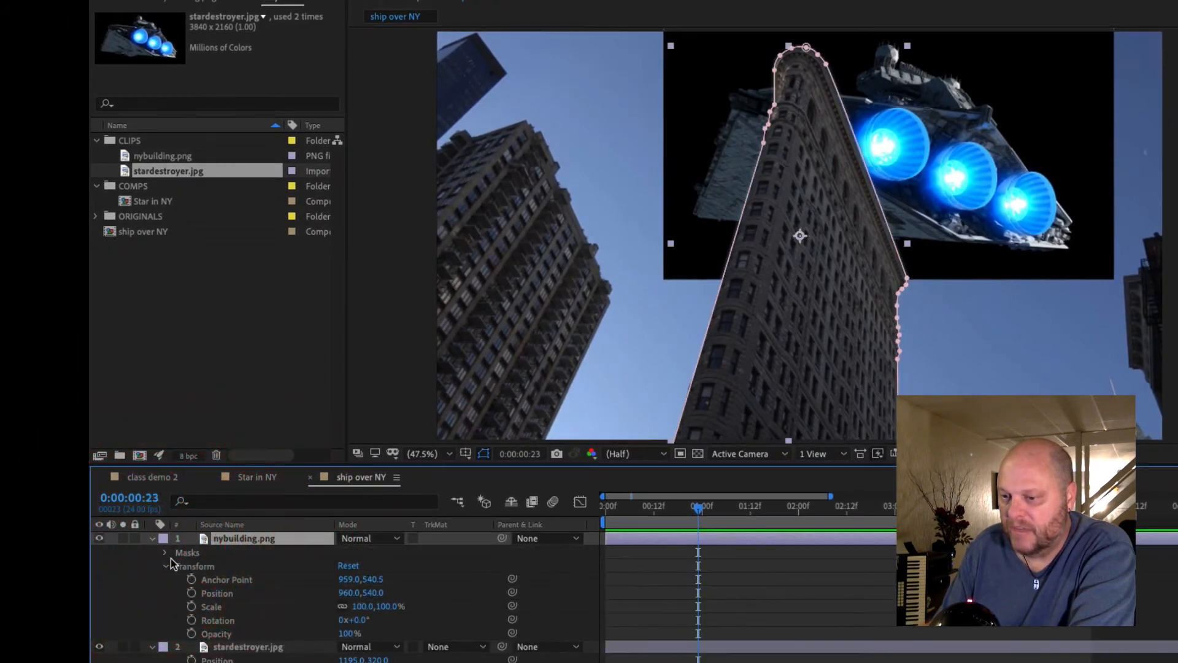
pyautogui.click(165, 552)
pyautogui.click(179, 565)
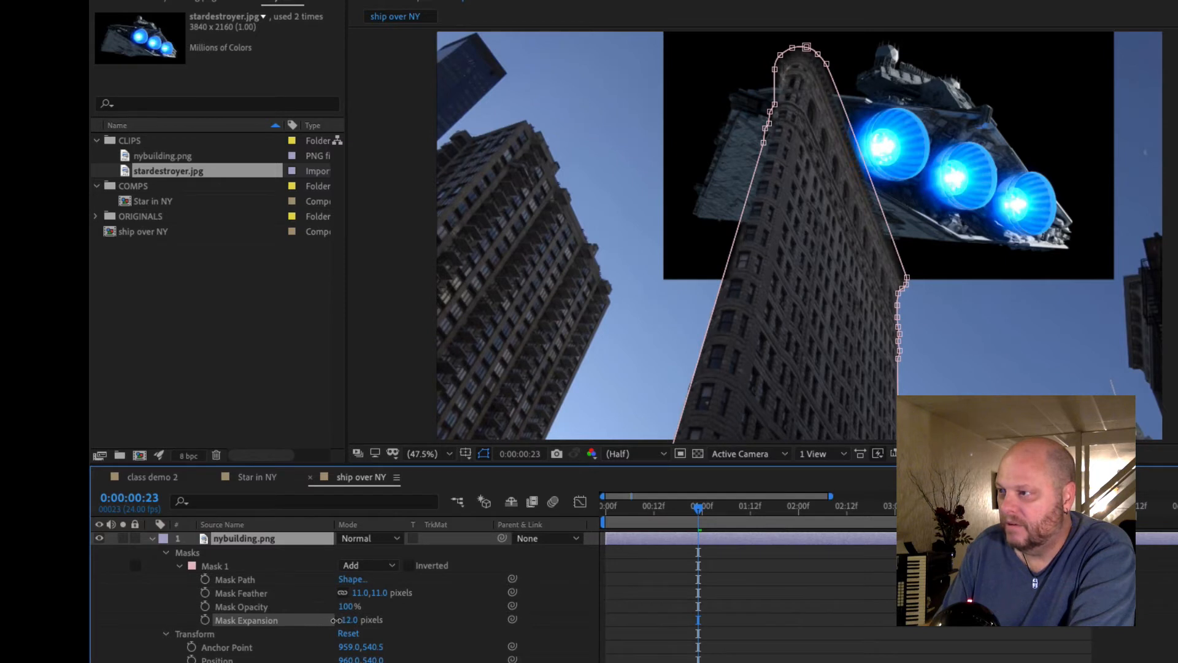
pyautogui.click(335, 620)
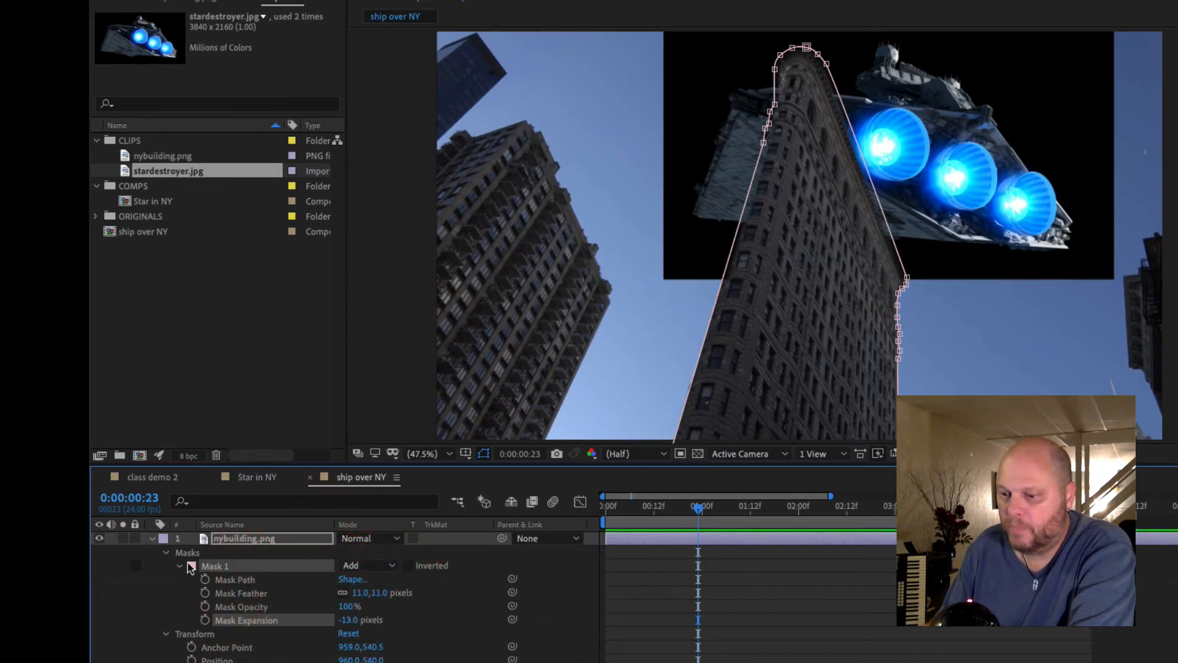
pyautogui.click(167, 552)
pyautogui.click(165, 566)
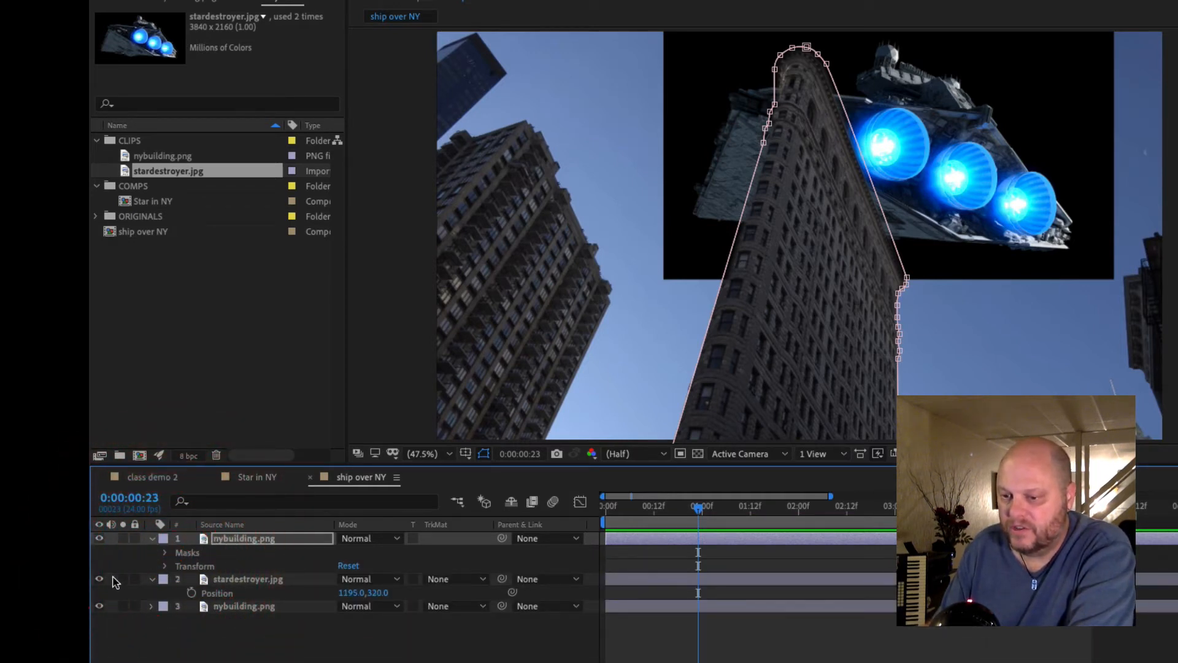
# Hide the masked upper nybuilding.png layer and select the stardestroyer.jpg layer for masking
pyautogui.click(98, 539)
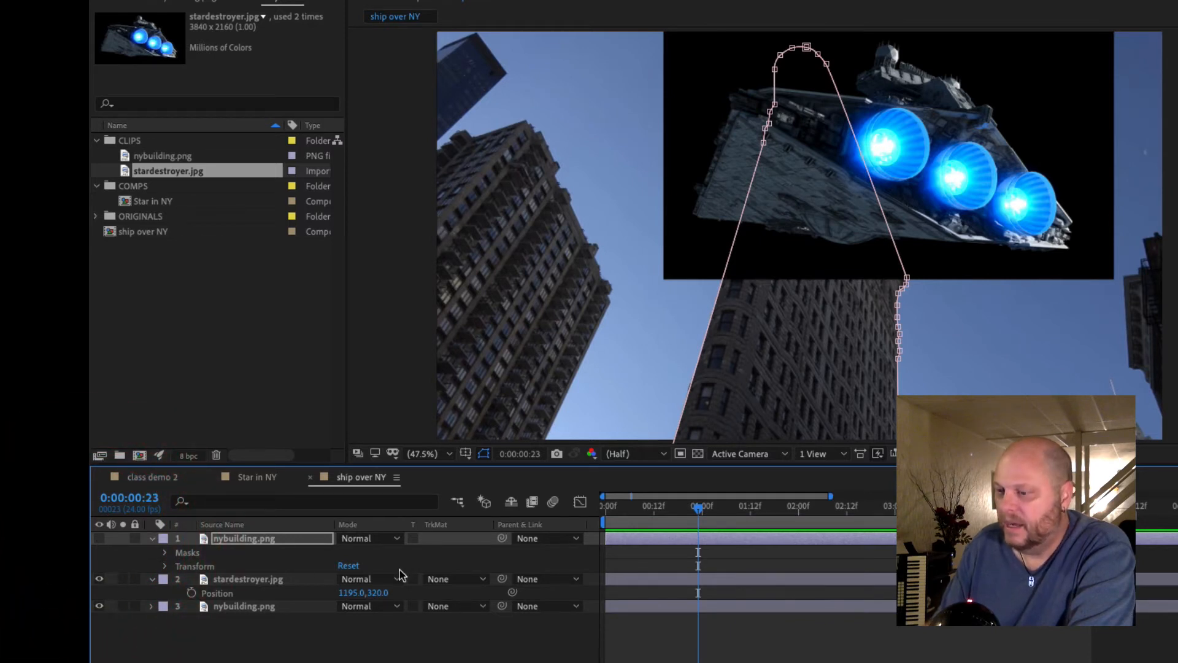
pyautogui.hotkey('ctrl', '=')
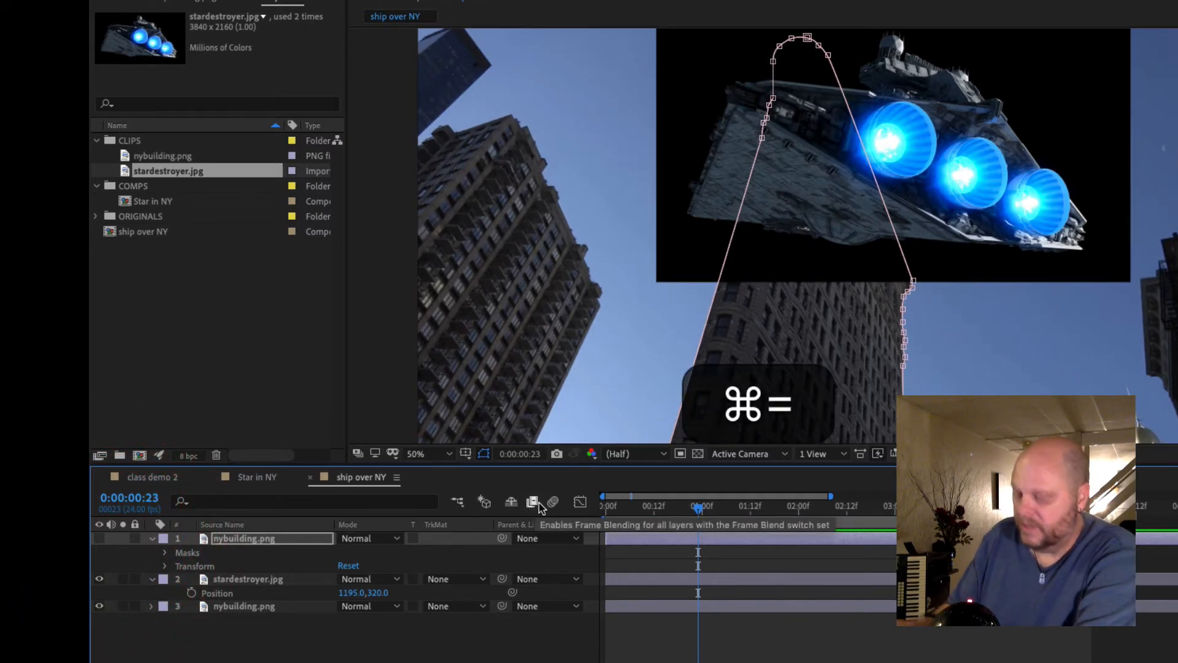
pyautogui.hotkey('ctrl', '=')
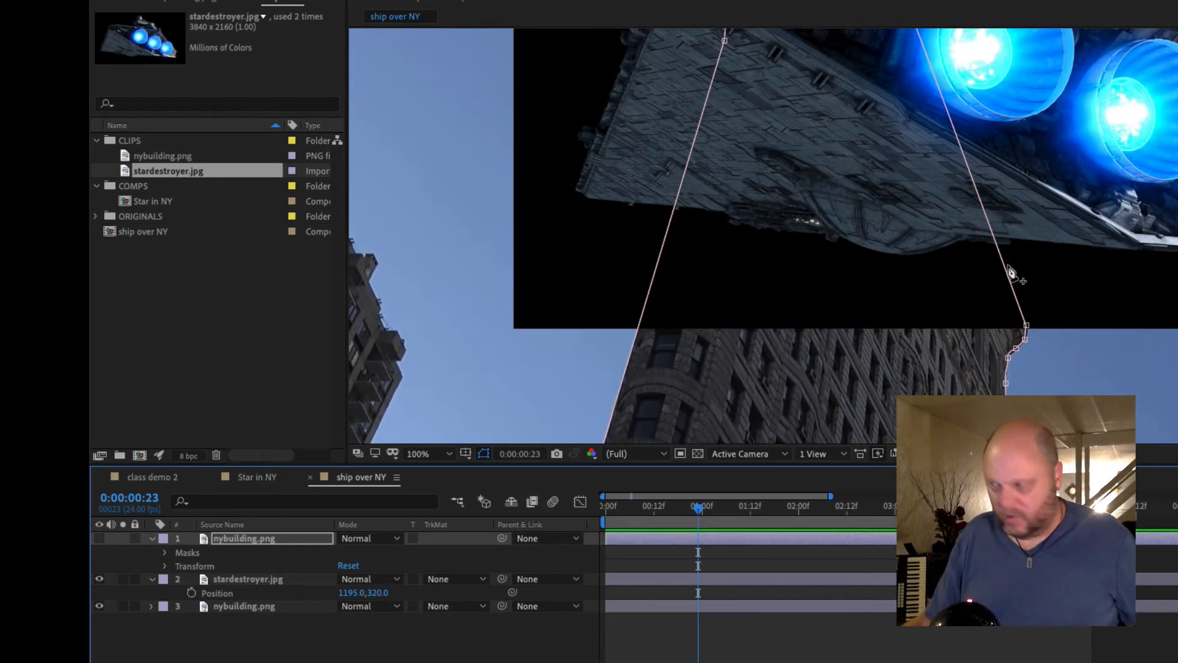
pyautogui.moveTo(1000, 249); pyautogui.dragTo(737, 307)
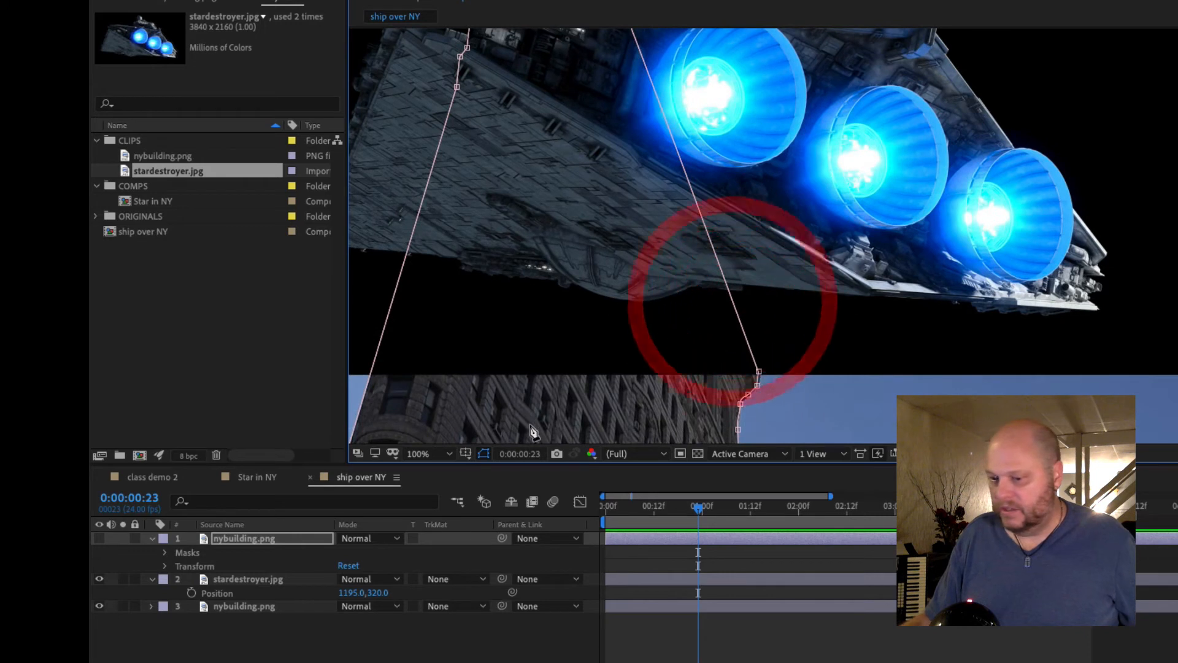
pyautogui.click(205, 540)
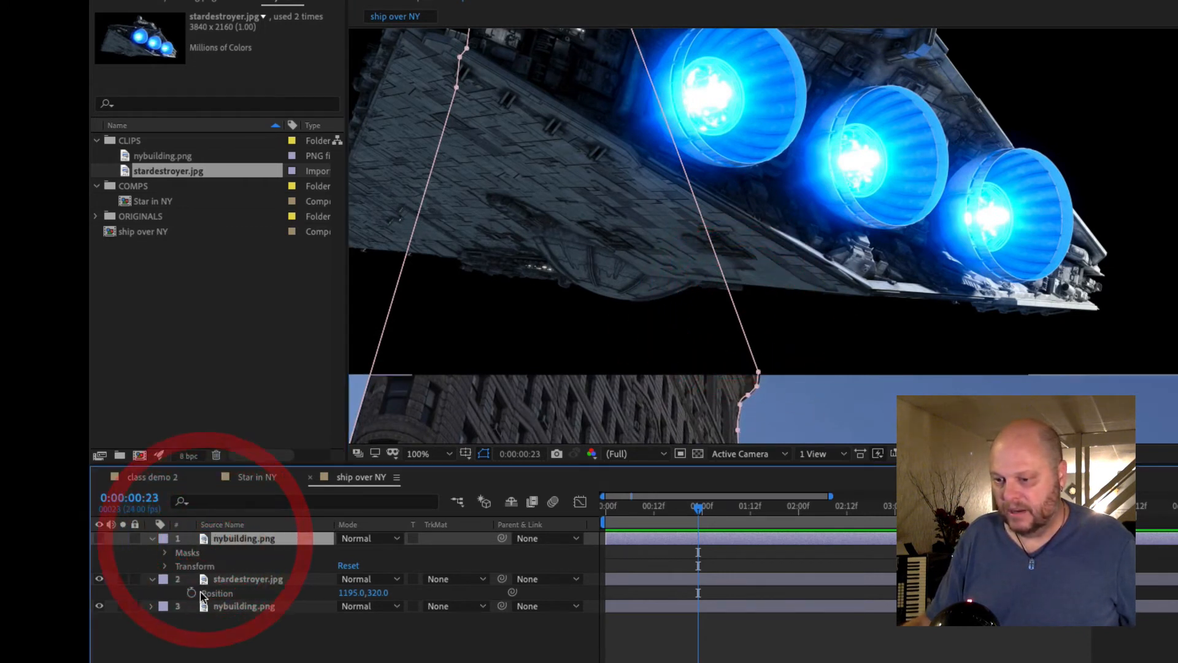
pyautogui.click(204, 581)
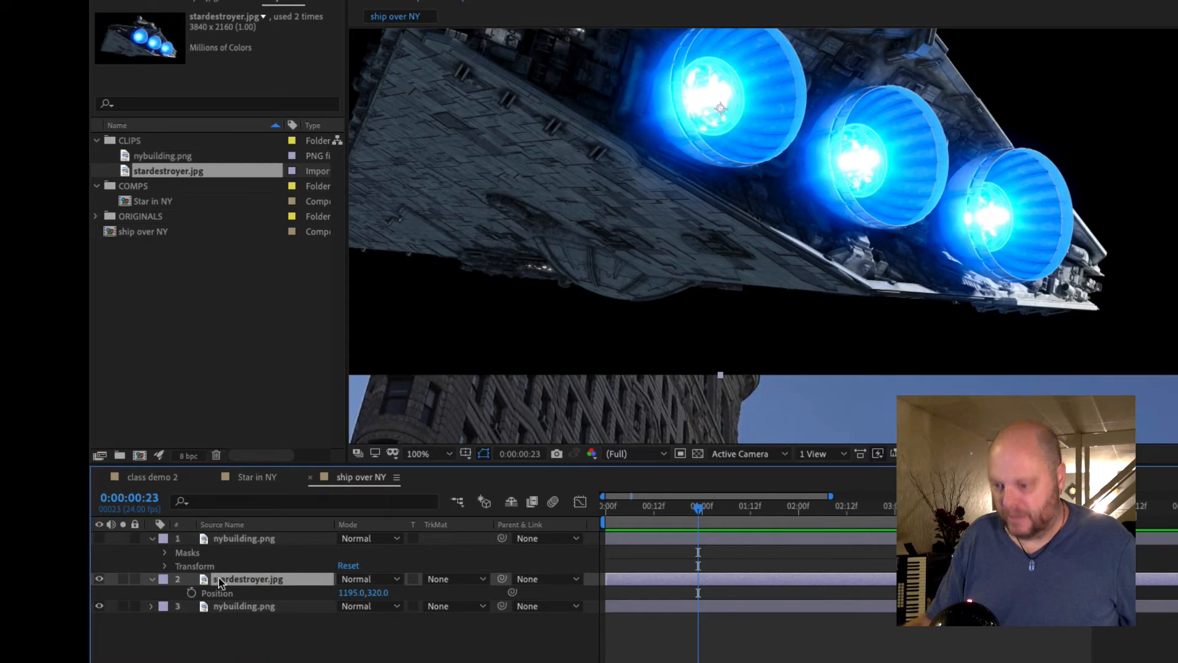
pyautogui.click(206, 538)
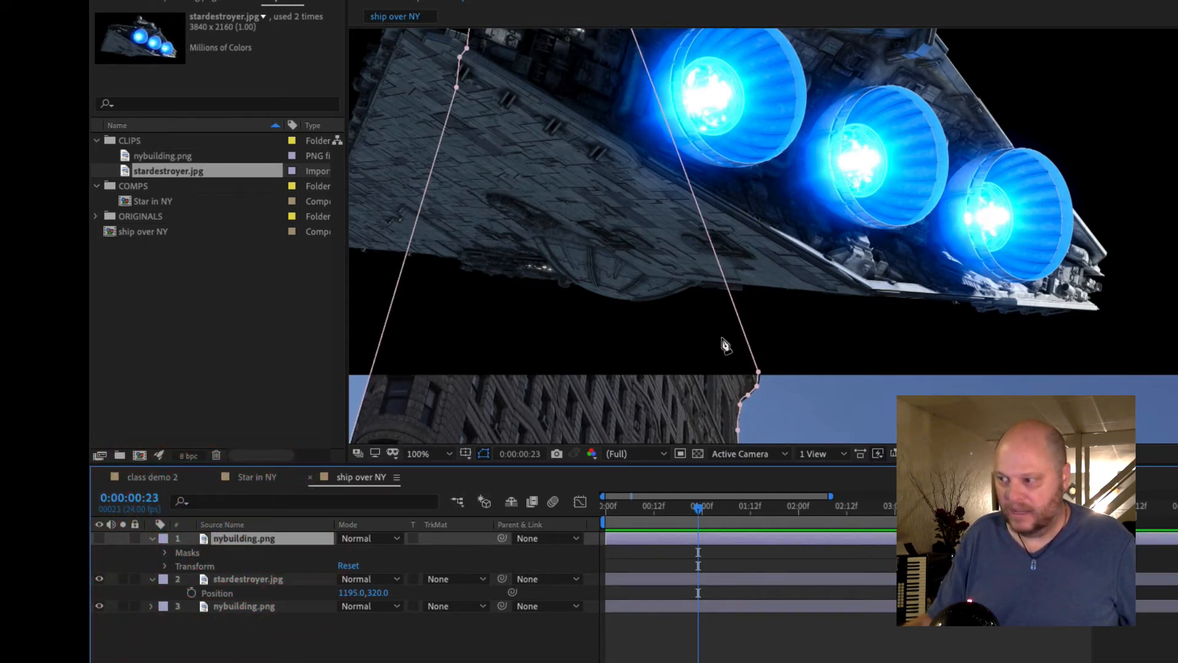
pyautogui.click(204, 583)
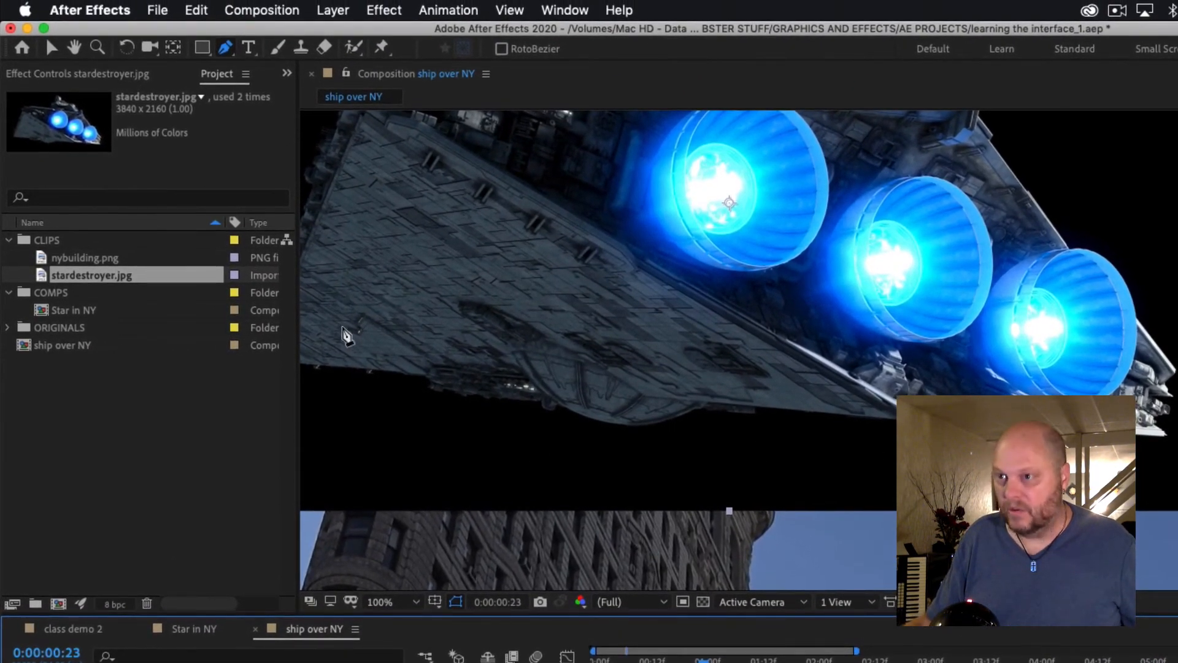
# Start a Pen tool mask on stardestroyer.jpg at the ship's lower right tip and trace the hull edge beneath the rightmost engine
pyautogui.moveTo(236, 48); pyautogui.dragTo(284, 54)
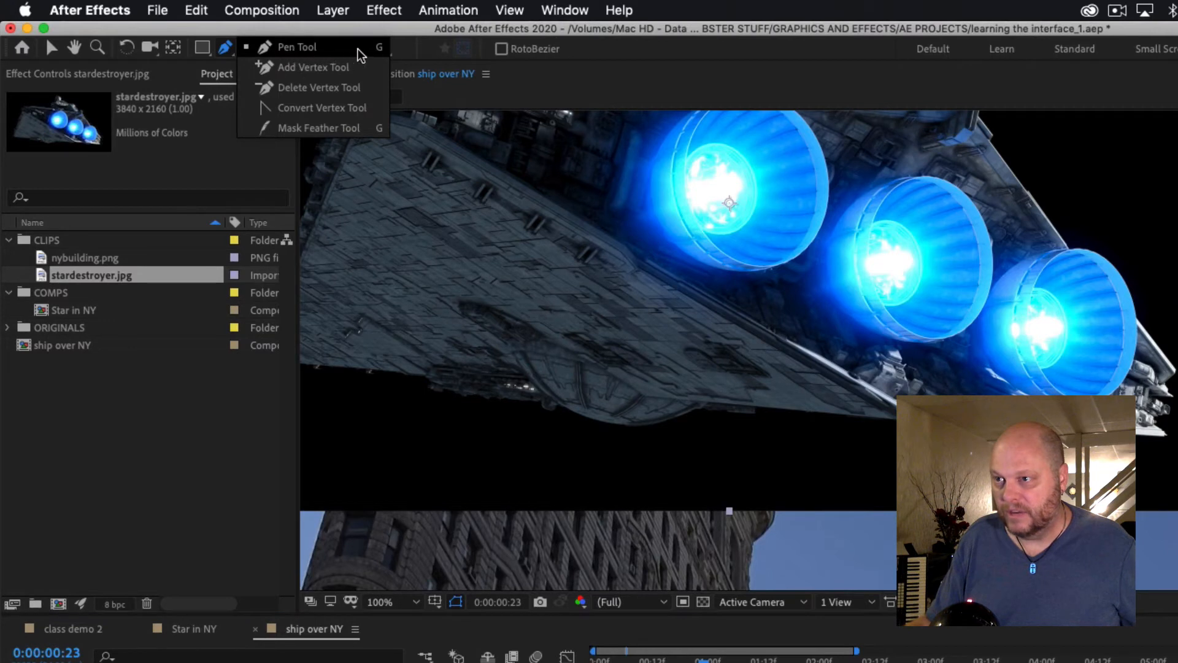
pyautogui.moveTo(384, 54); pyautogui.dragTo(383, 54)
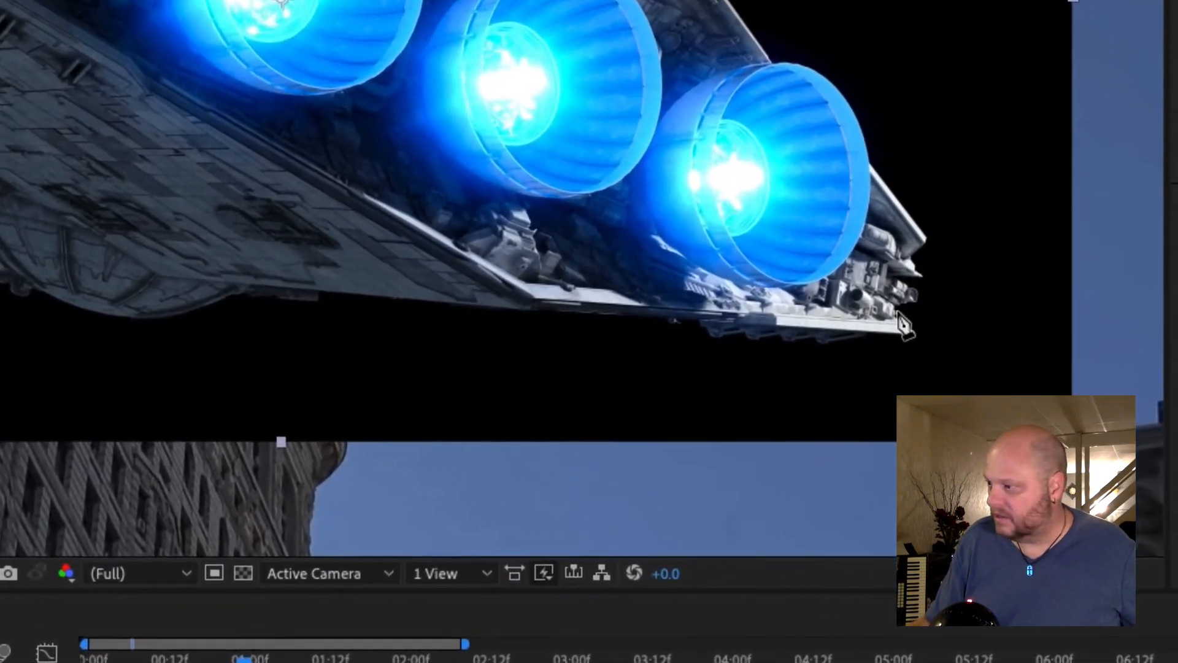
pyautogui.click(912, 324)
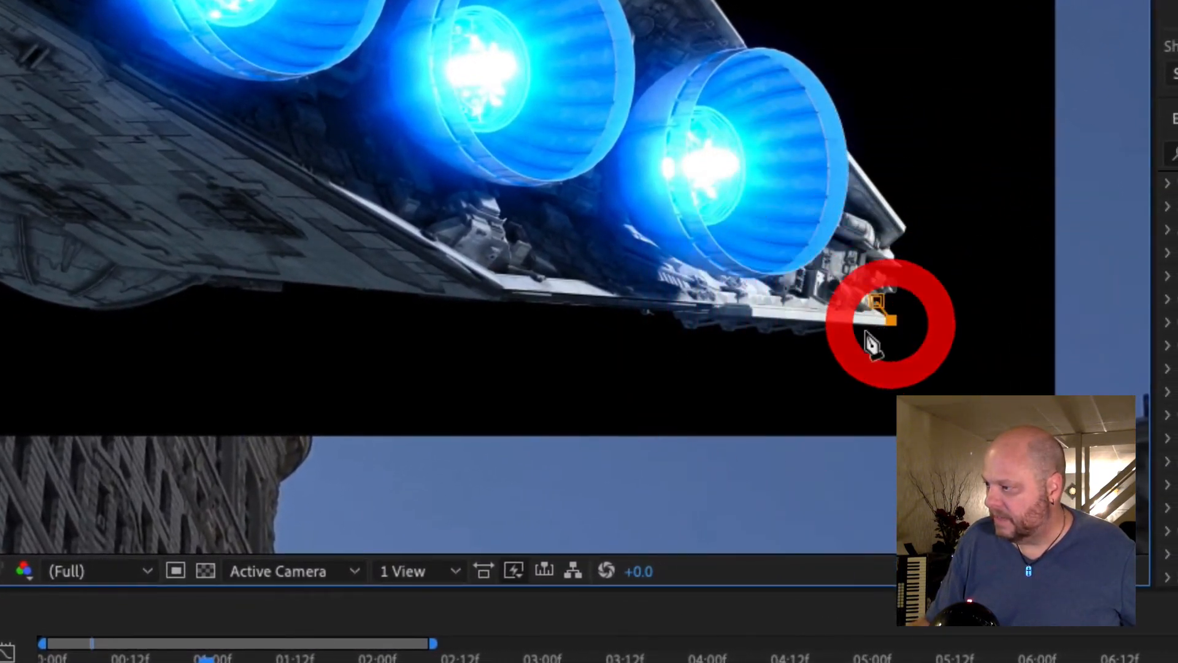
pyautogui.click(794, 332)
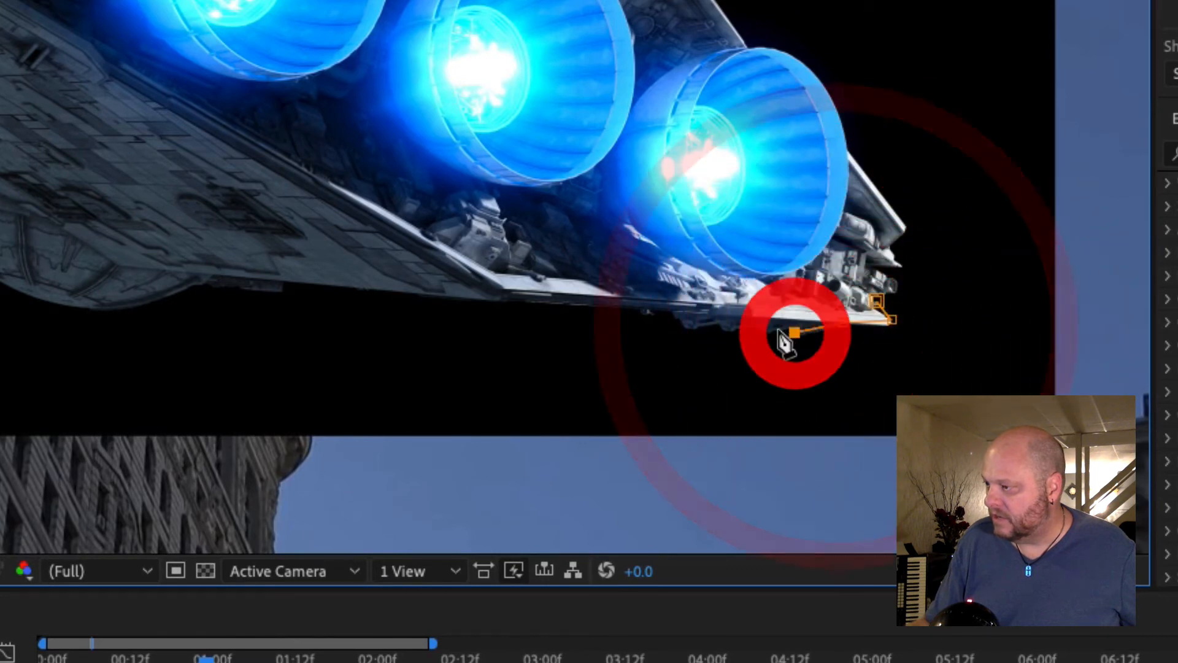
pyautogui.click(768, 328)
pyautogui.click(728, 326)
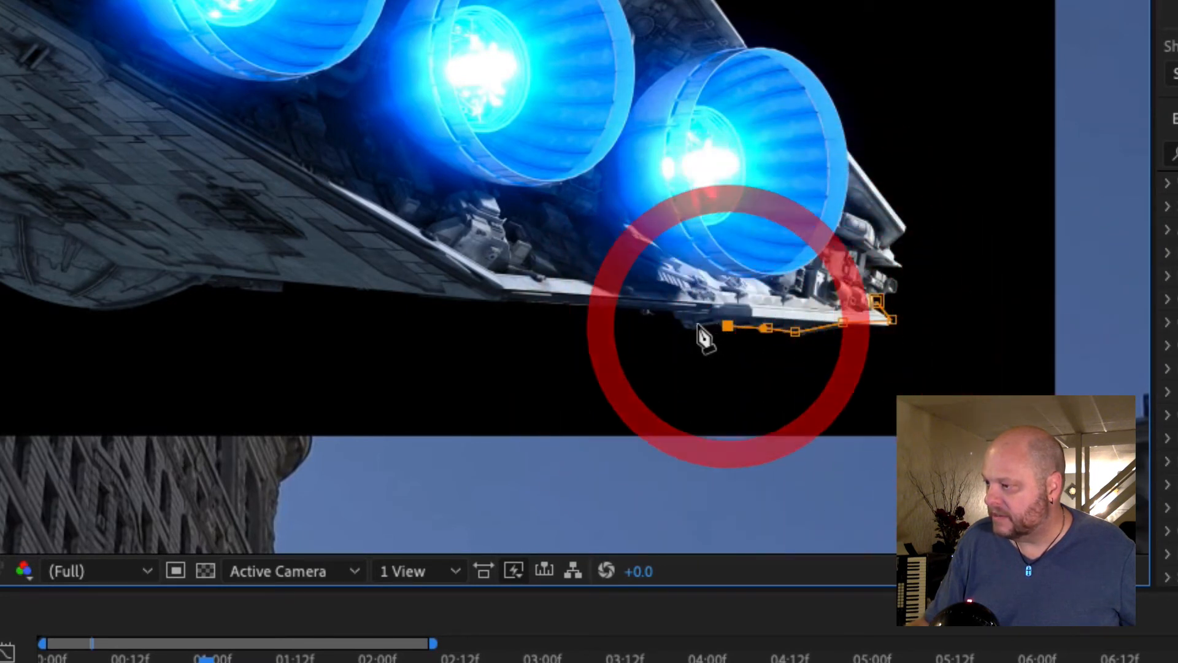
pyautogui.click(697, 323)
pyautogui.click(669, 310)
pyautogui.click(612, 307)
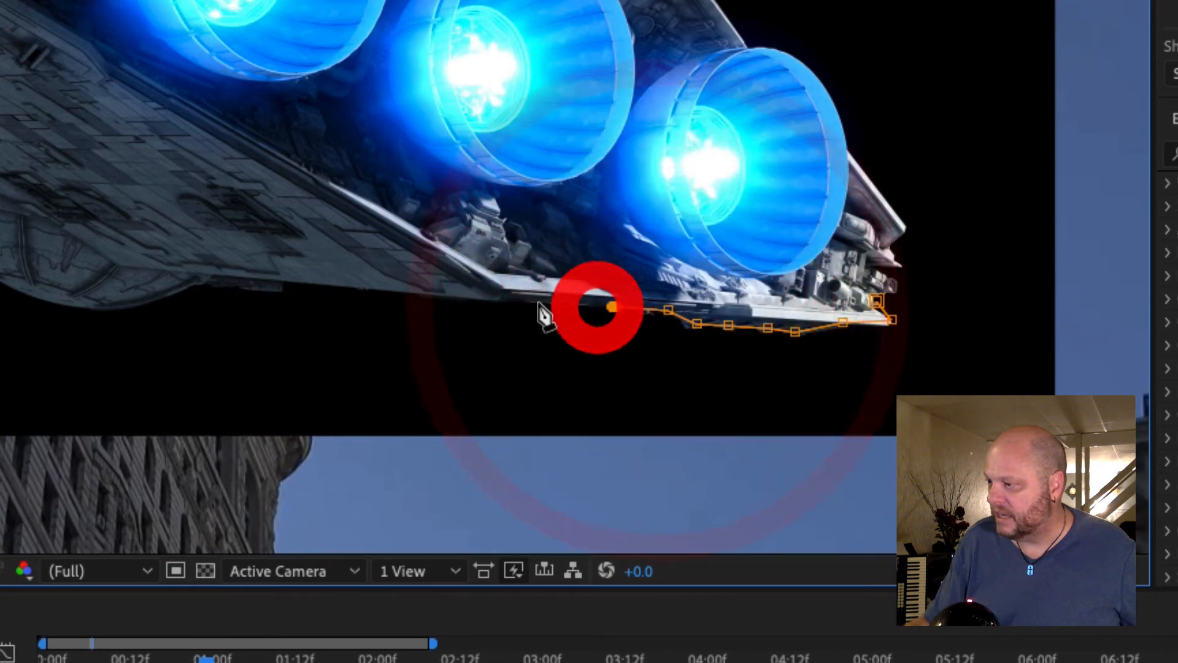
# Continue the ship mask along the straight lower hull edge and around the rounded bulge on the underside
pyautogui.click(287, 284)
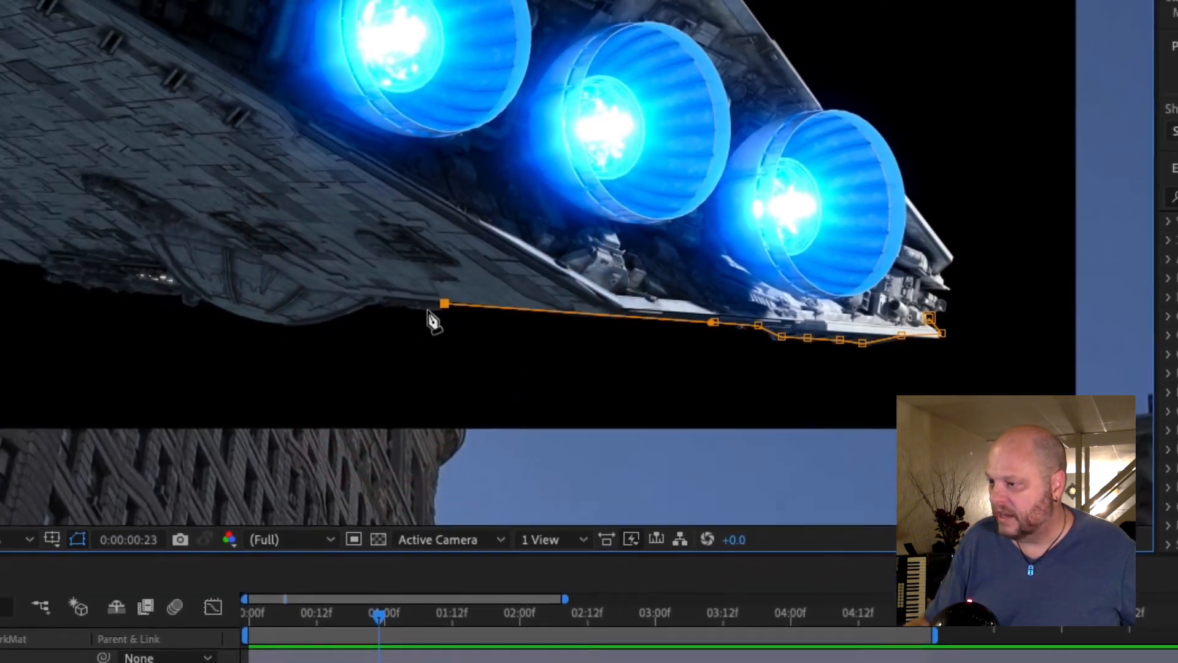
pyautogui.click(259, 291)
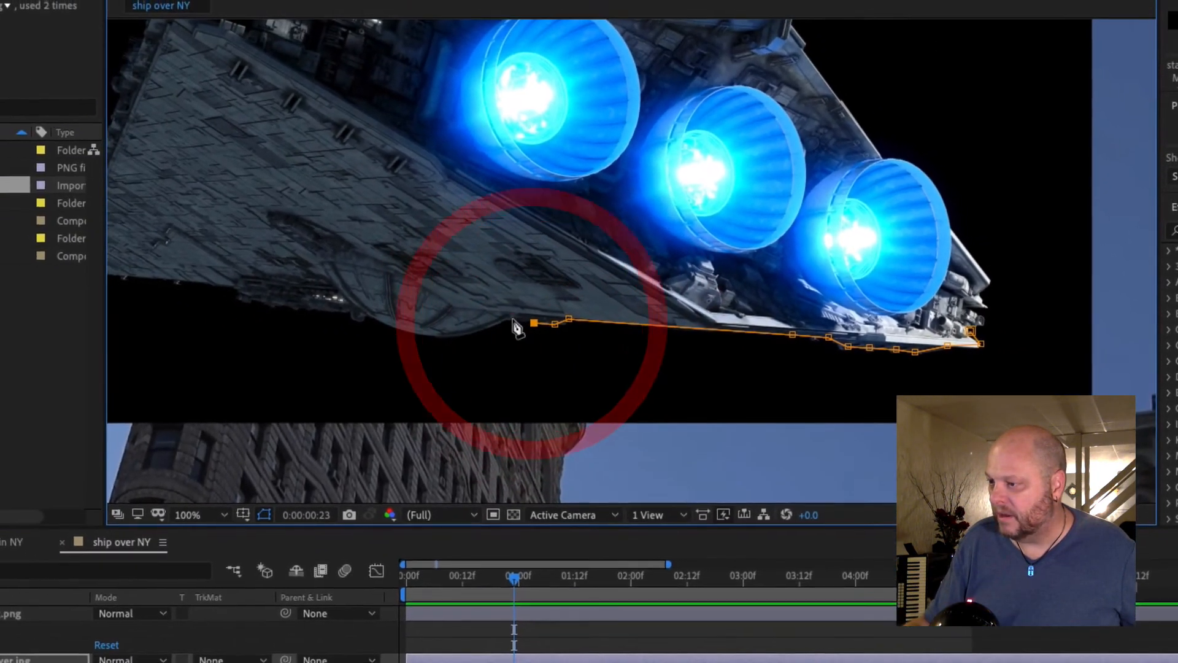
pyautogui.click(495, 318)
pyautogui.click(480, 321)
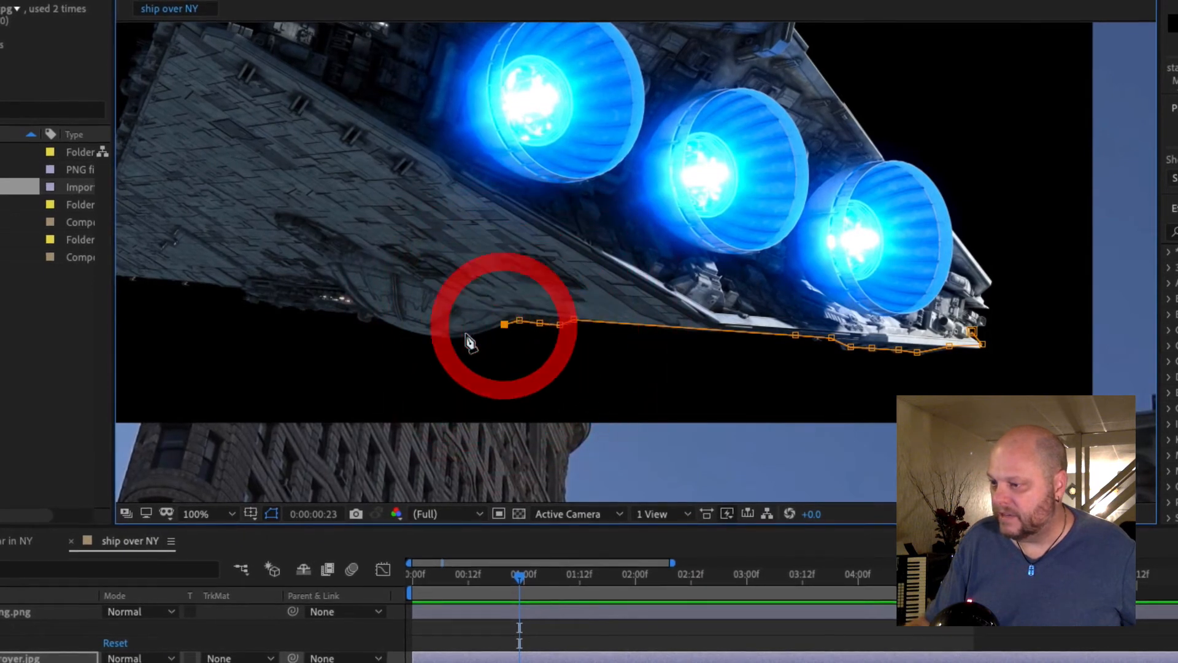
pyautogui.click(416, 332)
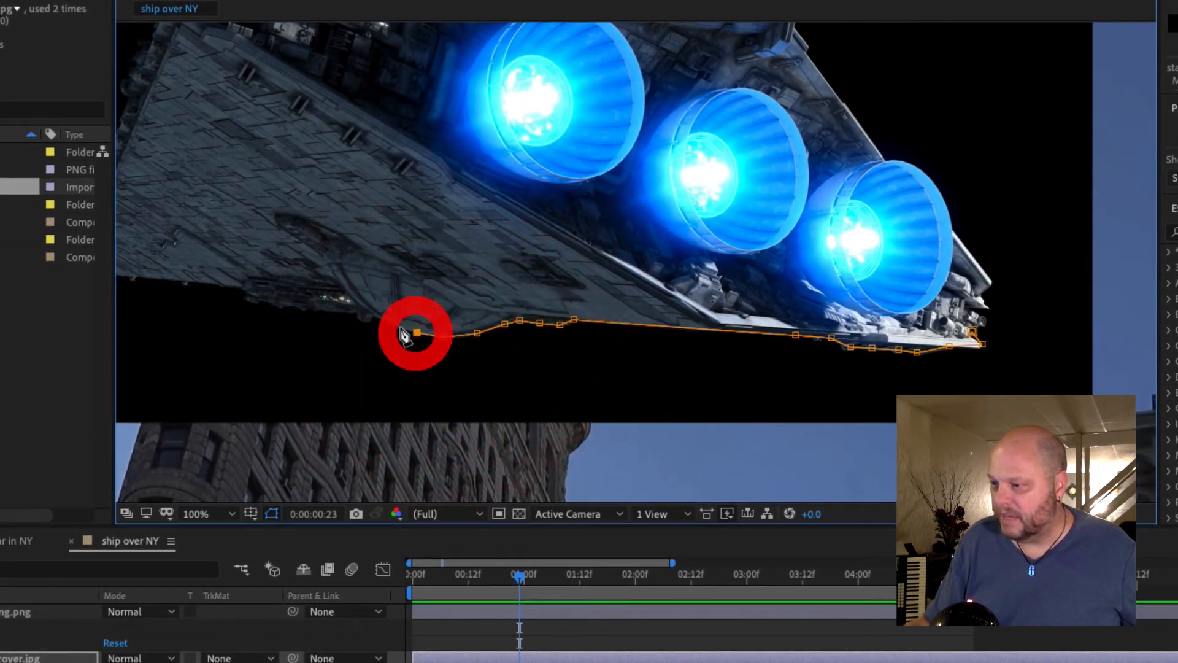
pyautogui.click(360, 313)
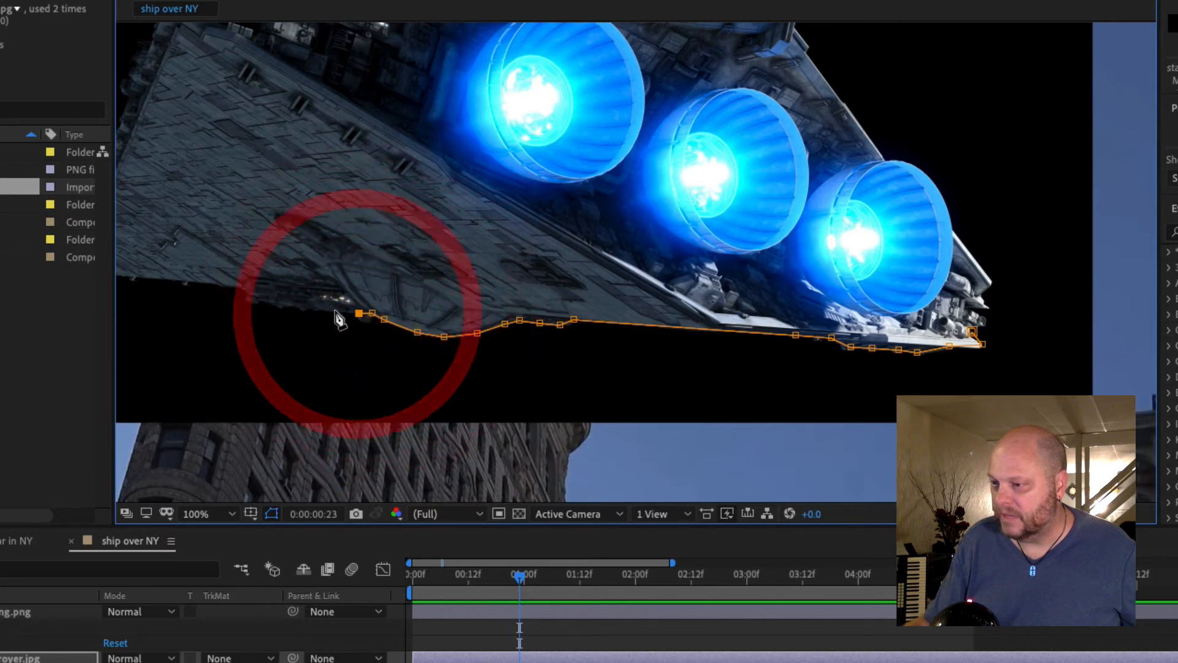
# Extend the ship mask from the underside bulge along the remaining bottom edge to the hull's lower left corner
pyautogui.click(328, 311)
pyautogui.click(293, 308)
pyautogui.click(268, 302)
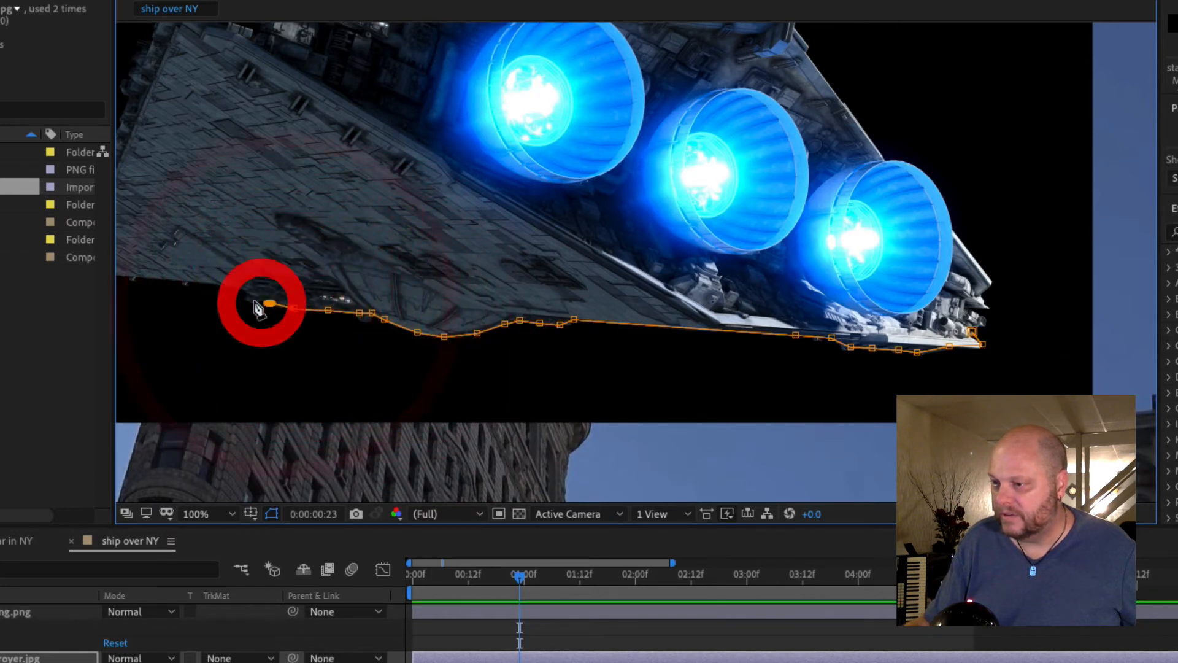
pyautogui.click(245, 299)
pyautogui.click(241, 296)
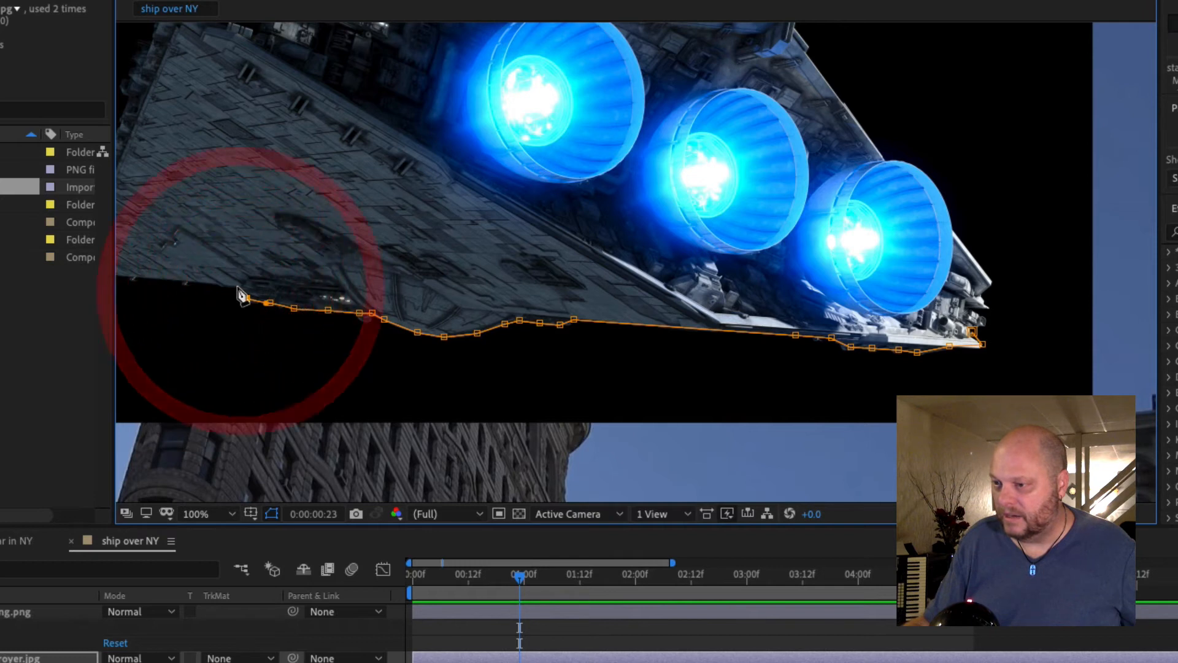
pyautogui.moveTo(243, 297); pyautogui.dragTo(509, 351)
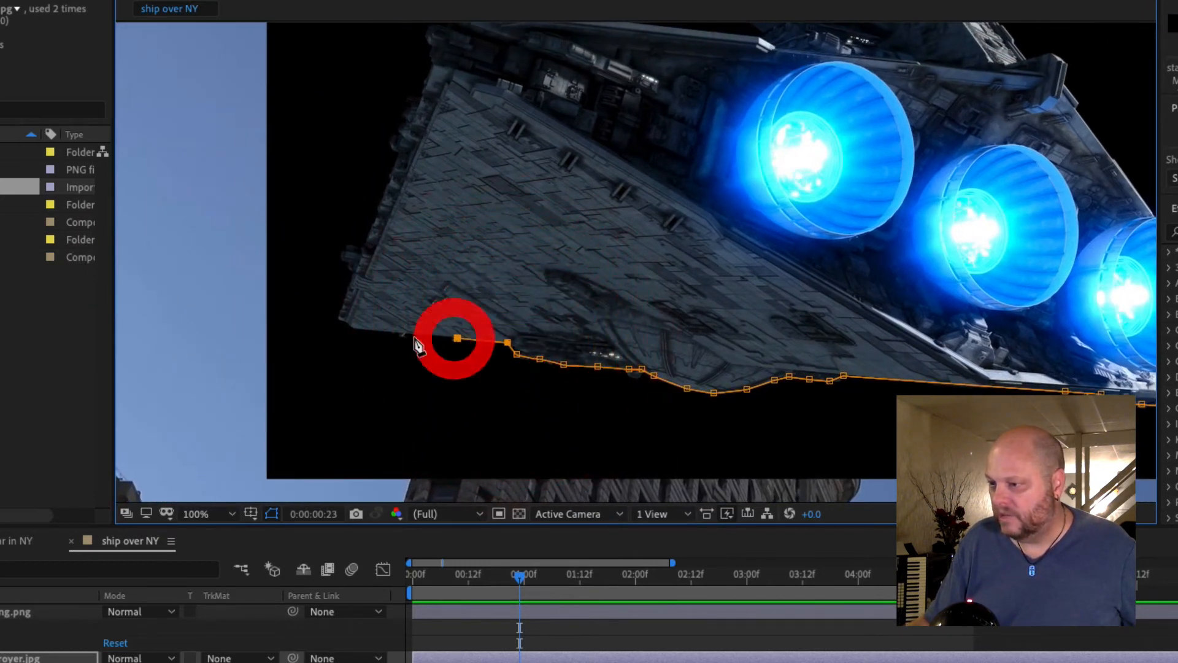
pyautogui.click(405, 335)
pyautogui.click(351, 326)
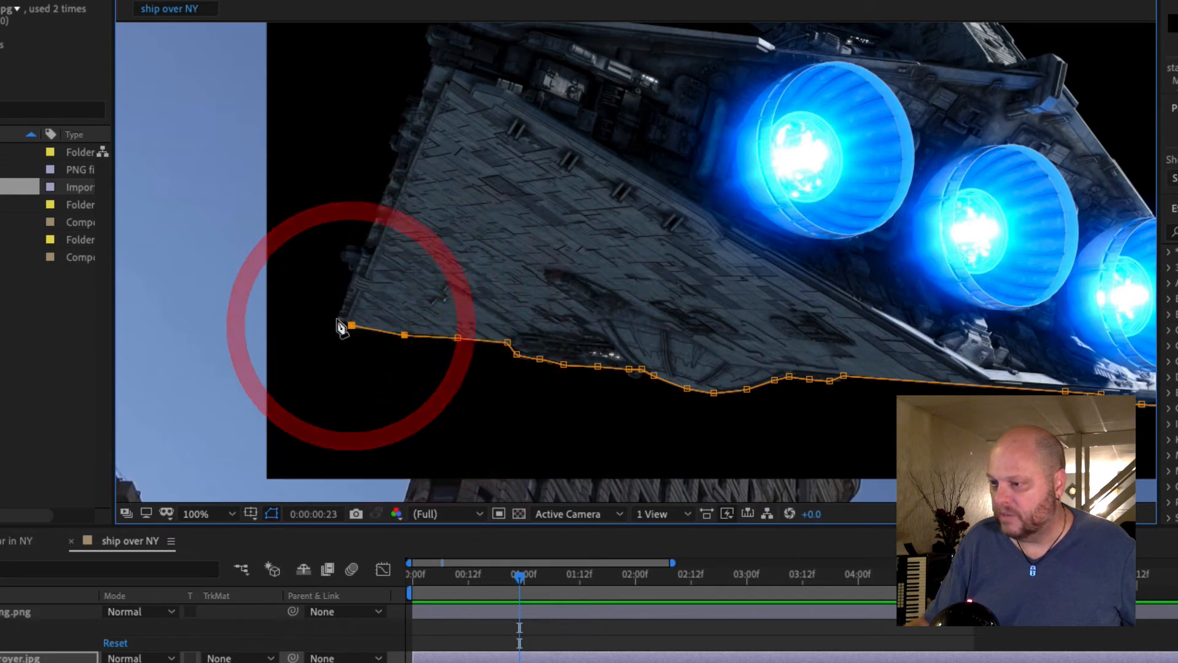
# Trace the mask around the hull's lower left corner and up its left side, following the small protrusions
pyautogui.click(336, 318)
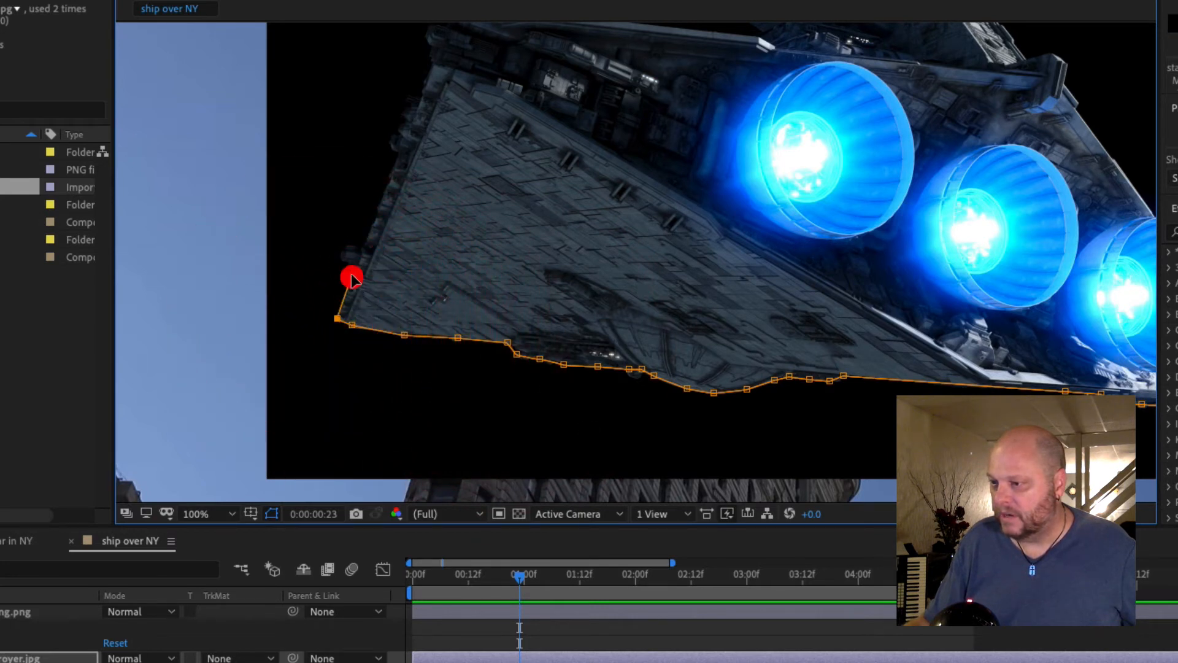
pyautogui.click(352, 277)
pyautogui.click(344, 256)
pyautogui.click(347, 246)
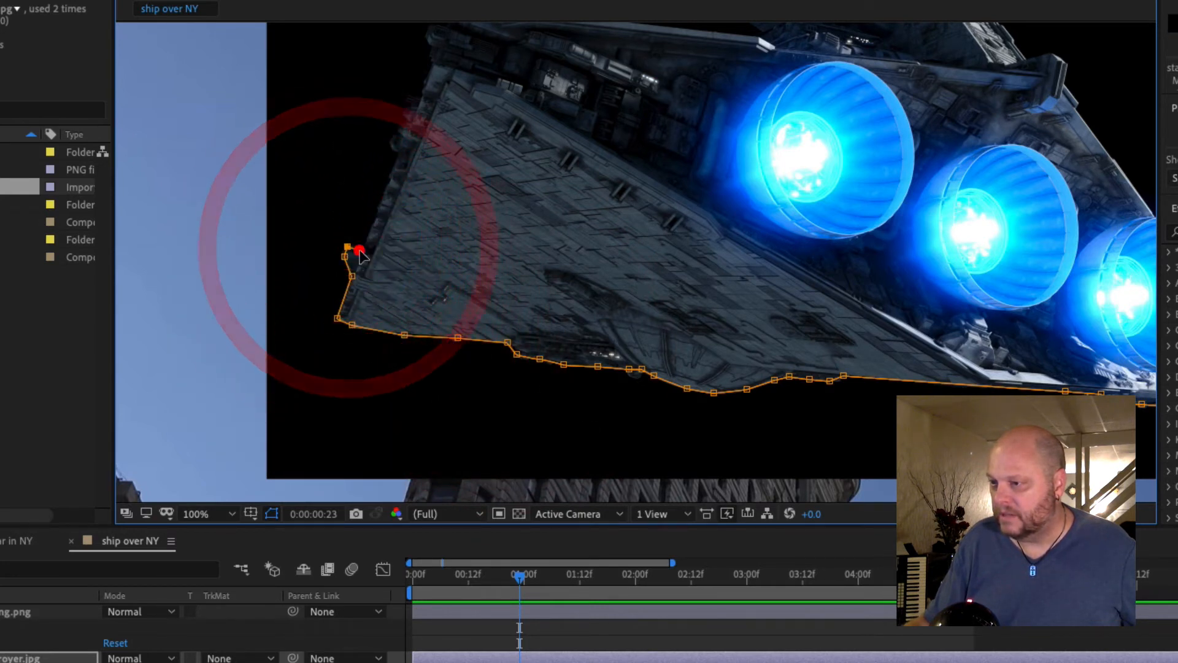
pyautogui.click(359, 251)
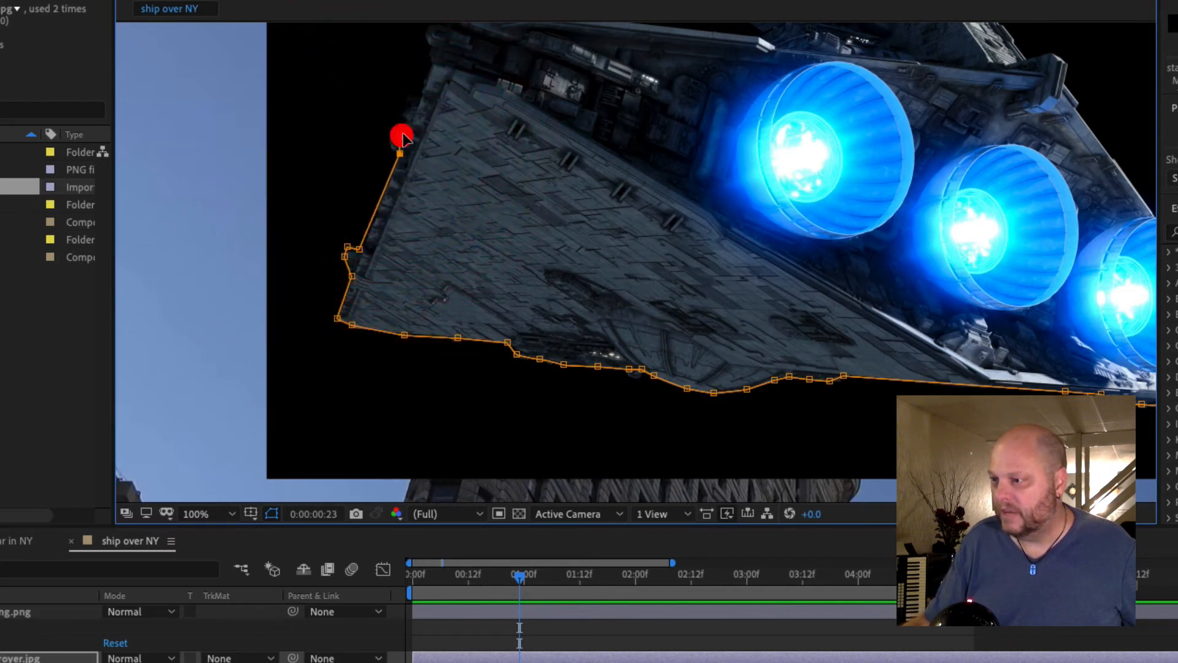
pyautogui.click(400, 134)
pyautogui.click(408, 120)
pyautogui.click(417, 99)
# Carry the mask around the hull's upper left corner and along the top edge to the base of the bridge structure
pyautogui.press('space')
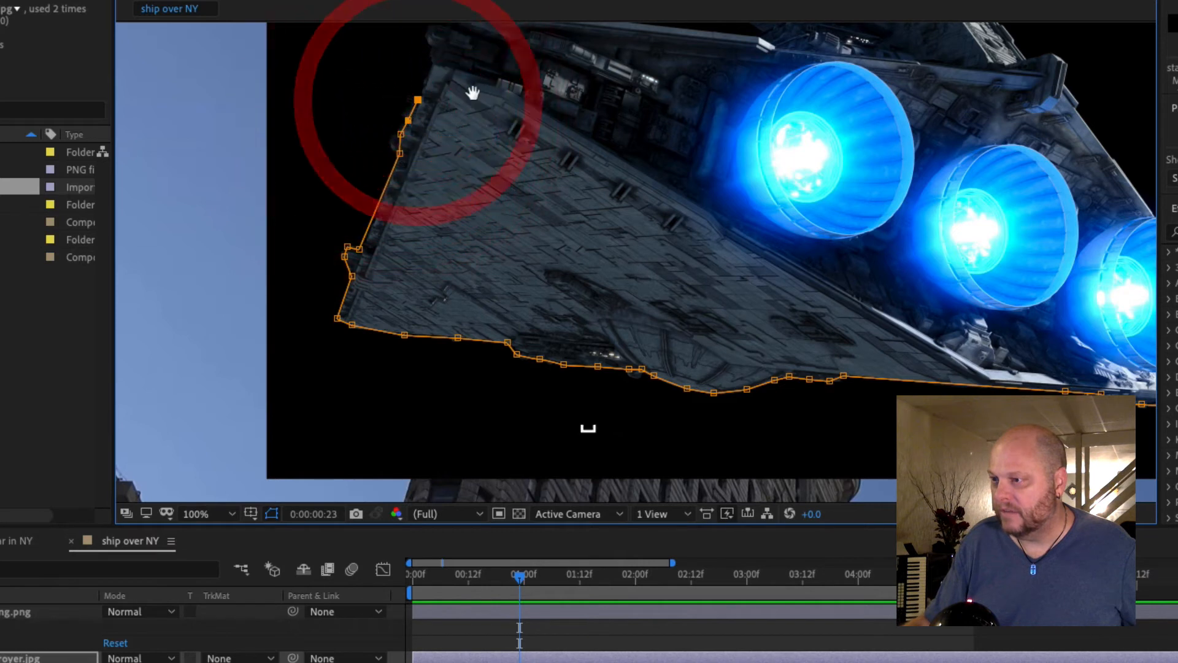
pyautogui.moveTo(473, 92); pyautogui.dragTo(429, 246)
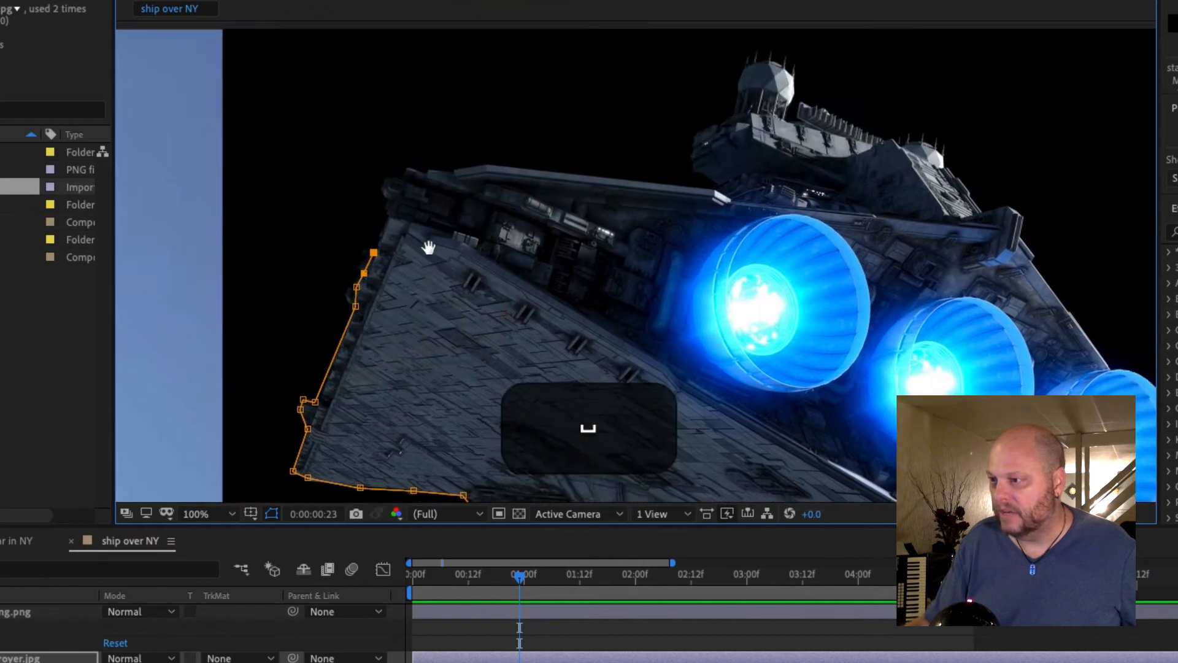
pyautogui.click(387, 201)
pyautogui.click(382, 183)
pyautogui.click(398, 180)
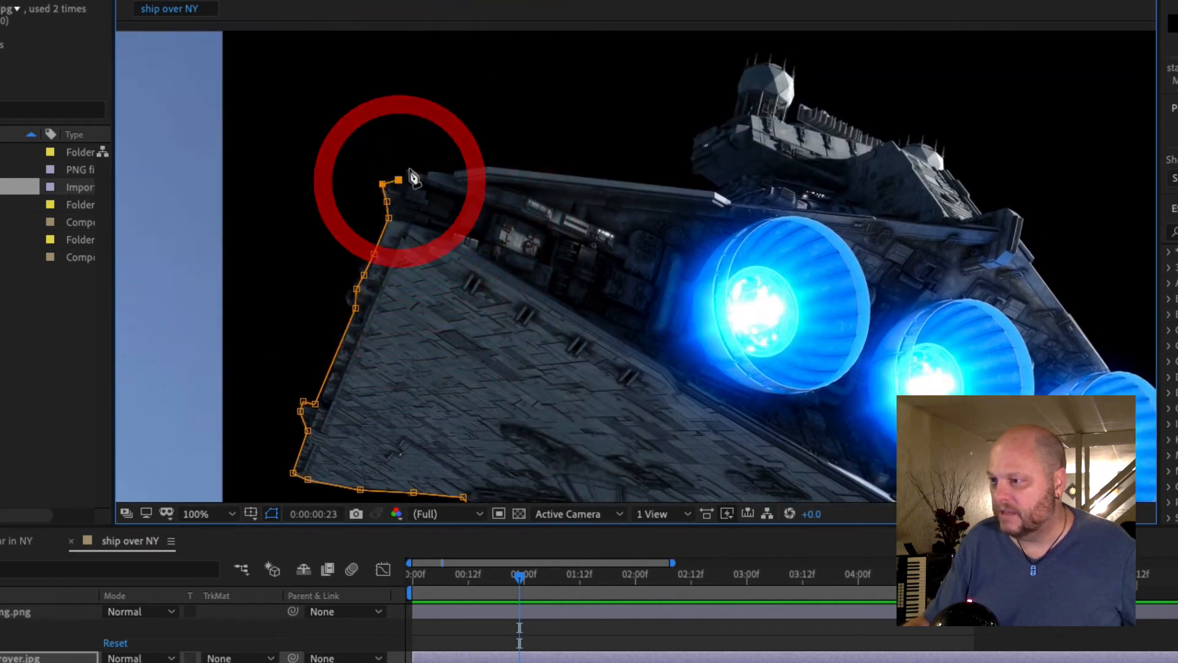
pyautogui.click(407, 167)
pyautogui.click(425, 173)
pyautogui.click(450, 173)
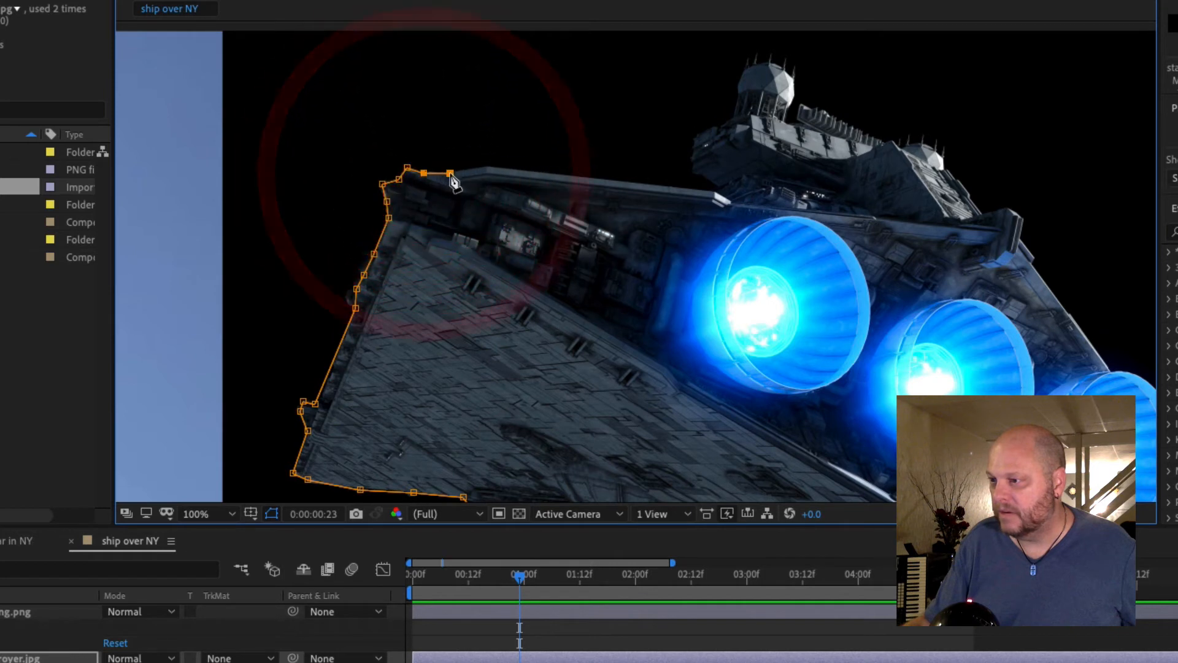
pyautogui.click(715, 191)
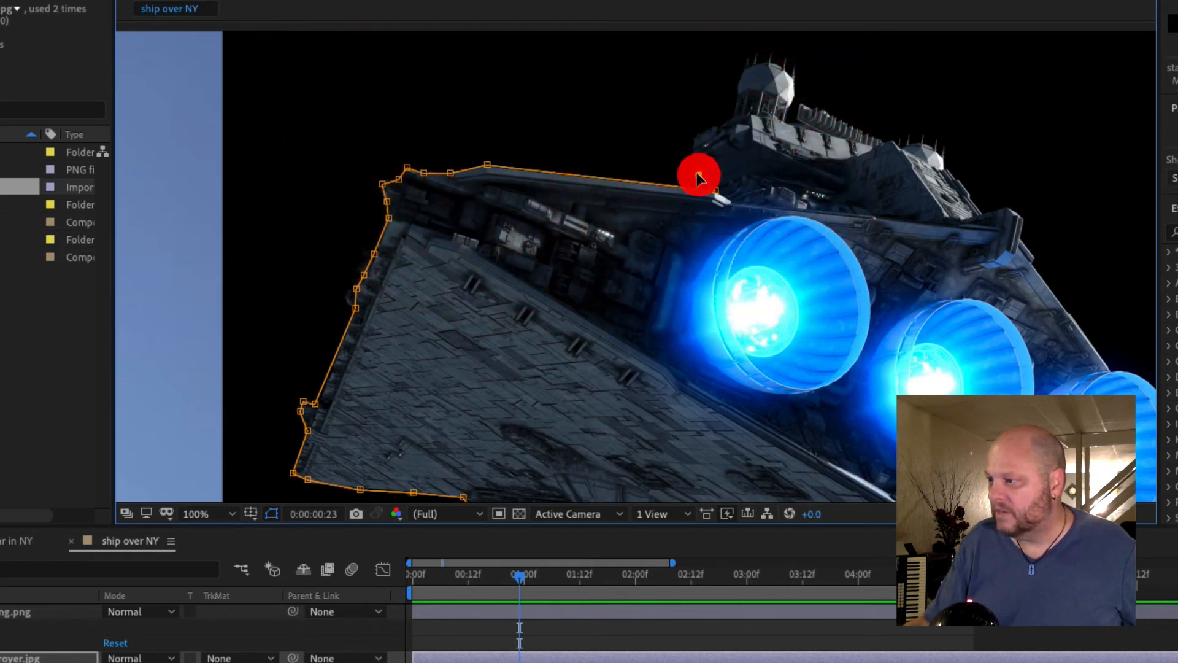
# Continue the ship mask up the near end of the bridge structure, around its tall dome and down to the deck behind it
pyautogui.click(698, 175)
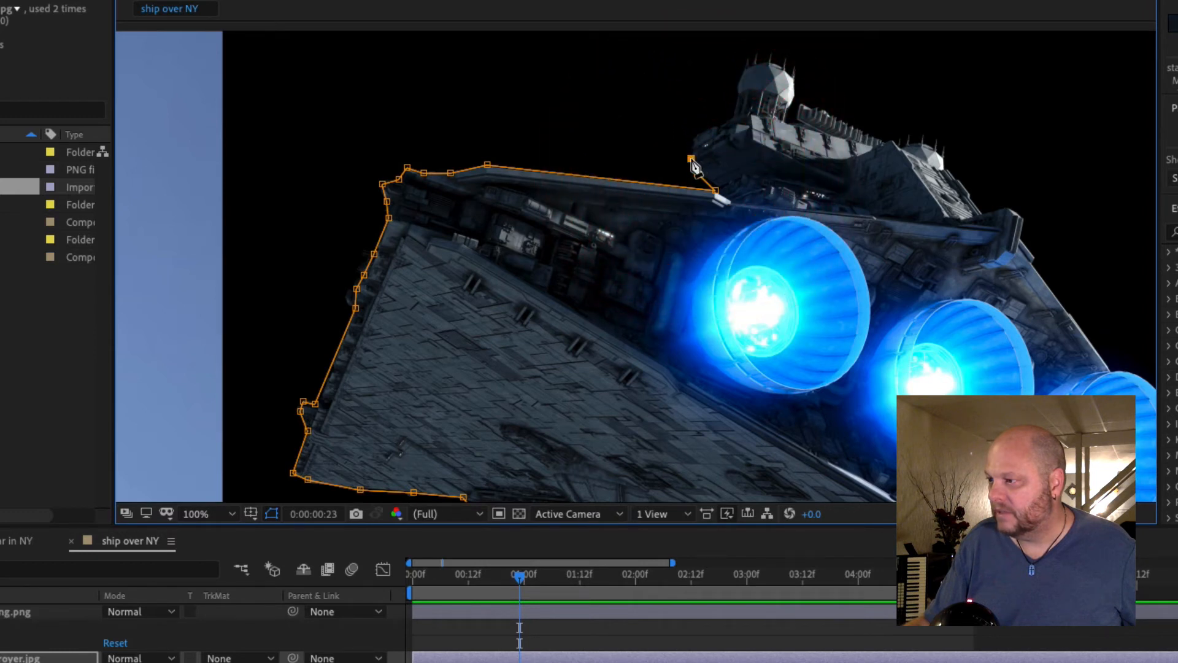
pyautogui.click(732, 119)
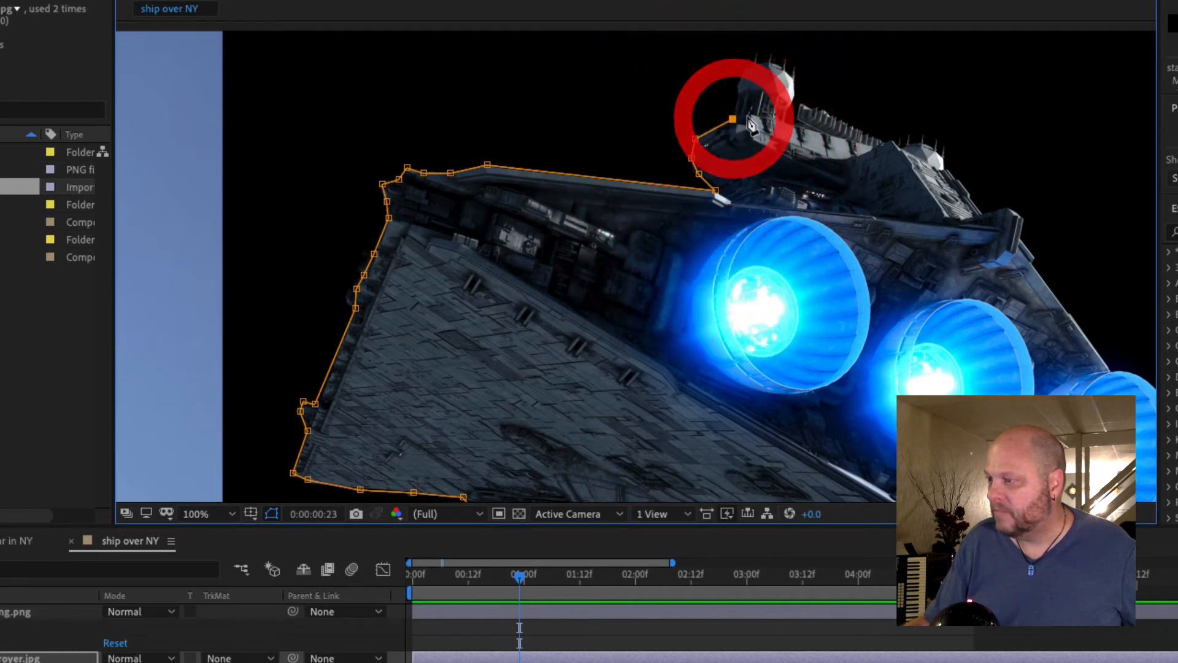
pyautogui.click(745, 67)
pyautogui.click(776, 63)
pyautogui.click(792, 77)
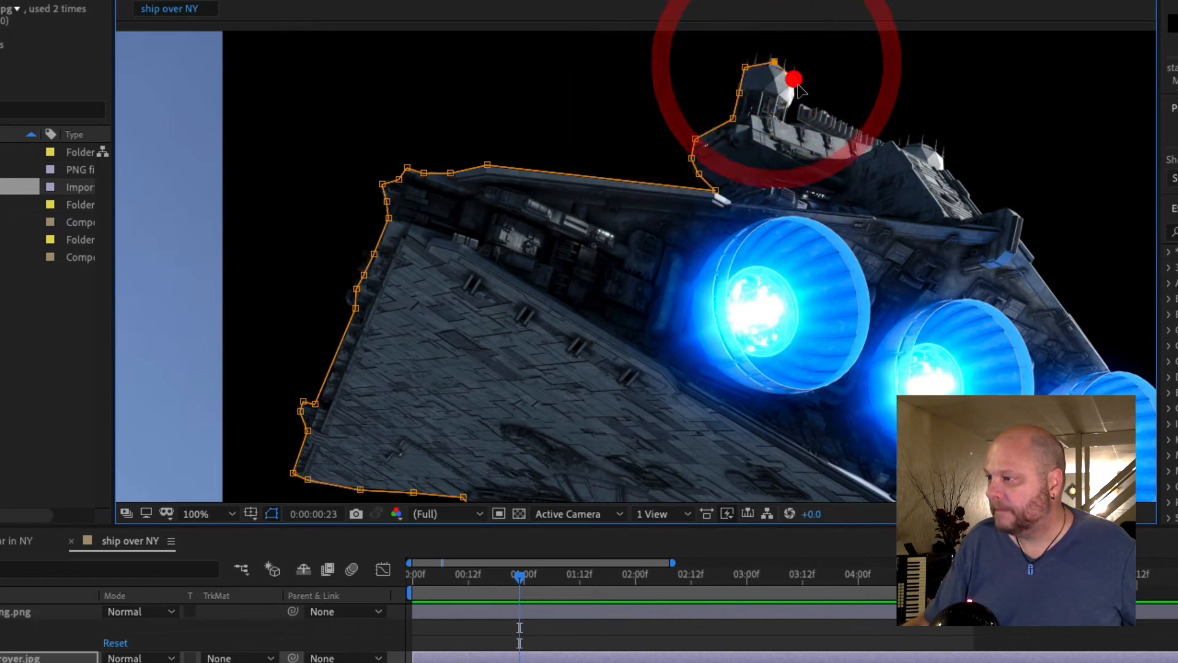
pyautogui.click(794, 96)
pyautogui.click(786, 108)
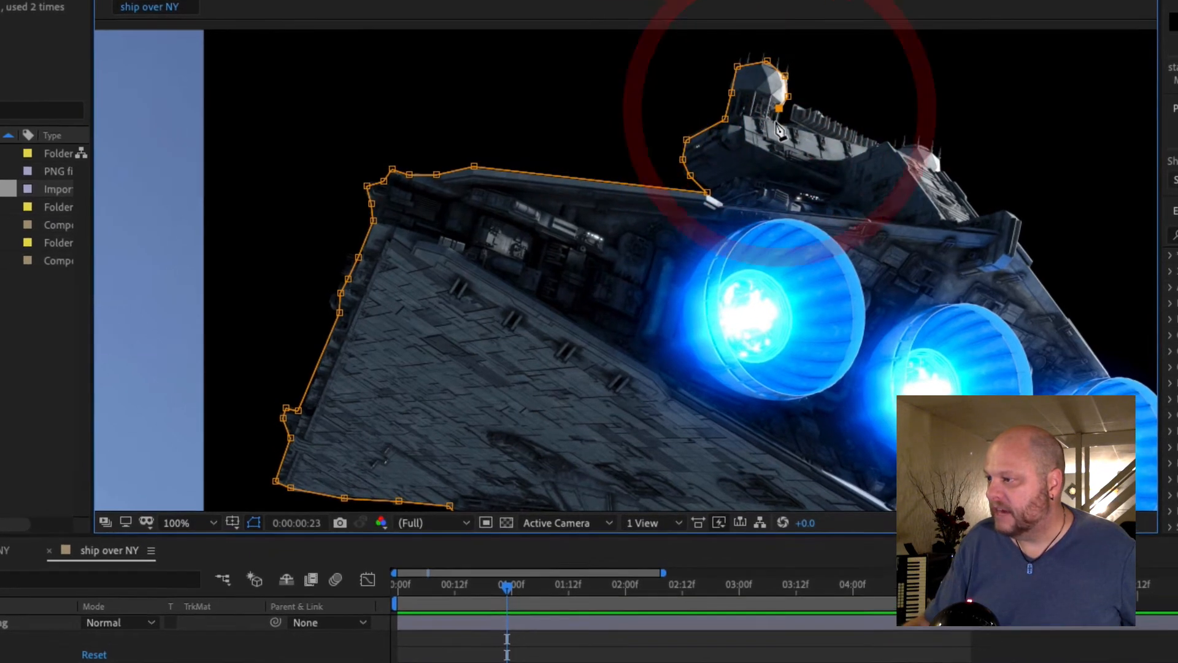
pyautogui.click(784, 121)
pyautogui.click(800, 124)
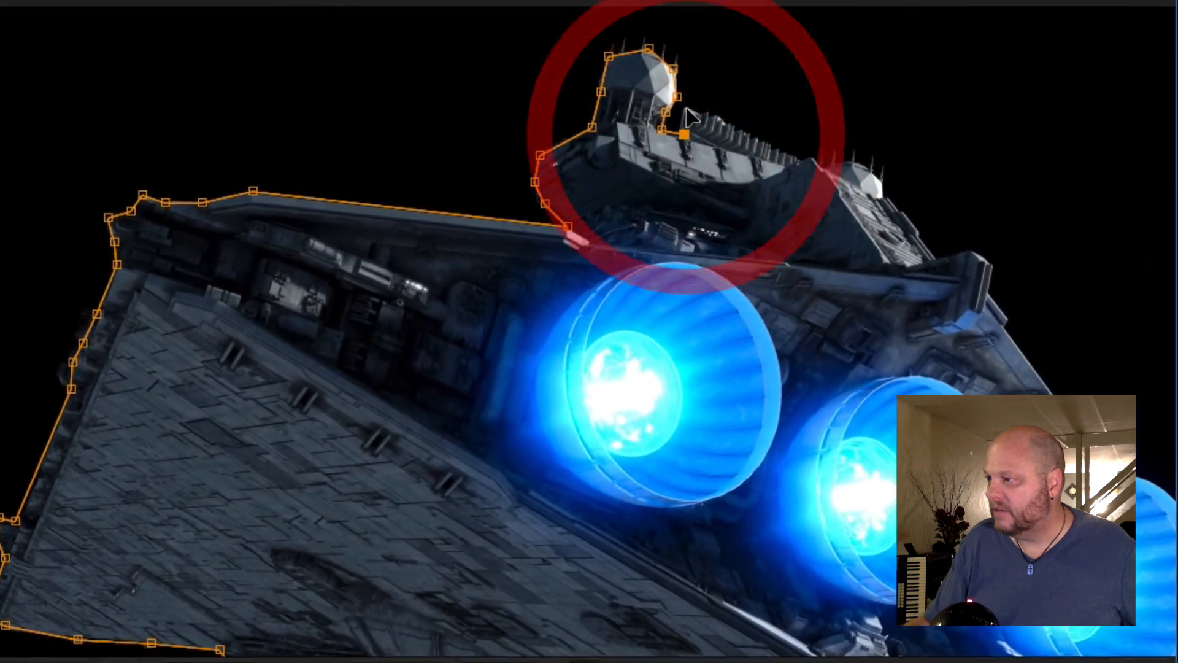
pyautogui.click(690, 108)
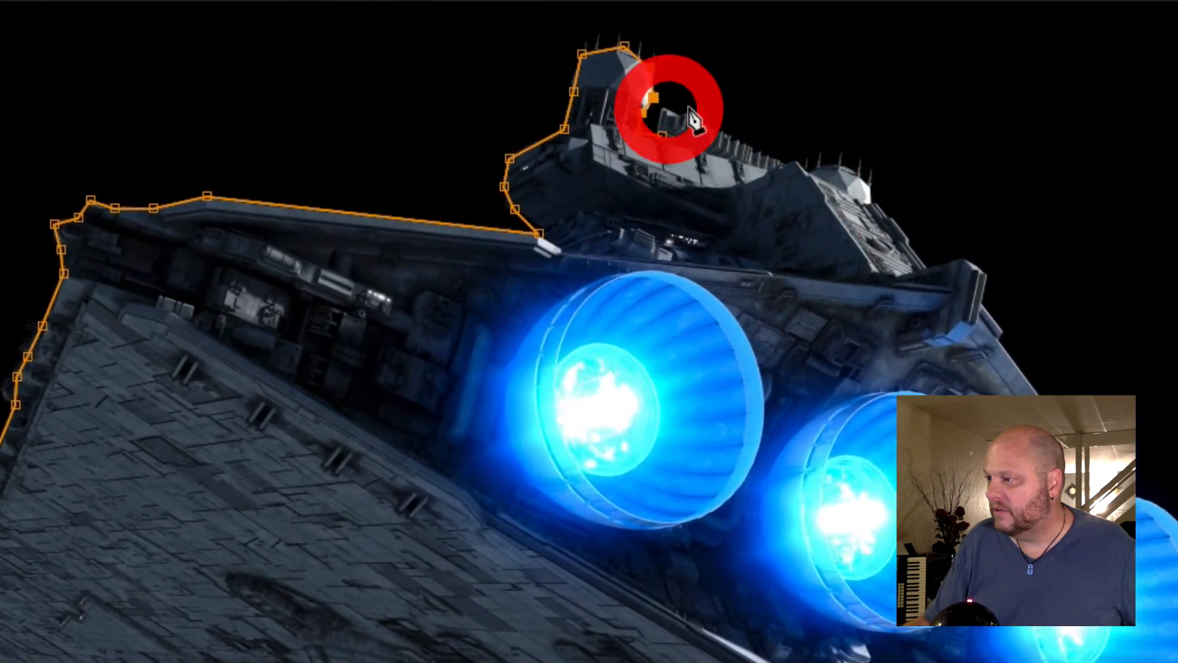
pyautogui.click(695, 108)
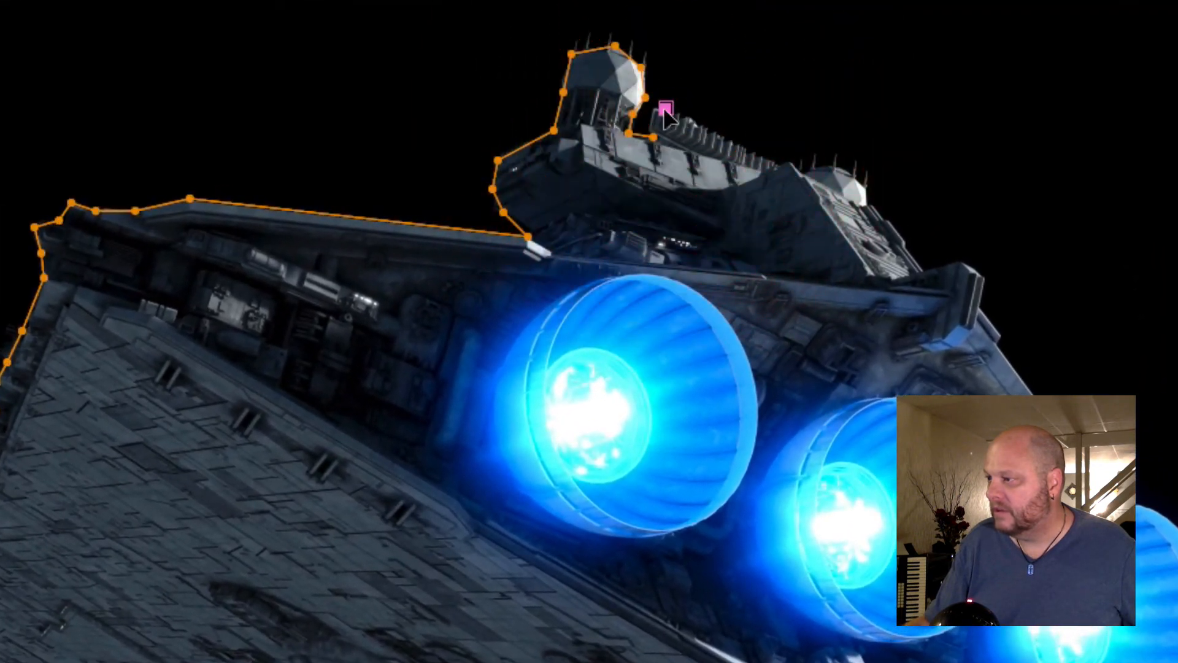
pyautogui.press('super+z')
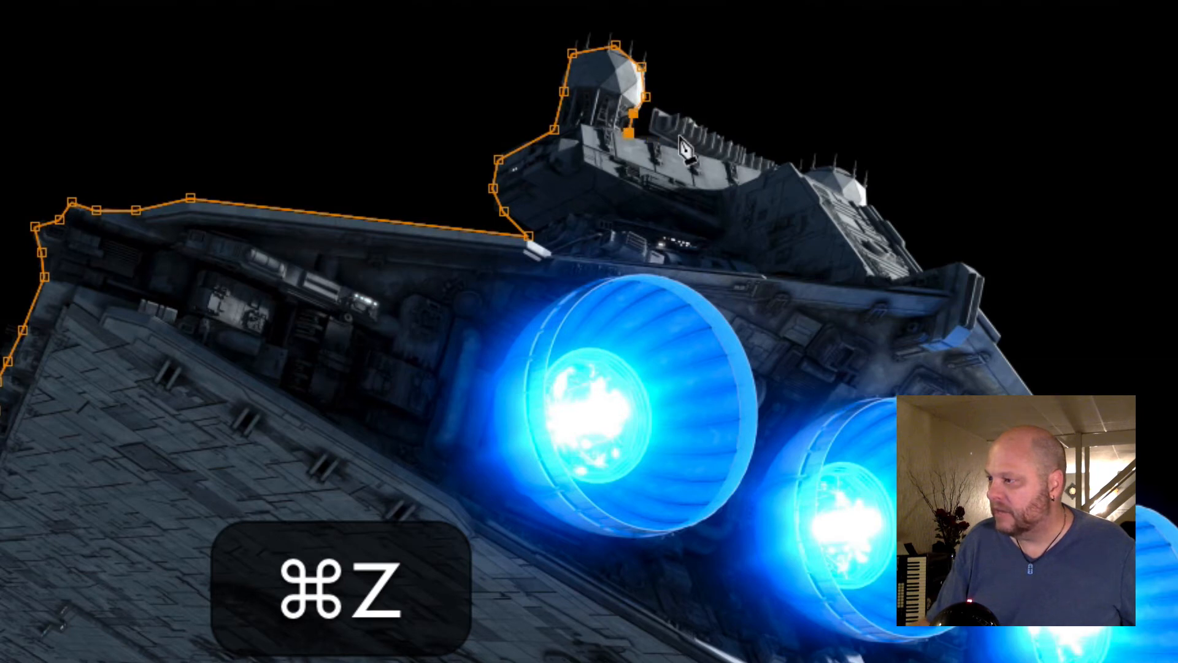
# Extend the mask from the tall dome's base along the row of ribs on the bridge deck to the second dome
pyautogui.click(651, 135)
pyautogui.click(669, 114)
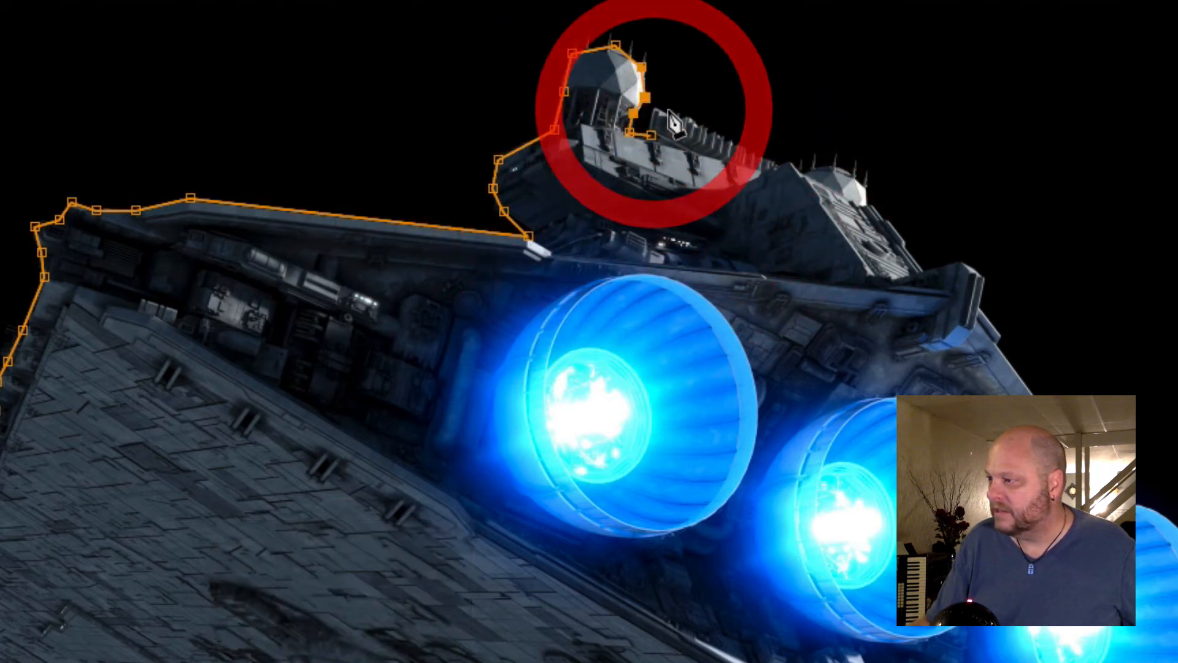
pyautogui.click(672, 114)
pyautogui.press('super+z')
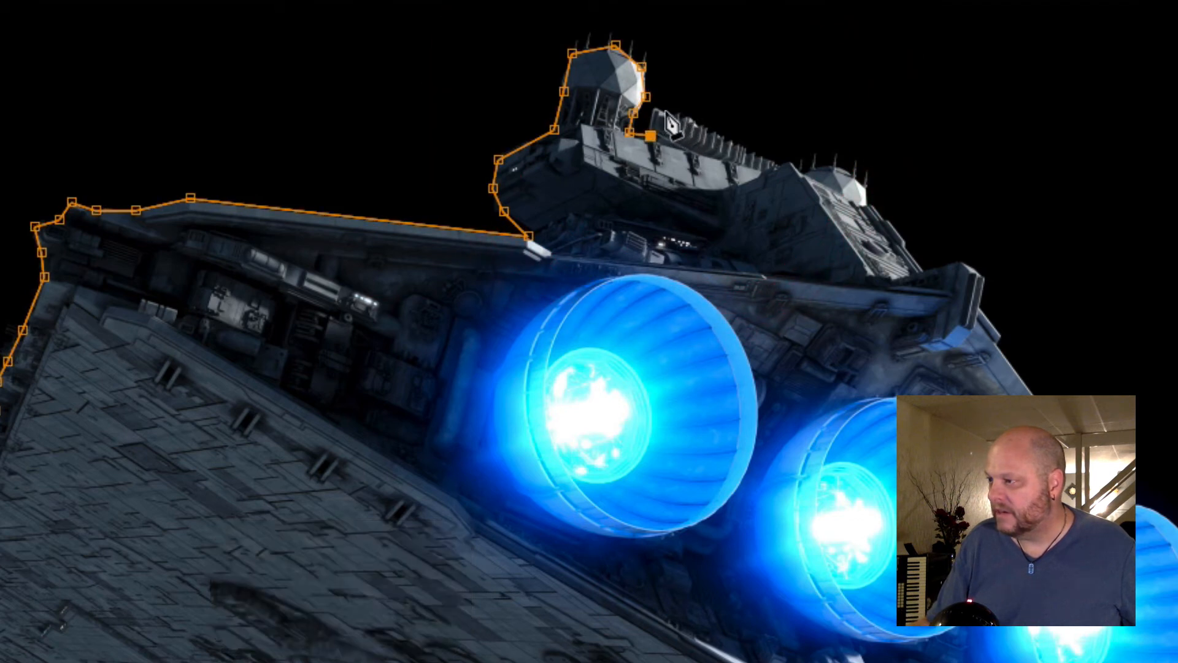
pyautogui.click(666, 111)
pyautogui.click(683, 114)
pyautogui.click(716, 125)
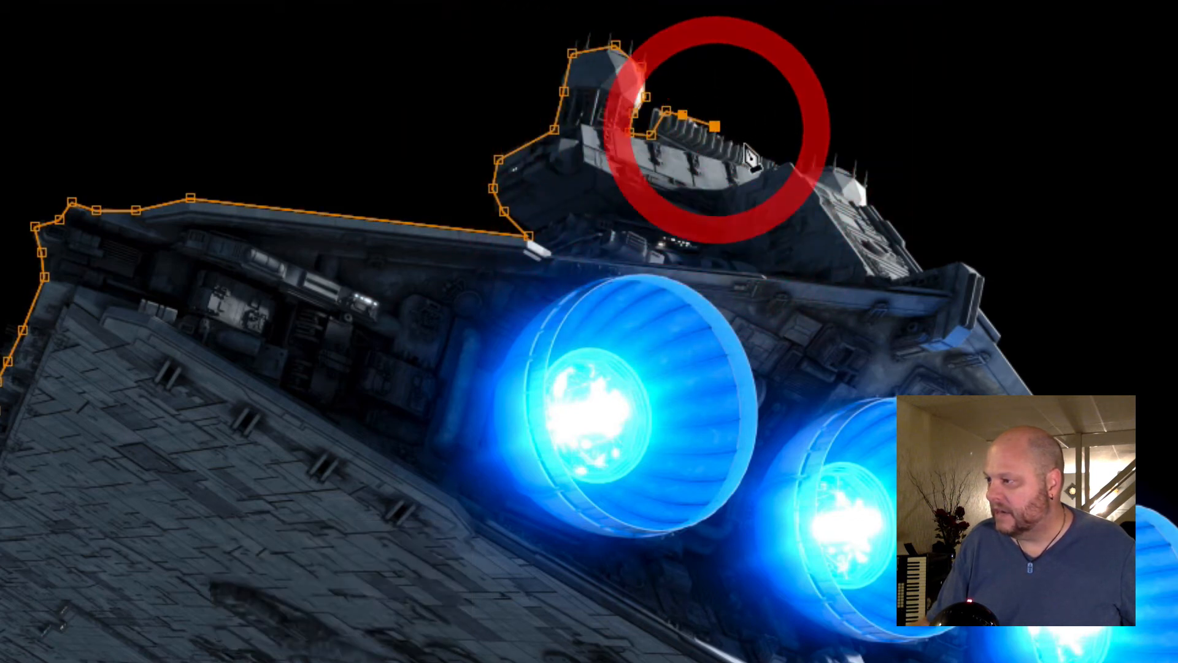
pyautogui.click(753, 146)
pyautogui.click(776, 158)
pyautogui.click(800, 166)
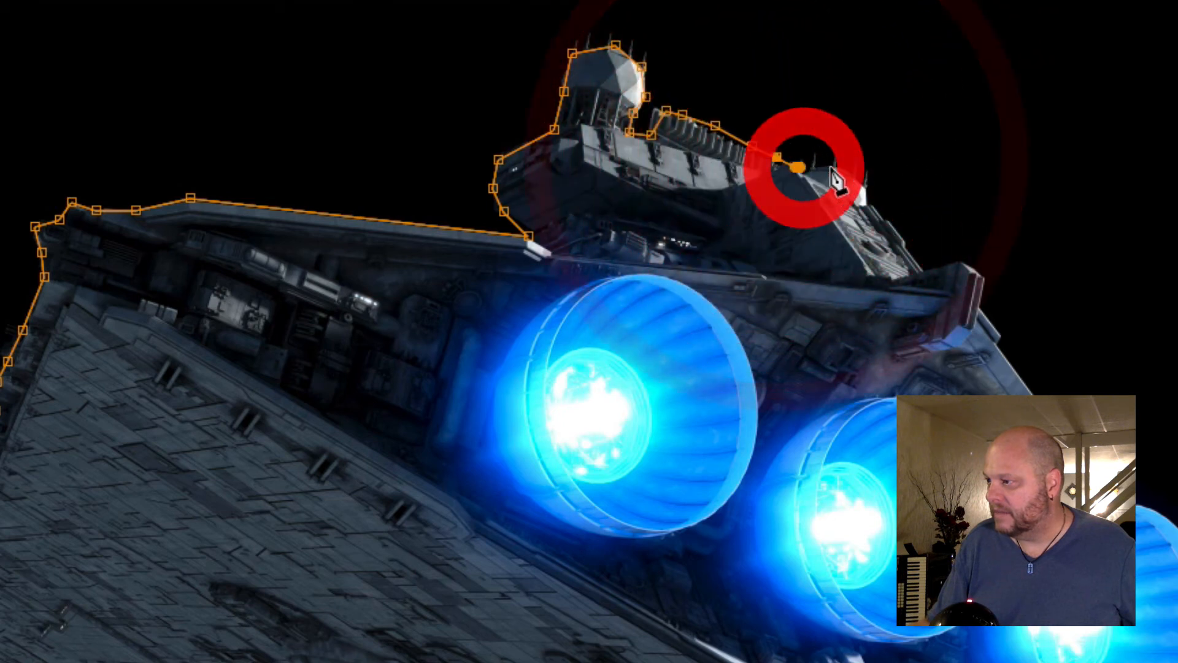
# Carry the mask over the bridge's second dome and down the sloping side to where it meets the hull
pyautogui.click(845, 165)
pyautogui.click(870, 186)
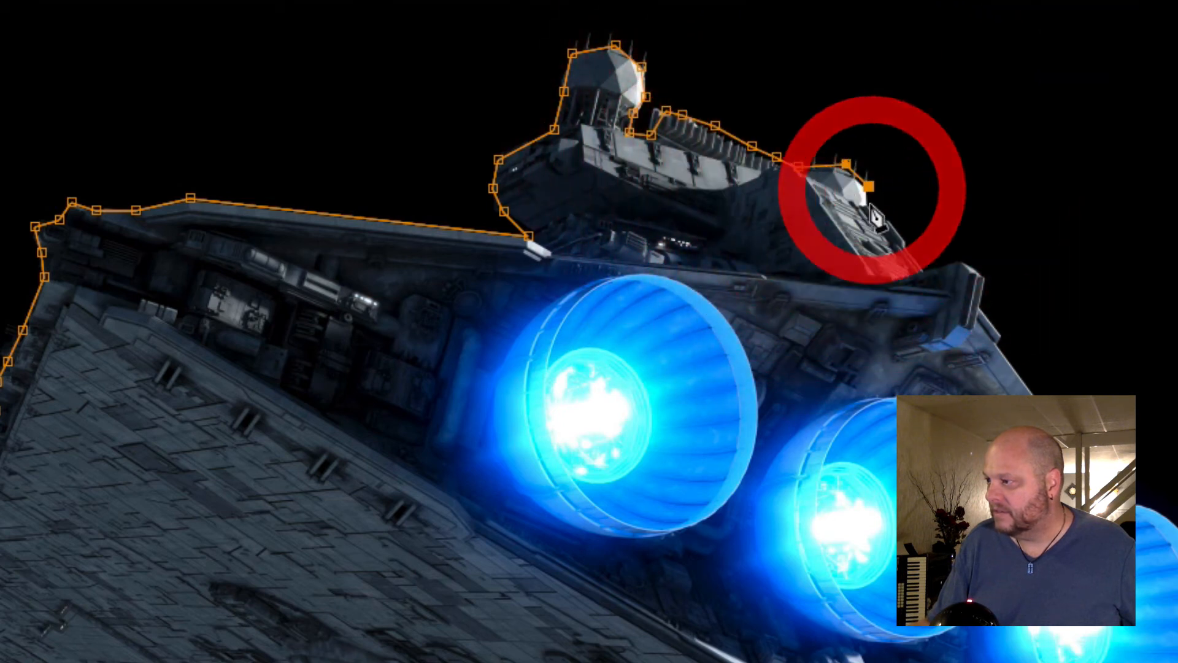
pyautogui.click(870, 206)
pyautogui.press('space')
pyautogui.moveTo(908, 201); pyautogui.dragTo(363, 145)
pyautogui.click(329, 155)
pyautogui.click(348, 176)
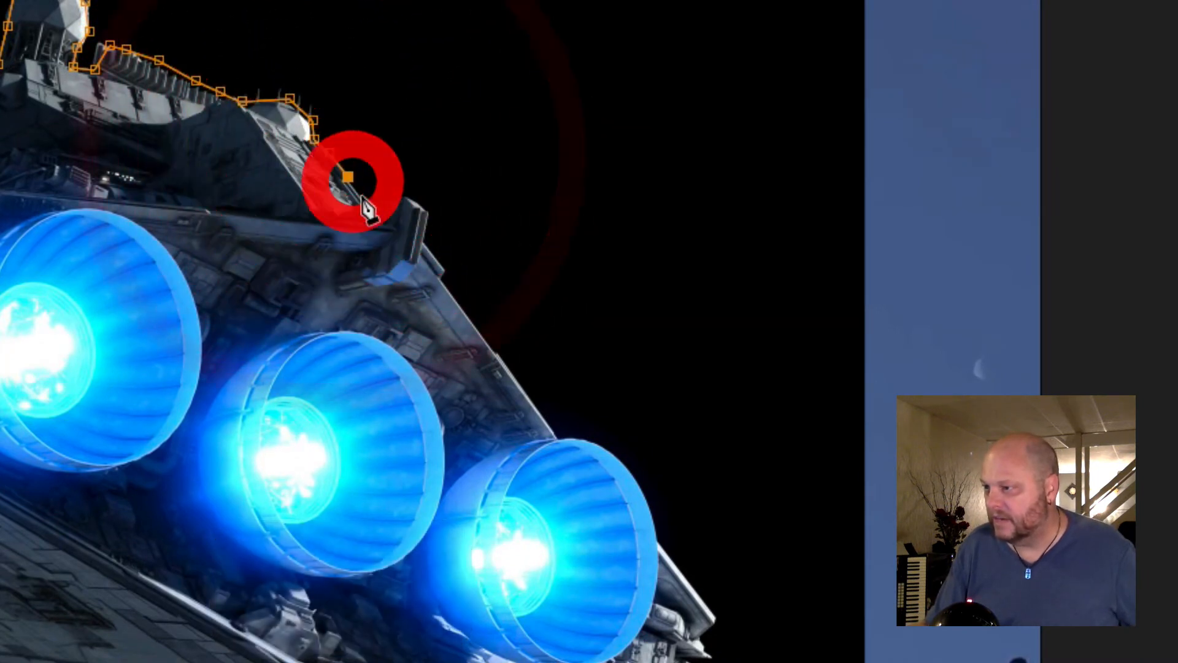
pyautogui.click(365, 200)
# Trace the mask around the upright fin beside the bridge and down the hull edge to the smallest engine
pyautogui.click(409, 198)
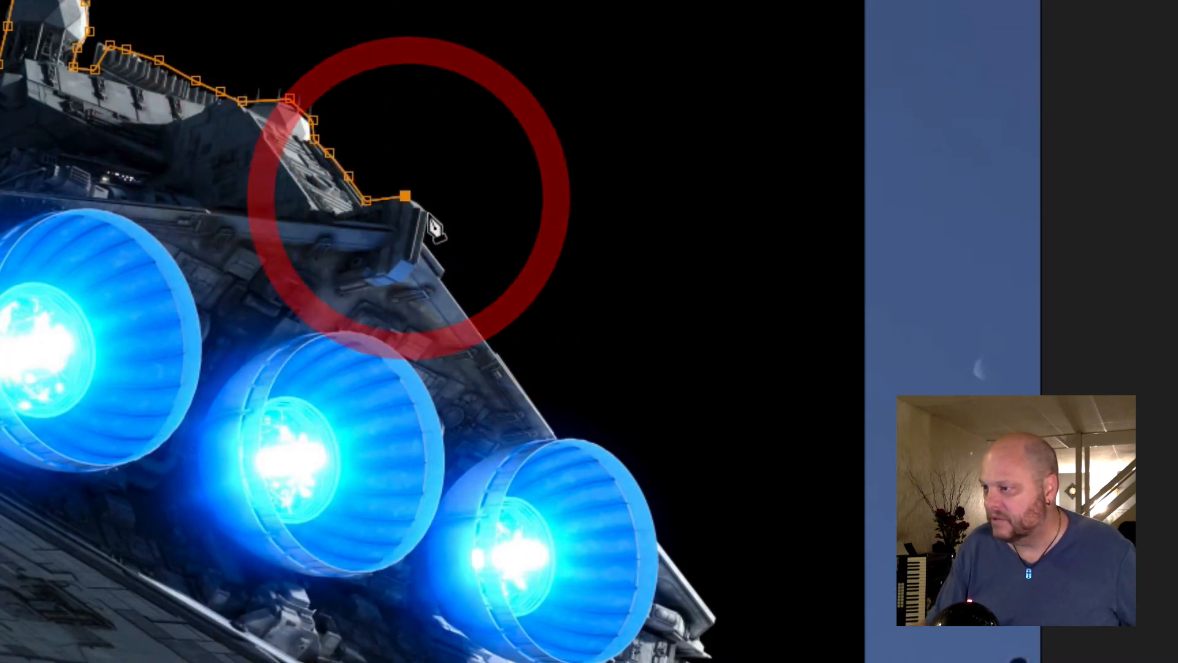
pyautogui.click(428, 214)
pyautogui.click(426, 242)
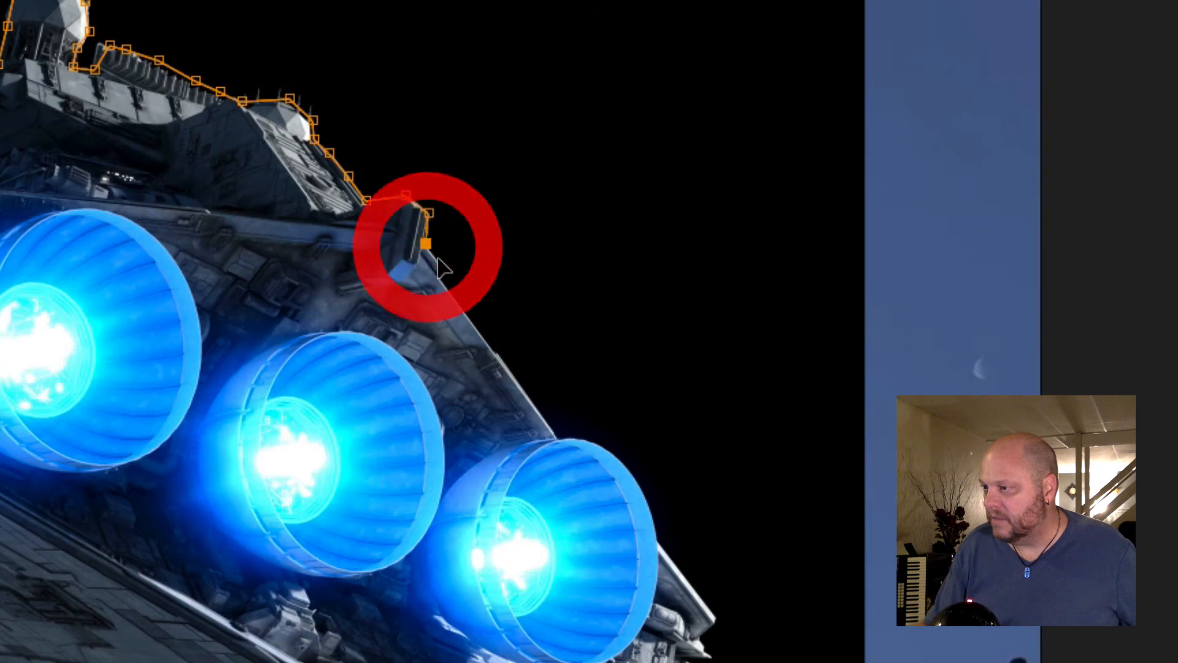
pyautogui.click(444, 266)
pyautogui.click(448, 283)
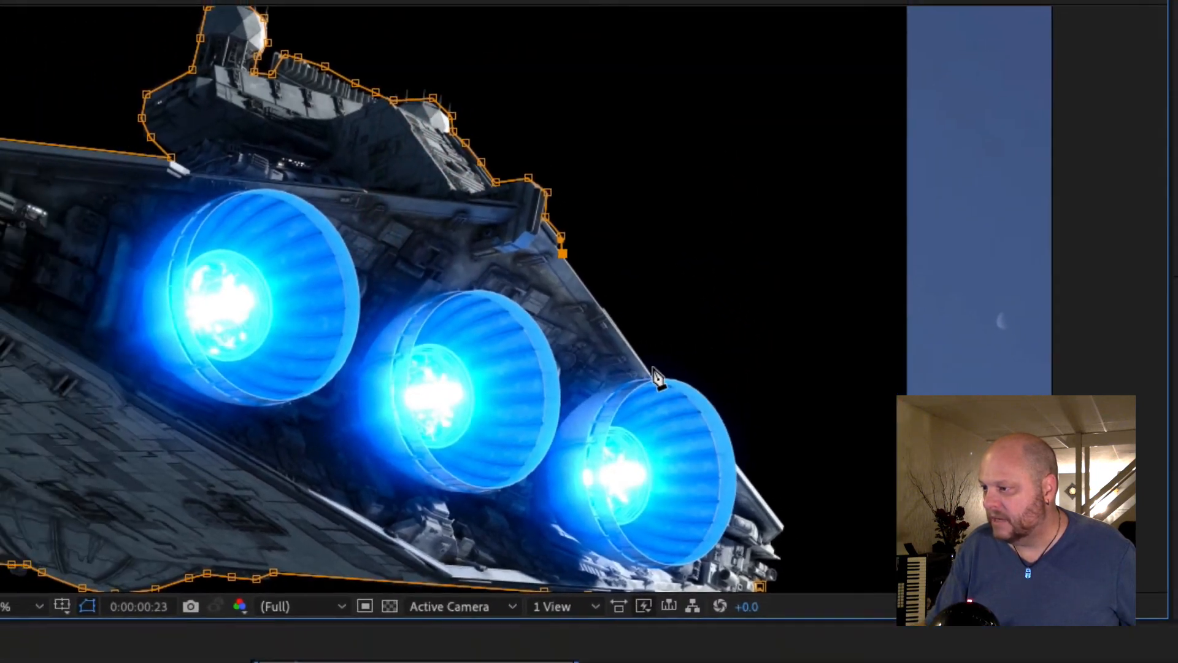
pyautogui.click(562, 424)
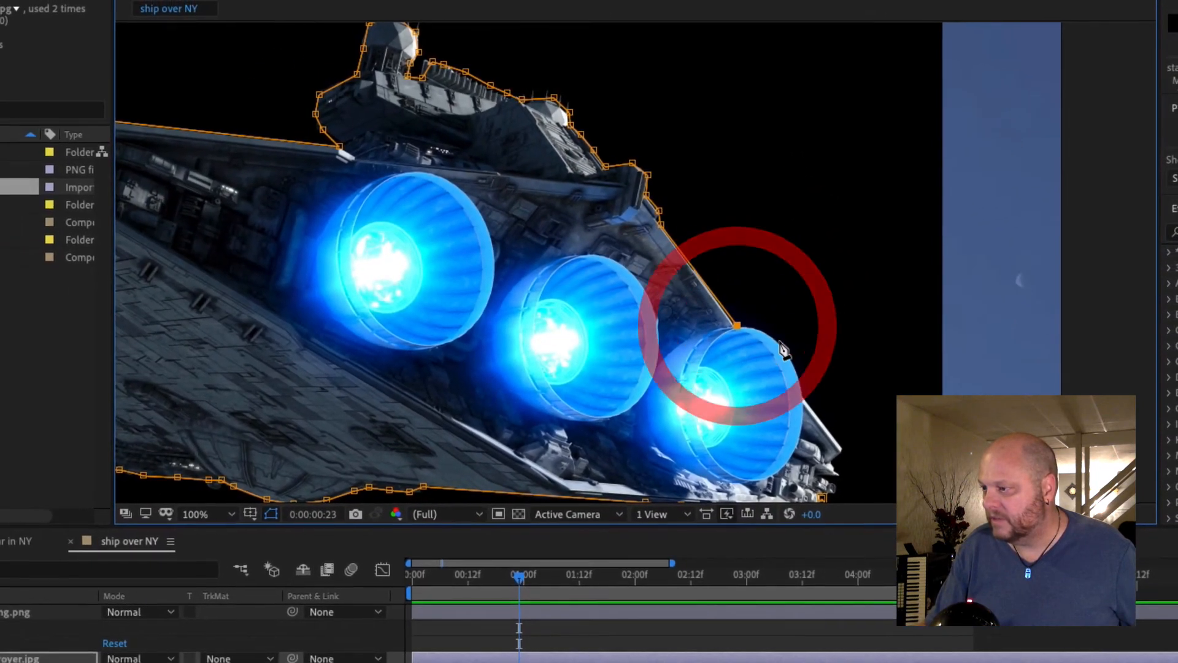
# Follow the outer rim of the smallest engine with the mask and continue to the hull's pointed end
pyautogui.click(760, 350)
pyautogui.click(796, 370)
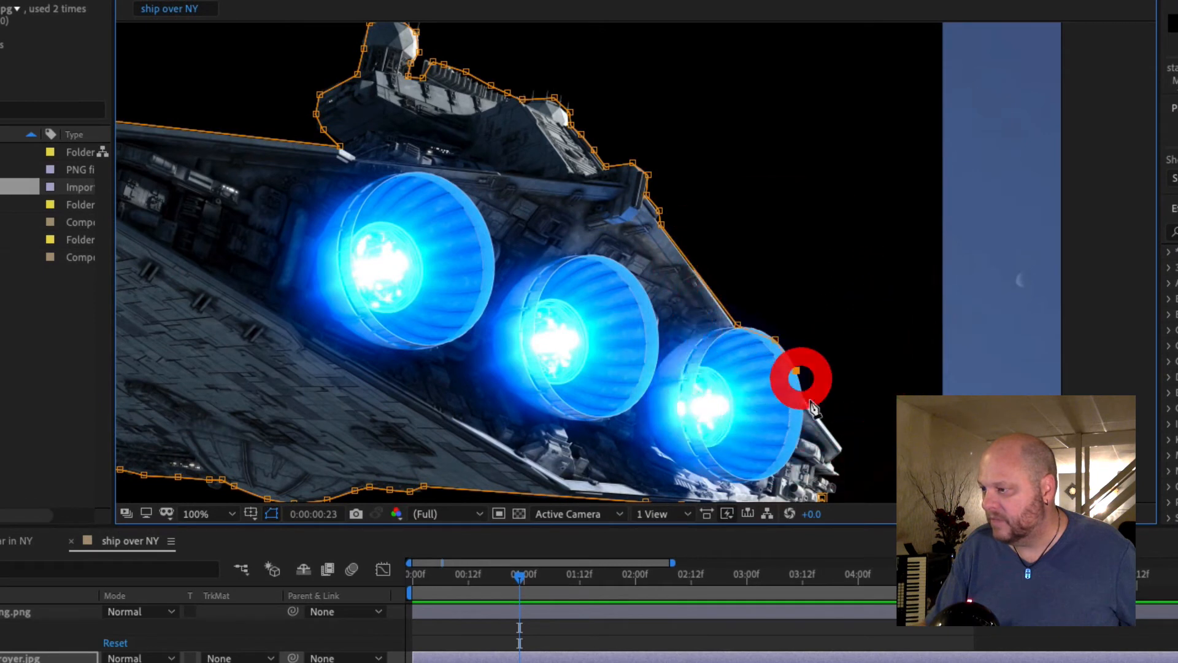
pyautogui.click(802, 396)
pyautogui.click(842, 447)
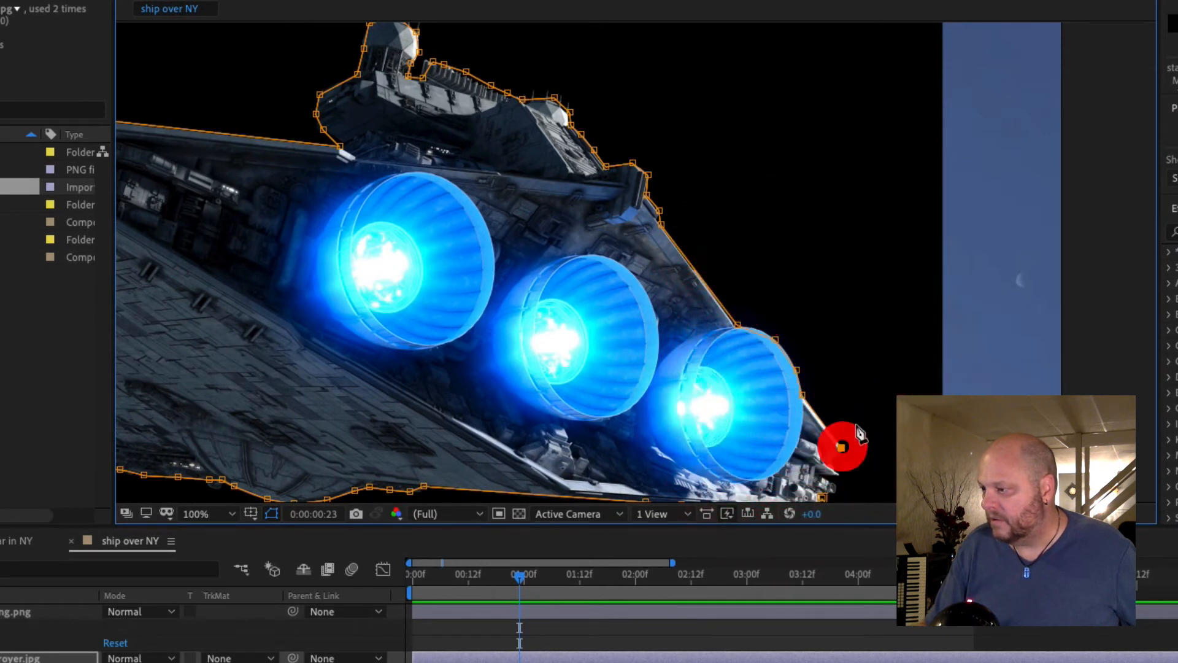
# Trace the small protrusions below the hull's pointed end and close the ship mask
pyautogui.moveTo(843, 447); pyautogui.dragTo(810, 367)
pyautogui.click(807, 359)
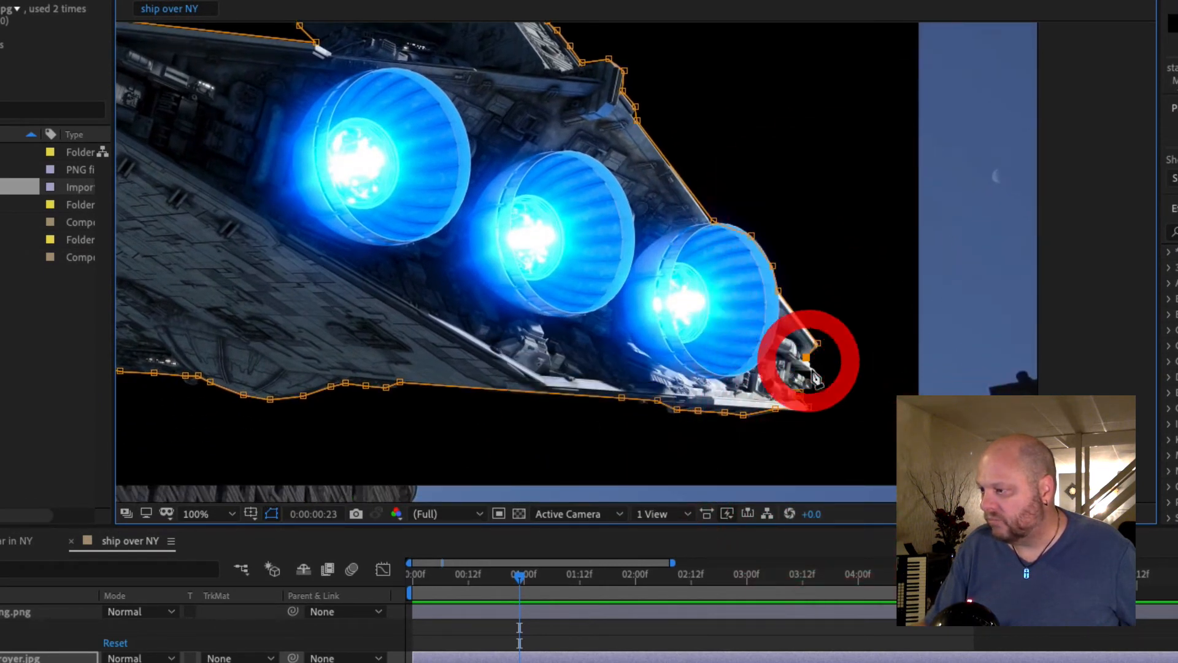
pyautogui.click(812, 370)
pyautogui.click(800, 375)
pyautogui.click(810, 387)
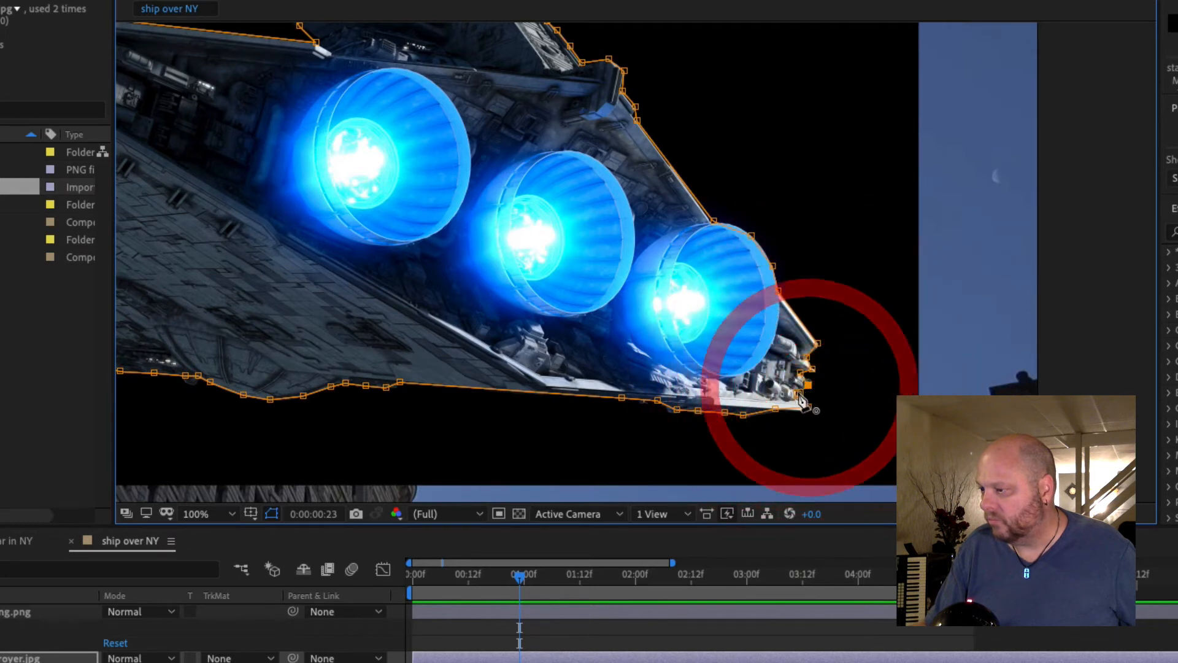
pyautogui.click(798, 394)
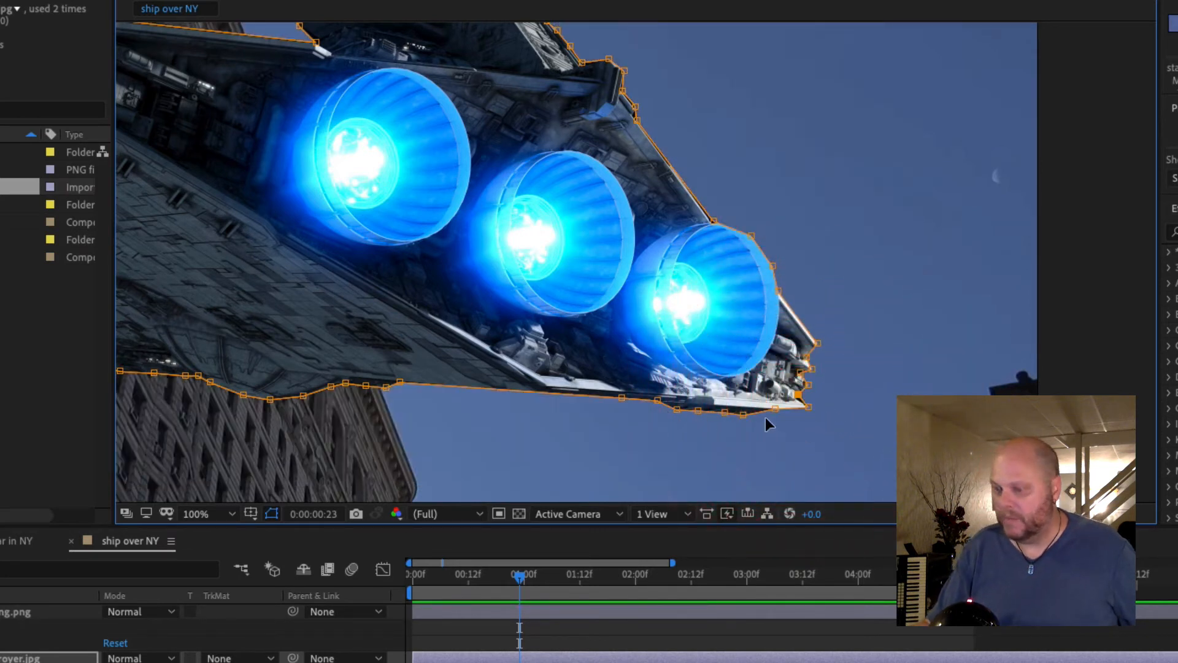
# Fit the whole composition in the viewer and turn on the visibility of the top nybuilding.png layer
pyautogui.click(232, 517)
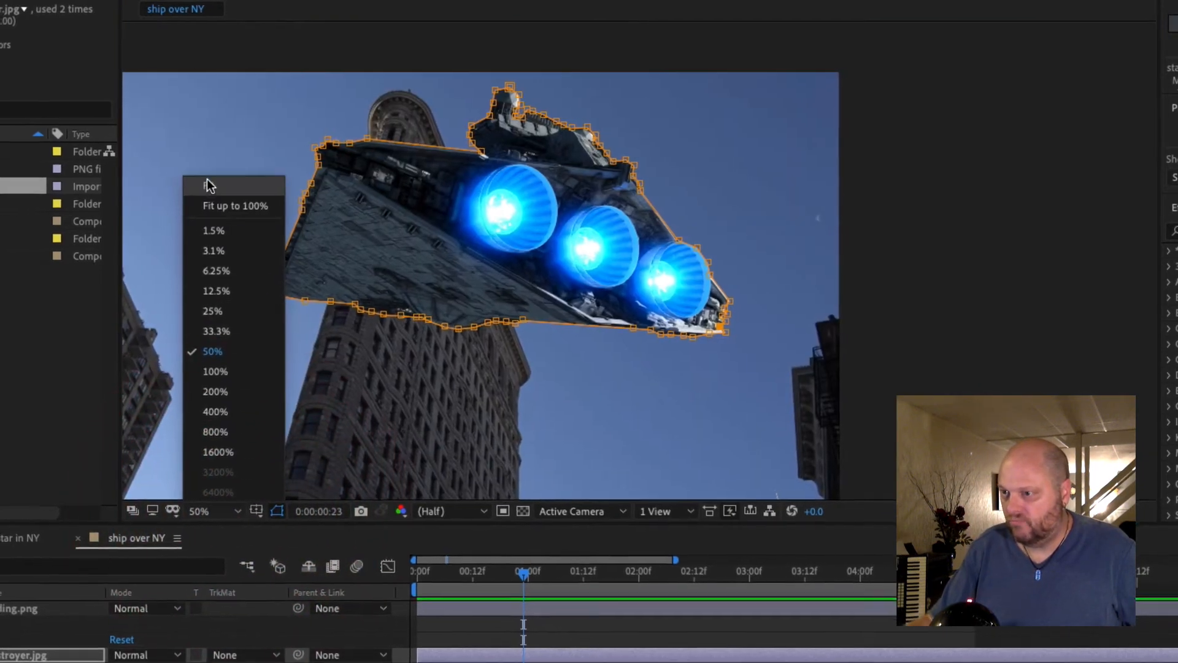
pyautogui.click(207, 185)
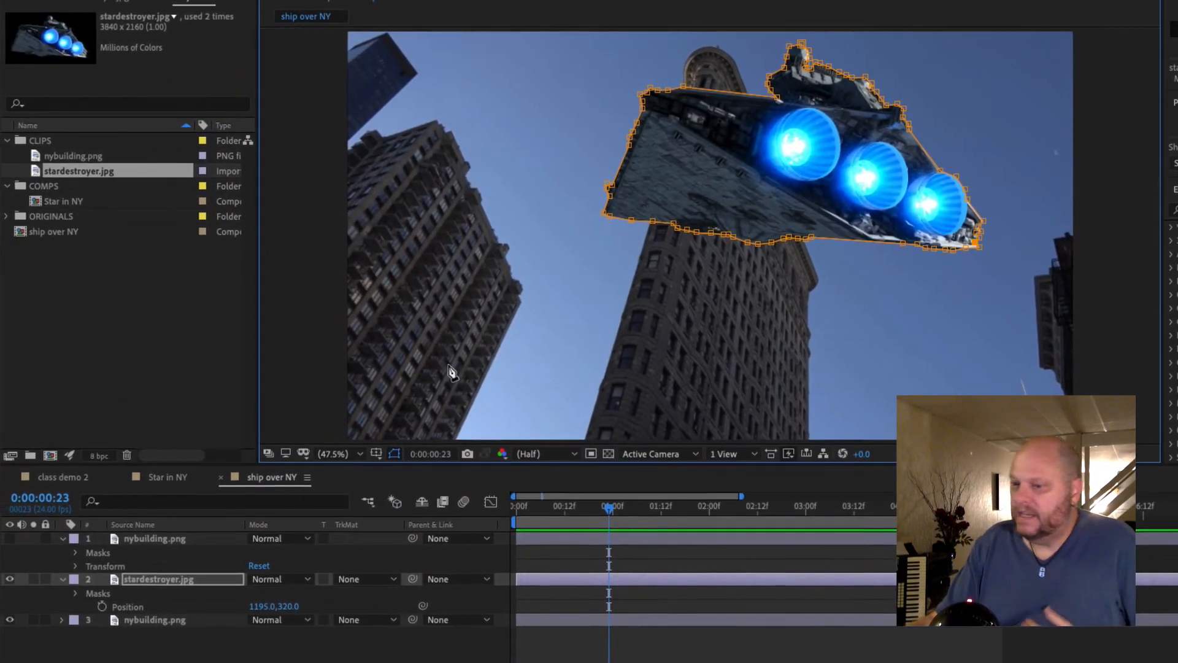
pyautogui.click(10, 538)
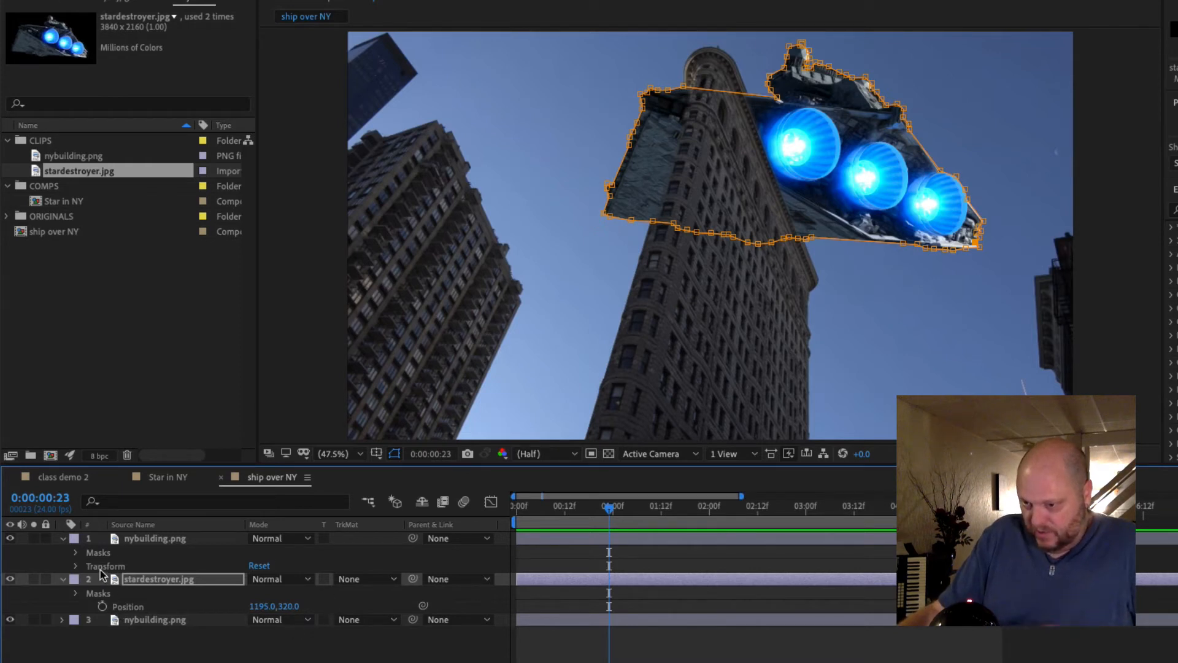
# Collapse the properties of all three layers in the timeline, keeping the stardestroyer.jpg layer selected
pyautogui.click(155, 583)
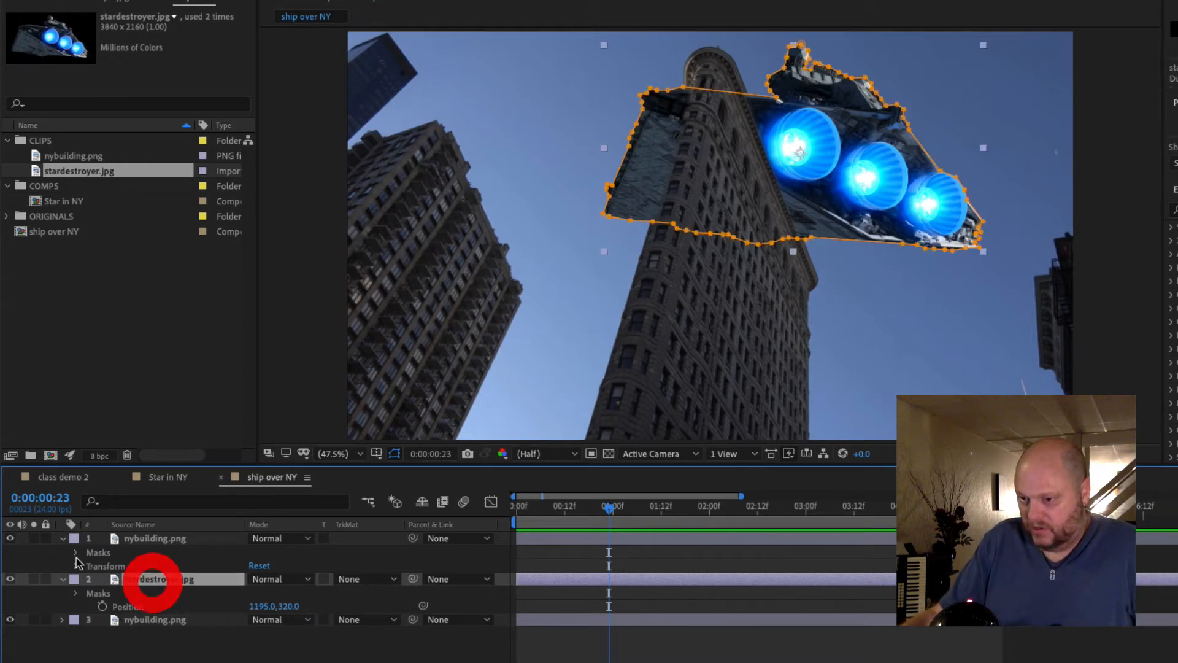
pyautogui.click(62, 538)
pyautogui.click(62, 592)
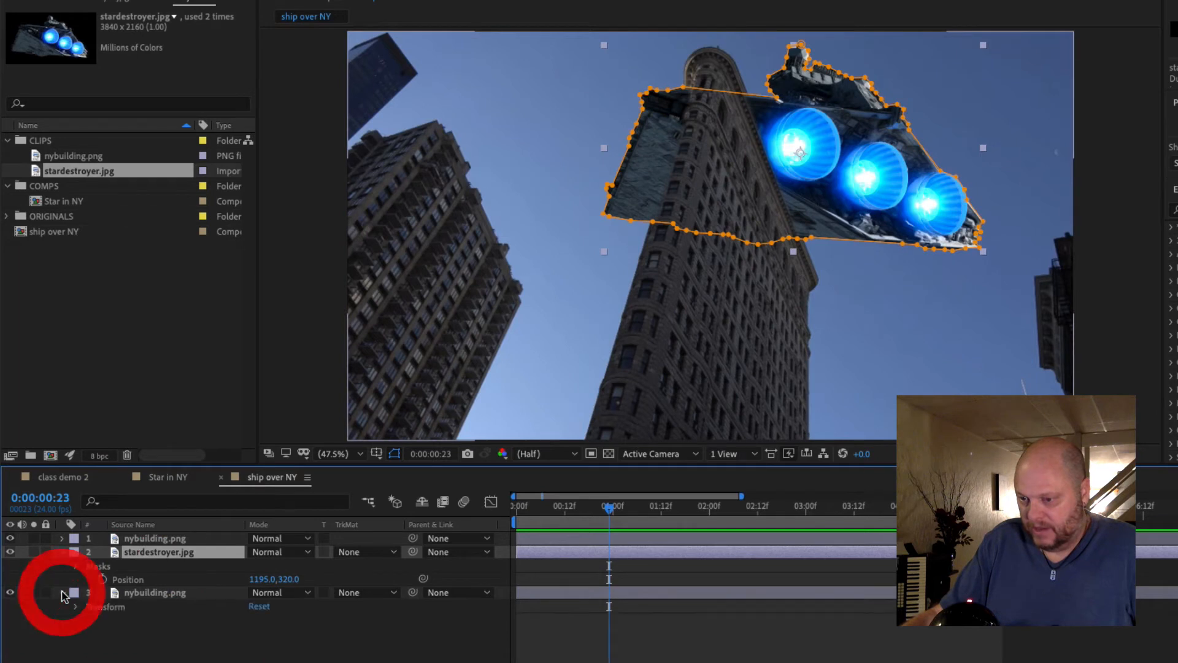
pyautogui.click(64, 594)
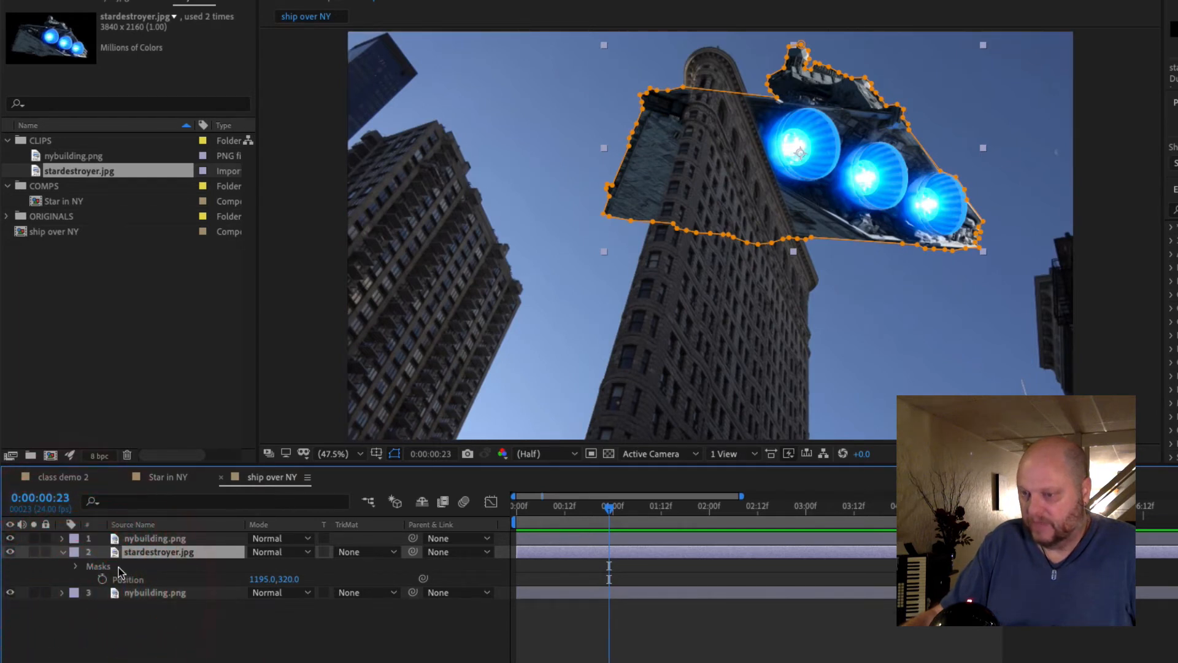
pyautogui.click(62, 552)
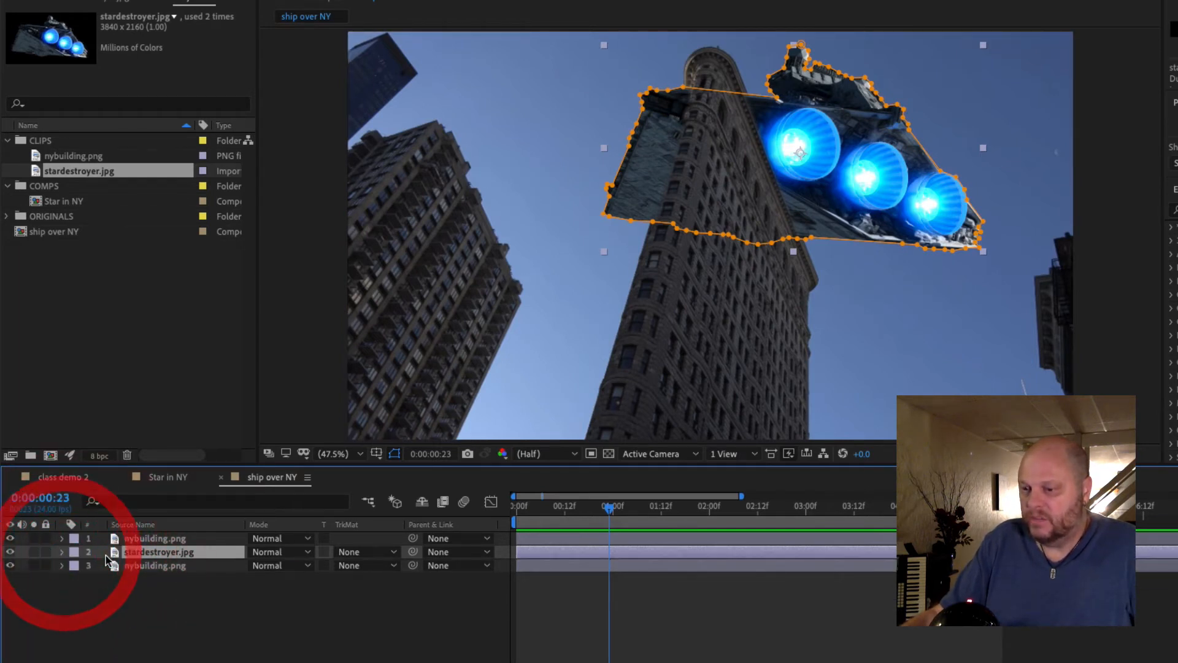
pyautogui.click(120, 553)
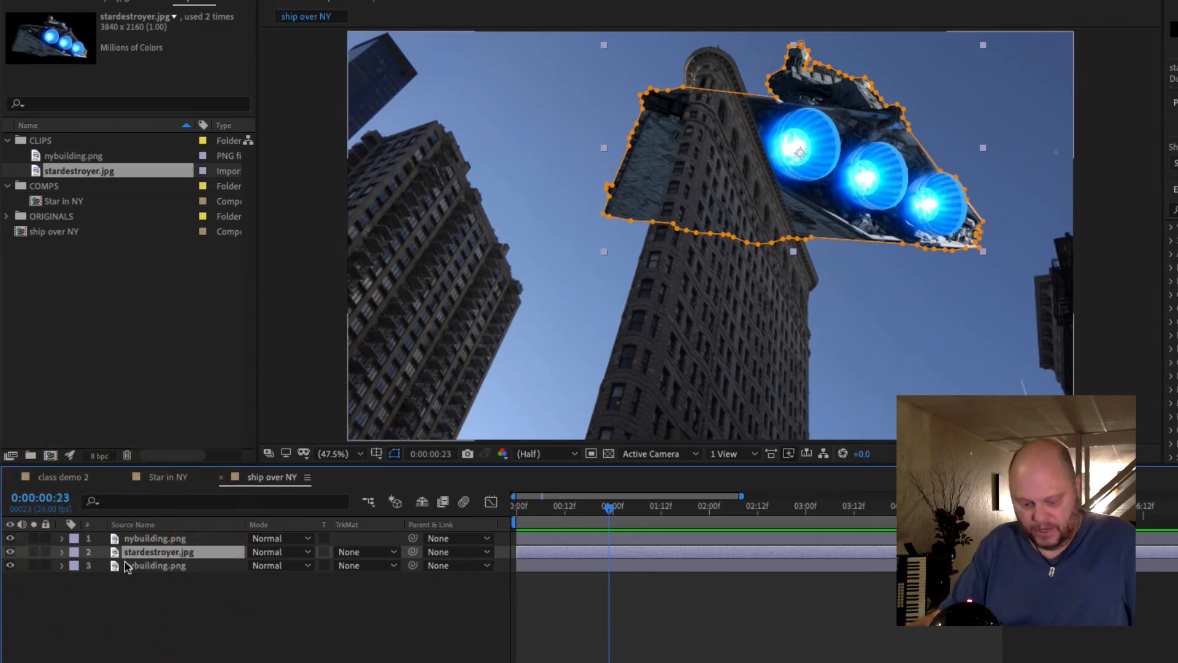
# Set the stardestroyer.jpg layer's position to 1248, 320 at the start of the composition and begin keyframing it
pyautogui.press('p')
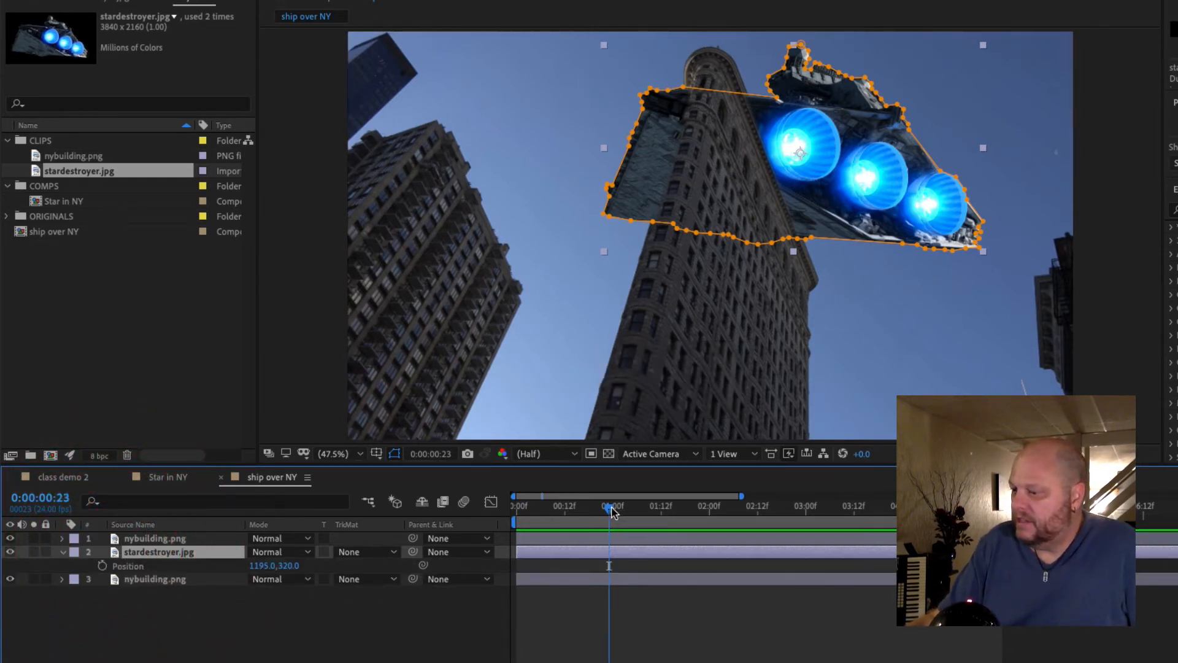
pyautogui.moveTo(572, 510); pyautogui.dragTo(519, 512)
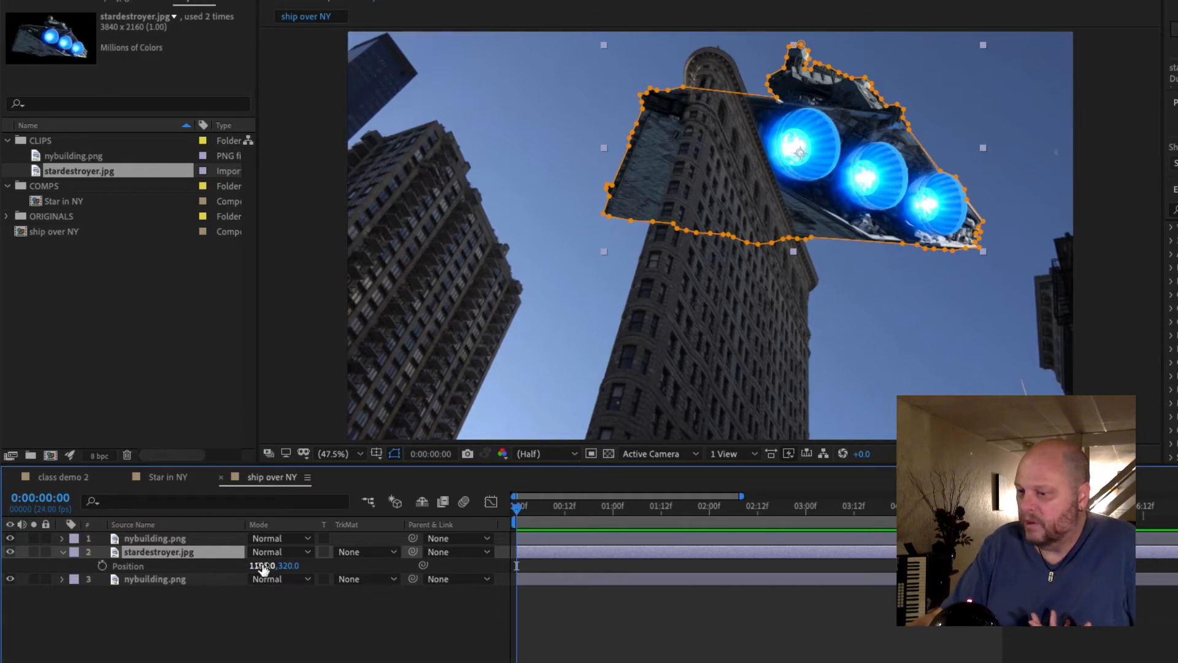
pyautogui.moveTo(262, 565); pyautogui.dragTo(241, 502)
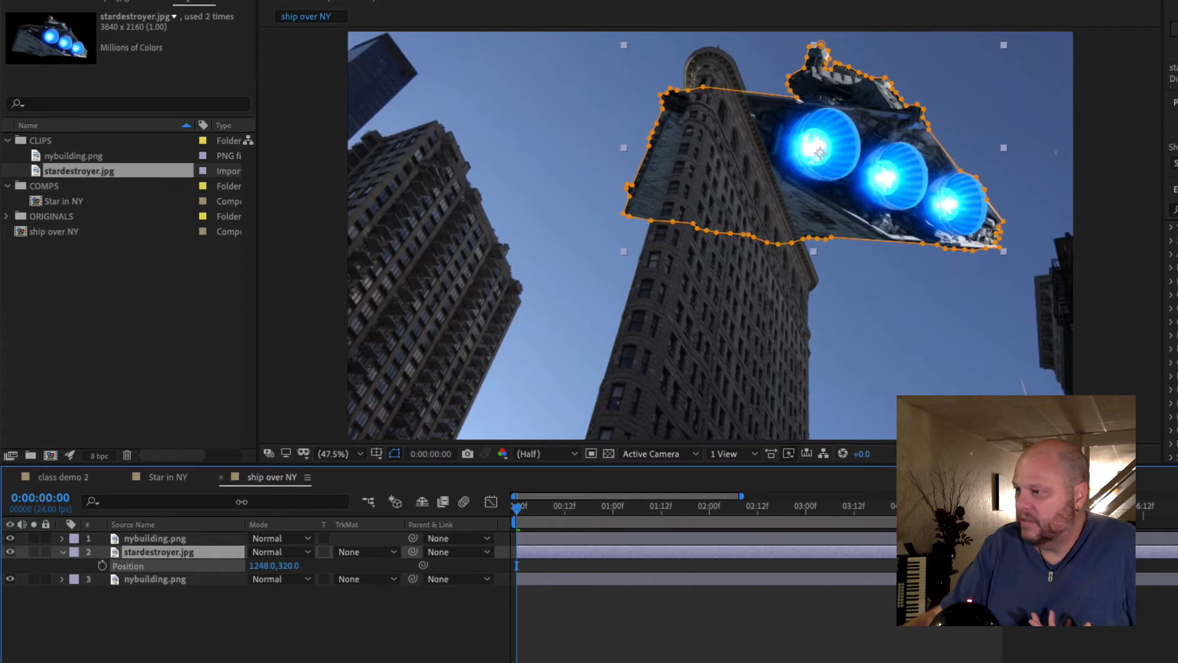
pyautogui.press('Return')
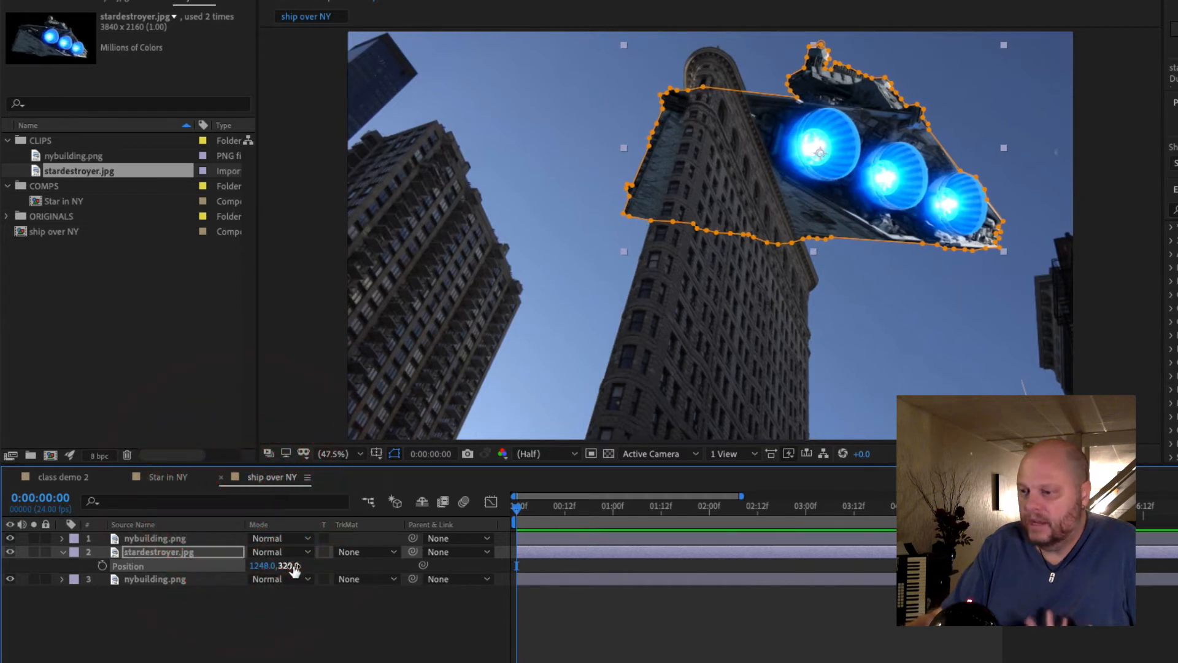
pyautogui.click(102, 566)
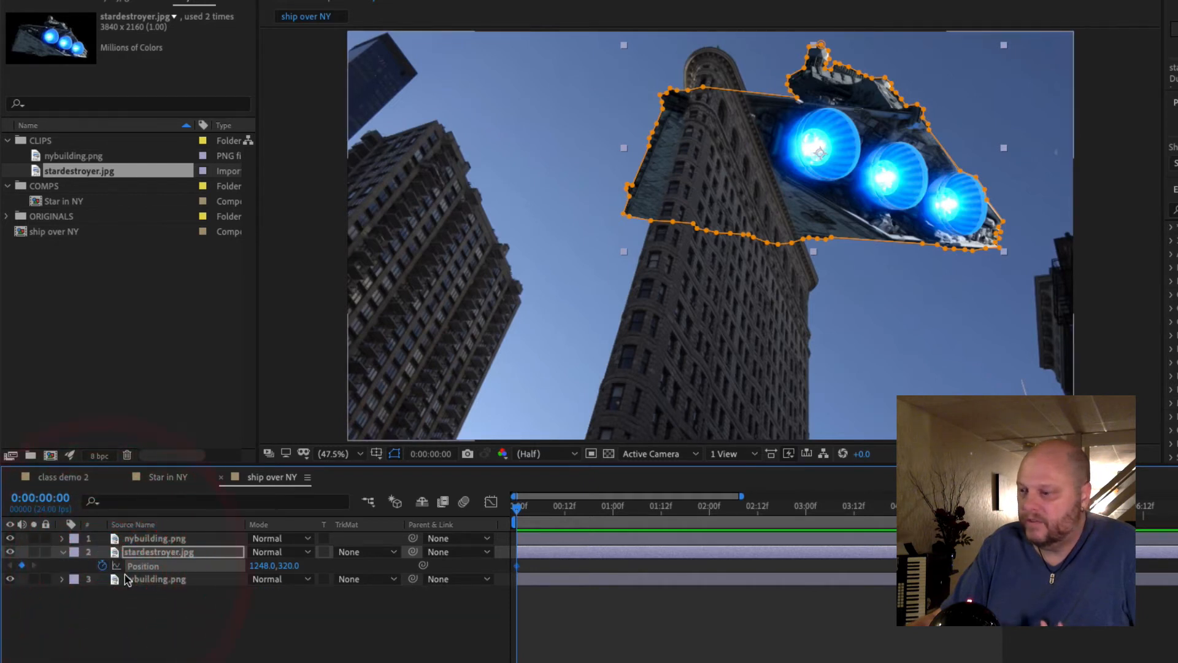
# Add a second position keyframe for stardestroyer.jpg at 0:00:03:00 with the position set to 996, 320
pyautogui.click(540, 508)
pyautogui.moveTo(696, 522); pyautogui.dragTo(792, 519)
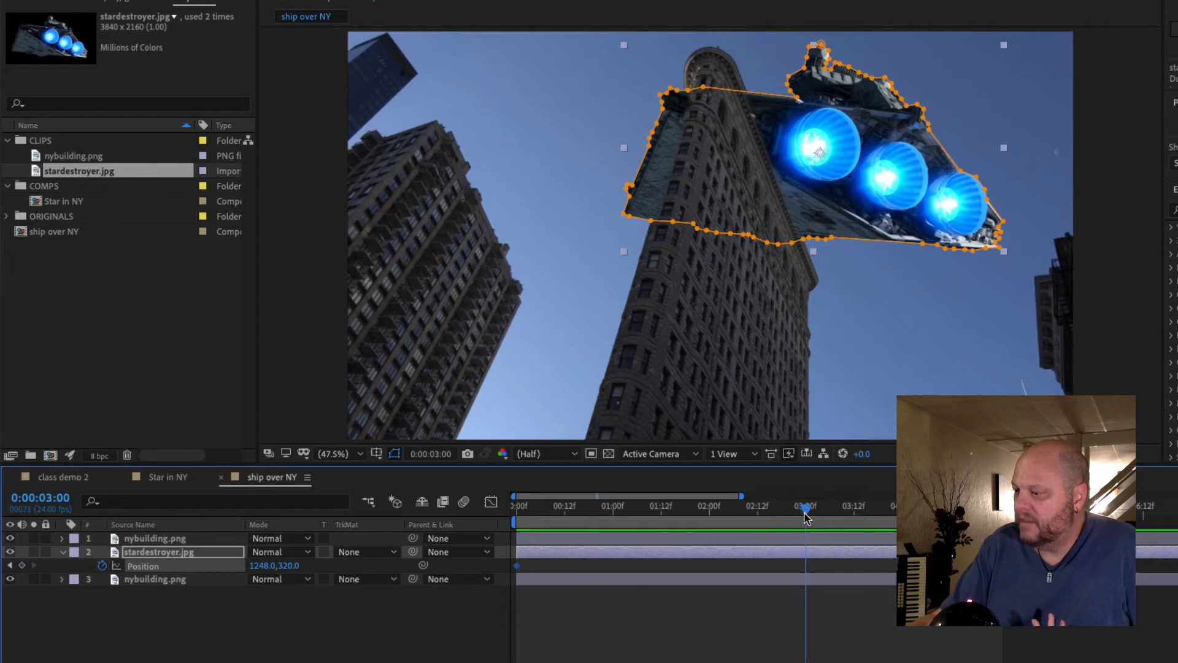
pyautogui.click(805, 510)
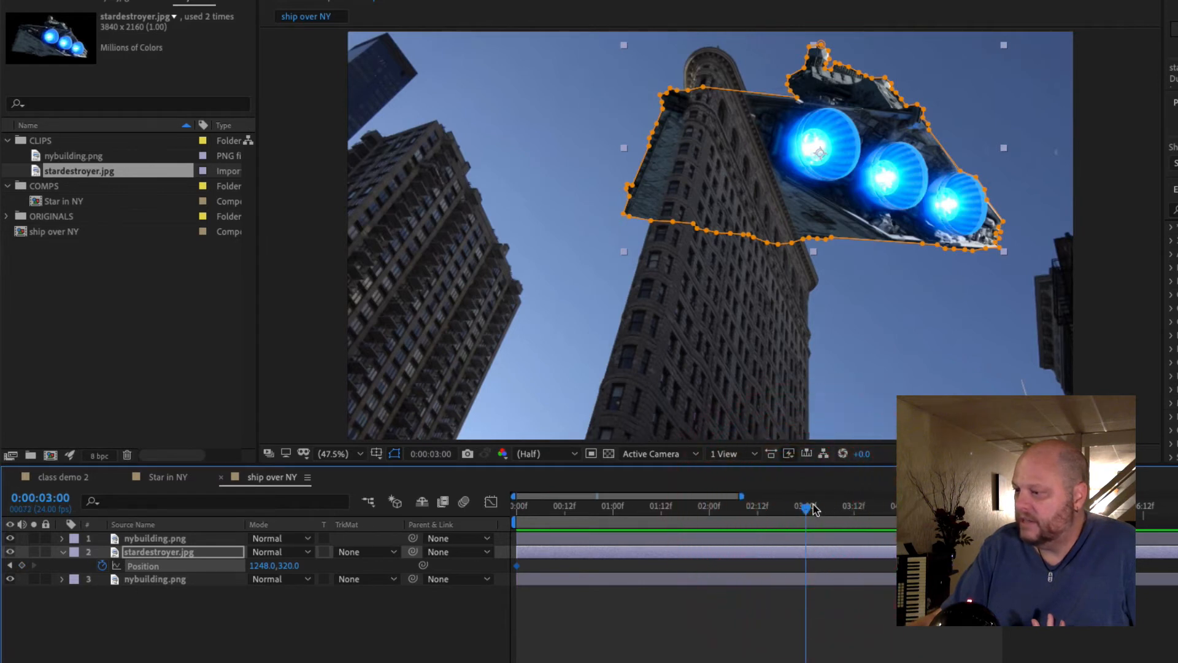
pyautogui.click(22, 566)
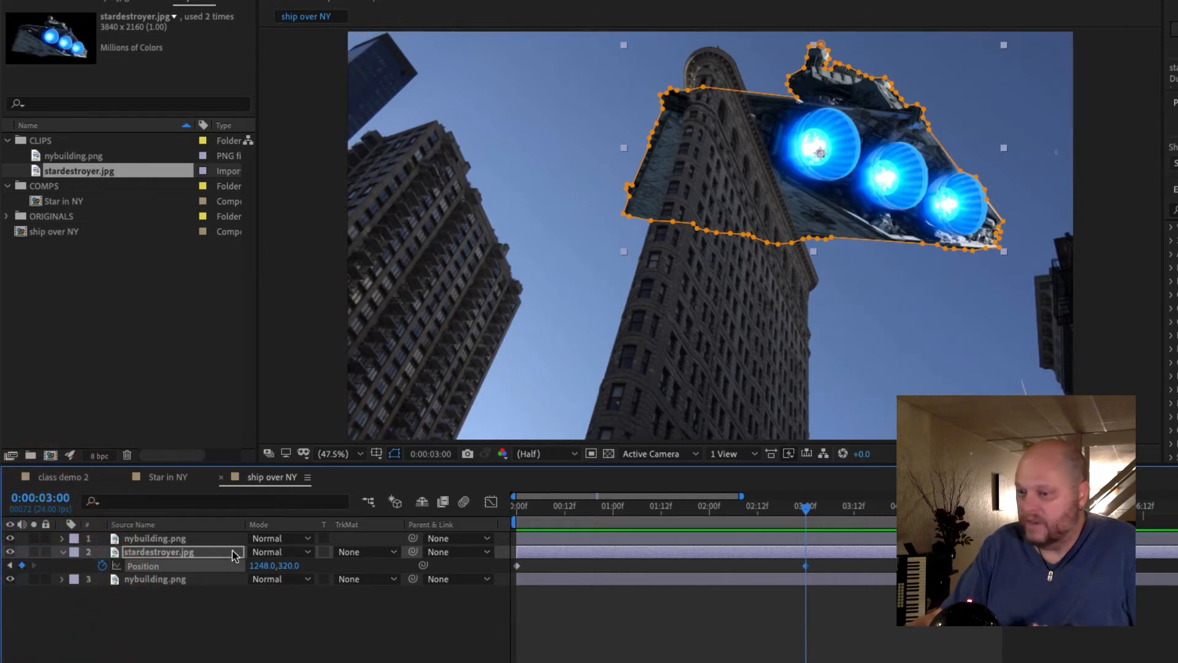
pyautogui.moveTo(264, 572); pyautogui.dragTo(110, 572)
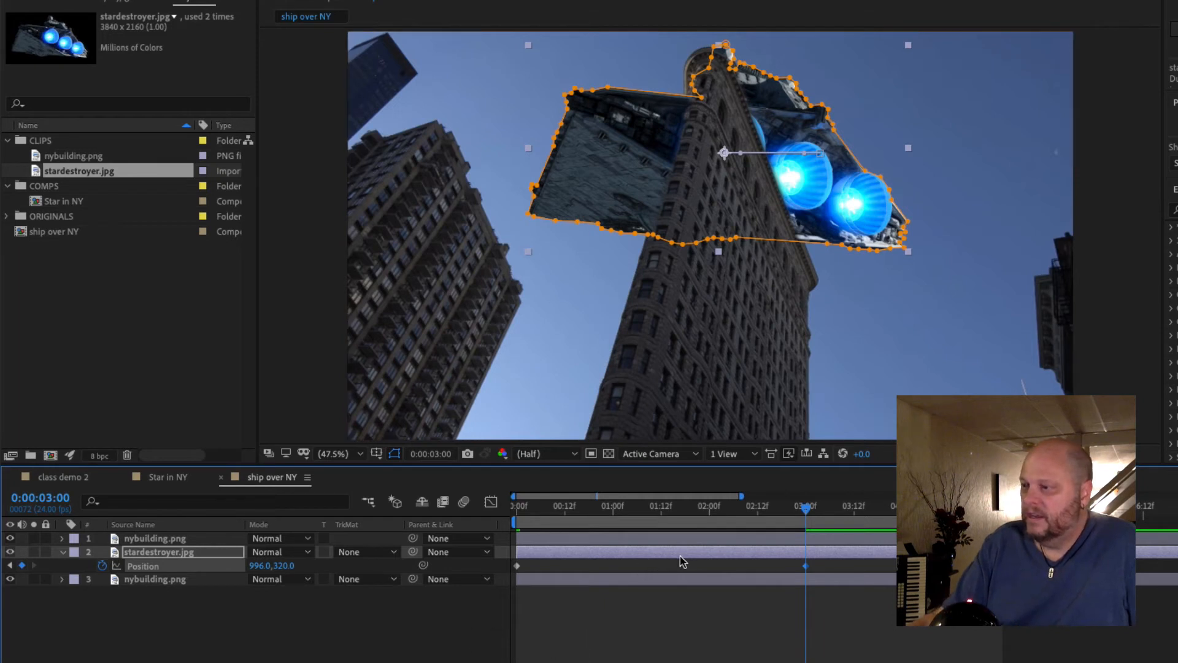
# Preview the ship's slow drift from the start of the composition
pyautogui.moveTo(804, 513); pyautogui.dragTo(492, 510)
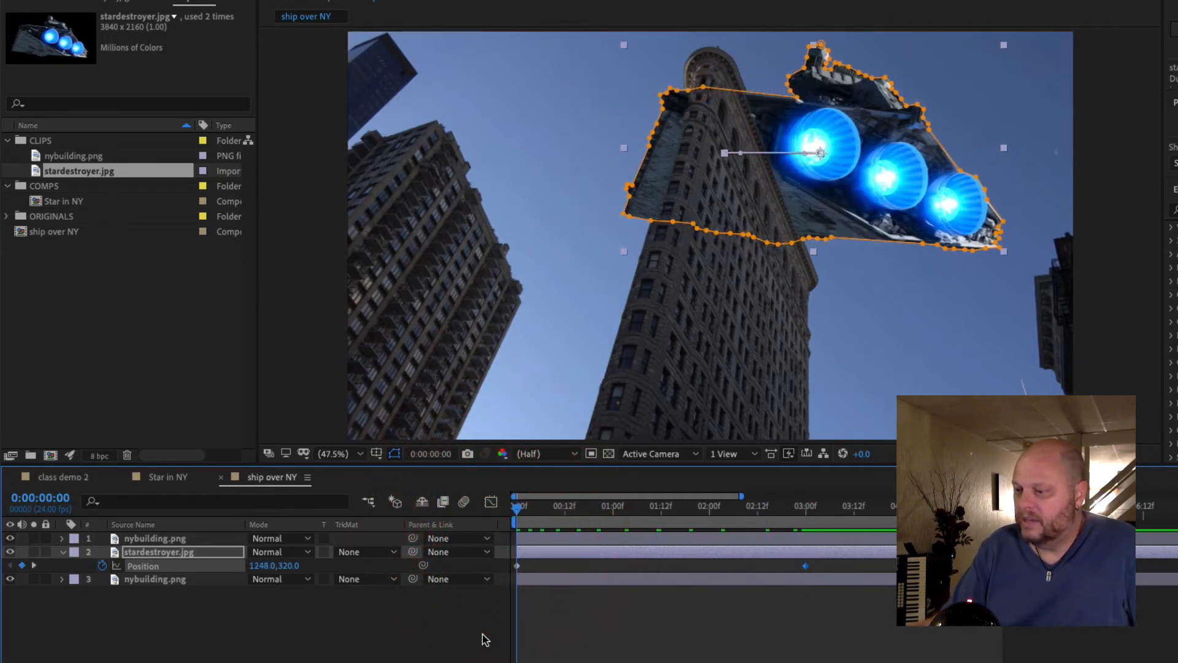
pyautogui.press('space')
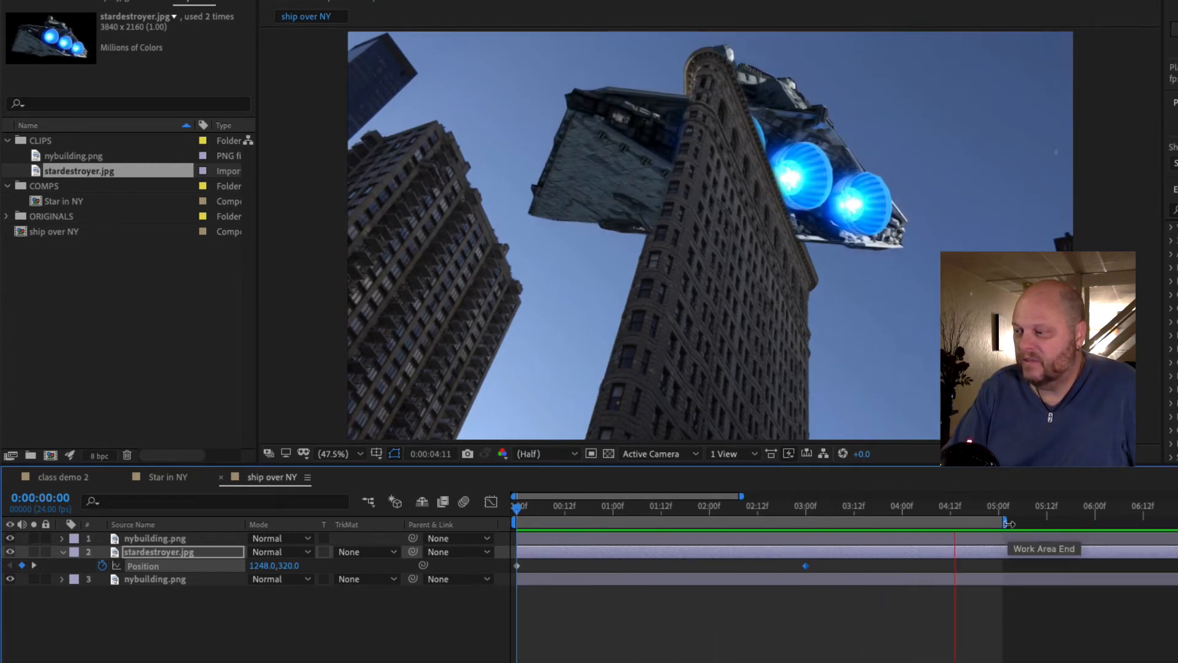
pyautogui.press('space')
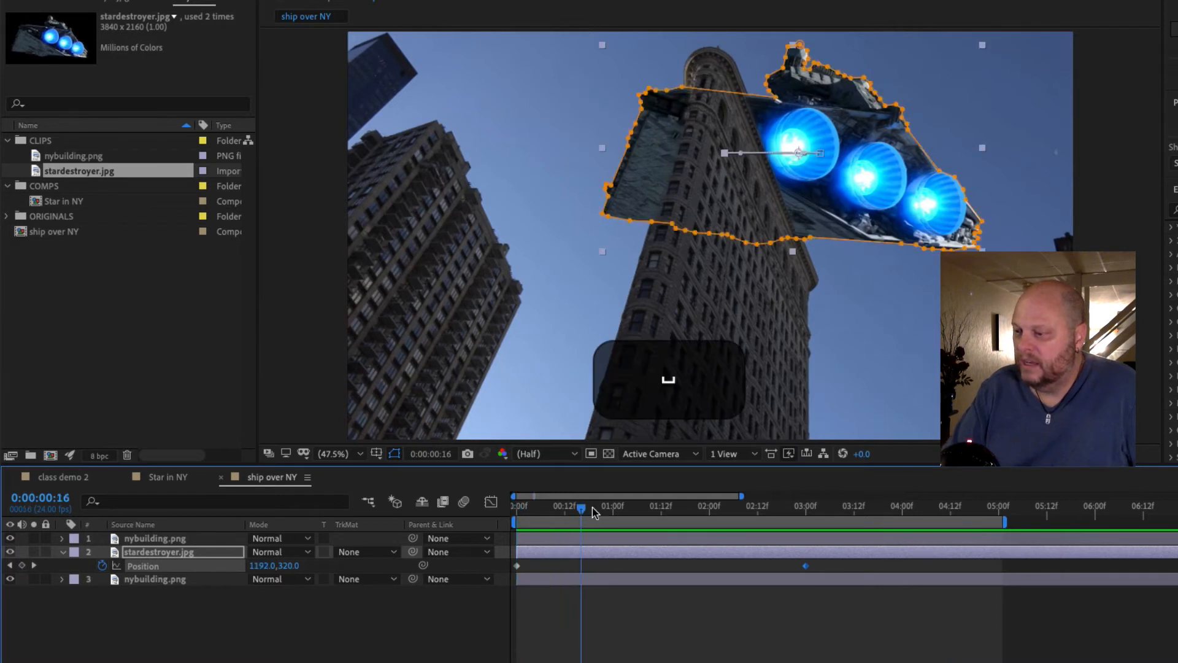
# Start keyframing the stardestroyer.jpg layer's scale at 0:00:03:00, keeping the current size
pyautogui.moveTo(594, 512); pyautogui.dragTo(806, 534)
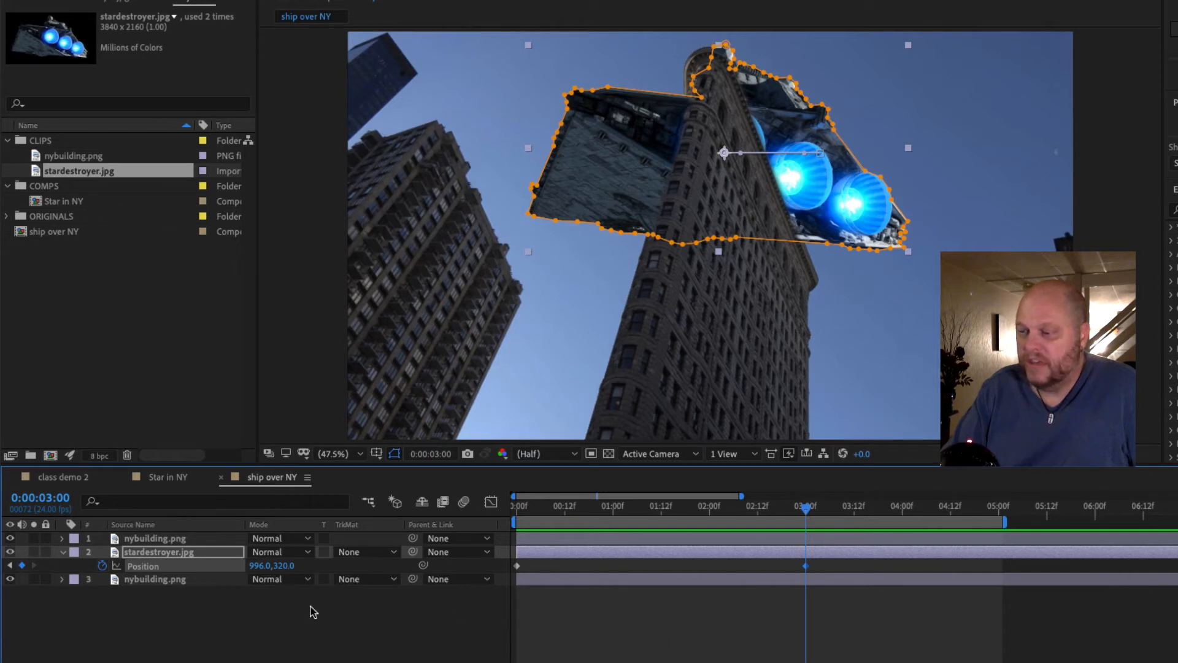
pyautogui.click(122, 554)
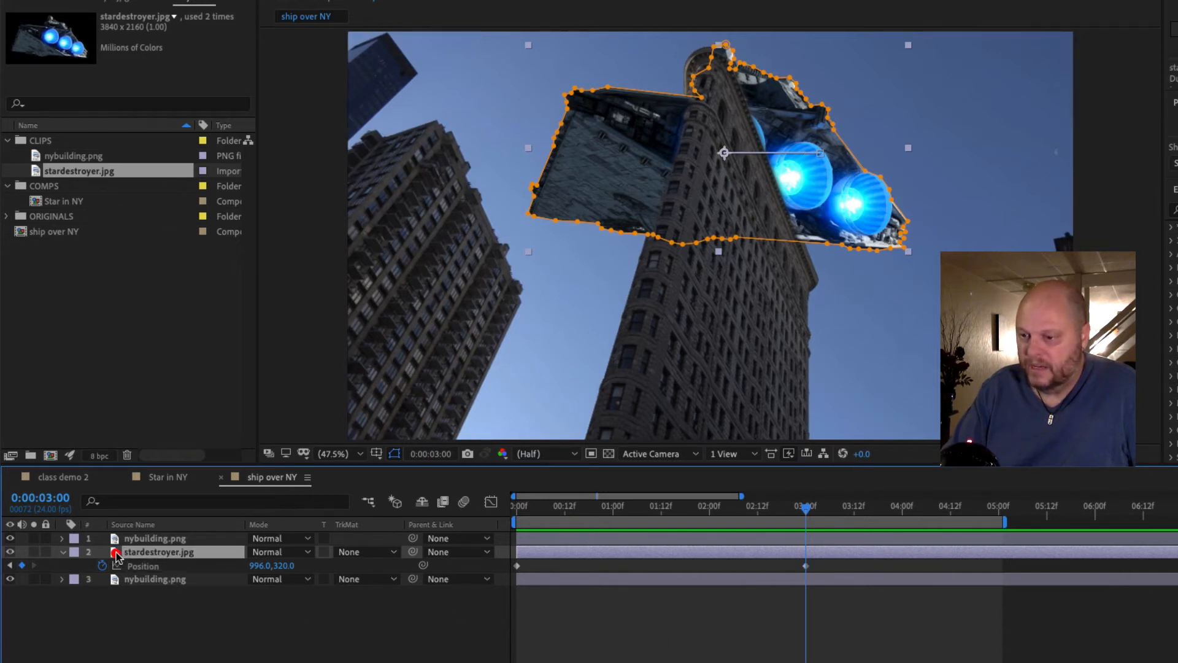
pyautogui.press('s')
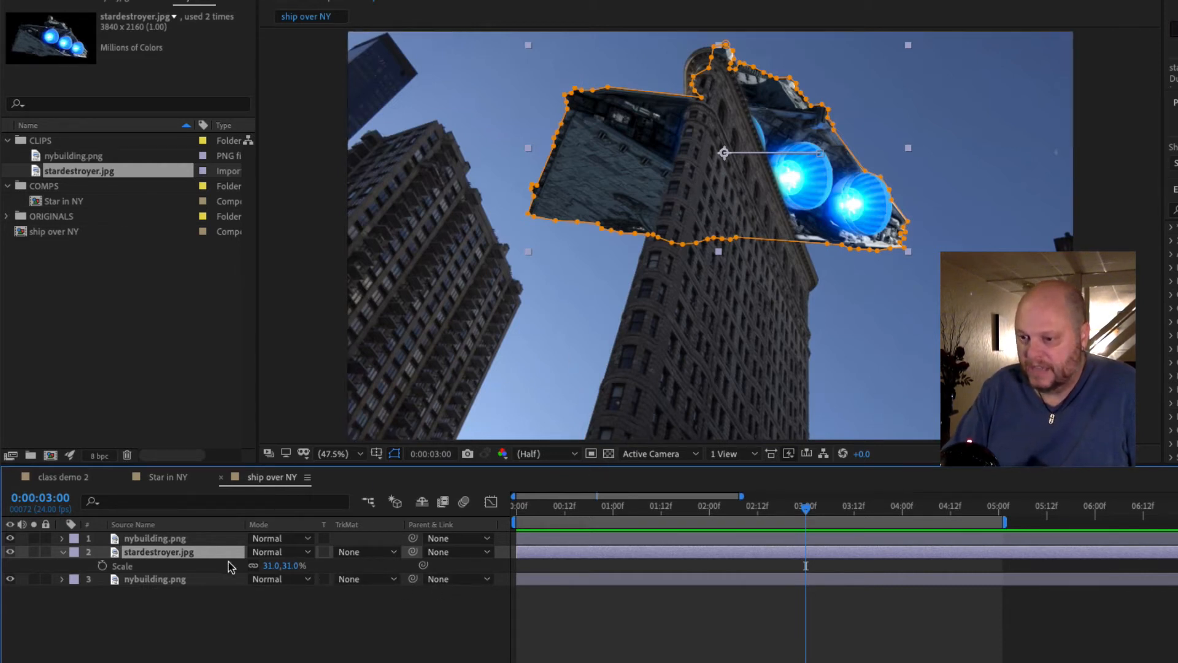
pyautogui.click(102, 566)
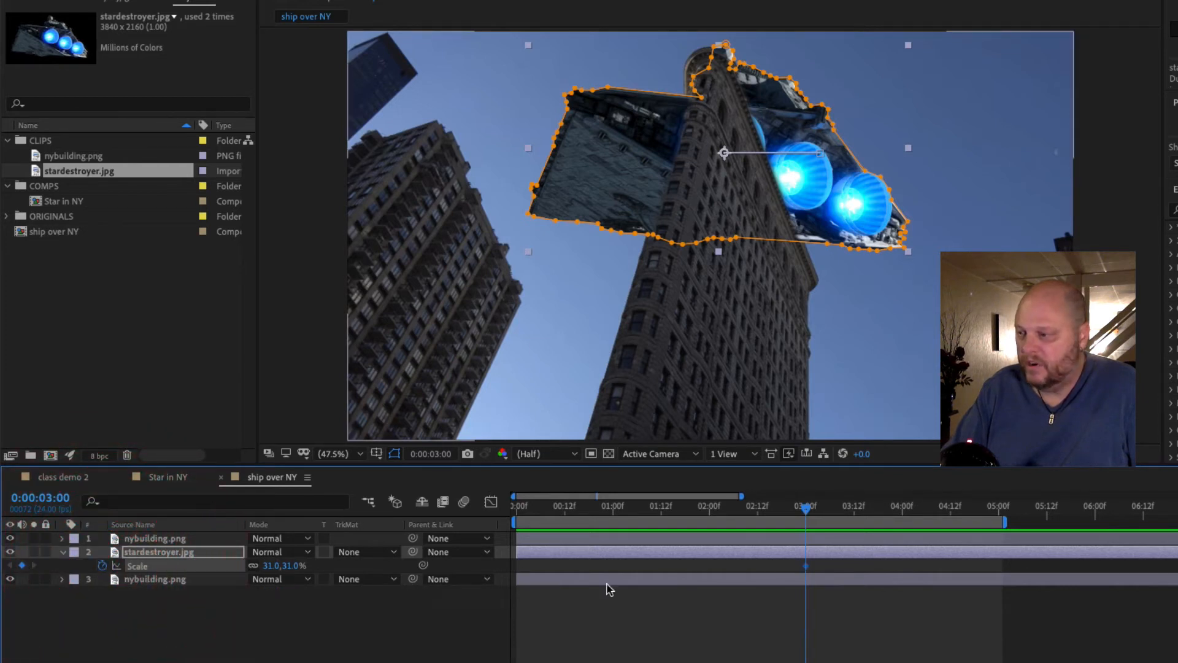
# Add a scale keyframe for stardestroyer.jpg at 0:00:03:10 and set the scale to 0%
pyautogui.moveTo(812, 510); pyautogui.dragTo(842, 510)
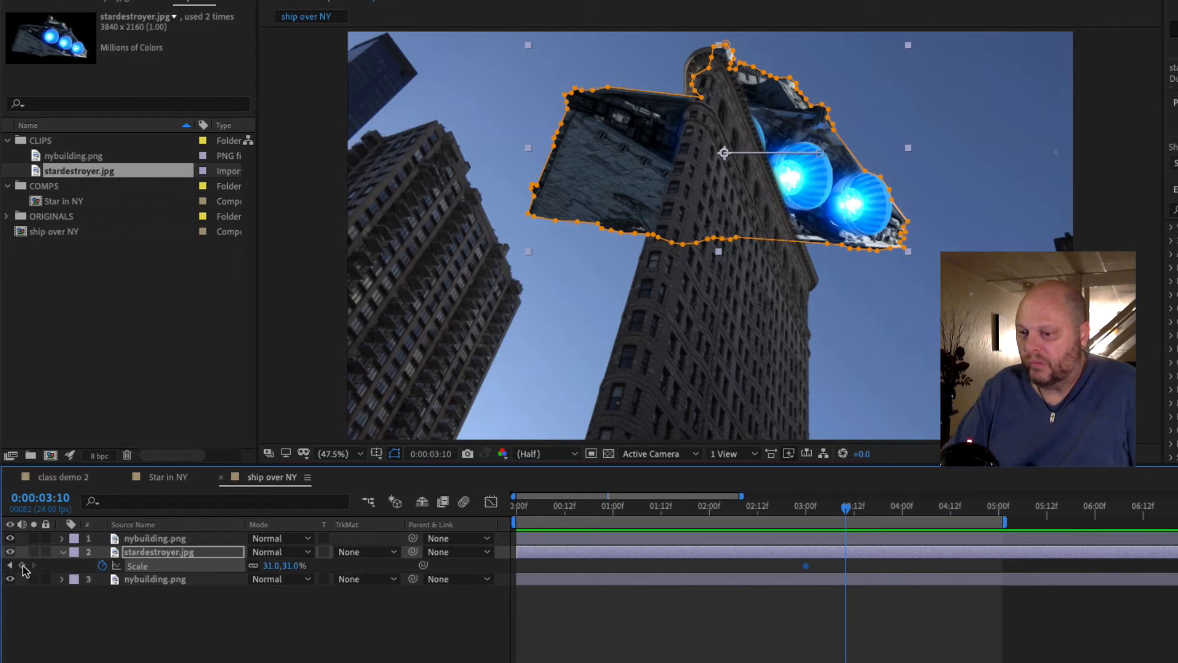
pyautogui.click(23, 566)
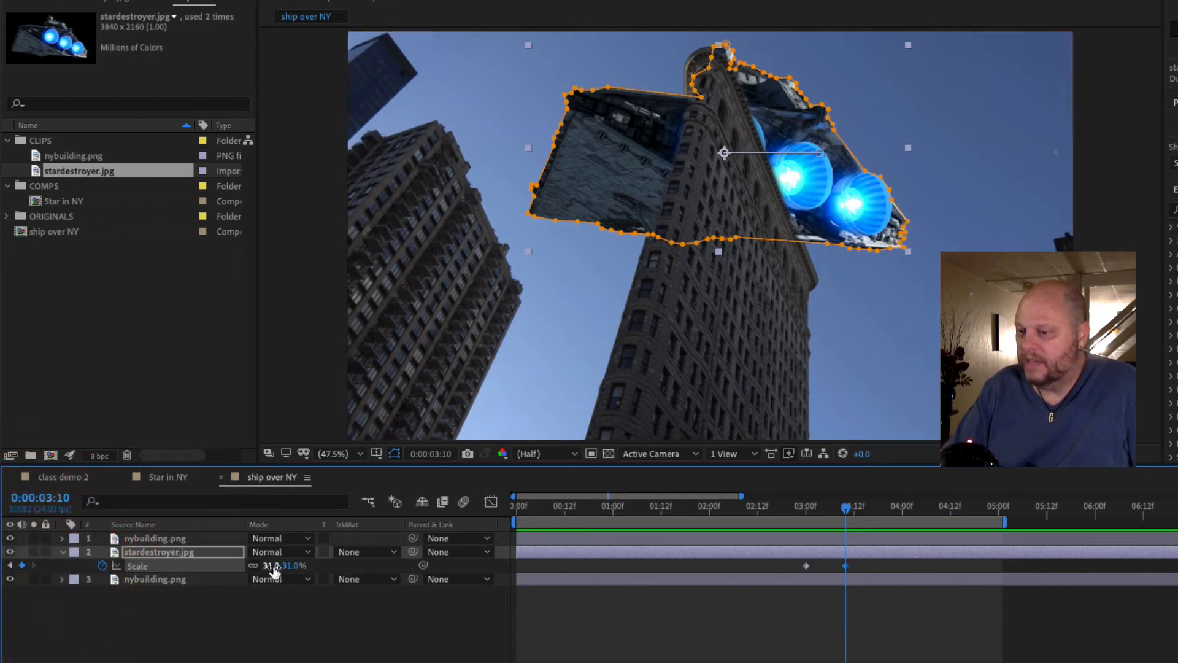
pyautogui.moveTo(271, 565); pyautogui.dragTo(250, 569)
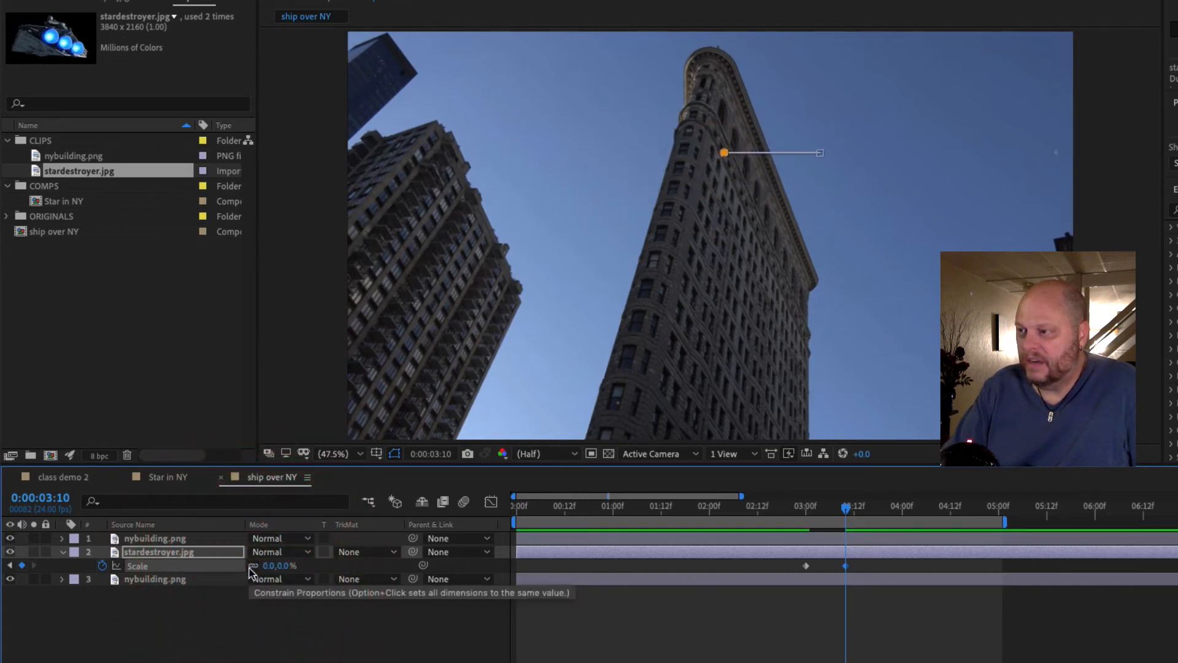
# Keyframe the stardestroyer.jpg layer's position at 362, 320 at 0:00:03:10
pyautogui.click(117, 553)
pyautogui.press('p')
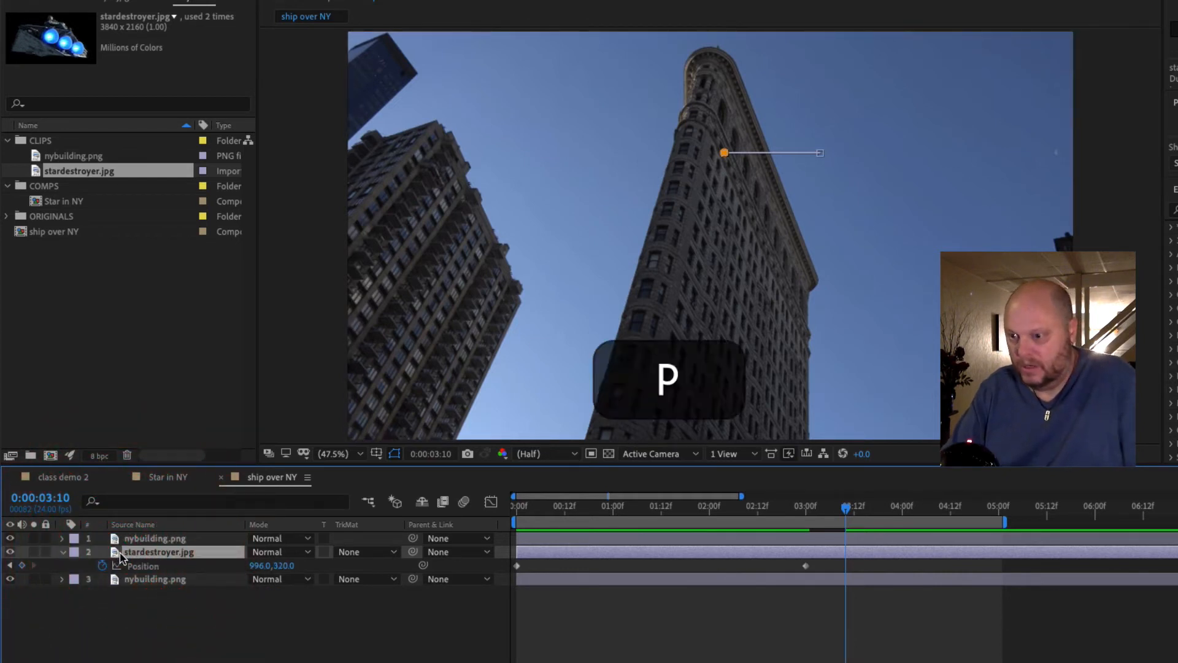
pyautogui.moveTo(259, 568); pyautogui.dragTo(55, 571)
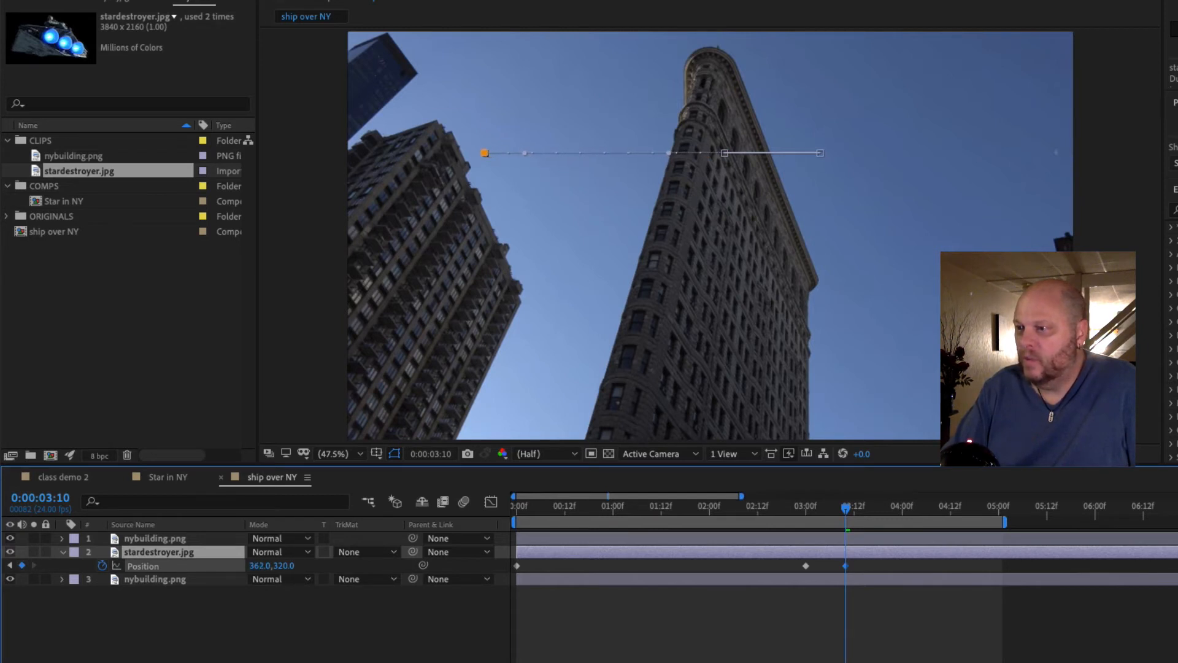
# Preview the whole animation from the first frame, including the ship shrinking away into the distance
pyautogui.click(807, 507)
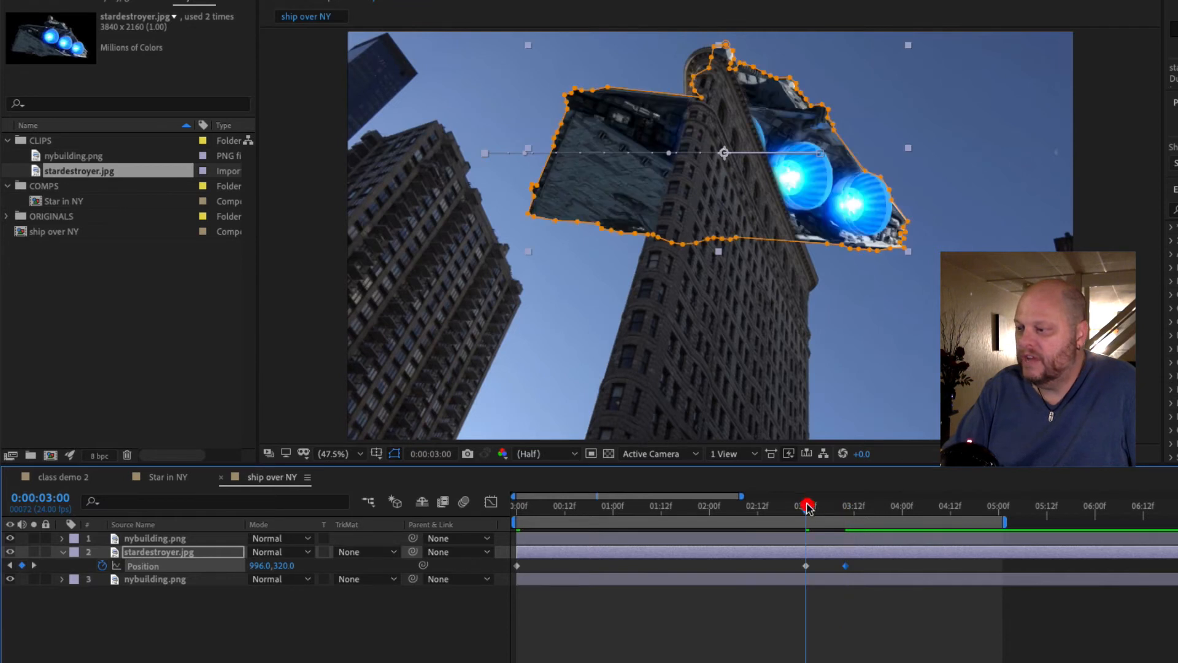
pyautogui.moveTo(807, 506); pyautogui.dragTo(514, 505)
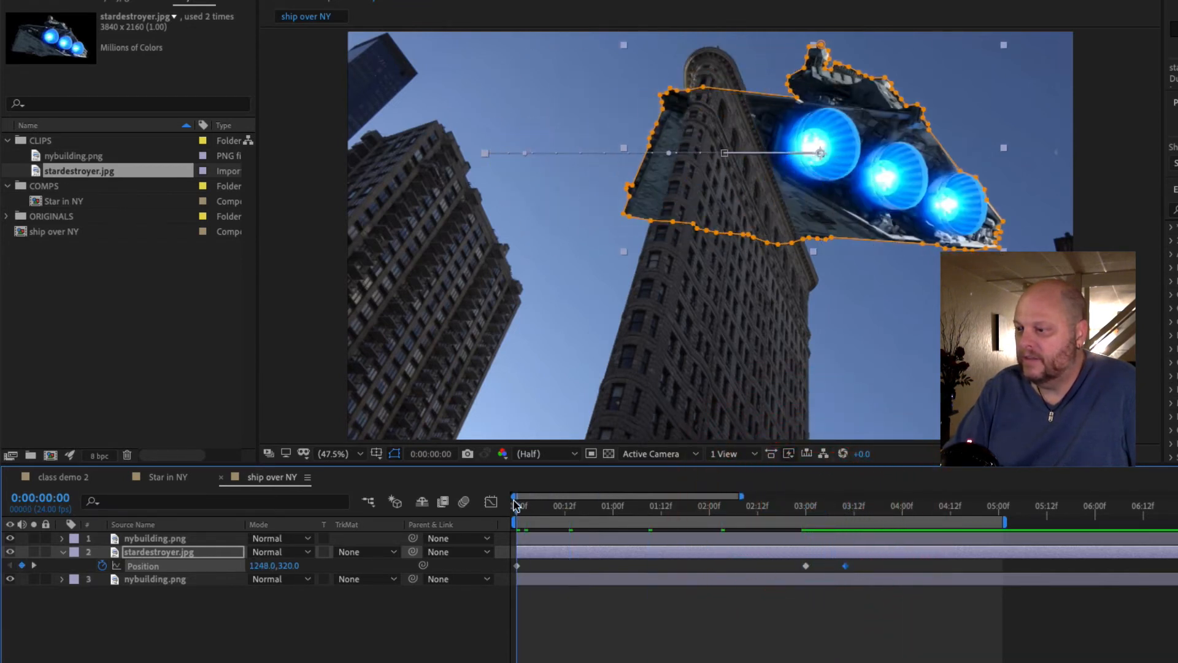
pyautogui.press('space')
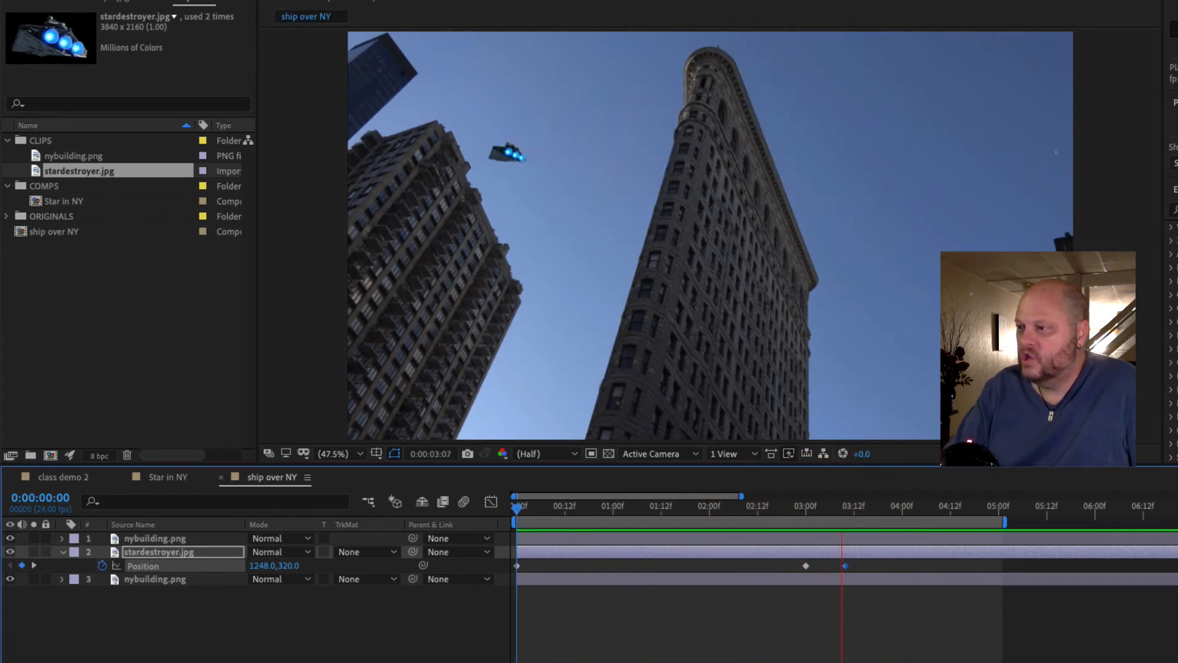
pyautogui.press('space')
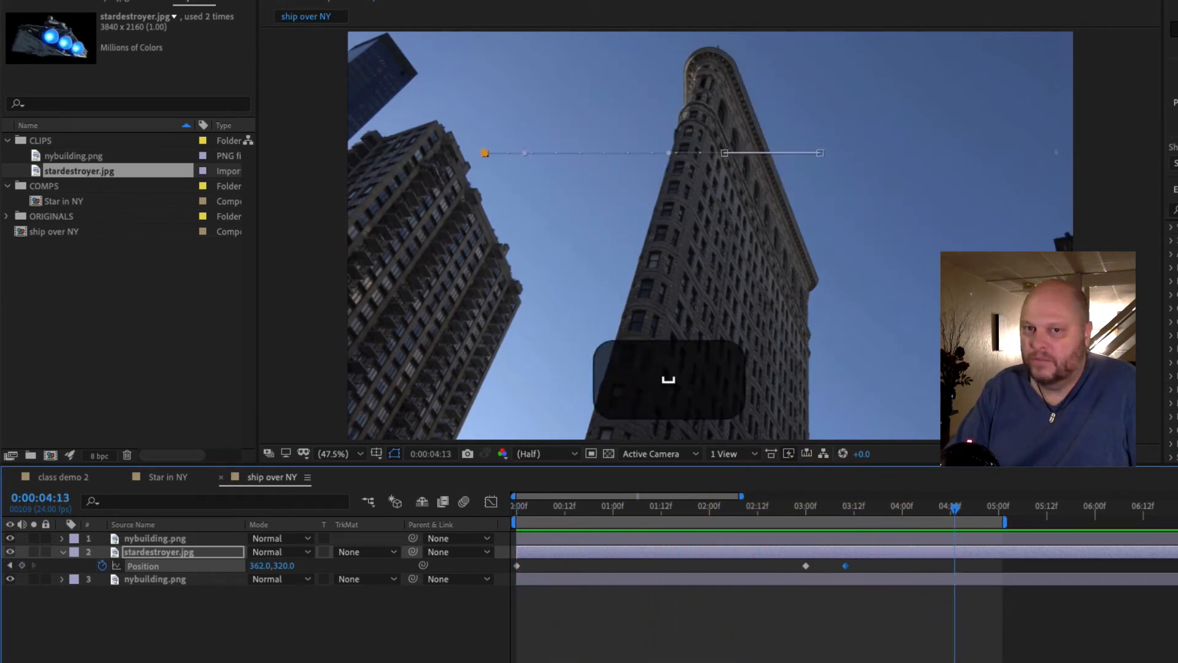
# Replay the animation from about 0:00:02:13 to check the ship's sudden departure
pyautogui.moveTo(810, 511); pyautogui.dragTo(761, 513)
pyautogui.press('space')
pyautogui.press('space')
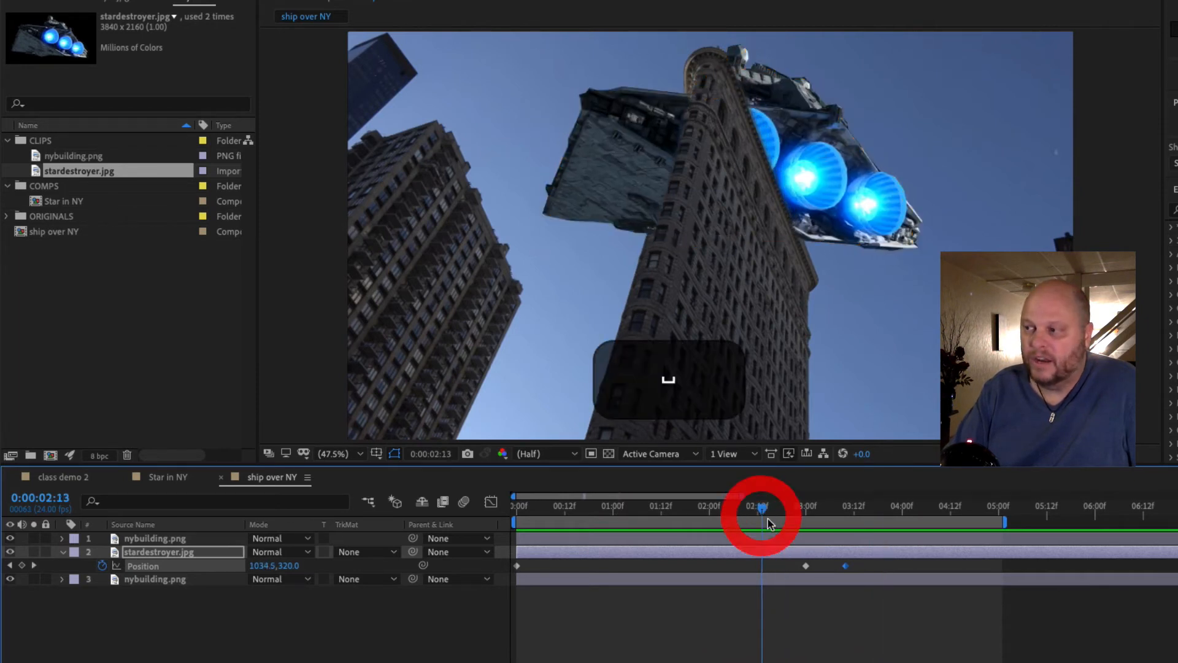
pyautogui.press('space')
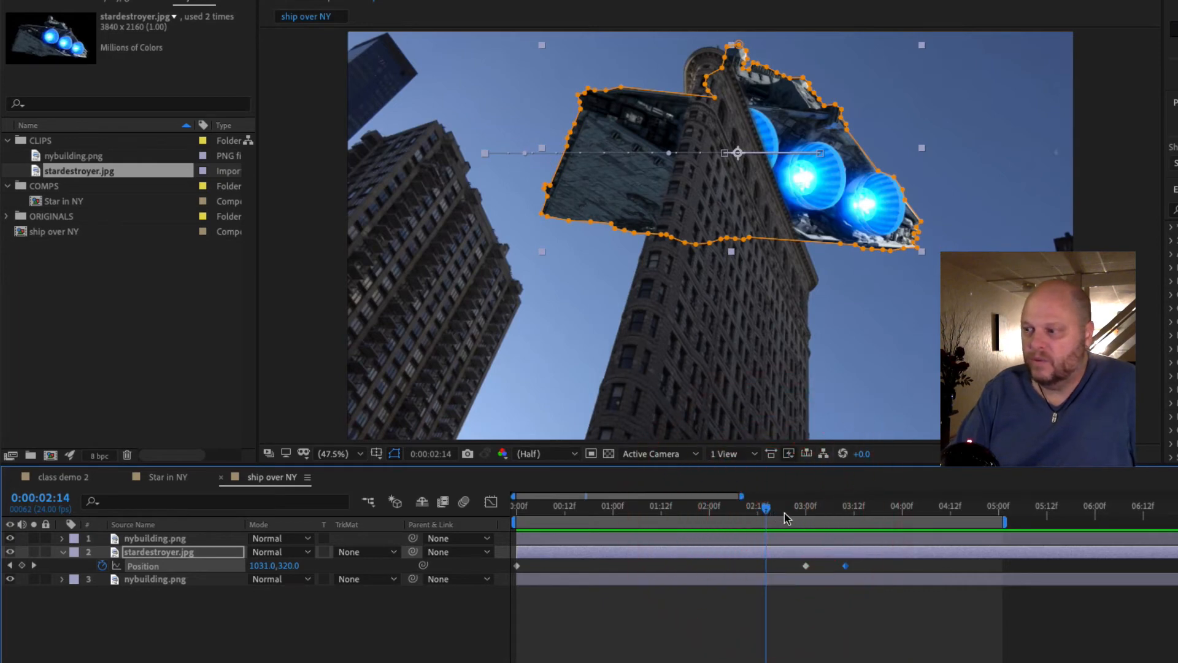
# Enable motion blur for the composition and the stardestroyer.jpg layer, and check its effect at 0:00:03:05
pyautogui.moveTo(780, 514); pyautogui.dragTo(806, 513)
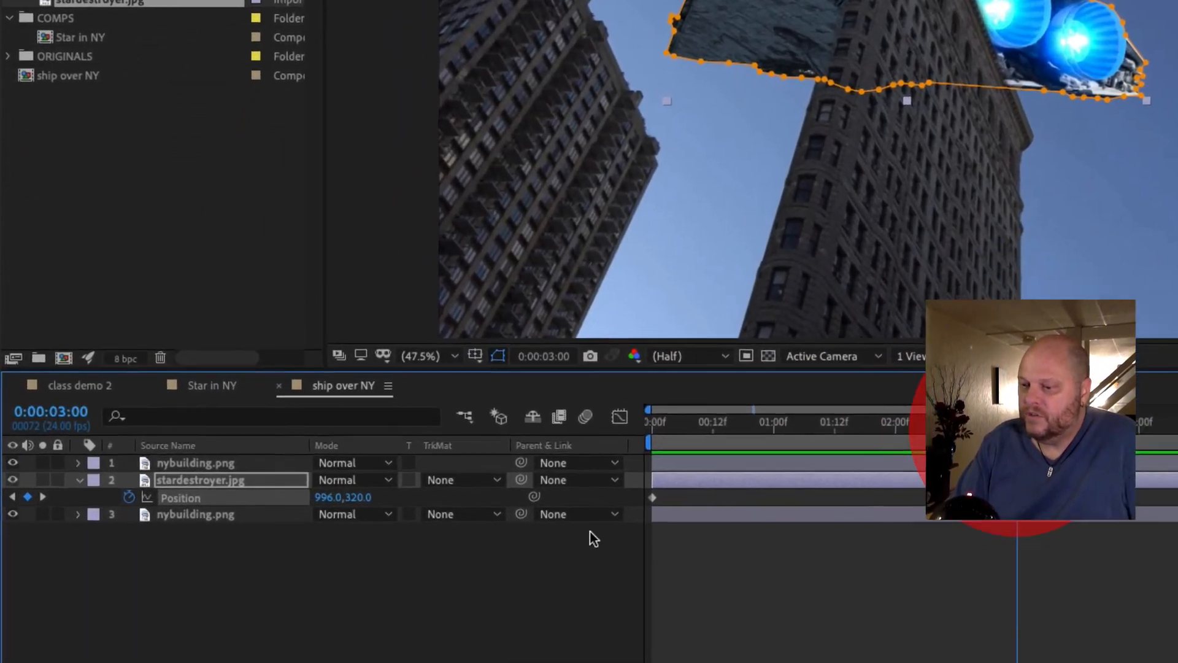
pyautogui.click(212, 479)
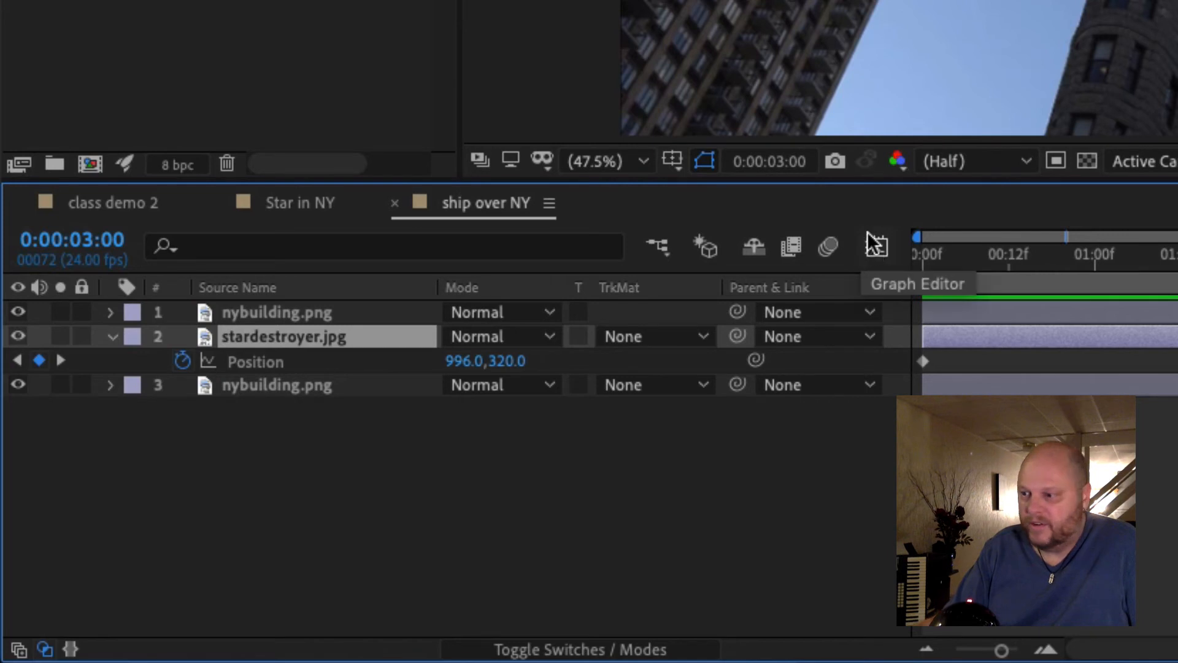
pyautogui.click(828, 253)
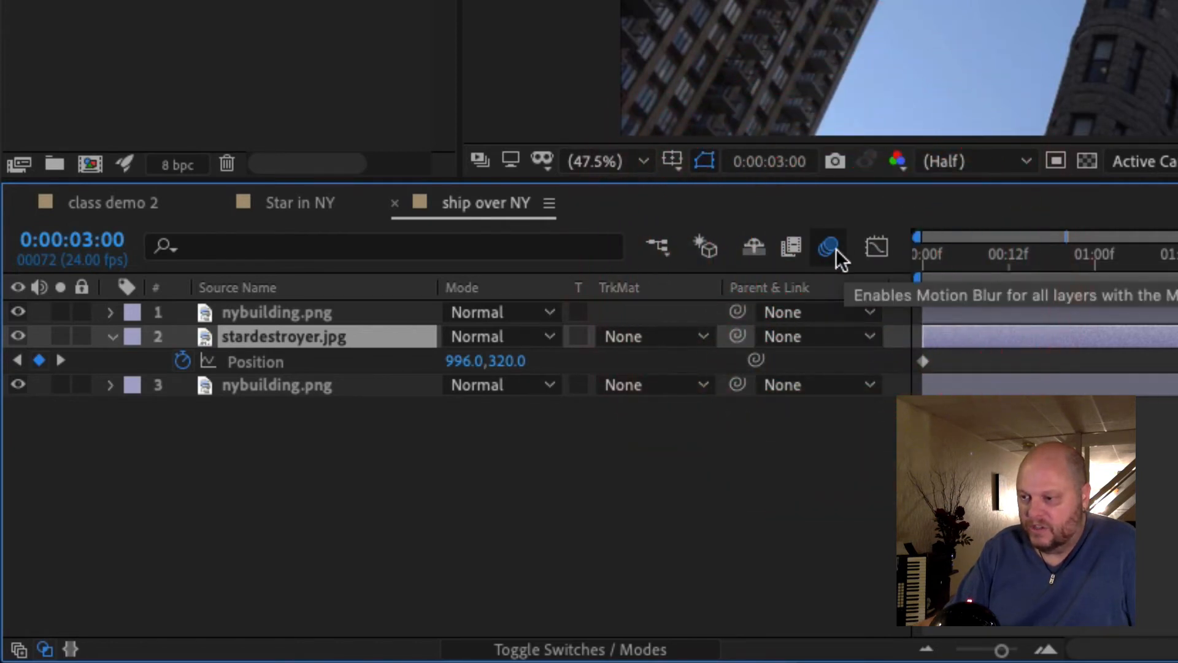
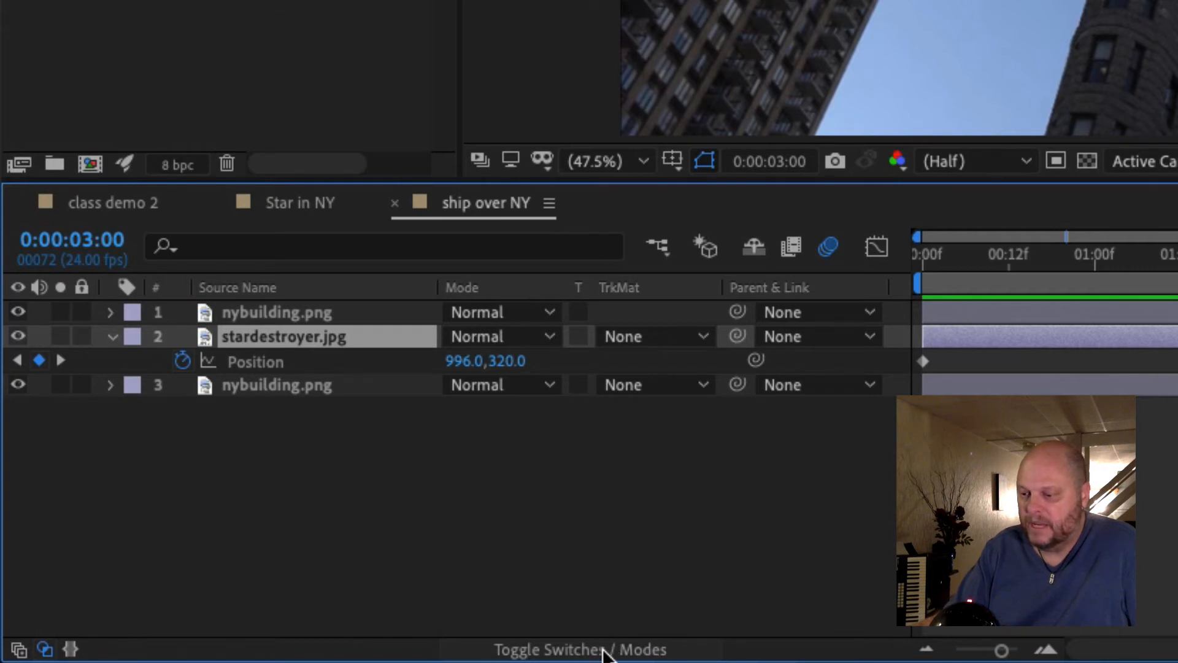
pyautogui.click(603, 650)
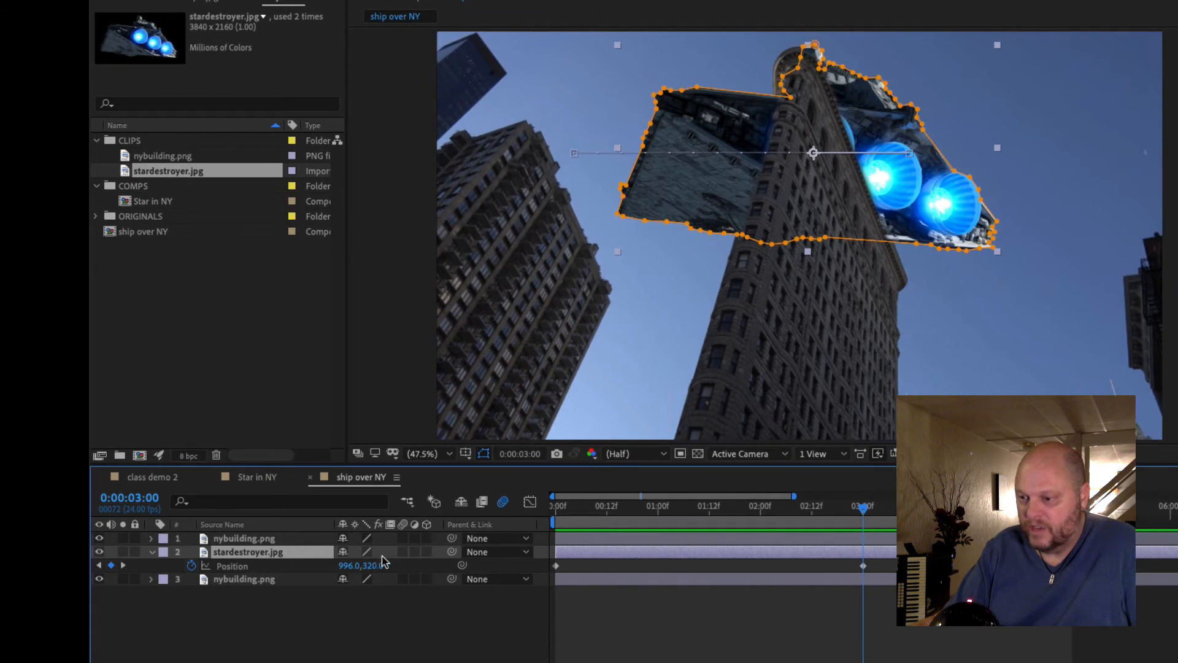
pyautogui.click(403, 553)
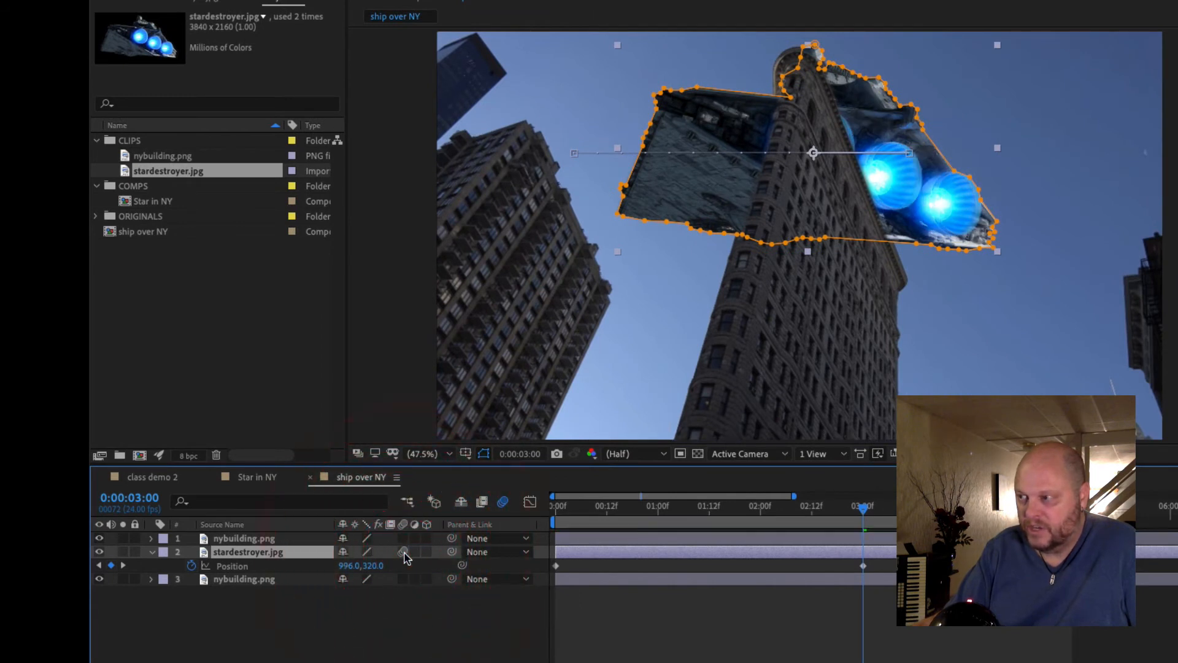
pyautogui.click(885, 508)
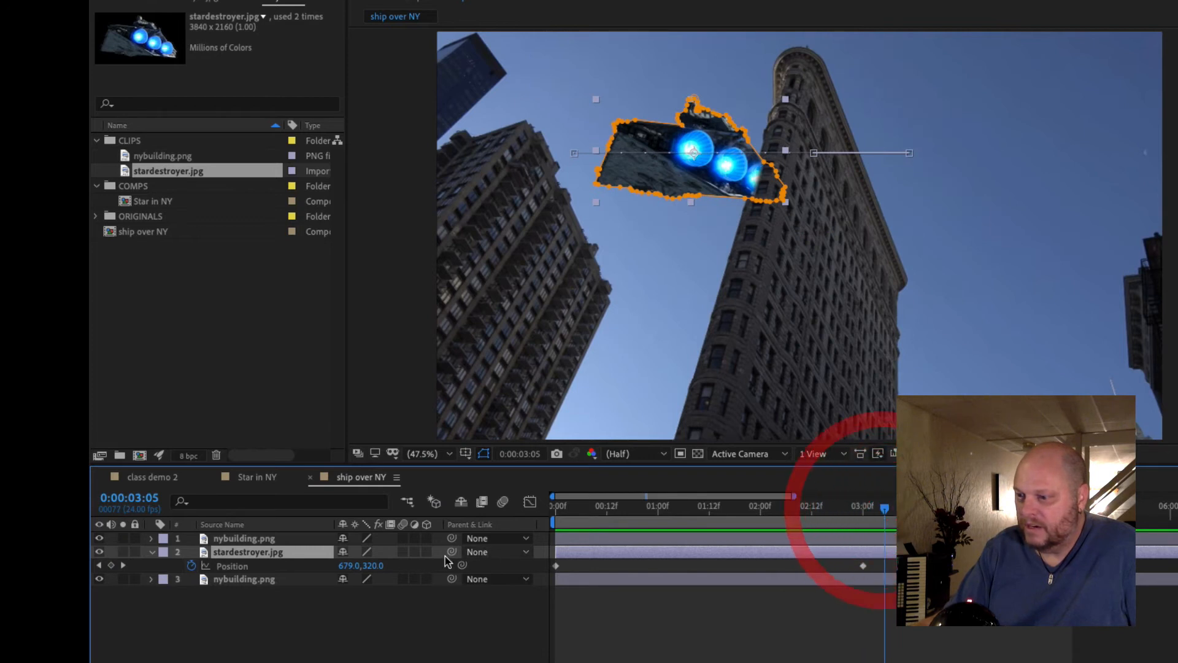
pyautogui.click(403, 552)
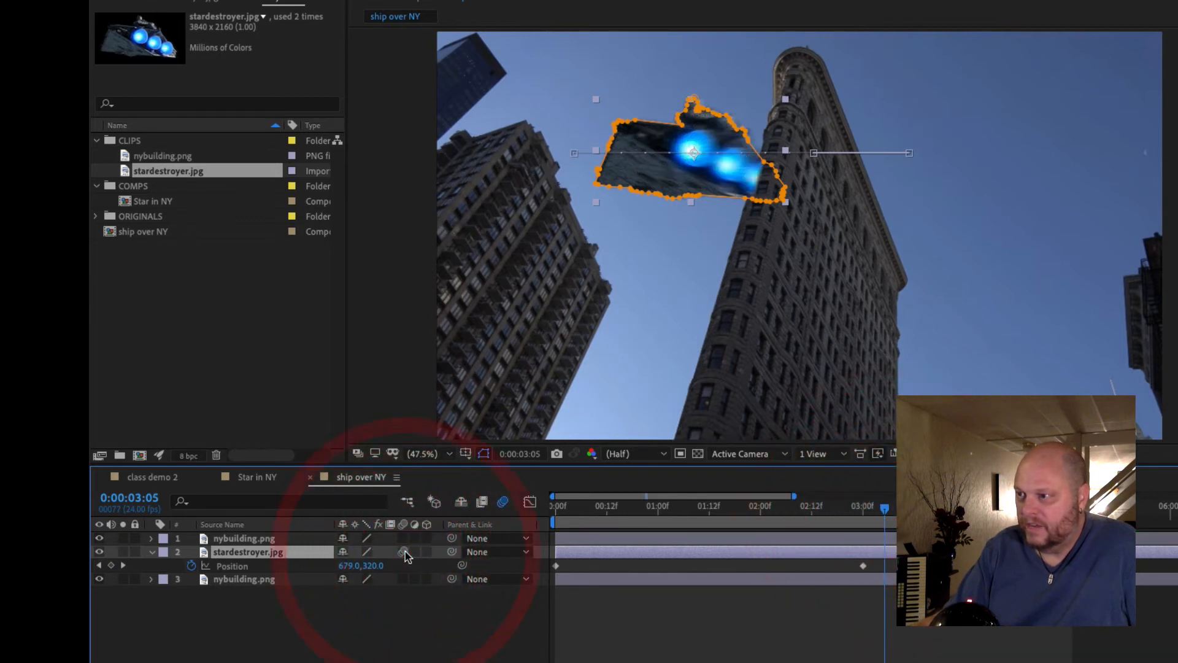
# Switch the stardestroyer.jpg layer's motion blur off and on to compare the ship with and without it
pyautogui.click(405, 552)
pyautogui.click(405, 552)
pyautogui.click(405, 552)
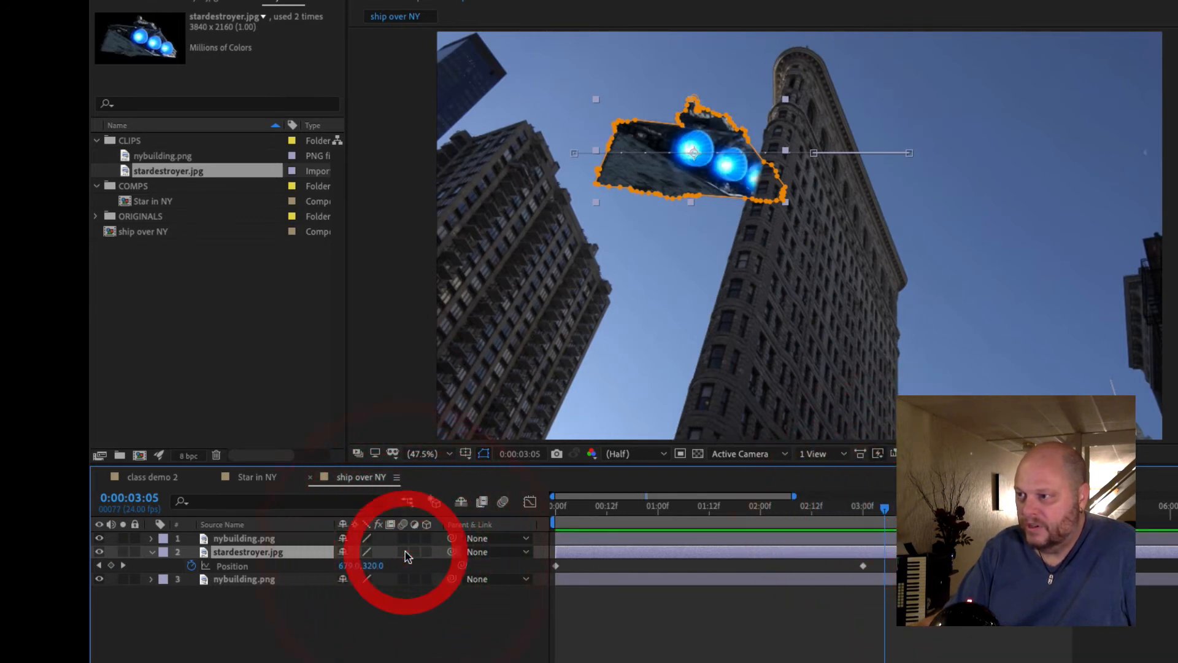
pyautogui.click(405, 552)
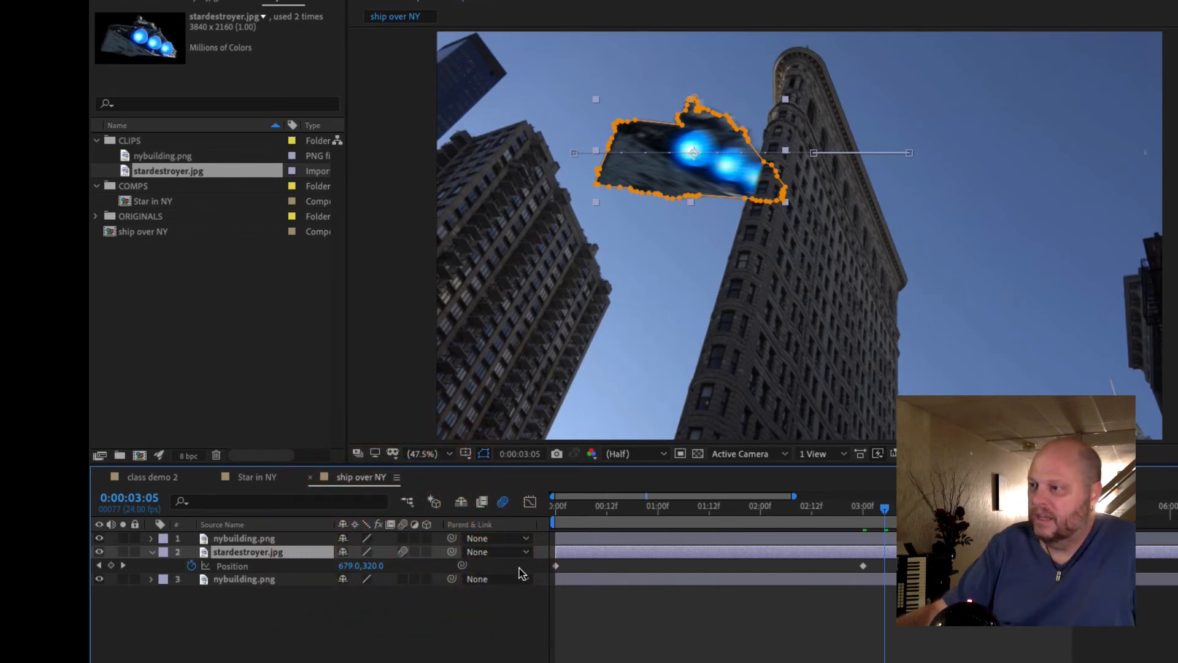
# Preview the animation from the first frame with motion blur enabled, past the ship's departure
pyautogui.moveTo(861, 514); pyautogui.dragTo(552, 526)
pyautogui.press('space')
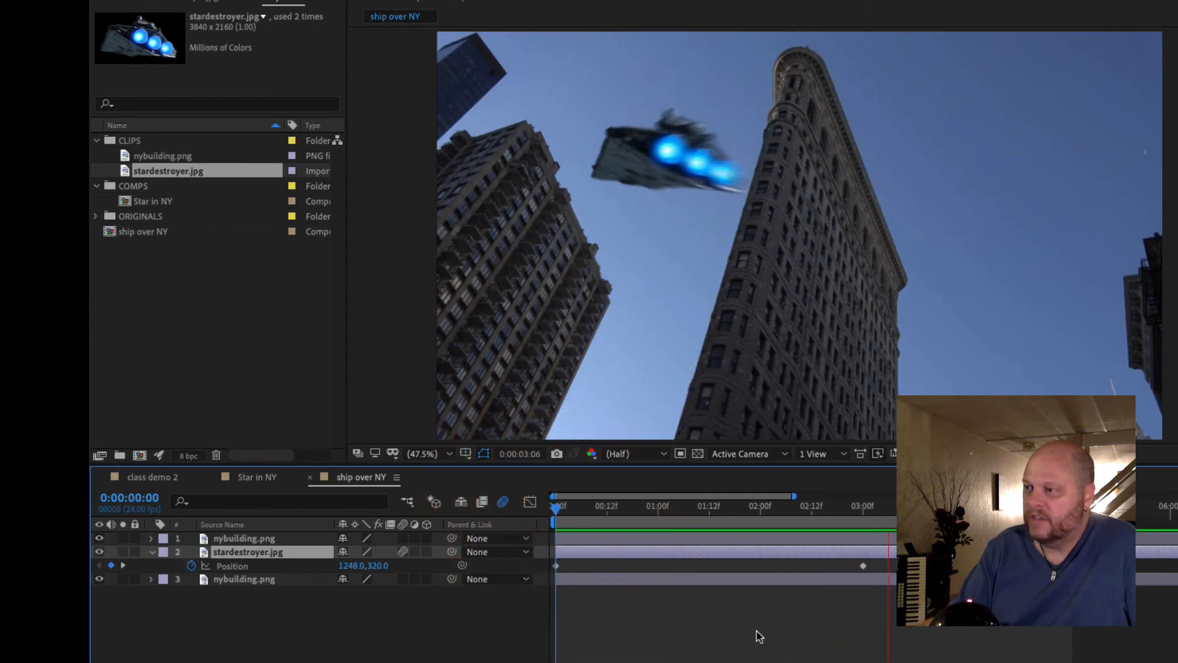
pyautogui.press('space')
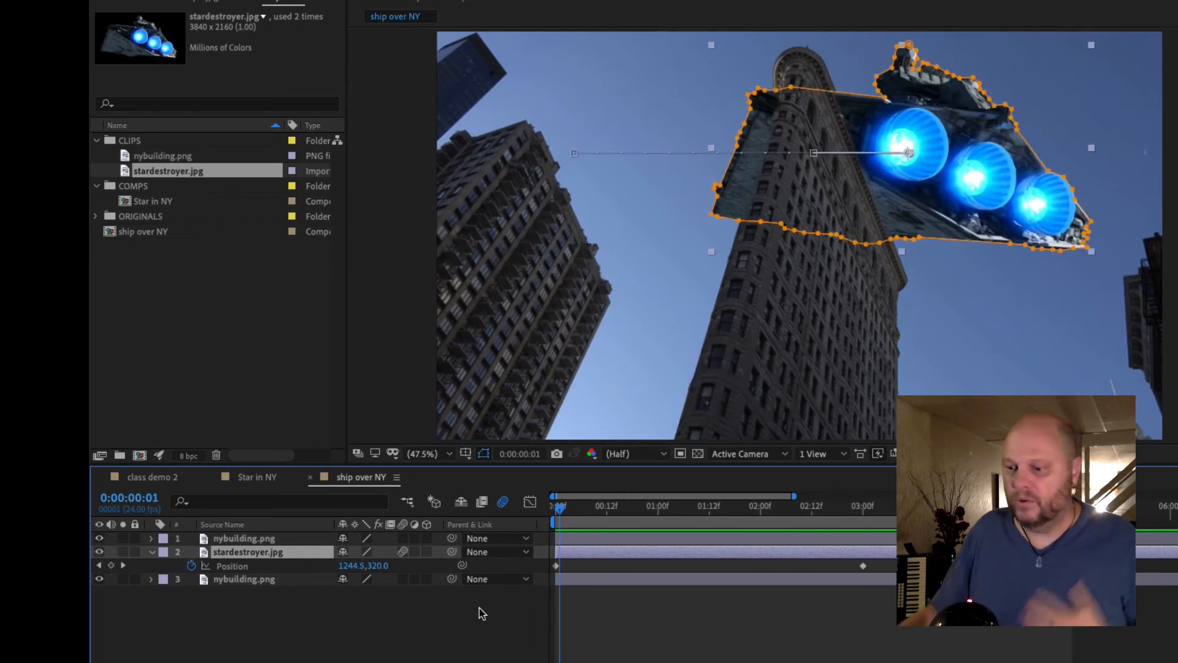
# Collapse the stardestroyer.jpg layer's properties and return to the first frame with no layer selected
pyautogui.click(152, 552)
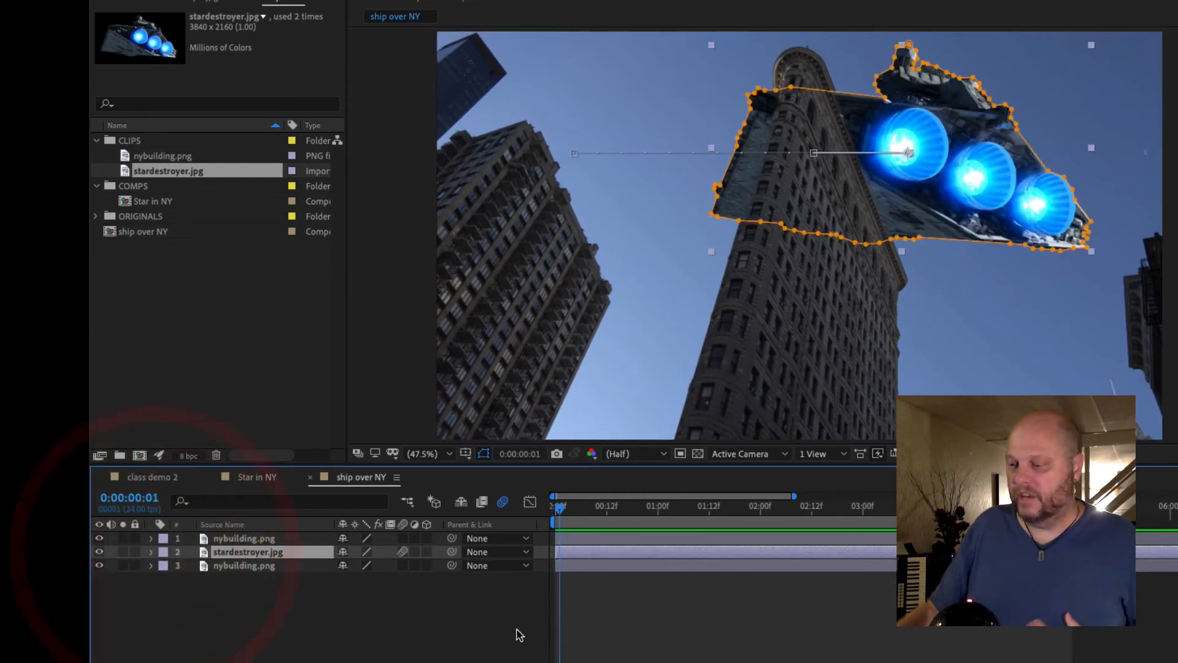
pyautogui.moveTo(560, 508); pyautogui.dragTo(518, 502)
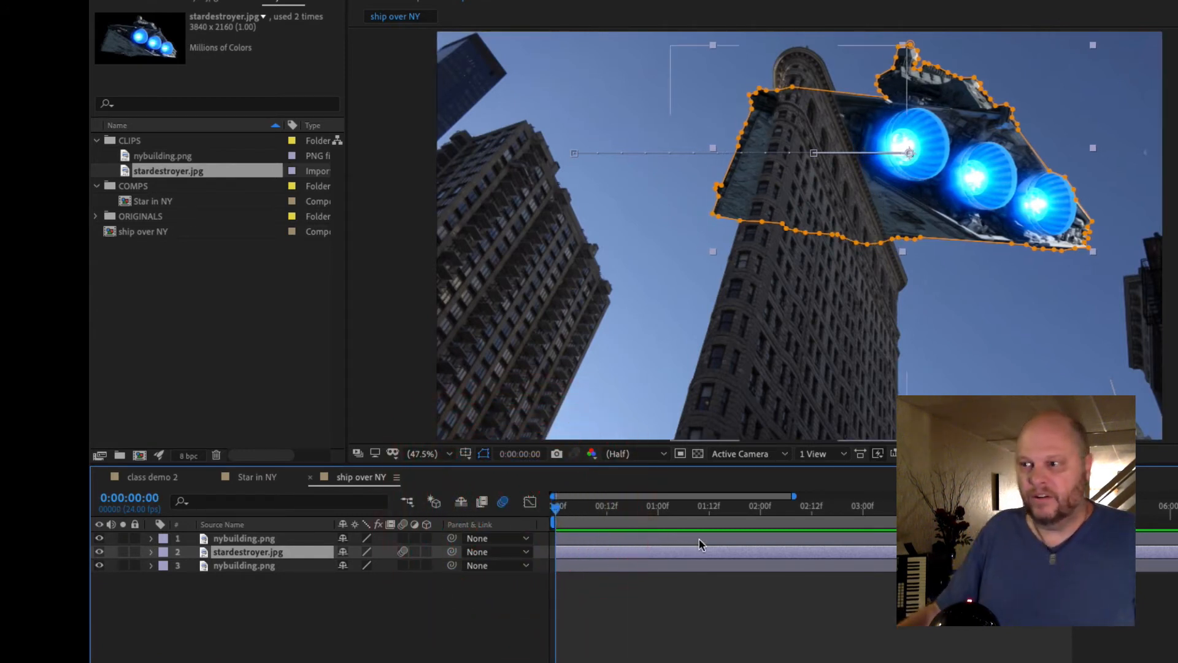
pyautogui.click(456, 604)
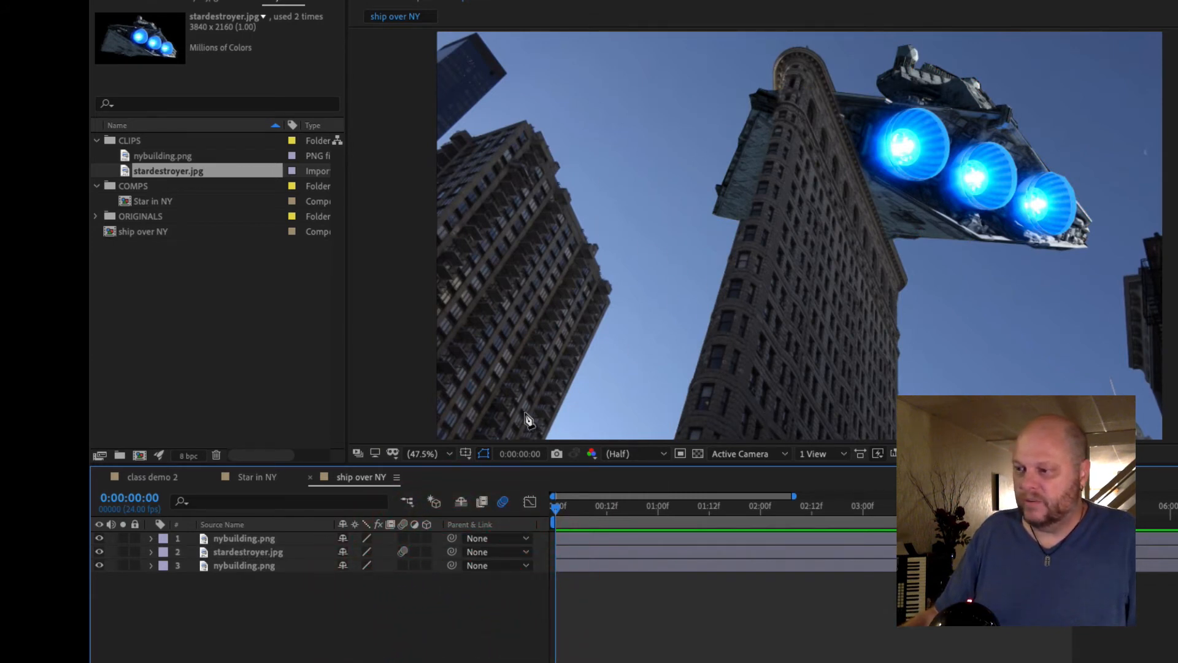
pyautogui.click(430, 622)
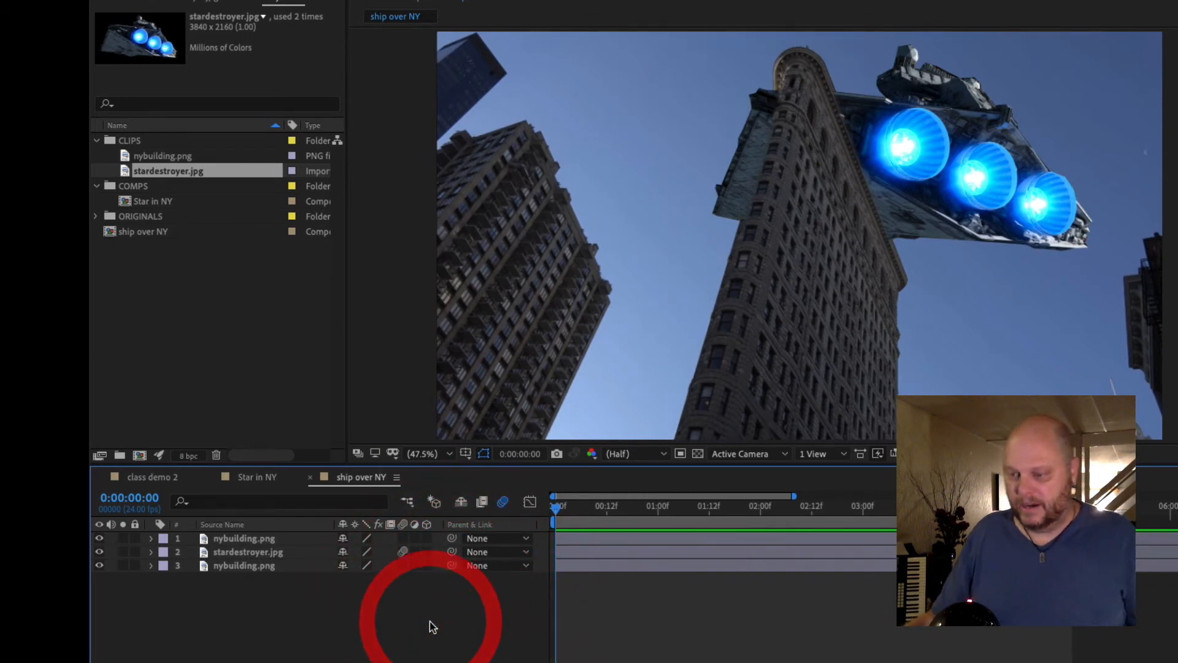
pyautogui.click(333, 604)
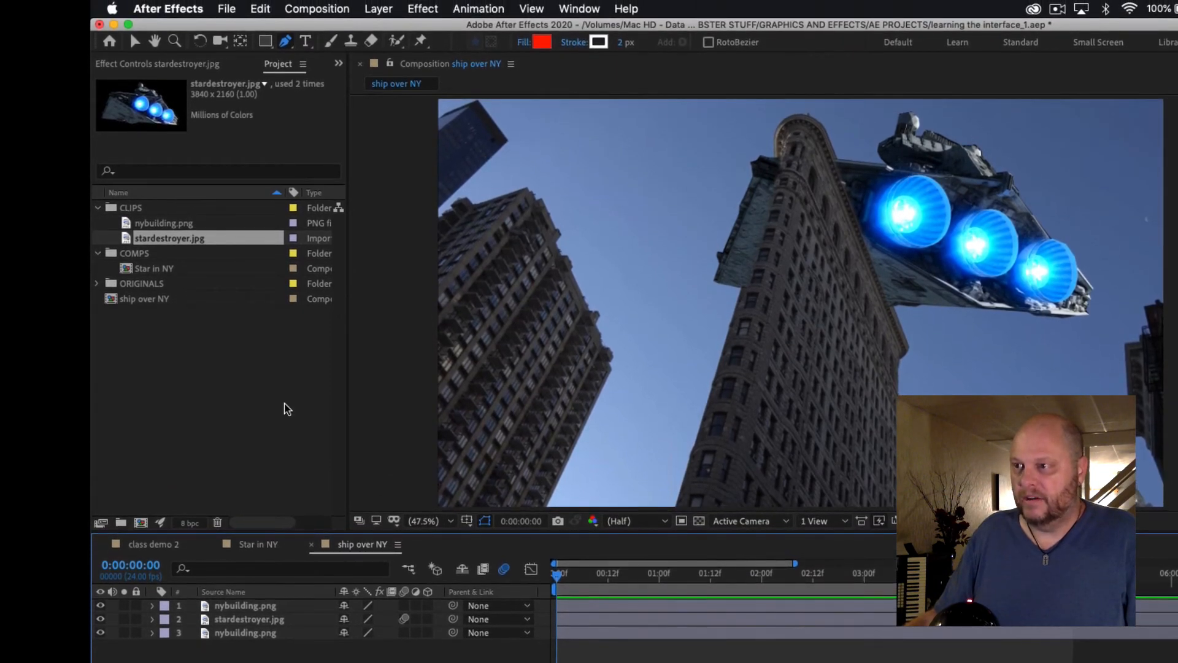
# Start a new 1920 by 1080 px solid layer and choose a yellow hue of 64° for its color
pyautogui.click(379, 9)
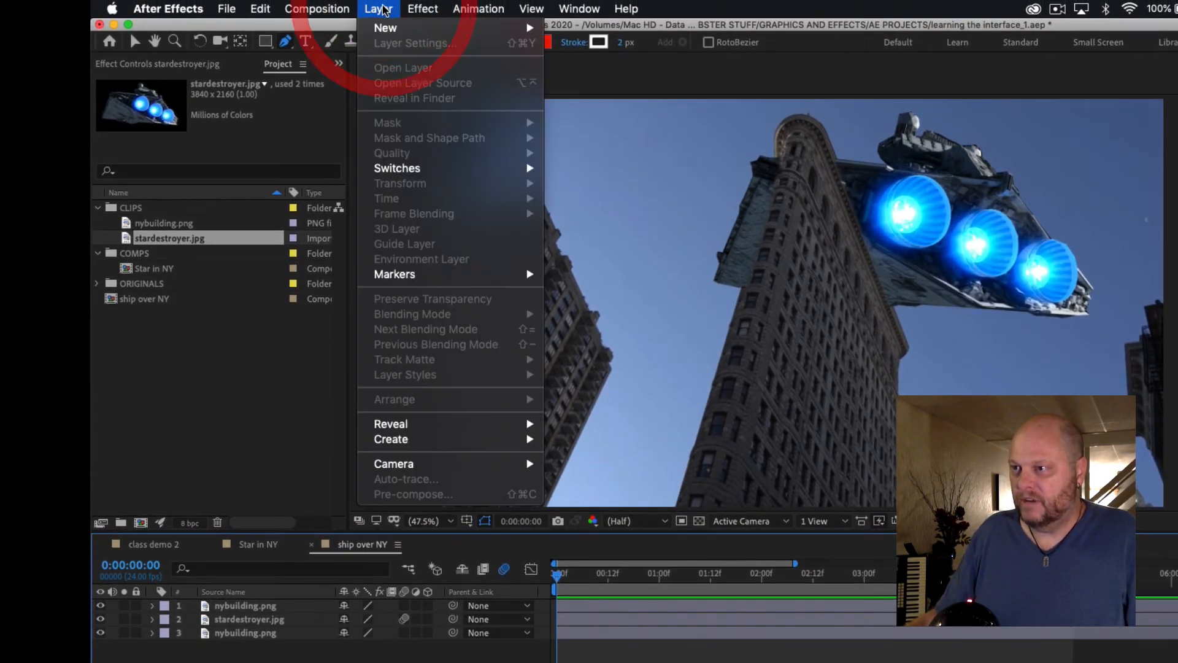
pyautogui.moveTo(395, 29)
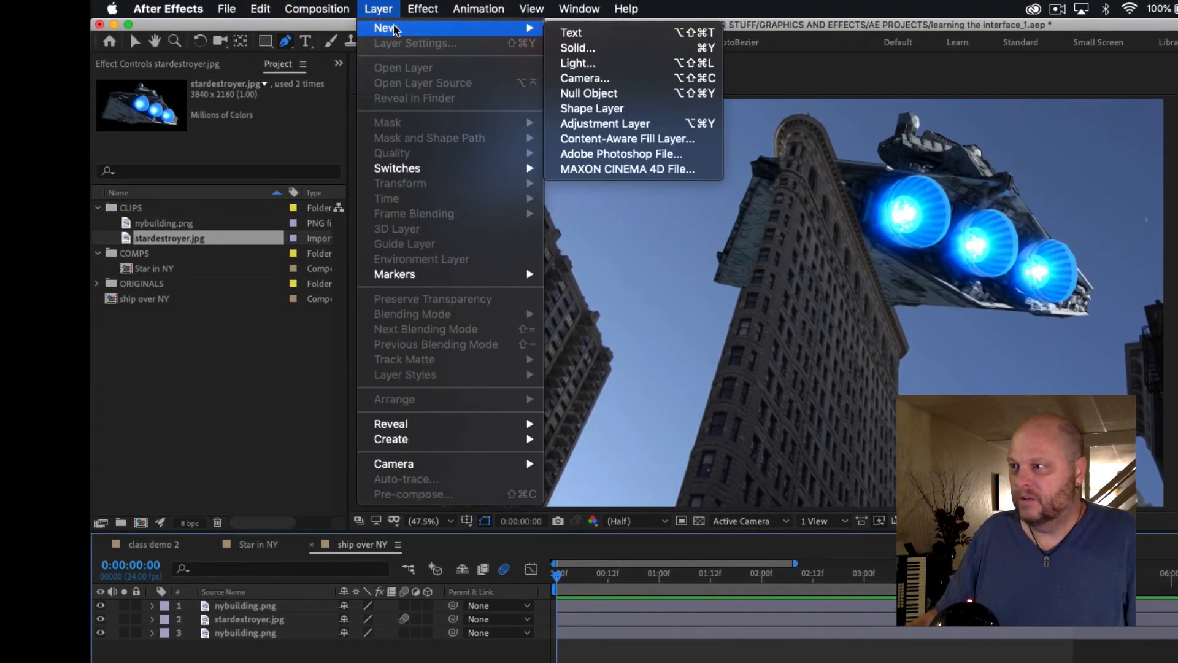
pyautogui.click(613, 49)
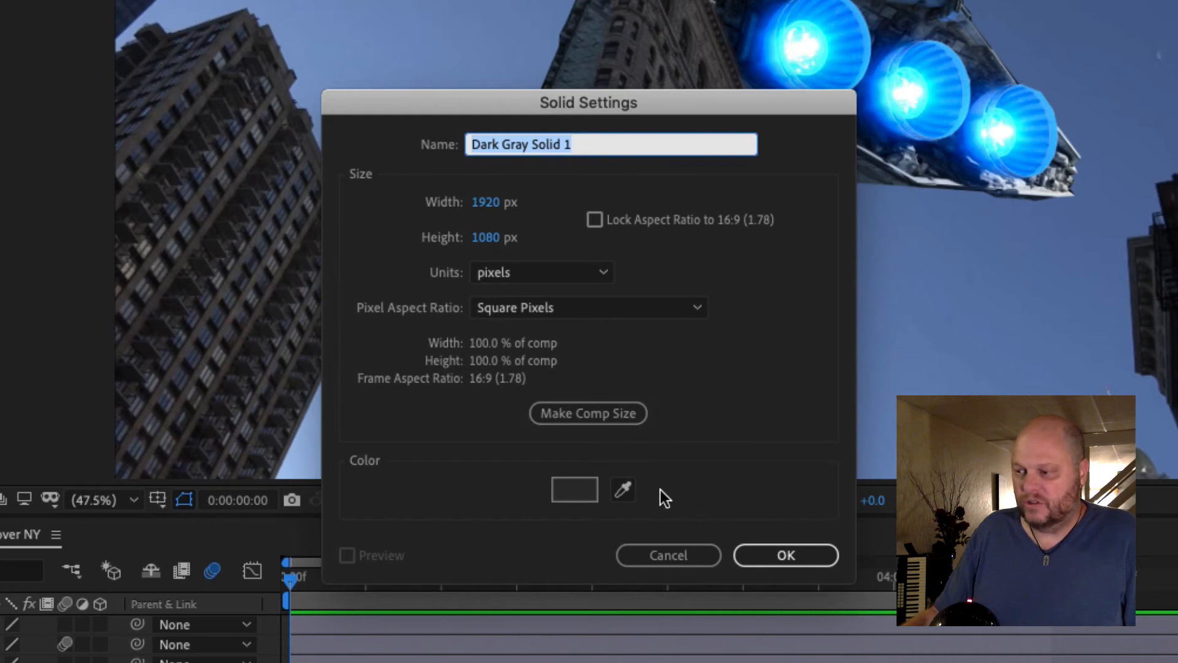
pyautogui.click(570, 491)
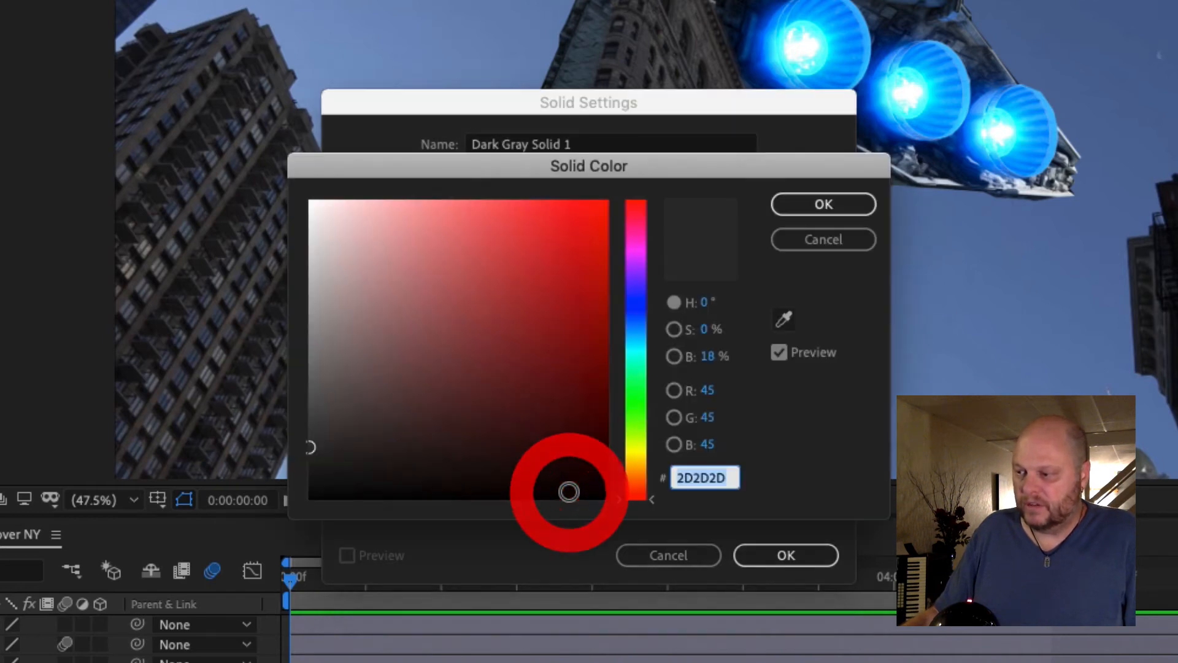
pyautogui.click(636, 448)
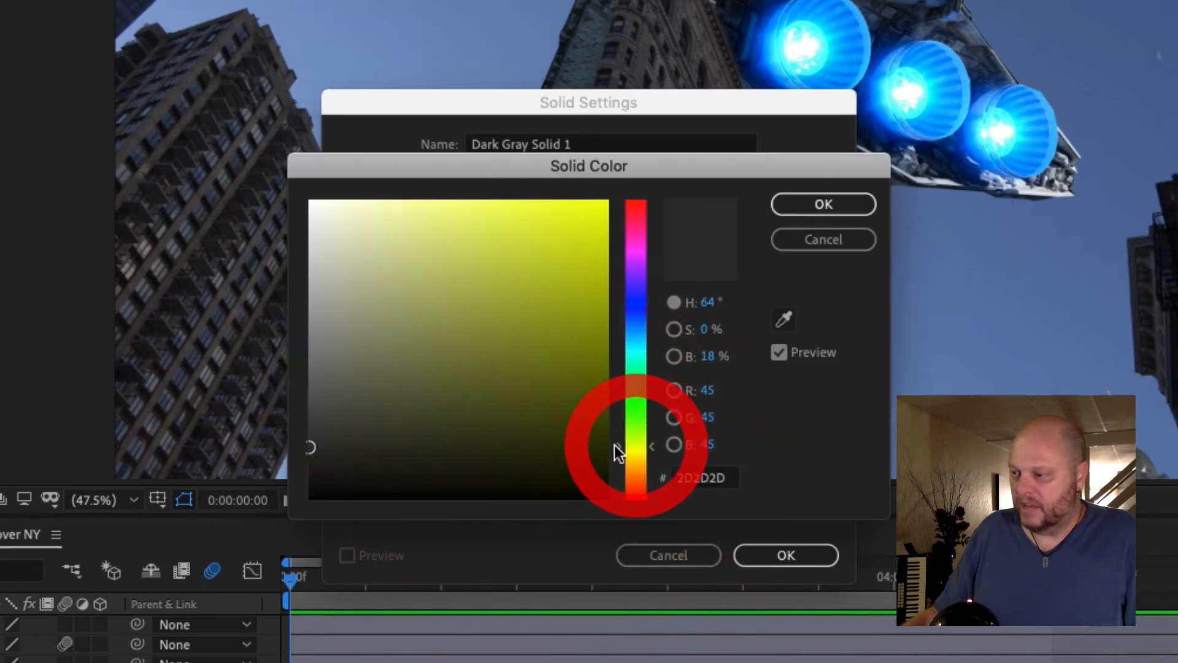
pyautogui.moveTo(423, 381); pyautogui.dragTo(615, 190)
pyautogui.moveTo(775, 210); pyautogui.dragTo(488, 282)
pyautogui.moveTo(496, 175); pyautogui.dragTo(490, 226)
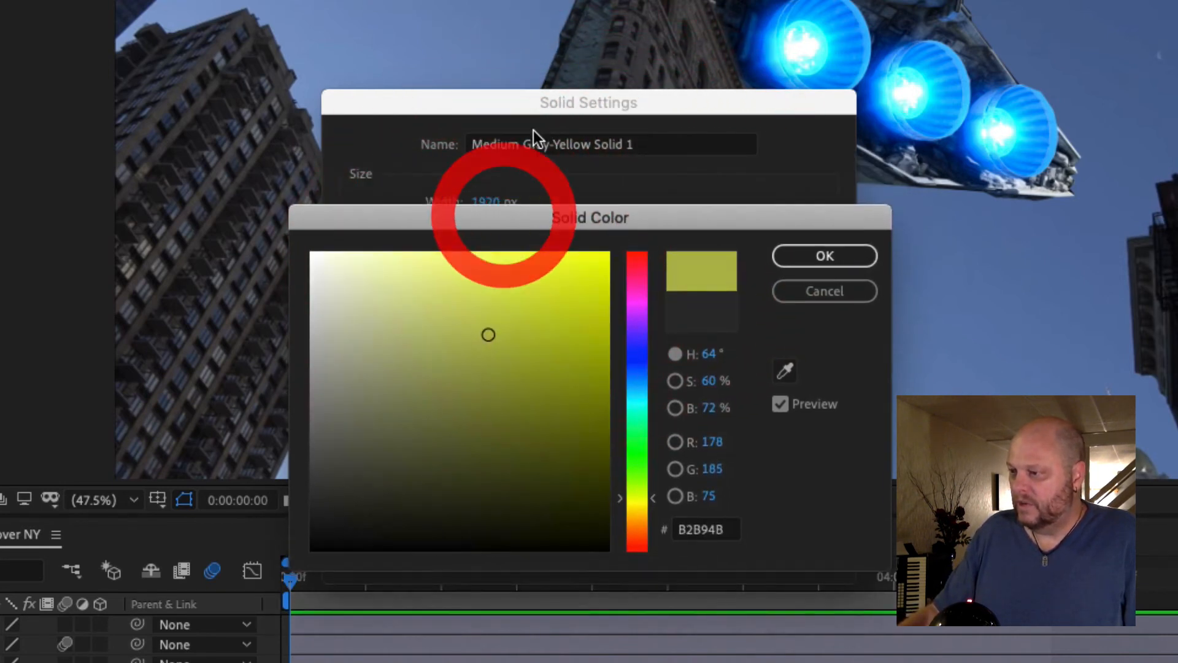
# Set the solid's color to bright yellow F0FF00 and create the layer
pyautogui.moveTo(489, 335); pyautogui.dragTo(367, 386)
pyautogui.click(343, 316)
pyautogui.moveTo(343, 316); pyautogui.dragTo(605, 257)
pyautogui.click(607, 251)
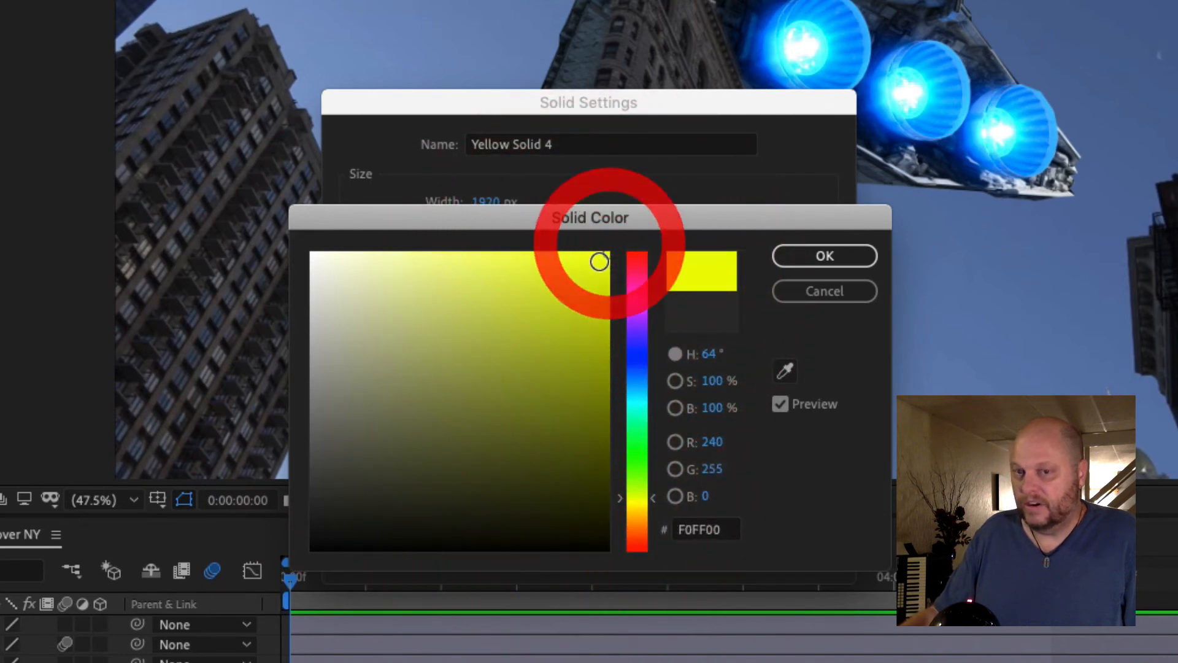
pyautogui.click(853, 260)
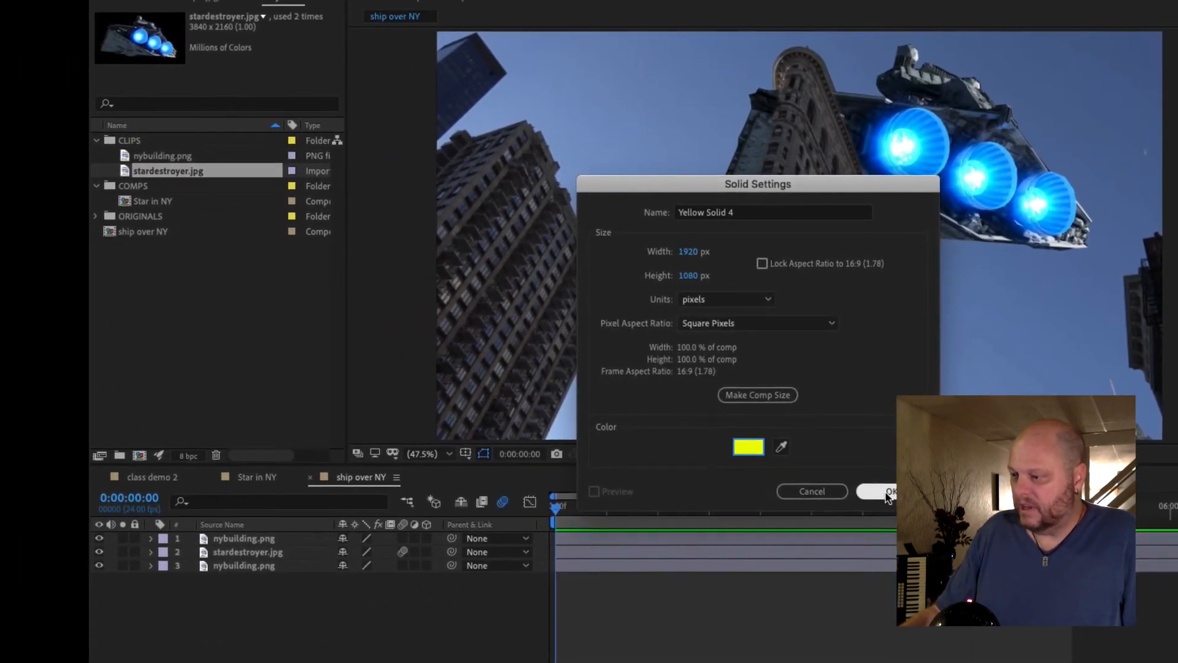
pyautogui.click(884, 492)
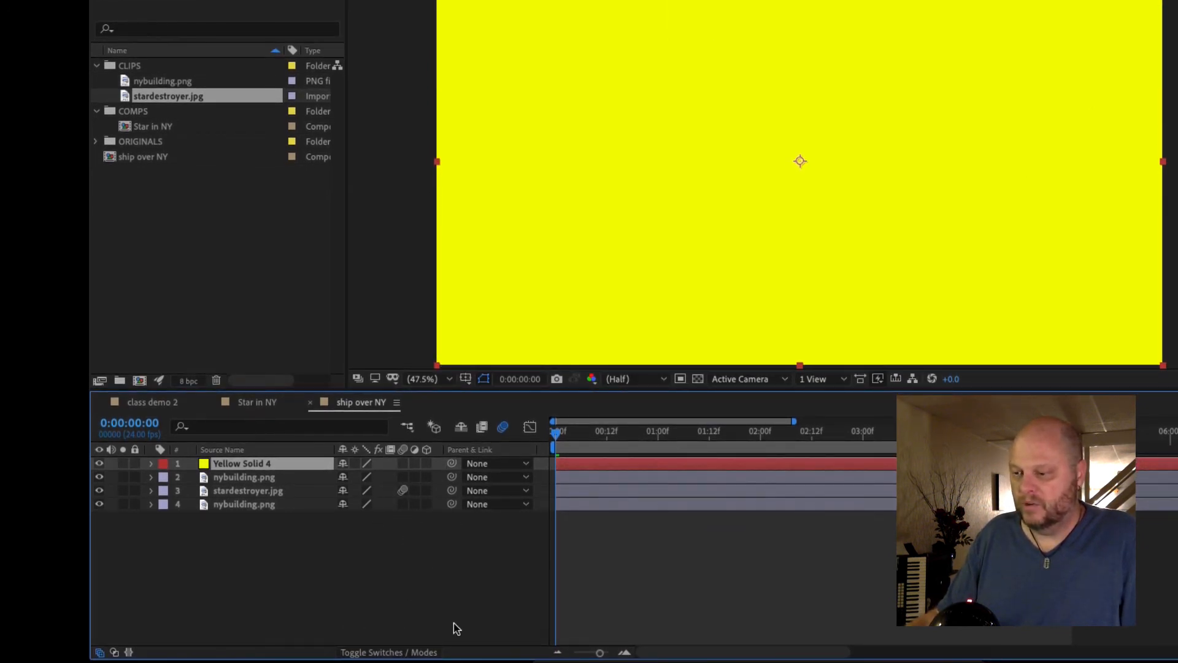
# Try the Screen, Linear Light and Pin Light blending modes on the yellow solid and settle on Linear Burn
pyautogui.click(392, 654)
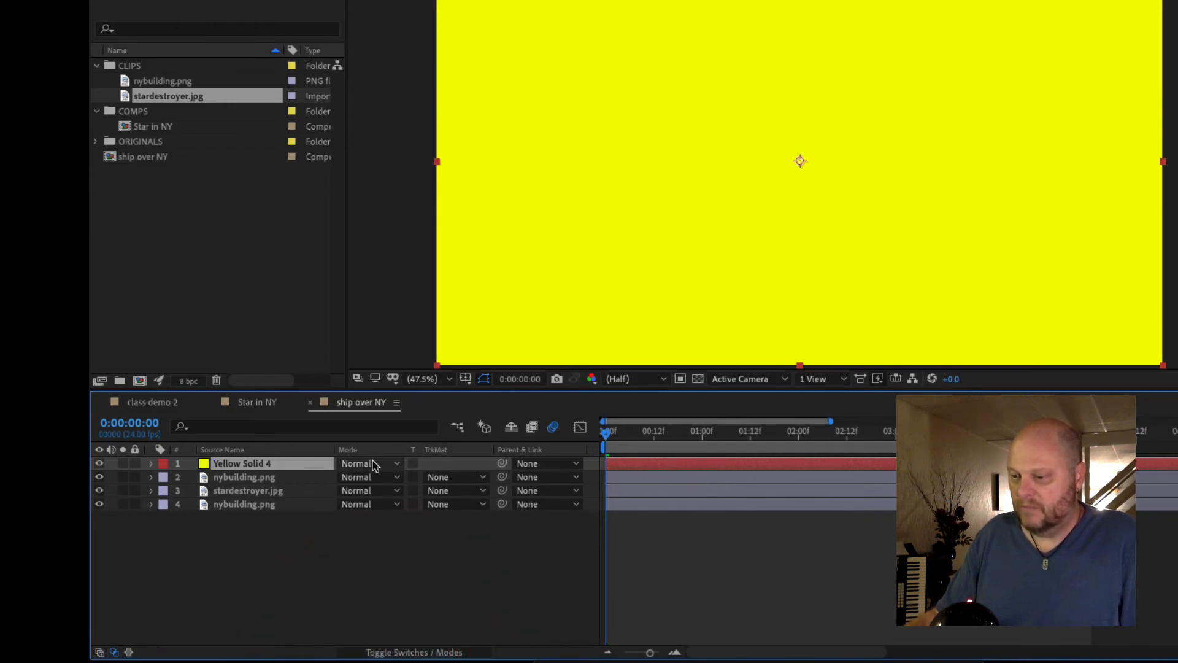
pyautogui.click(396, 465)
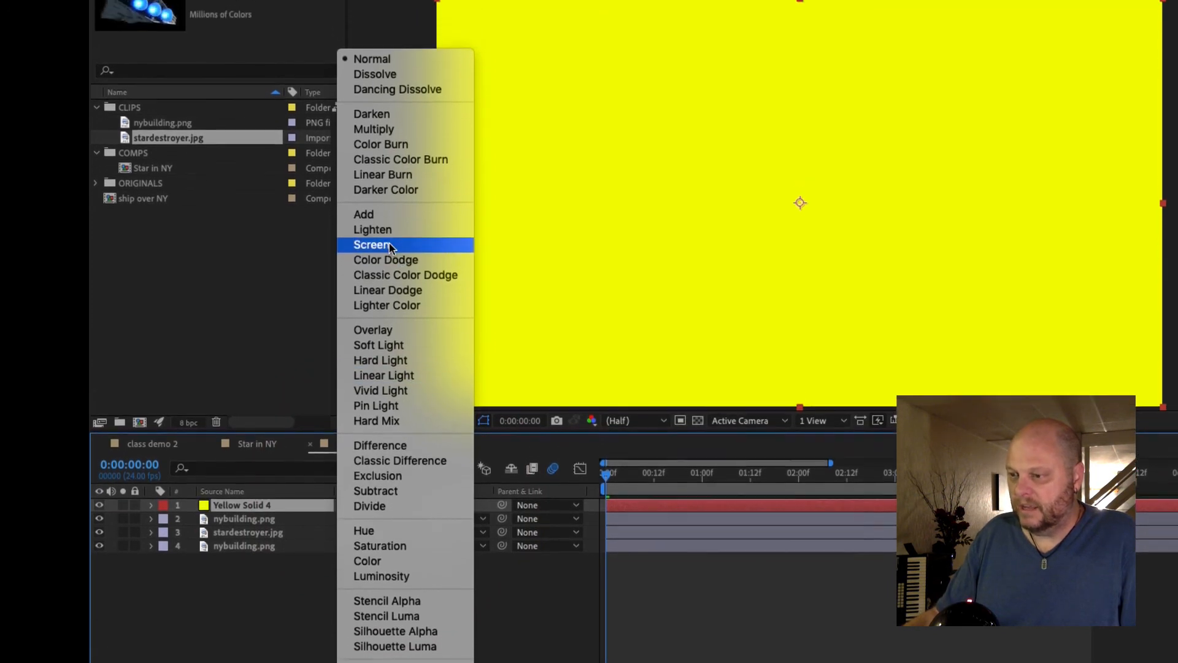
pyautogui.click(389, 245)
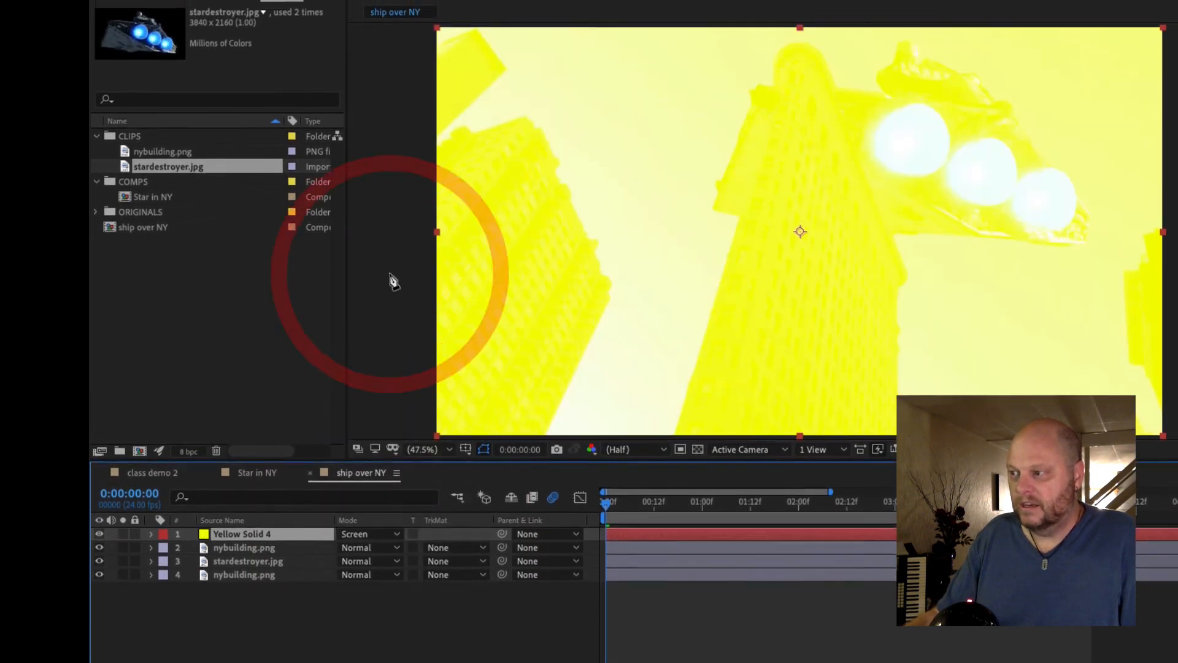
pyautogui.click(400, 540)
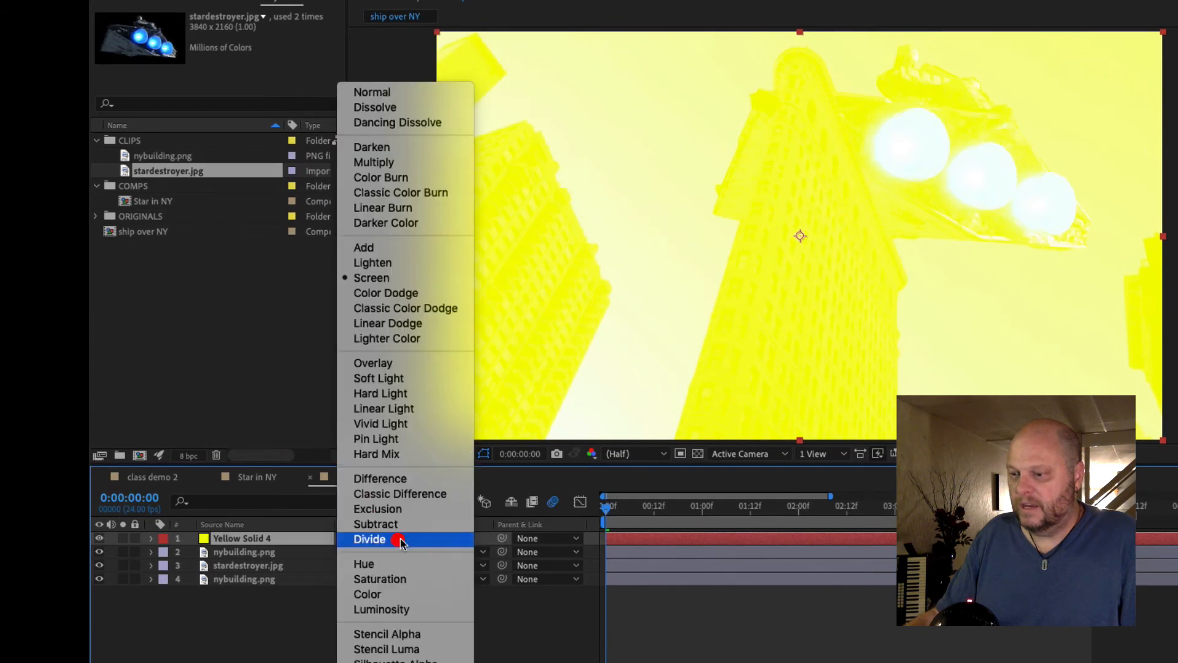
pyautogui.click(412, 407)
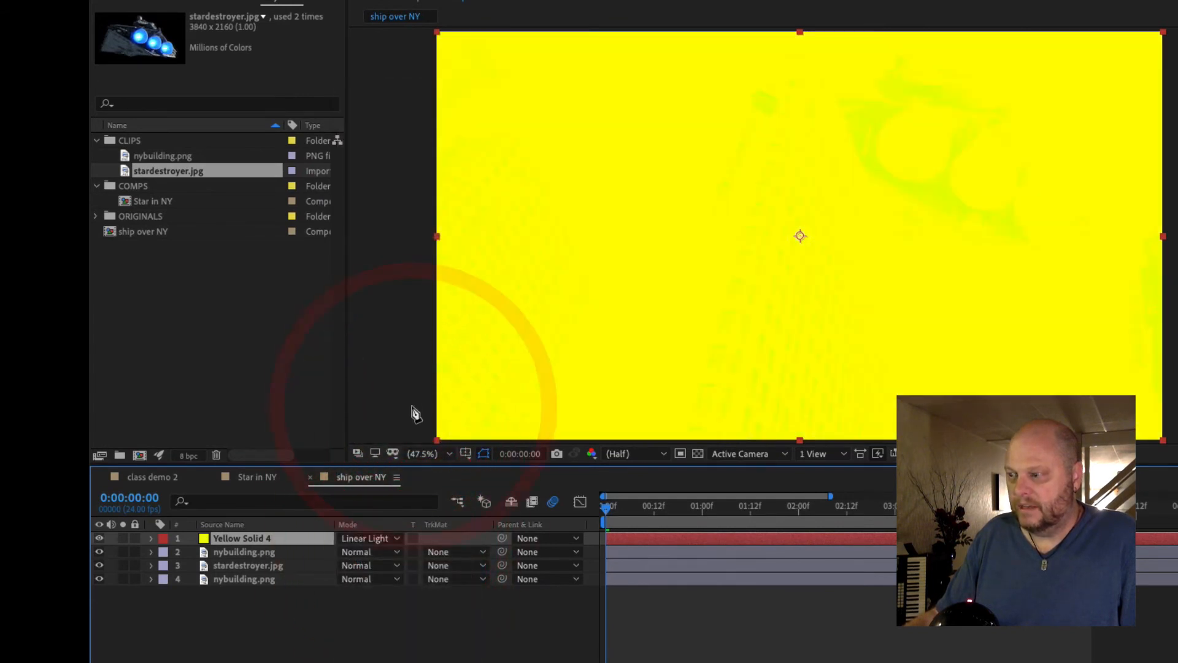
pyautogui.click(393, 538)
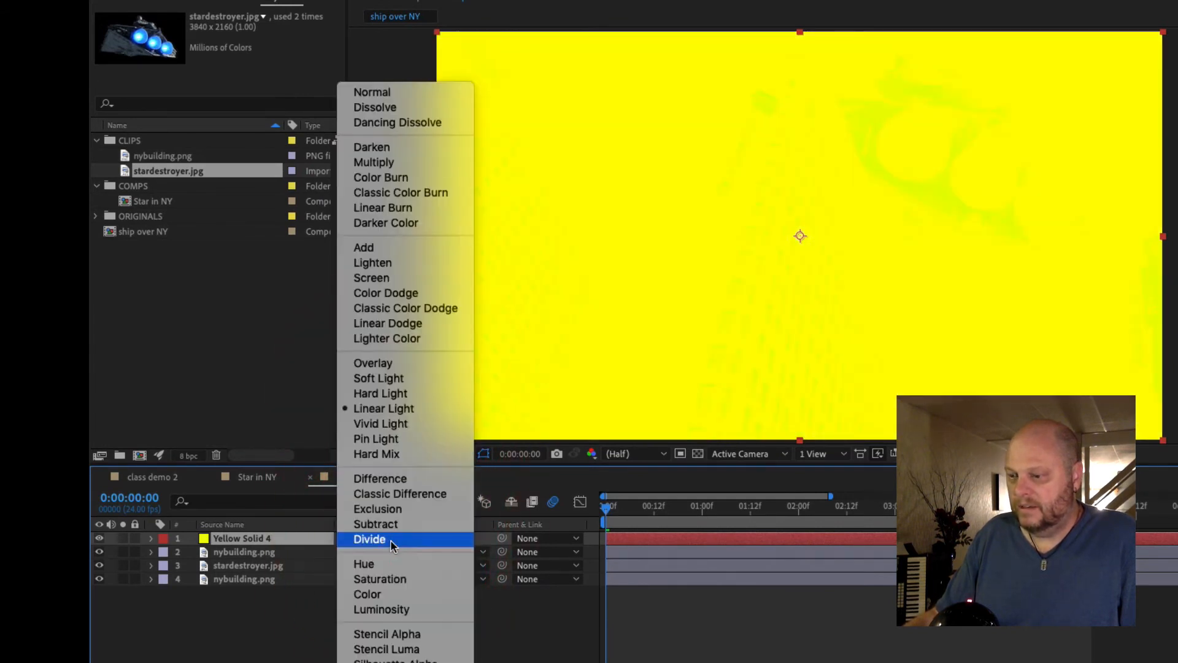
pyautogui.click(385, 435)
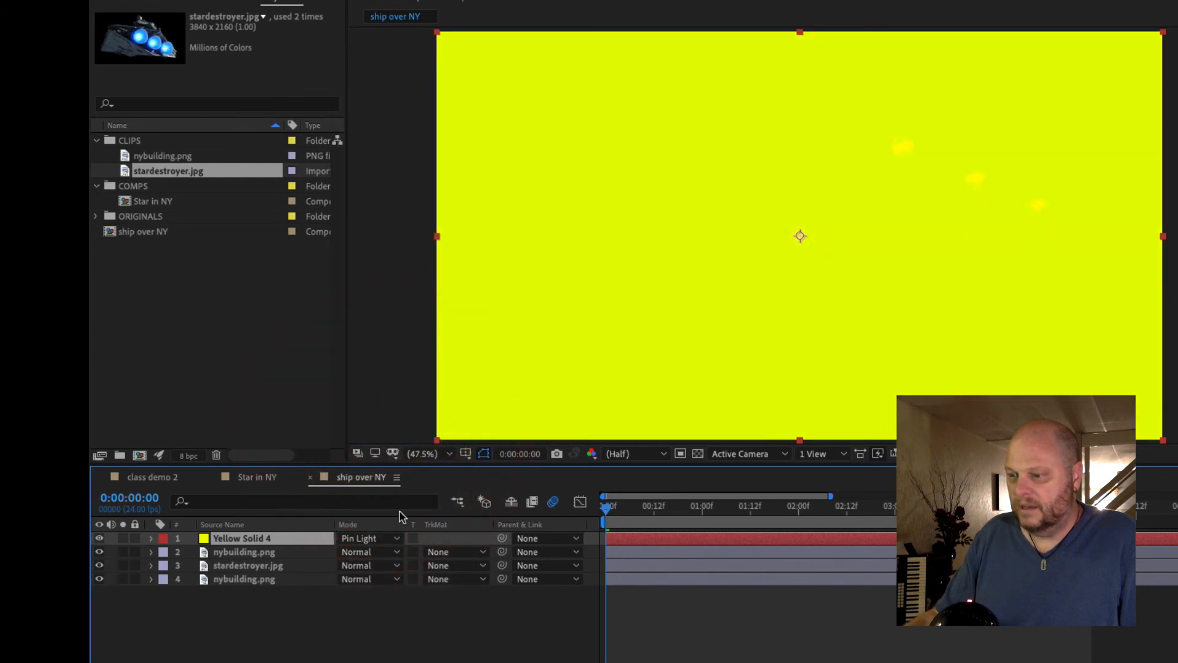
pyautogui.click(394, 537)
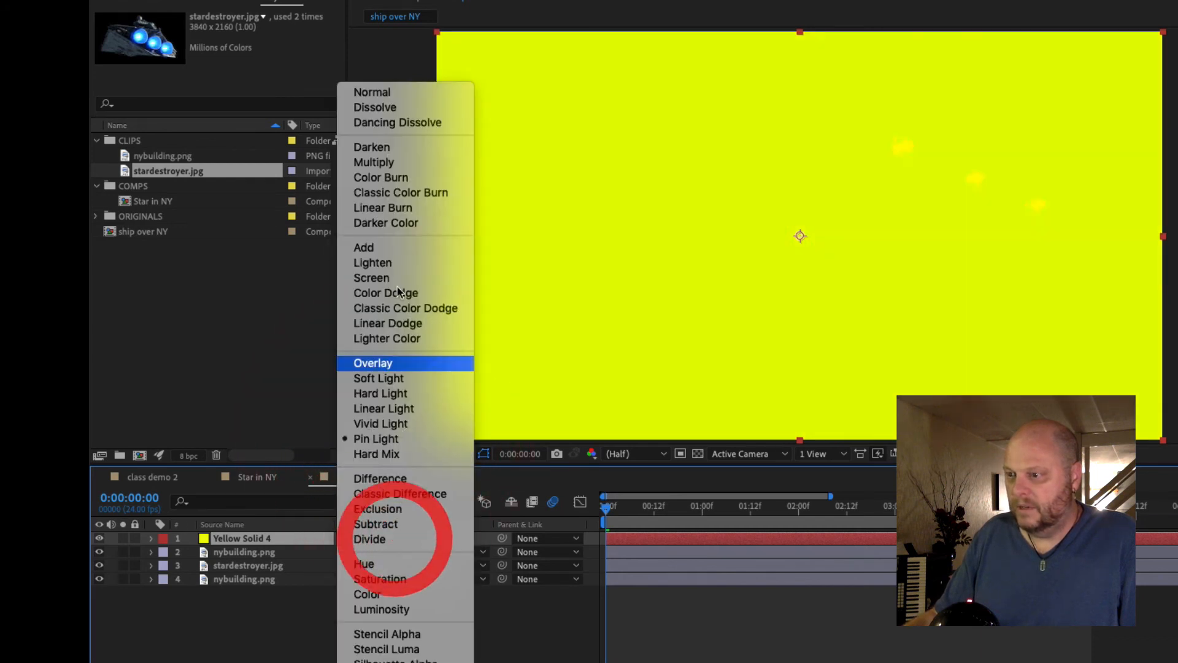
pyautogui.click(391, 210)
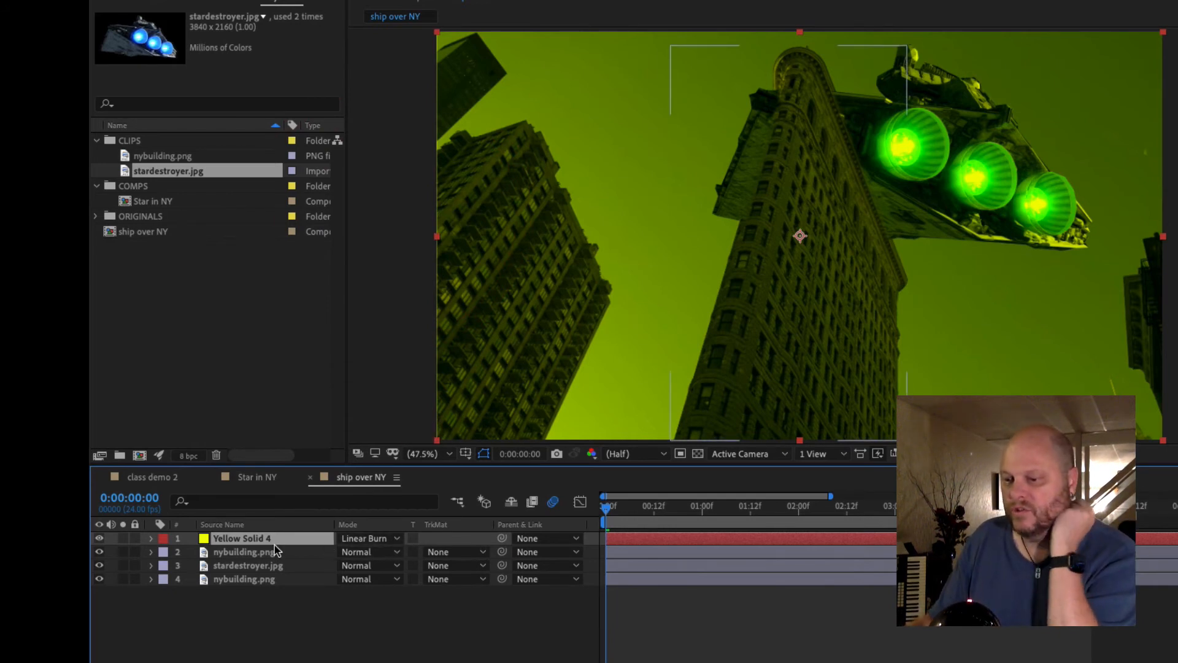
# Reduce the yellow solid layer's opacity to 60% and collapse its properties
pyautogui.click(151, 538)
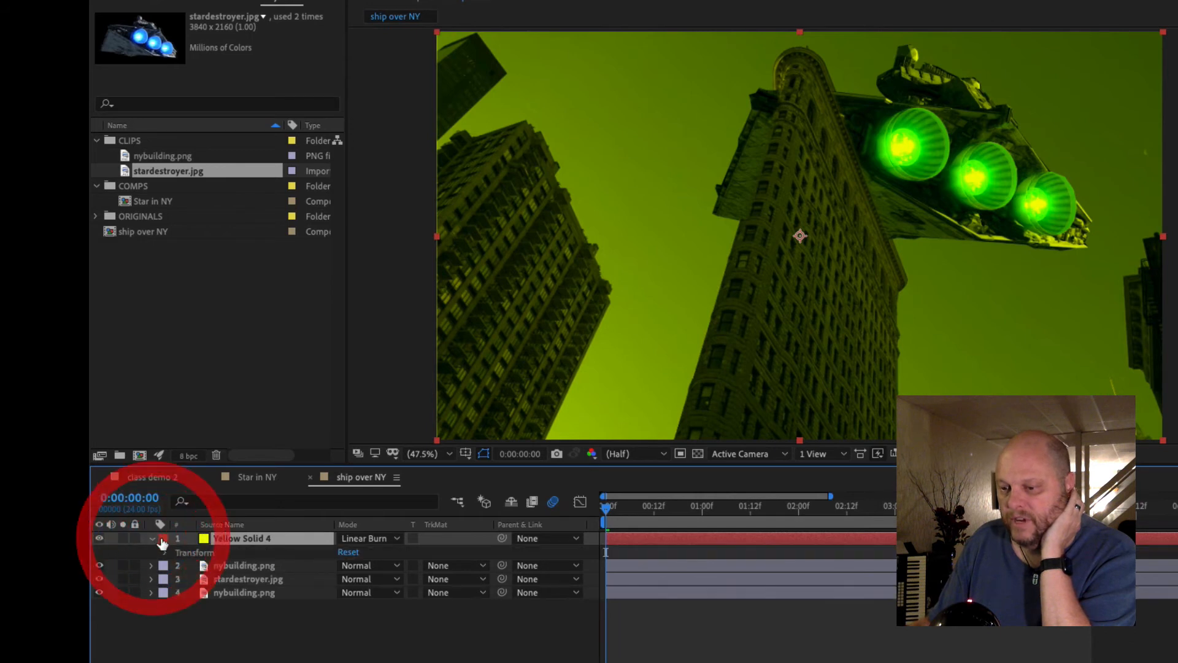
pyautogui.click(165, 553)
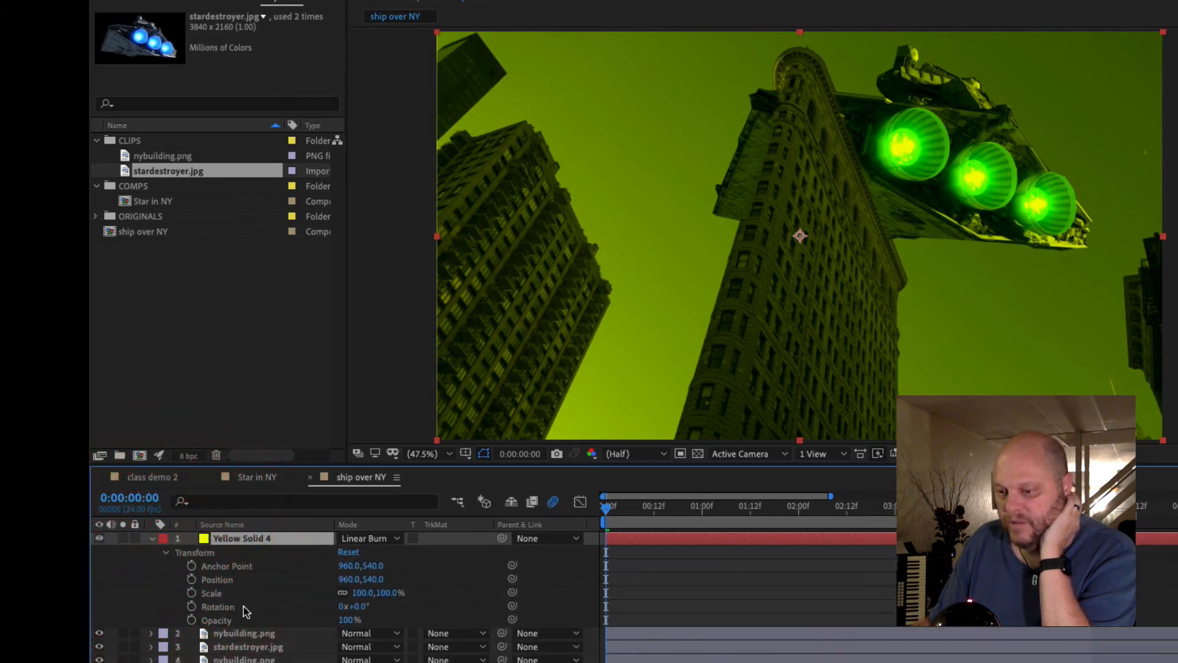
pyautogui.click(284, 624)
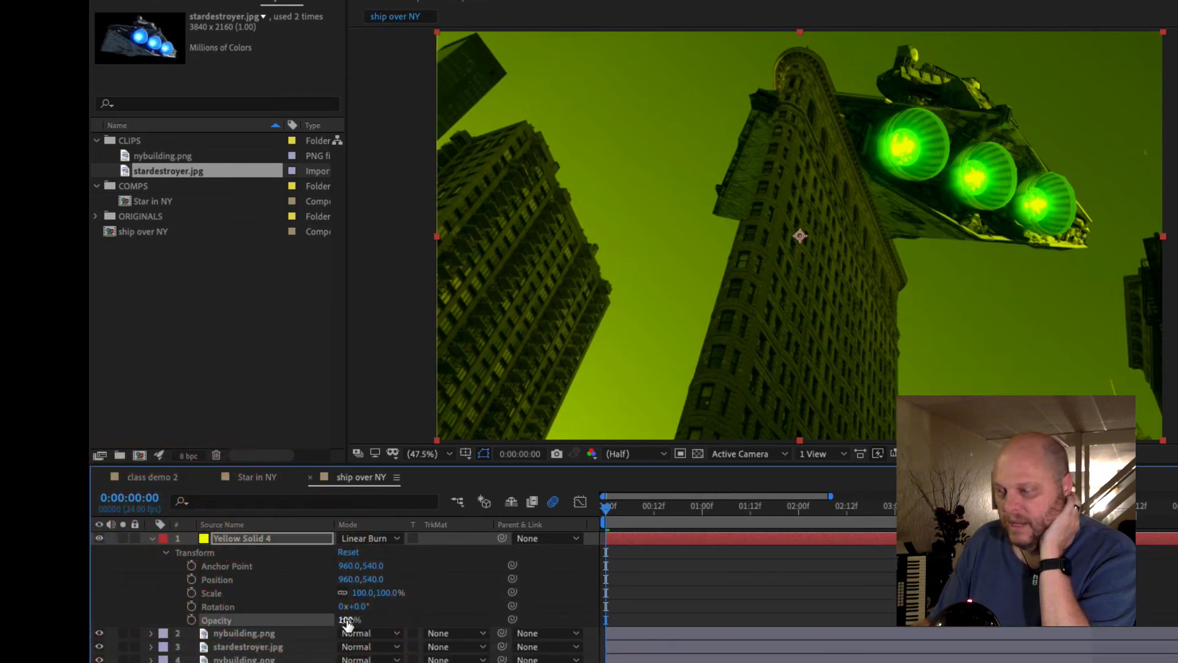
pyautogui.moveTo(347, 623); pyautogui.dragTo(315, 621)
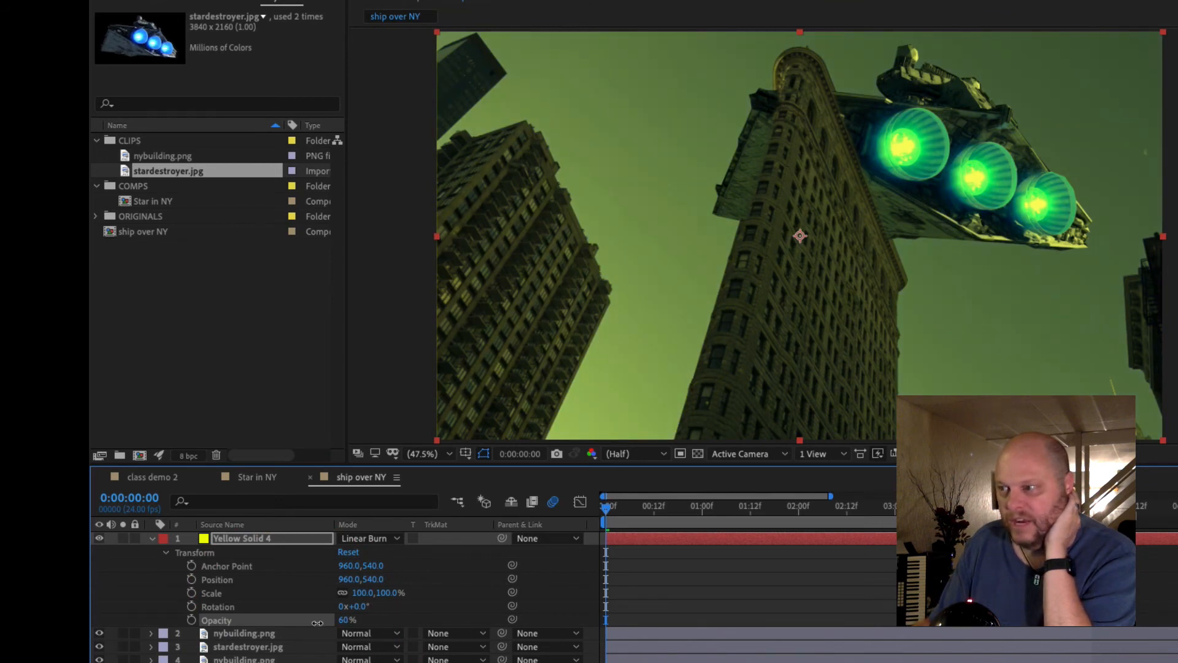
pyautogui.click(317, 623)
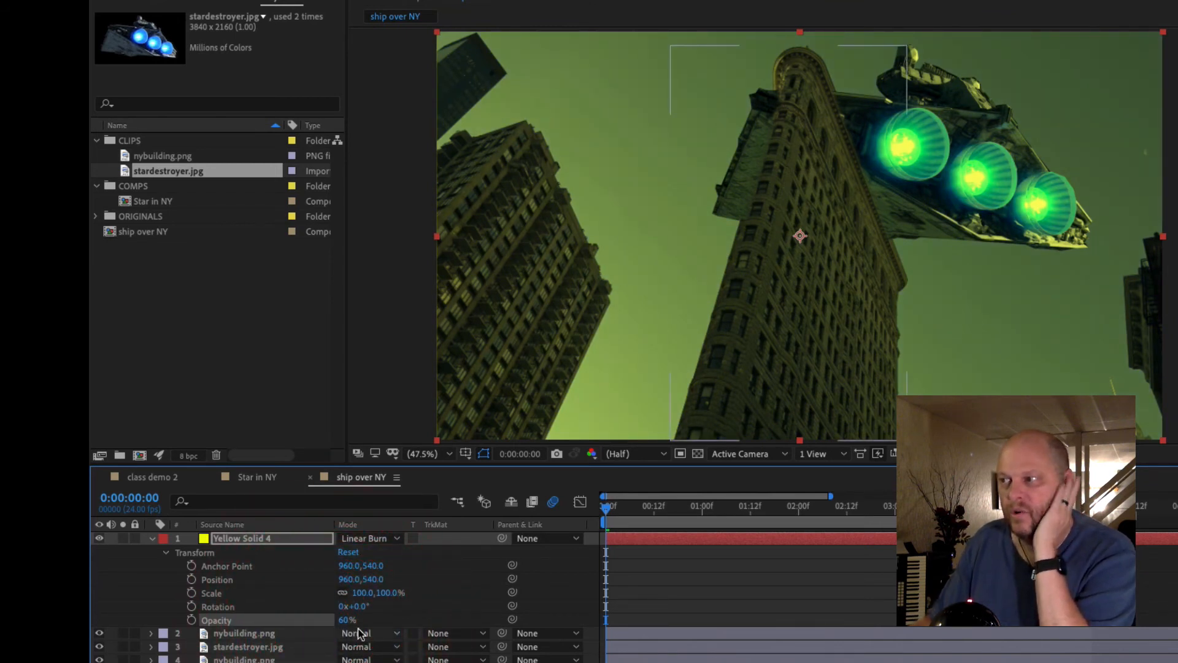
pyautogui.click(153, 539)
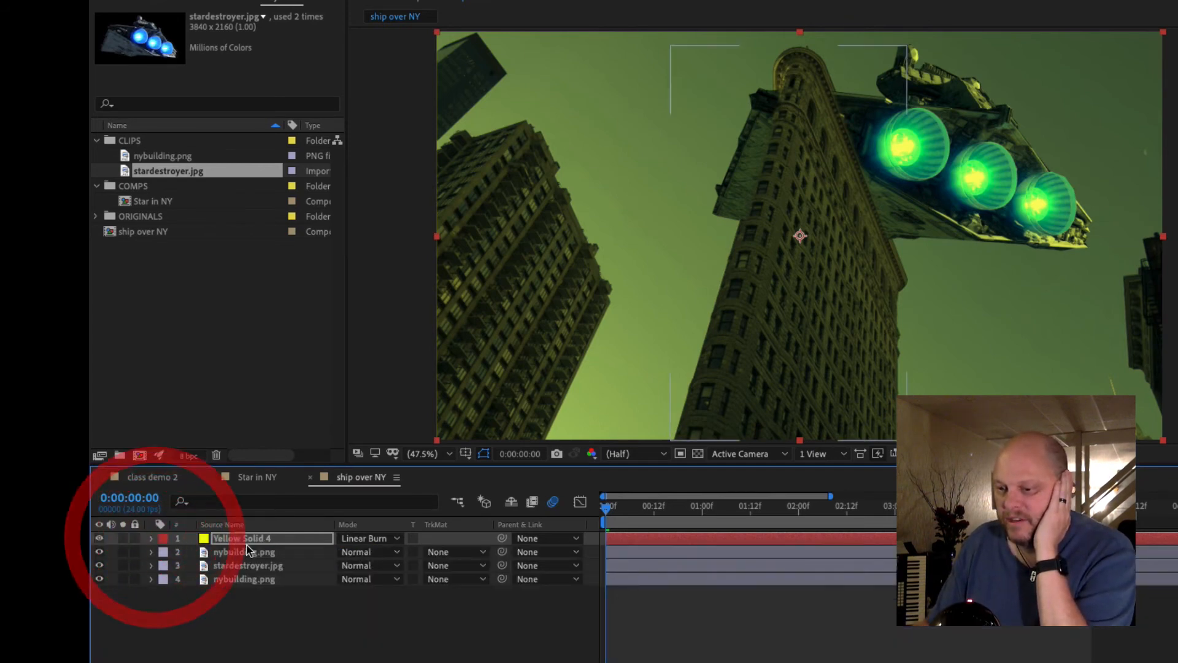
# Toggle the yellow solid layer's visibility to compare the scene with and without the color tint
pyautogui.click(99, 539)
pyautogui.click(99, 538)
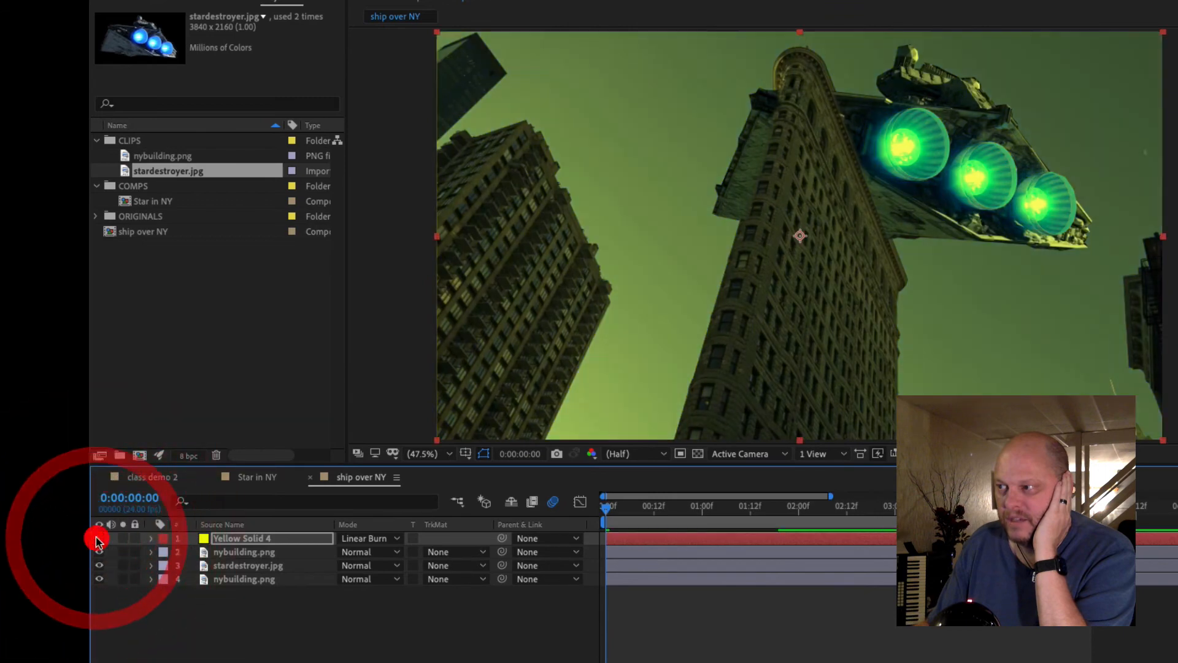
pyautogui.click(99, 538)
pyautogui.click(98, 538)
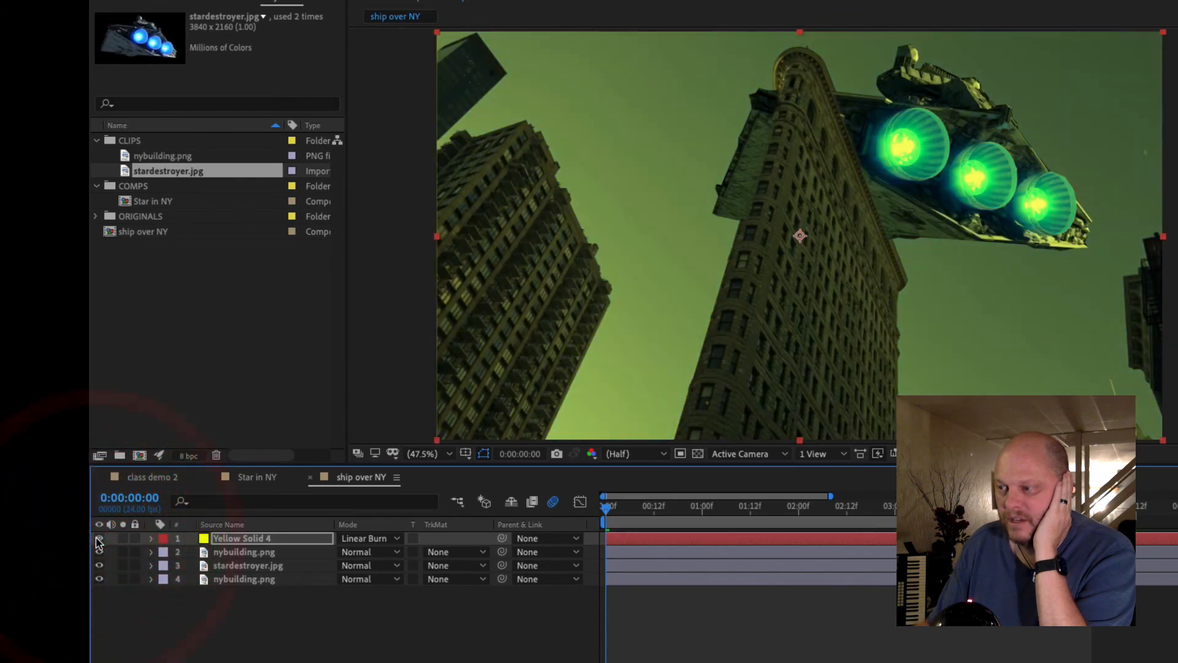
# Create a 1920 x 1080 solid layer in blue 003CFF above the yellow solid
pyautogui.click(99, 538)
pyautogui.click(99, 538)
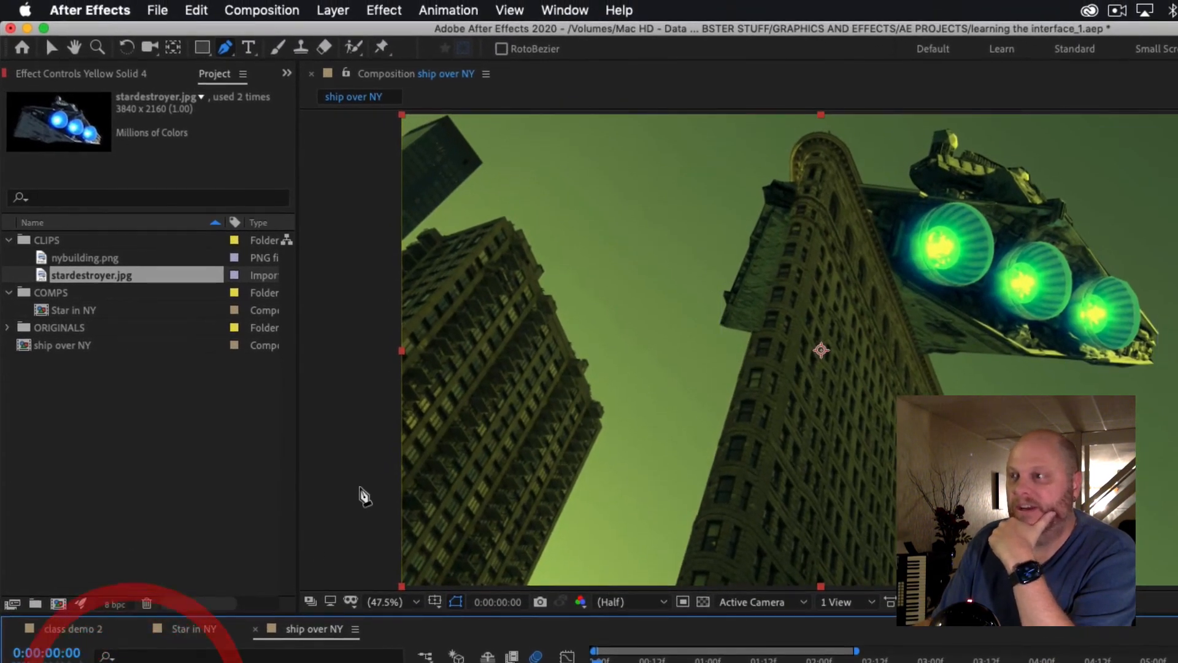
pyautogui.click(333, 10)
pyautogui.moveTo(368, 33)
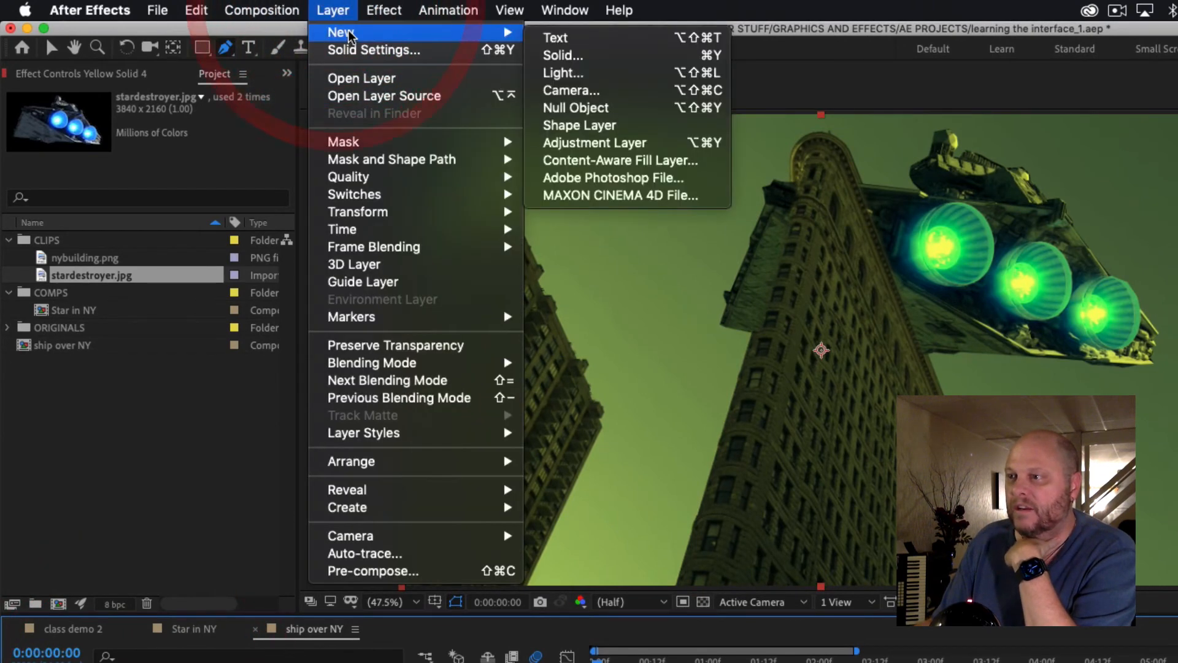
pyautogui.click(562, 56)
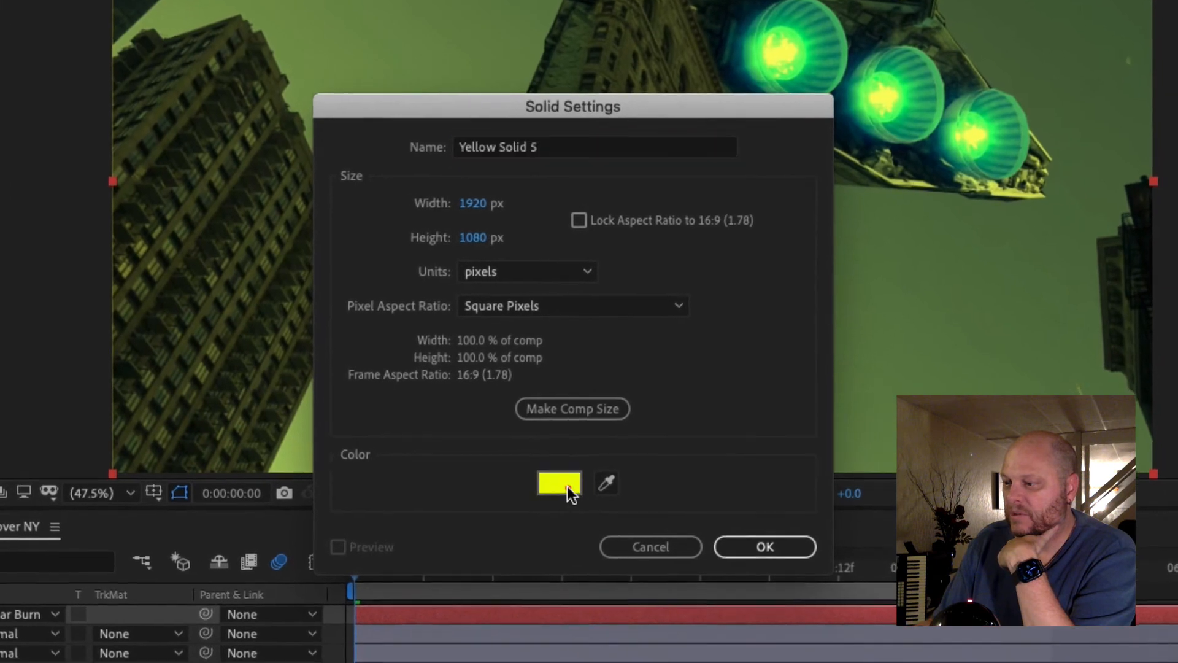
pyautogui.click(589, 492)
pyautogui.click(643, 376)
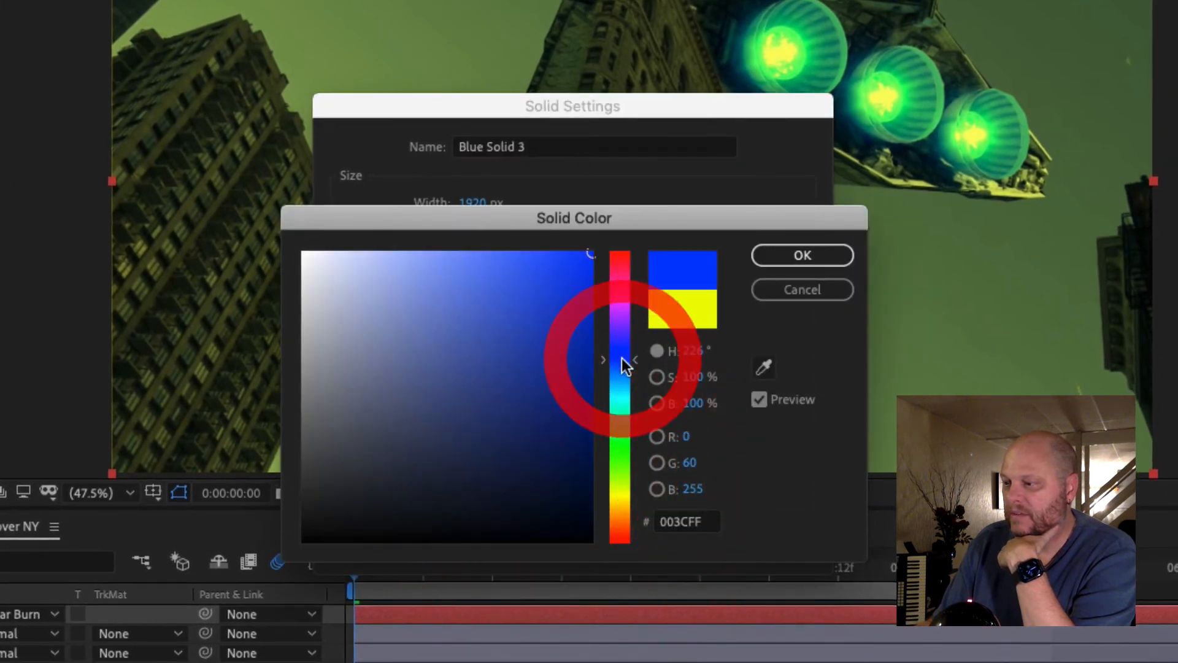
pyautogui.click(826, 254)
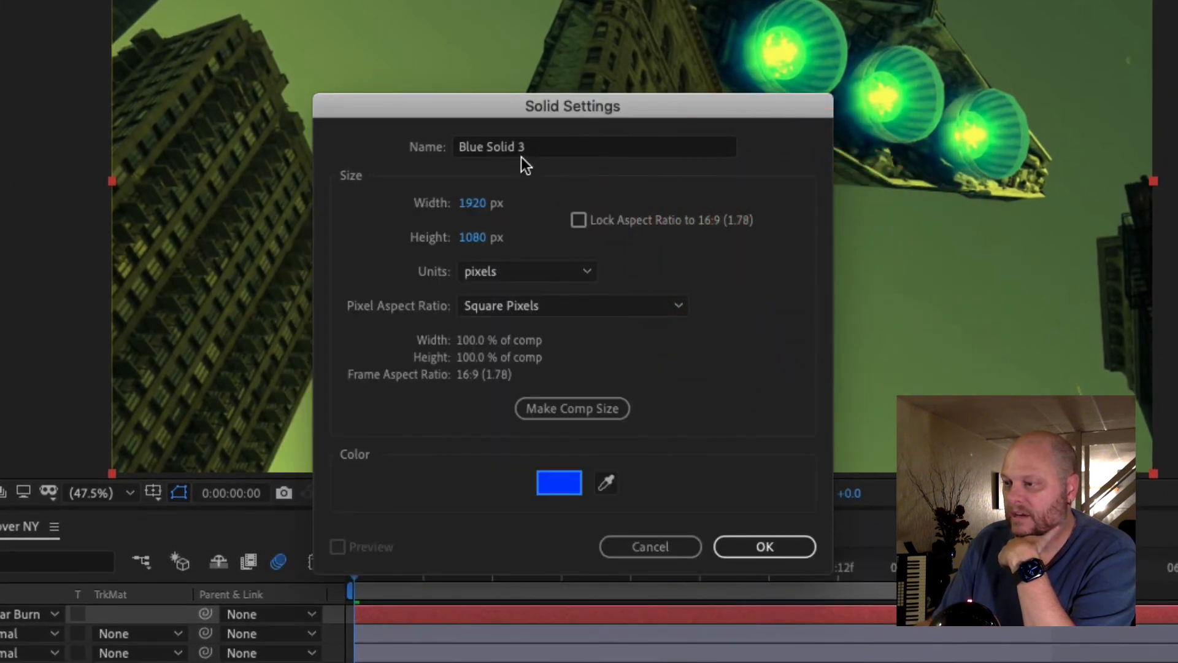
pyautogui.click(765, 546)
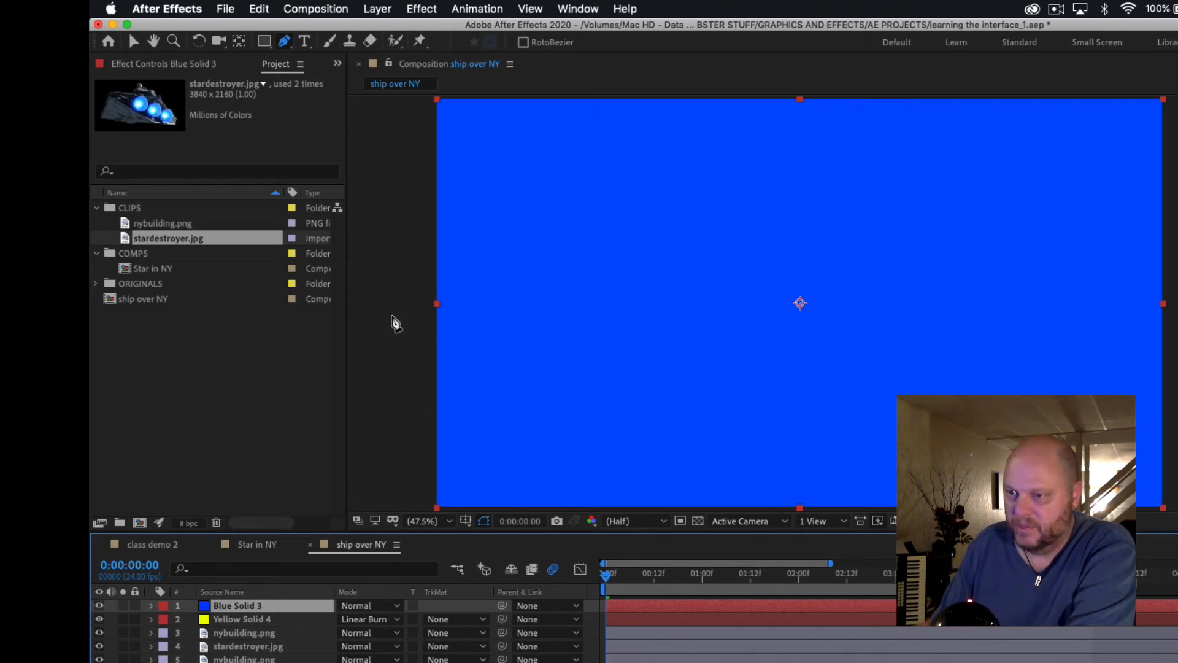
# Draw a closed four-point Pen mask over the lower half of the blue solid, extending beyond the frame's side and bottom edges
pyautogui.click(285, 42)
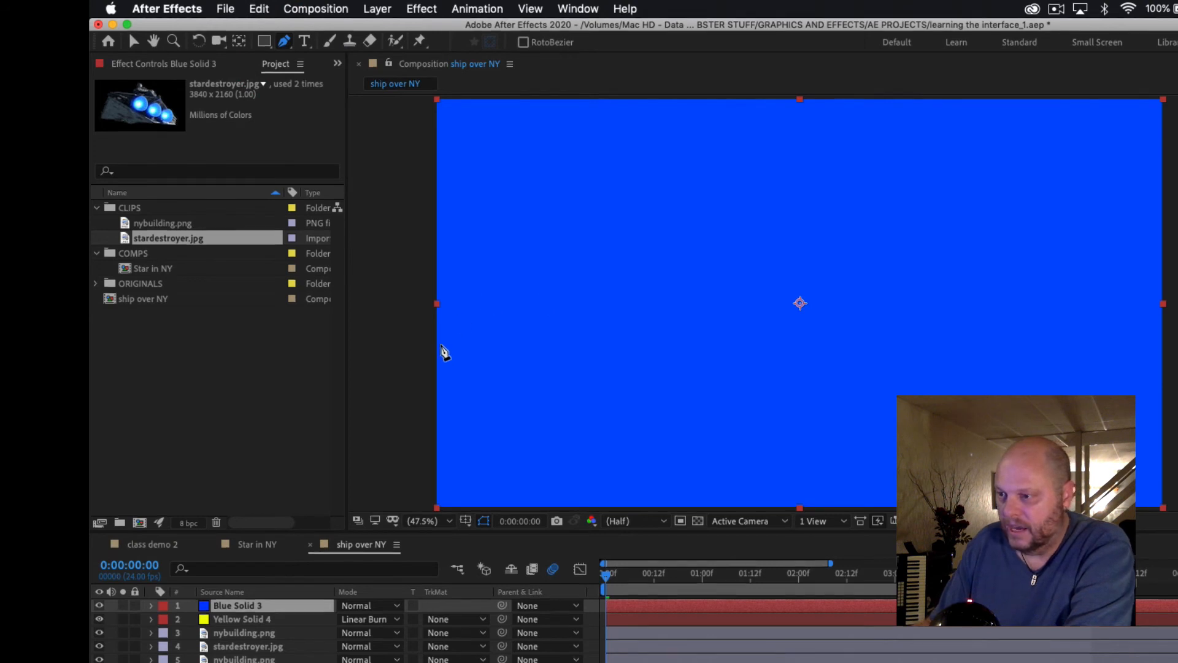
pyautogui.click(451, 475)
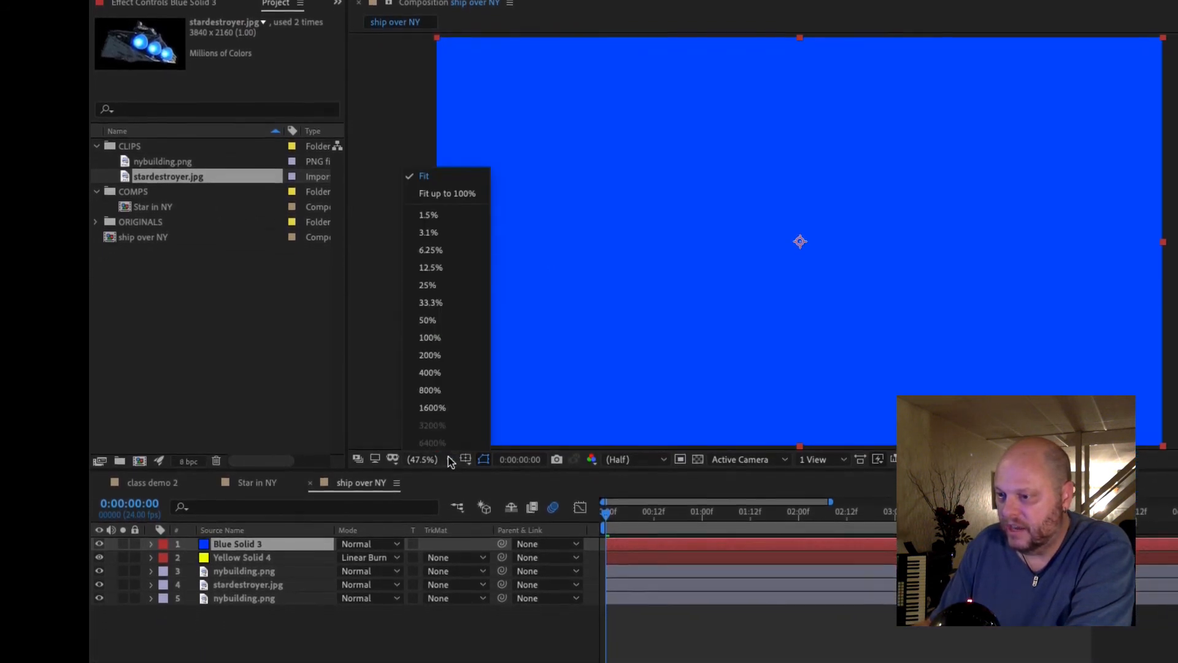
pyautogui.click(430, 297)
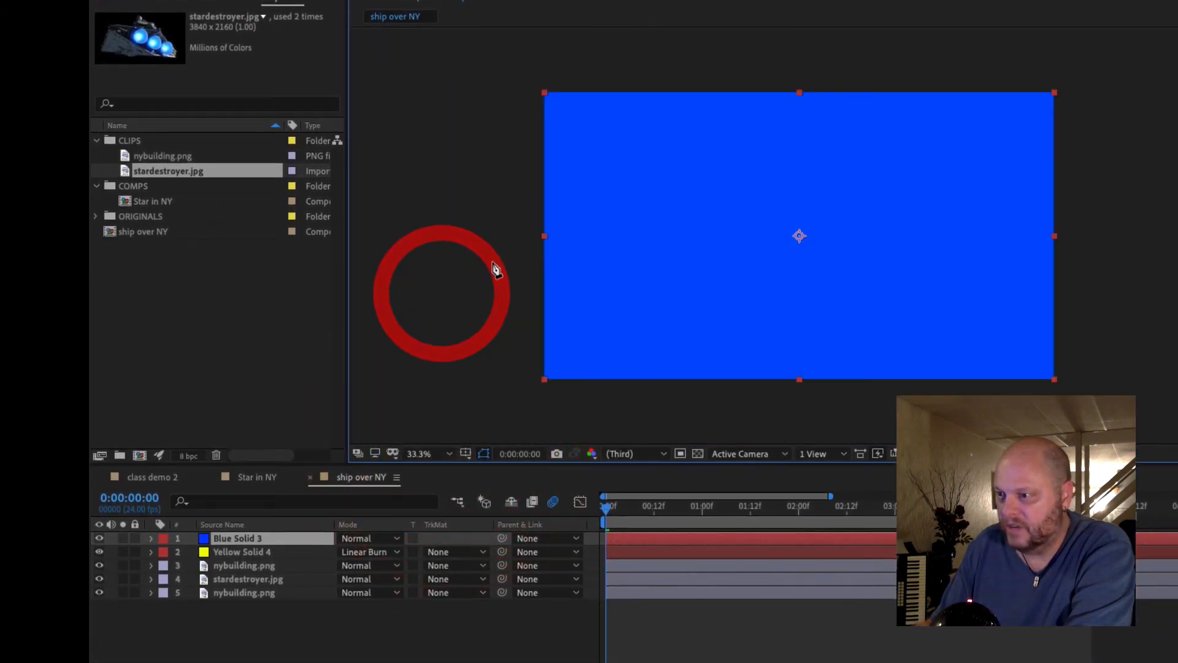
pyautogui.click(462, 240)
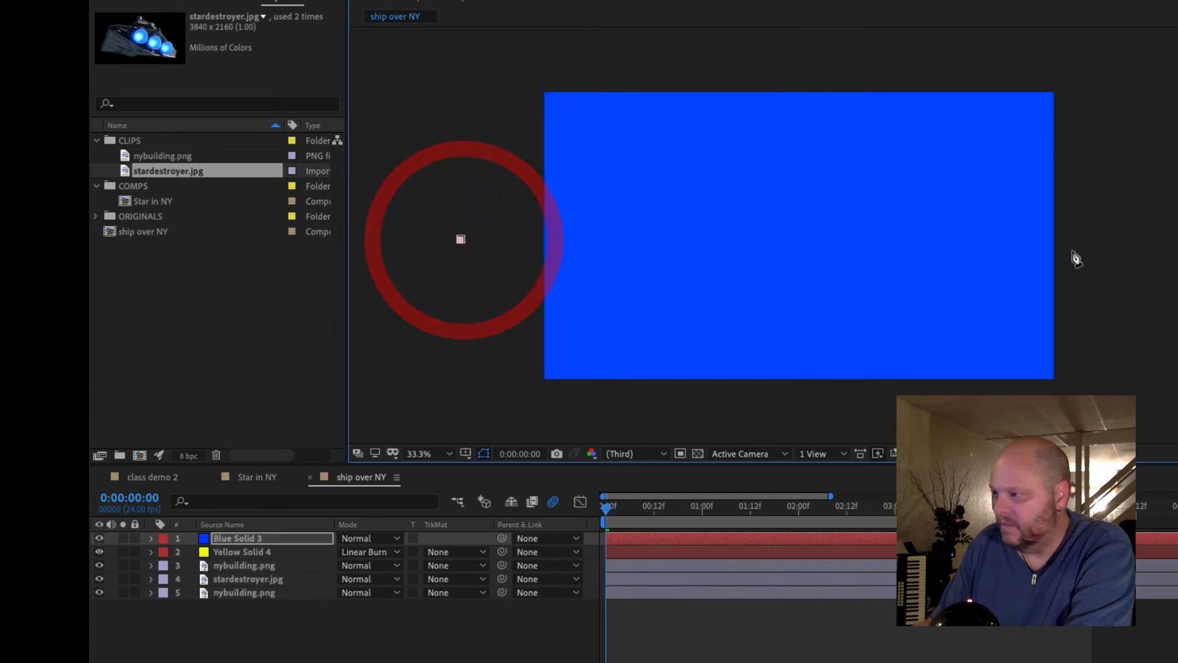
pyautogui.click(1116, 241)
pyautogui.click(1126, 412)
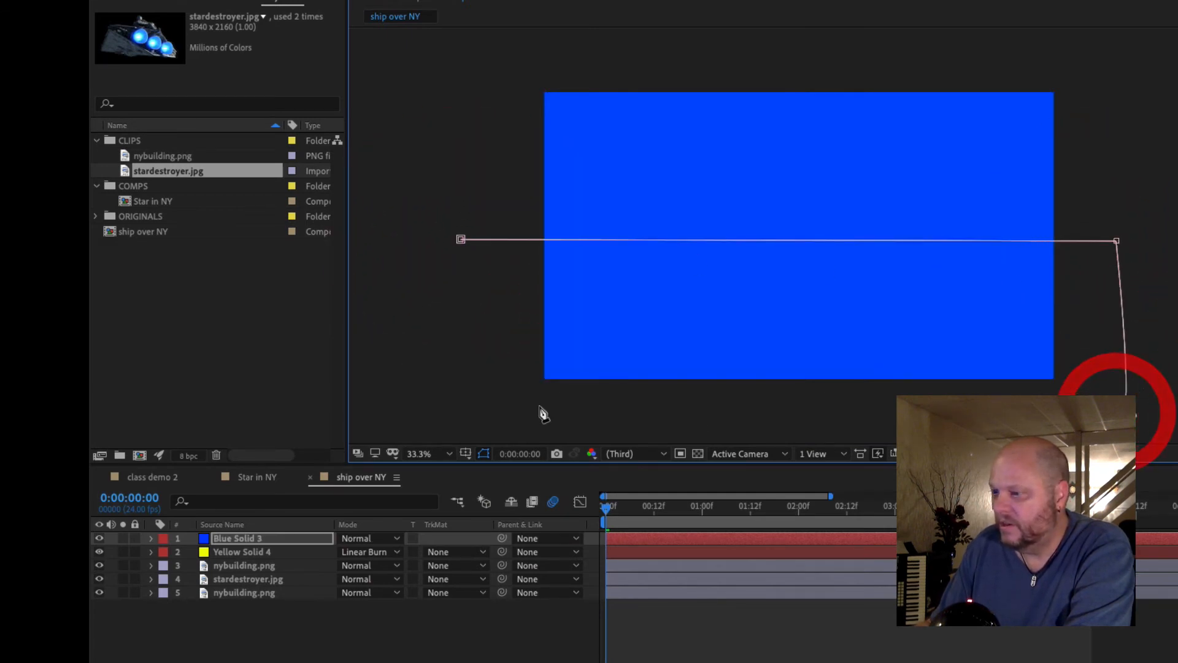
pyautogui.click(462, 412)
pyautogui.click(461, 239)
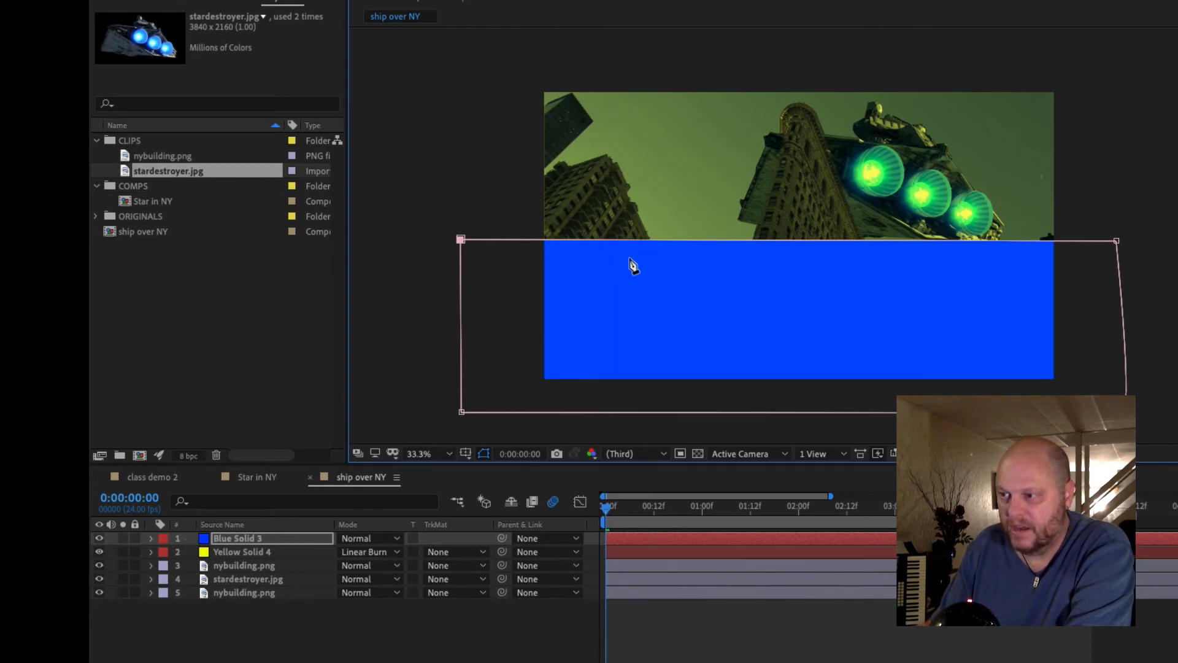
# Try feathering the blue solid's mask by about 442 pixels
pyautogui.click(151, 539)
pyautogui.click(164, 554)
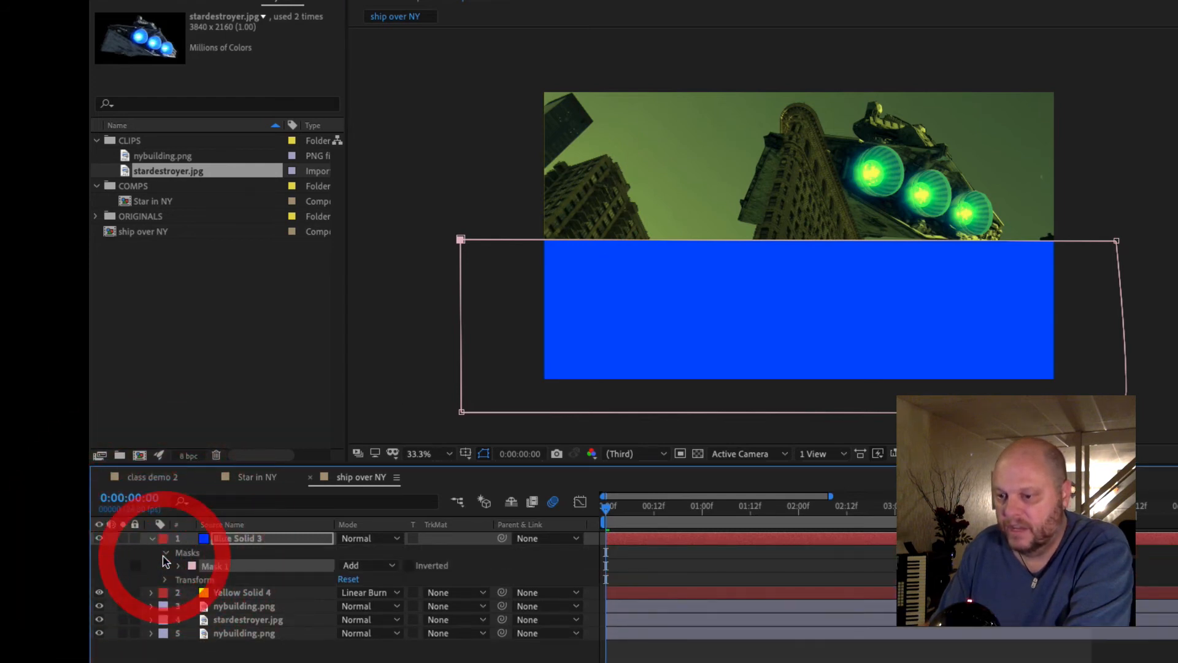
pyautogui.click(178, 567)
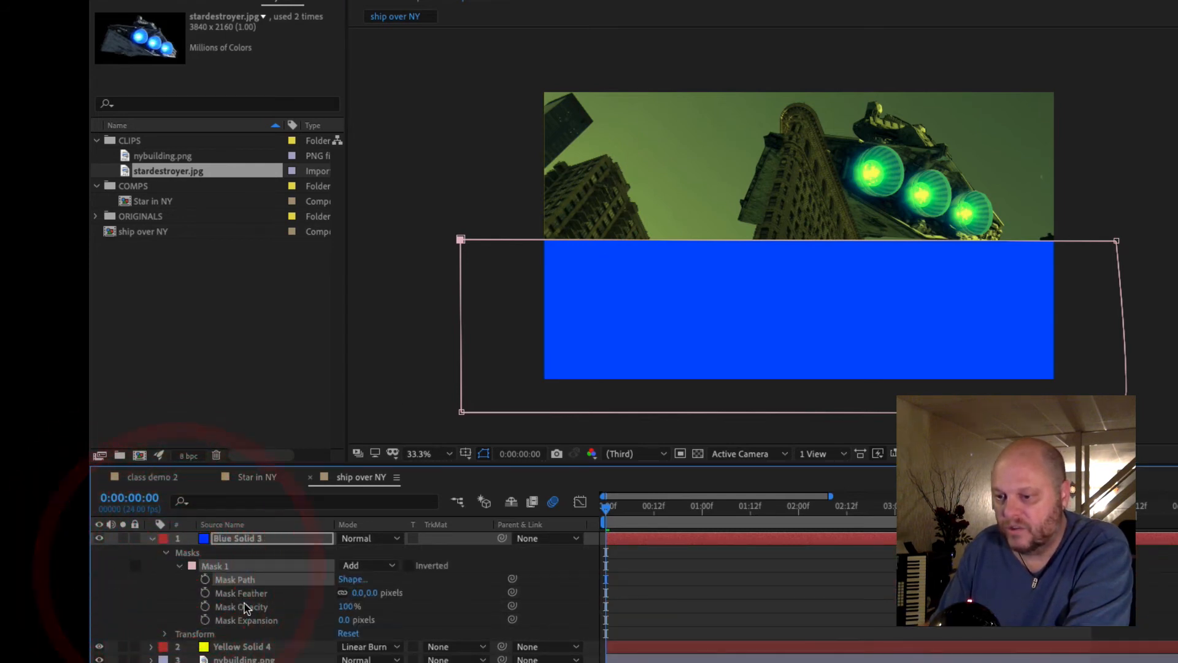
pyautogui.moveTo(359, 593); pyautogui.dragTo(802, 650)
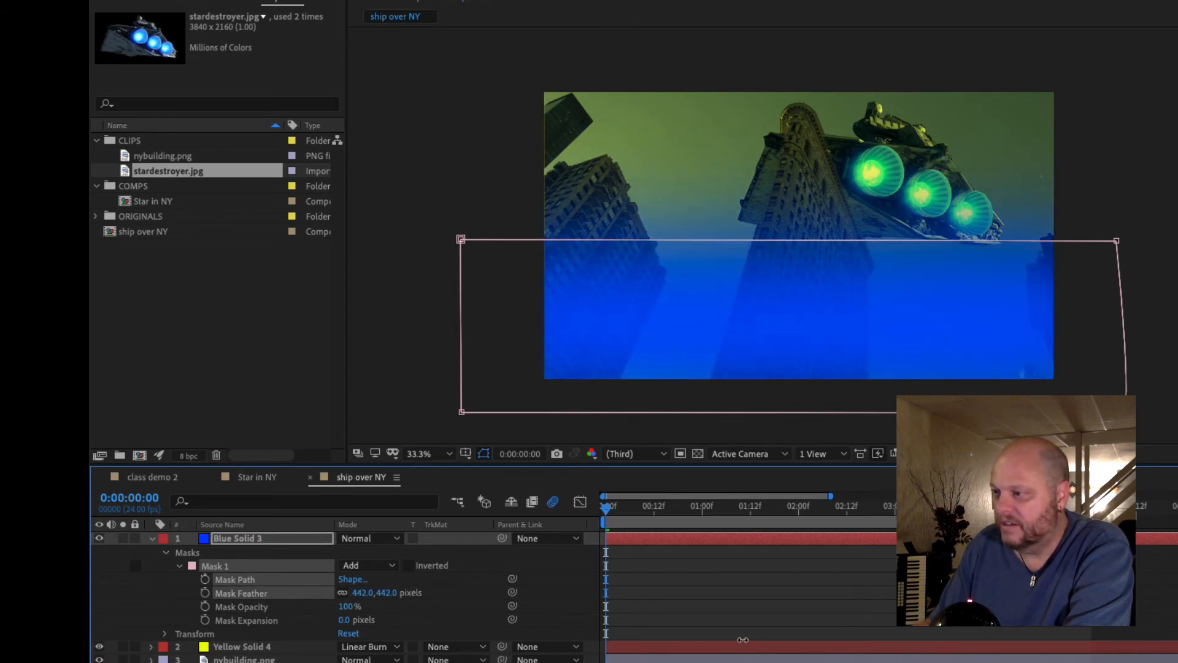
pyautogui.moveTo(668, 624); pyautogui.dragTo(662, 624)
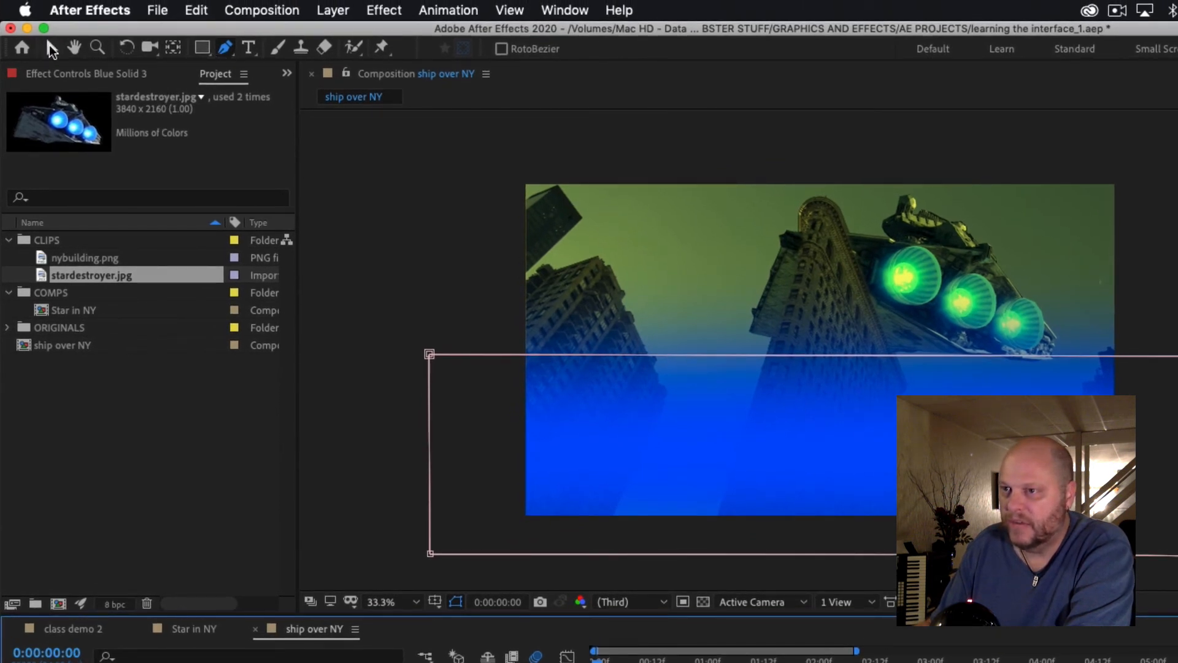
# Reshape the blue solid's mask by lowering its upper edge to about the bottom third of the frame and its bottom corners further below it
pyautogui.click(52, 48)
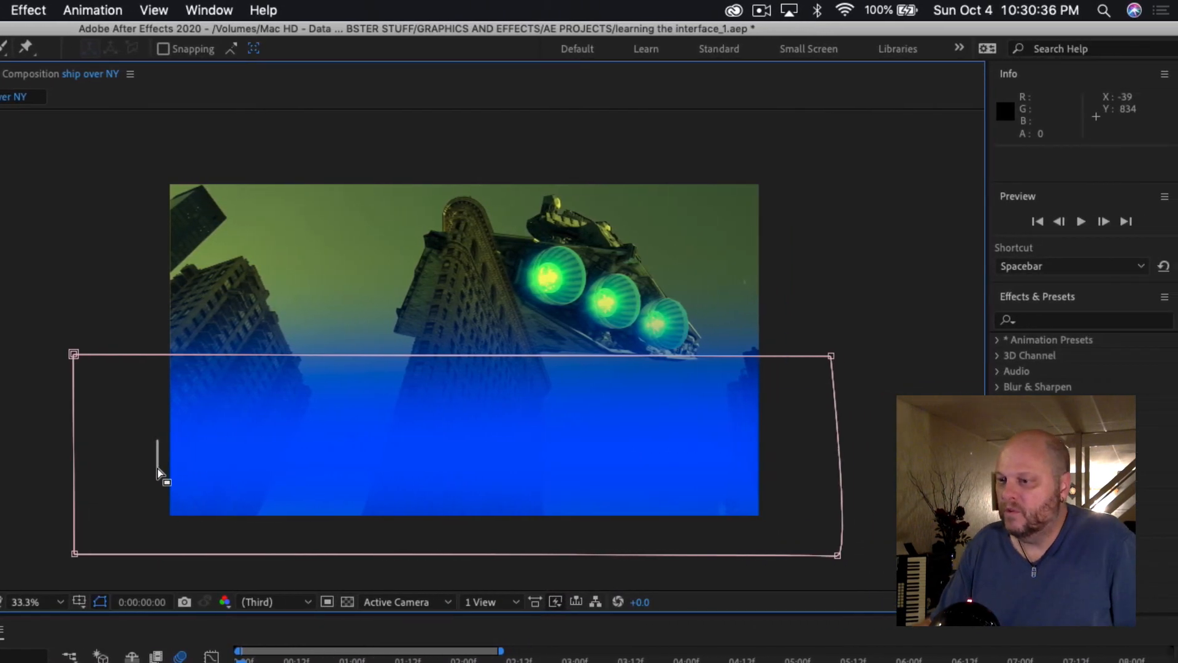
pyautogui.click(319, 460)
pyautogui.moveTo(61, 354); pyautogui.dragTo(77, 420)
pyautogui.moveTo(816, 356); pyautogui.dragTo(808, 420)
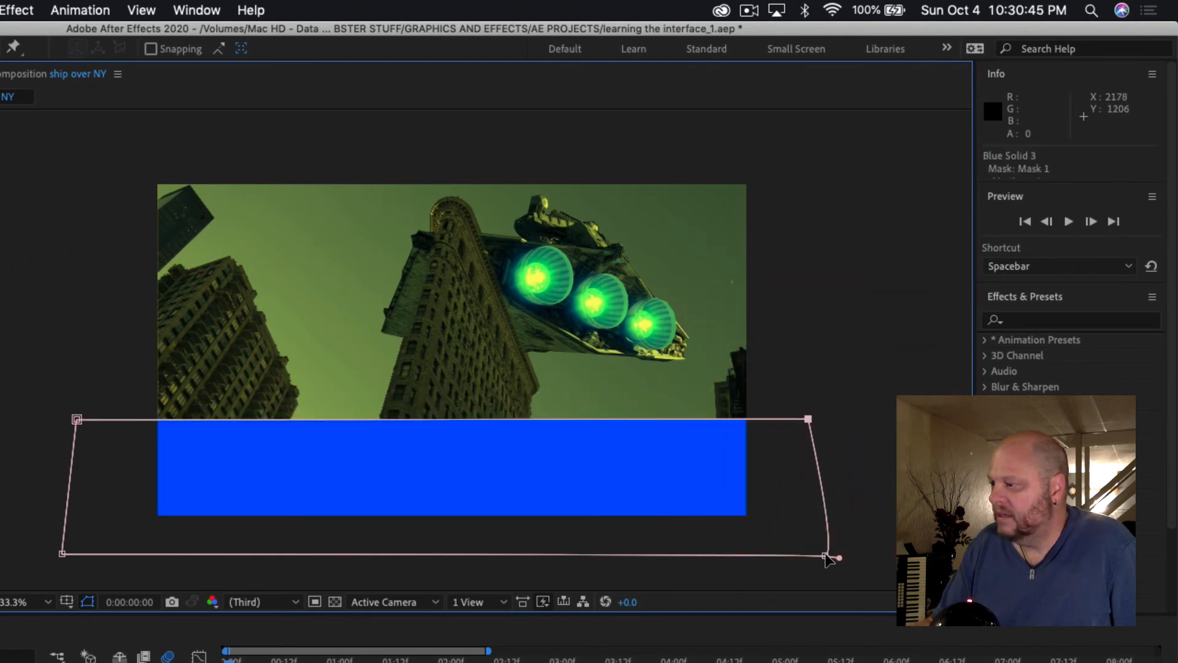
pyautogui.moveTo(824, 555); pyautogui.dragTo(828, 570)
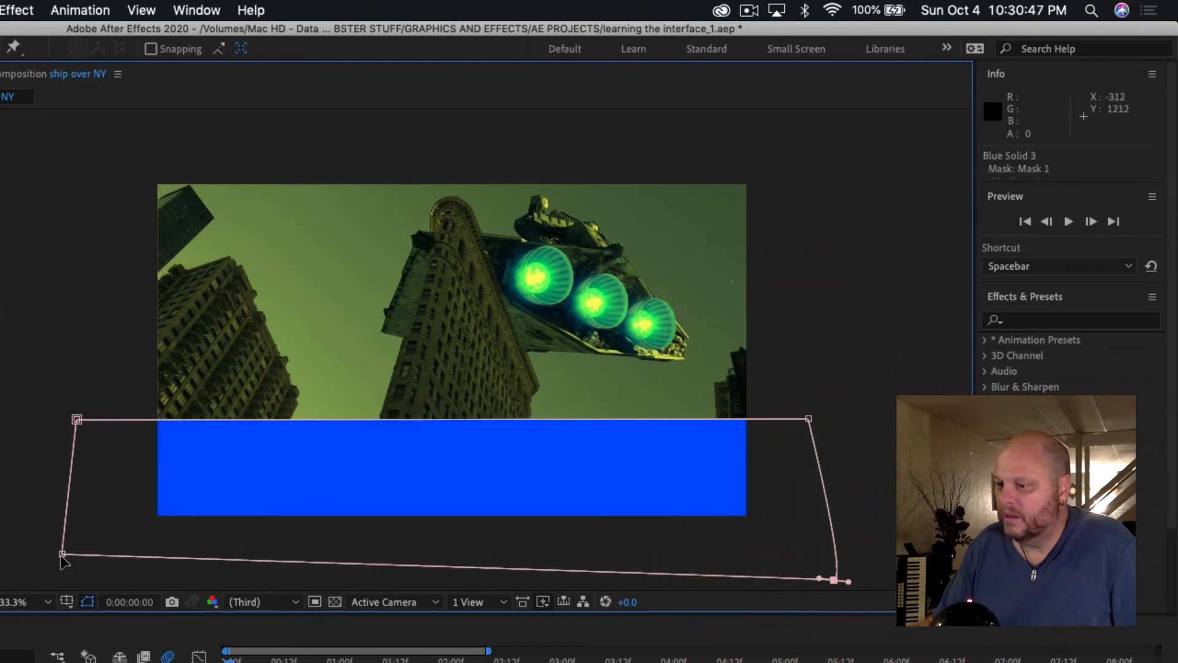
pyautogui.moveTo(62, 555); pyautogui.dragTo(66, 579)
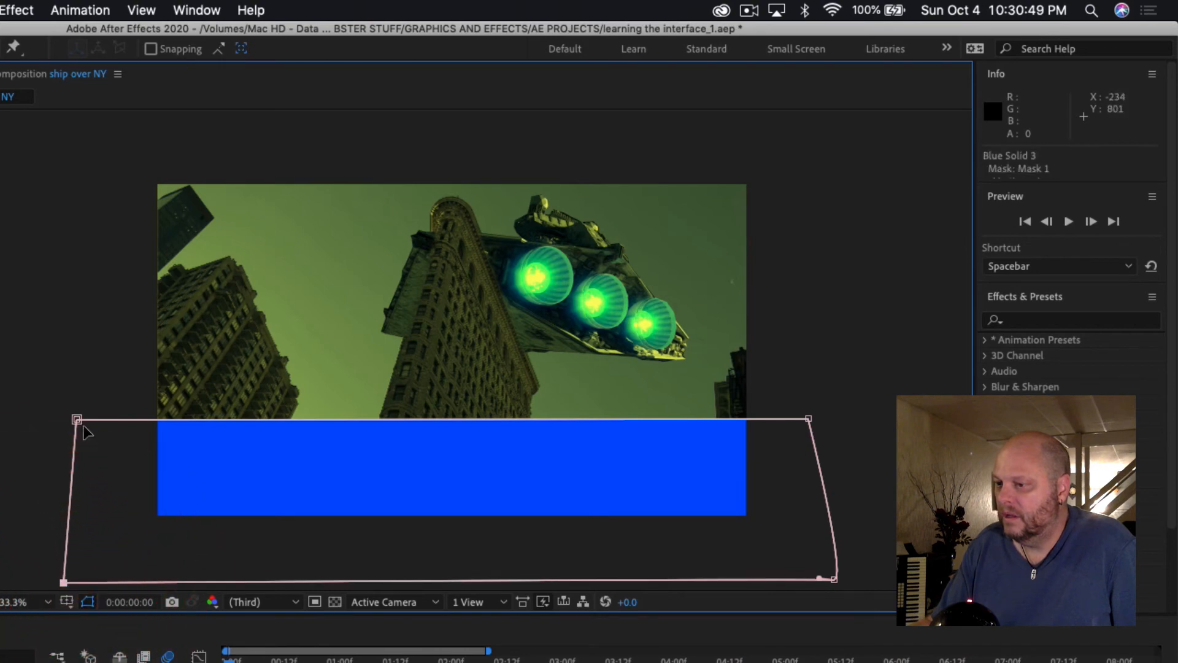
pyautogui.moveTo(81, 430)
pyautogui.mouseDown()
pyautogui.moveTo(88, 443)
pyautogui.moveTo(60, 433)
pyautogui.mouseUp()
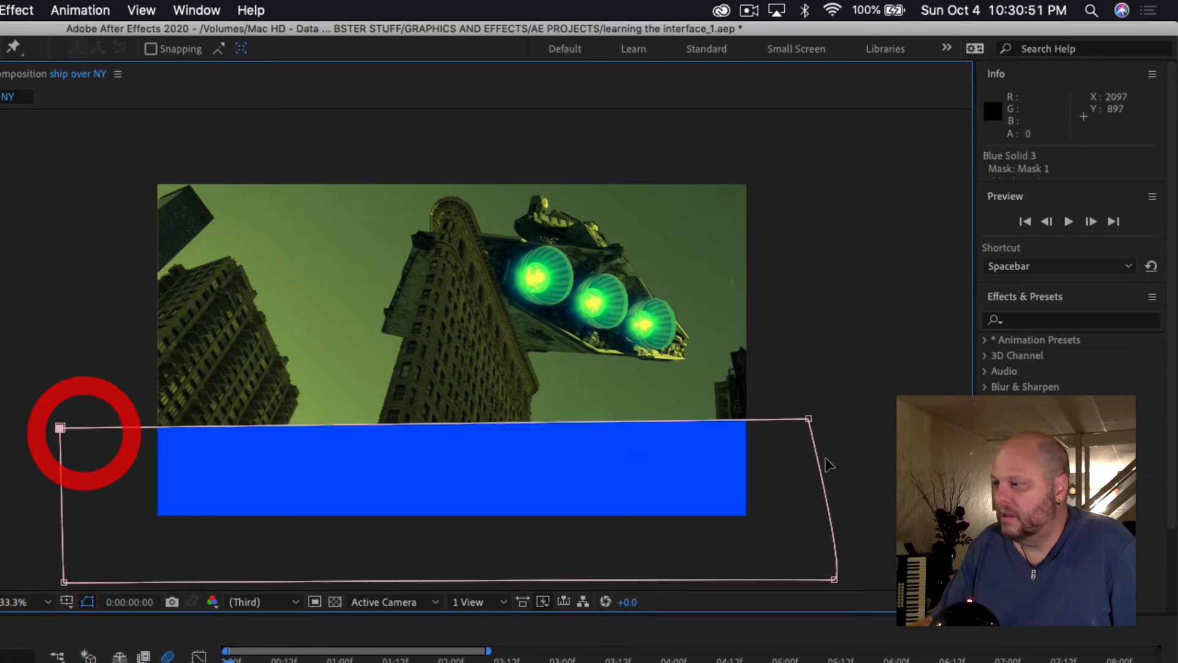
pyautogui.moveTo(808, 425); pyautogui.dragTo(817, 436)
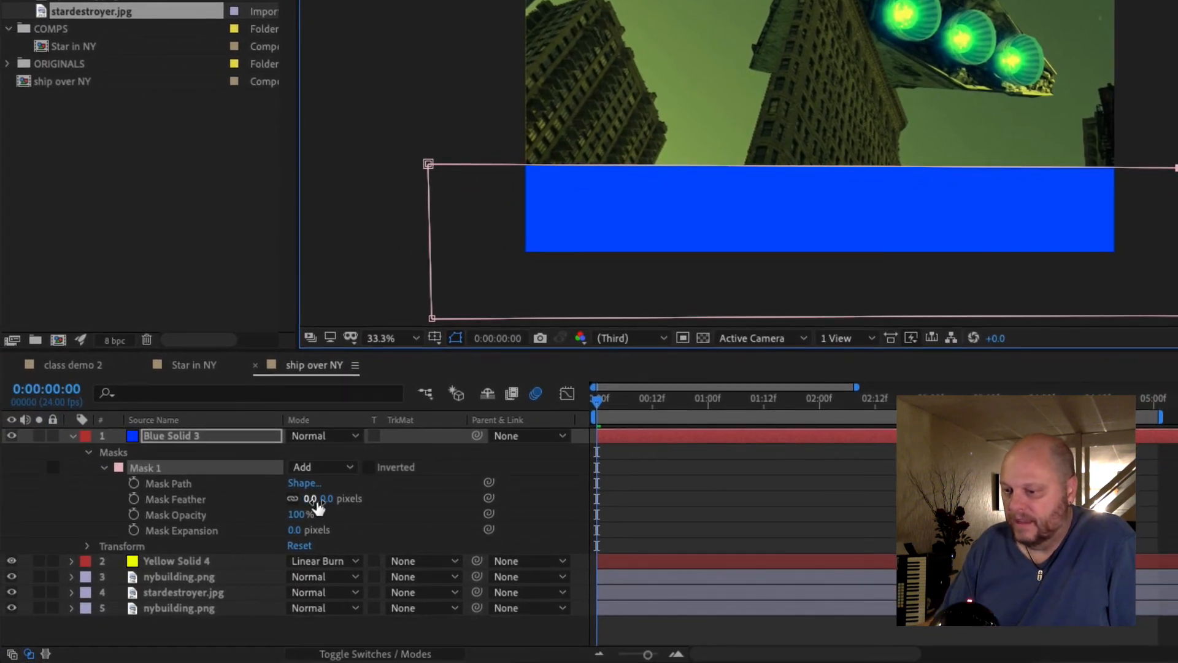
# Set the blue solid's mask feather to 653 pixels and collapse the layer's properties
pyautogui.moveTo(312, 499); pyautogui.dragTo(506, 490)
pyautogui.moveTo(598, 519); pyautogui.dragTo(886, 495)
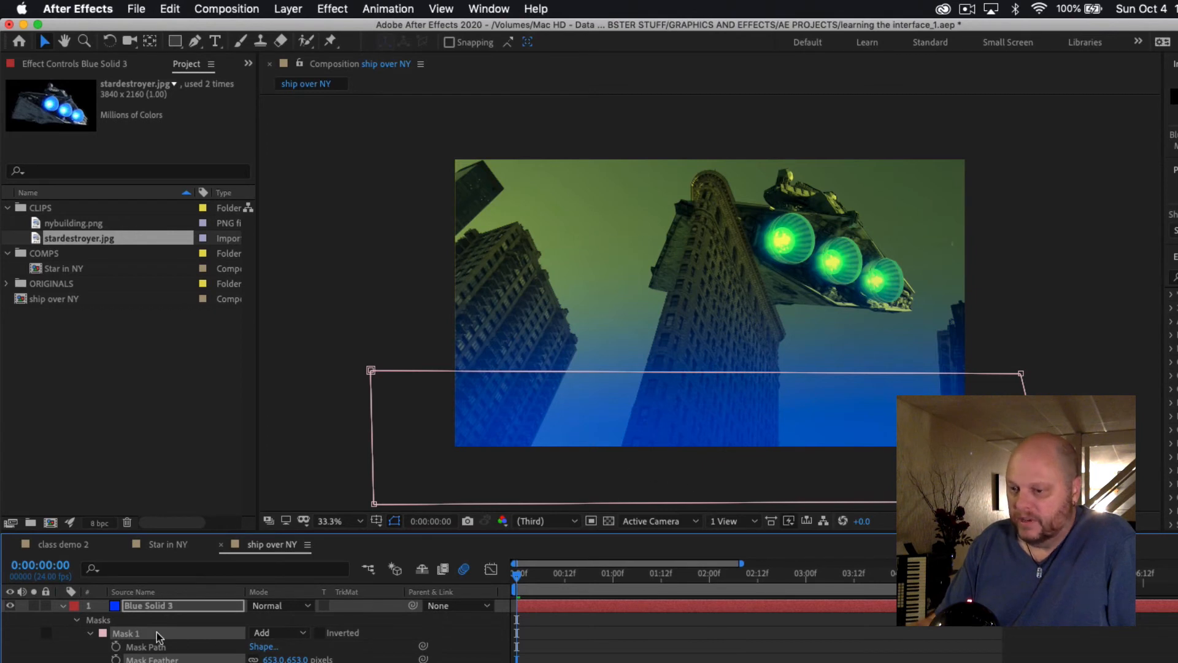
pyautogui.click(62, 604)
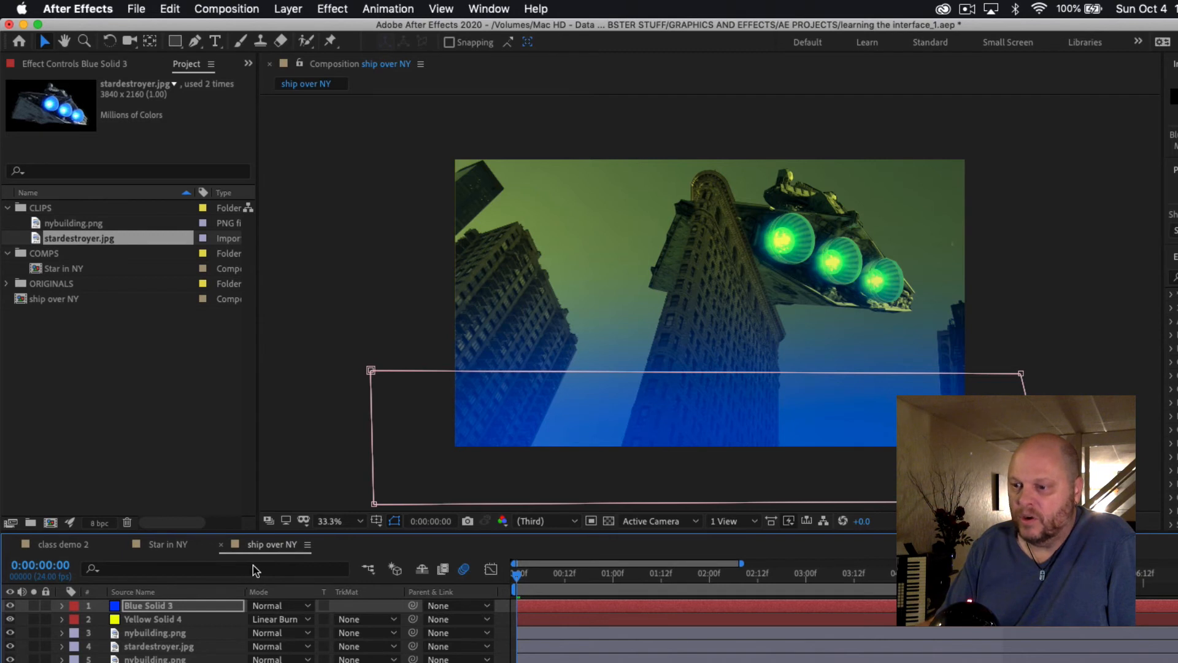
# Add an adjustment layer above the blue solid at the top of the layer stack
pyautogui.click(149, 607)
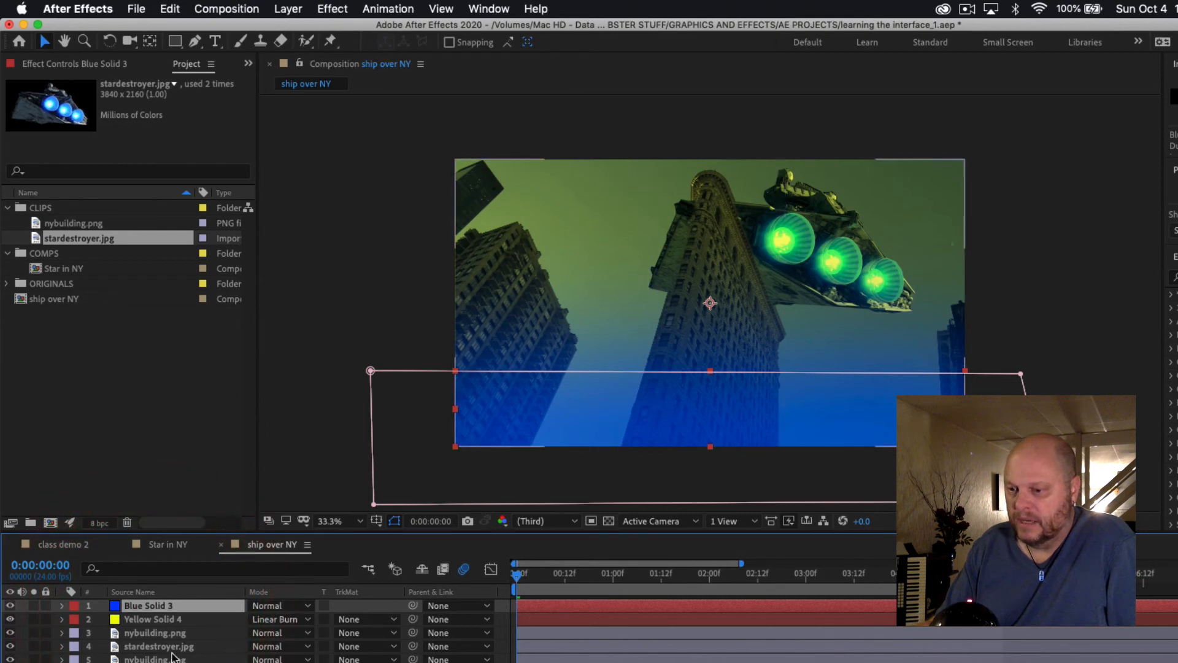
pyautogui.click(227, 606)
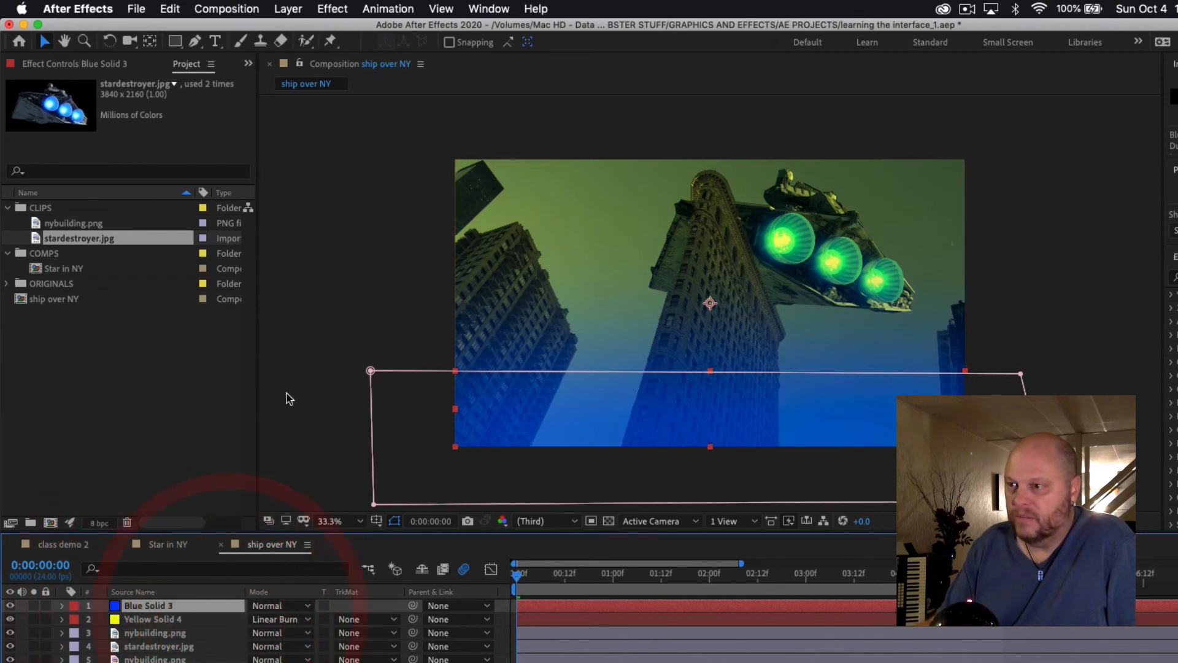
pyautogui.click(288, 8)
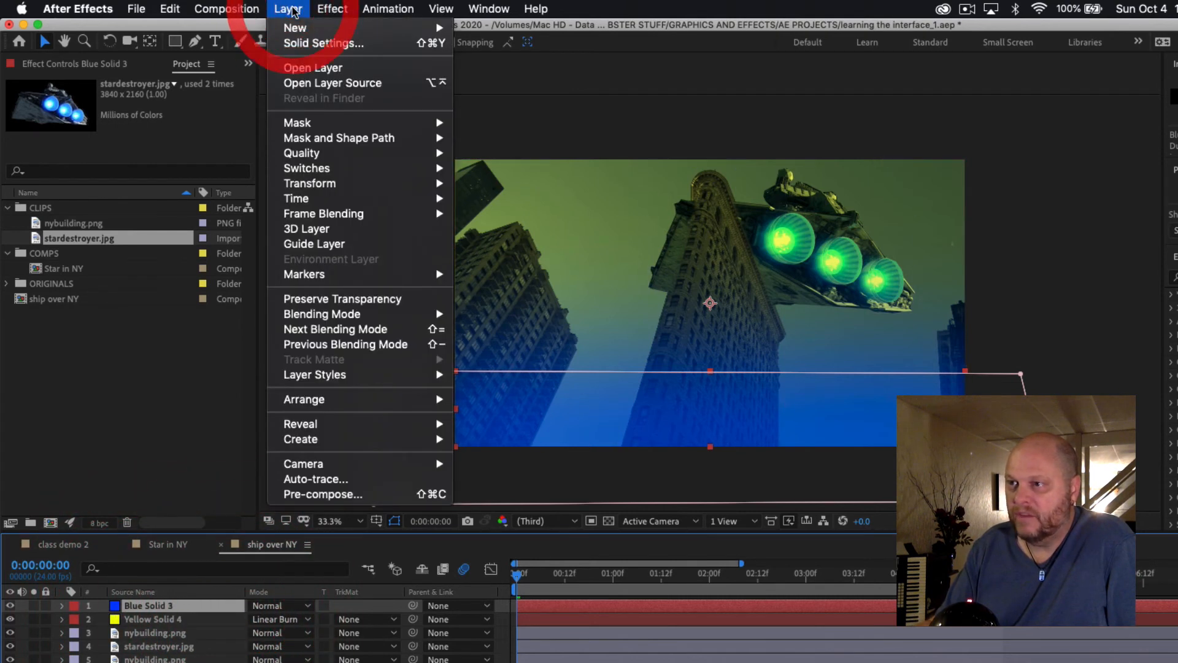
pyautogui.moveTo(297, 27)
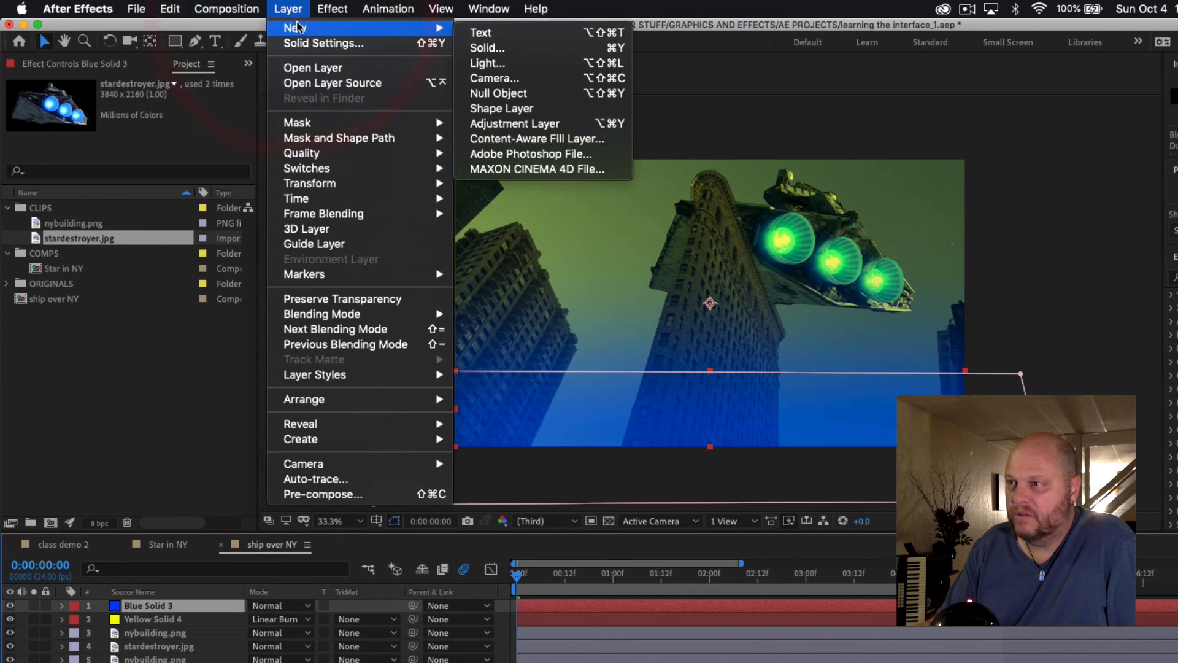
pyautogui.click(539, 124)
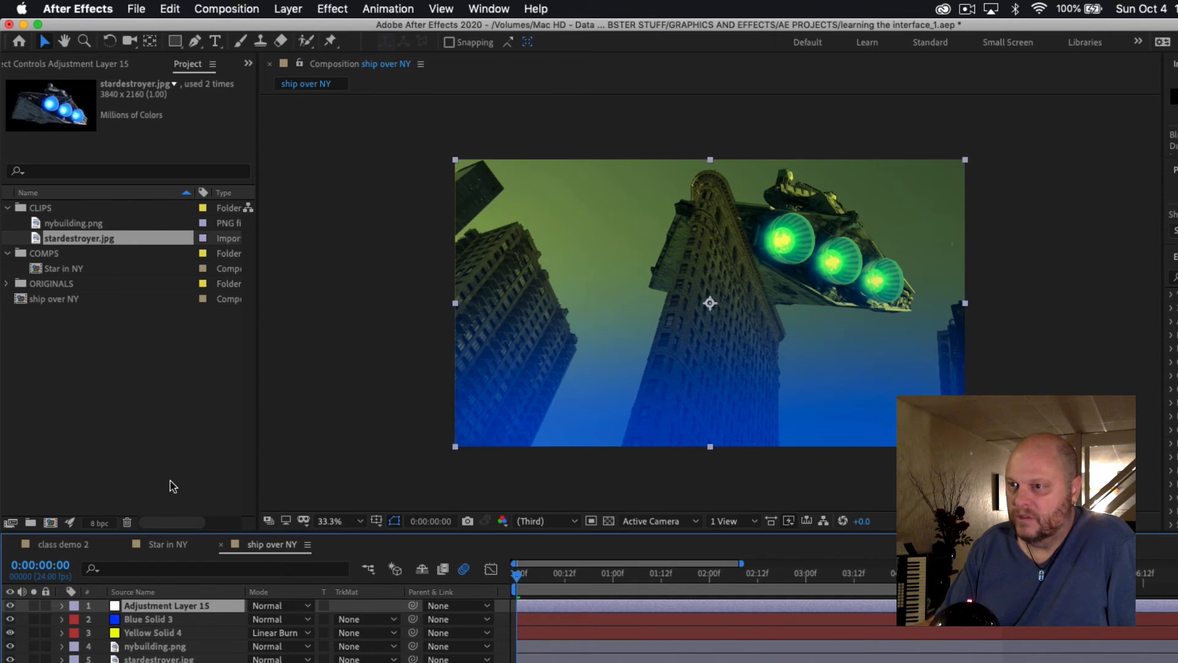
# Draw a closed, curved Pen mask on the adjustment layer around the upper part of the building at the frame's left
pyautogui.click(196, 41)
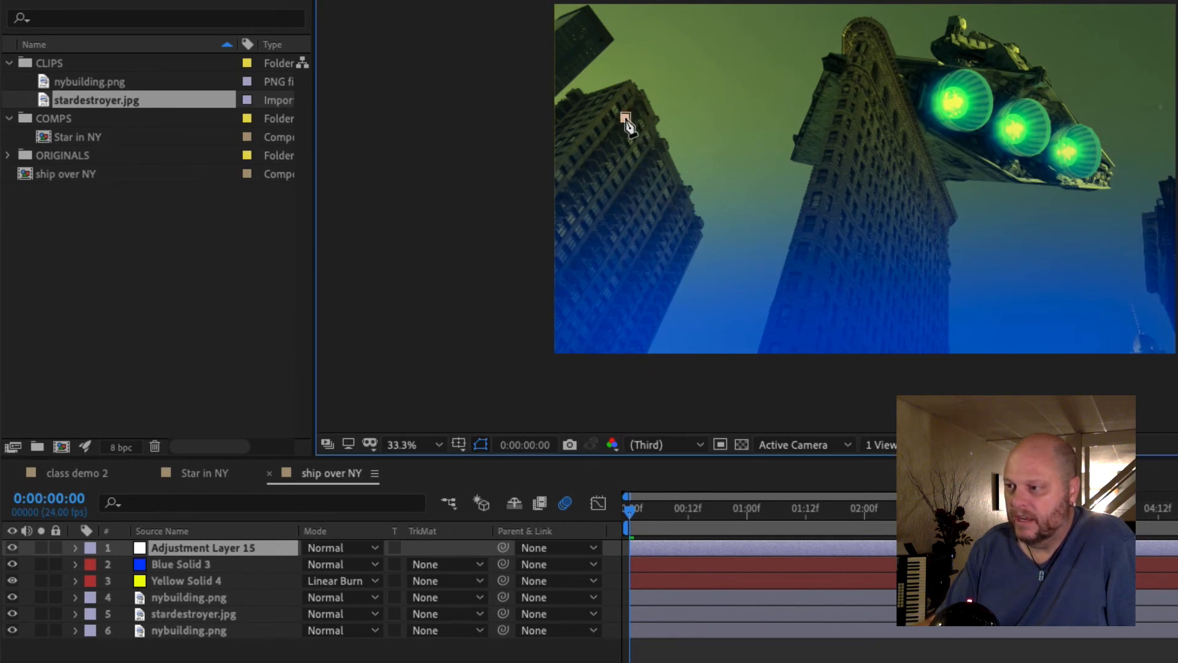
pyautogui.click(625, 117)
pyautogui.moveTo(584, 146); pyautogui.dragTo(582, 158)
pyautogui.moveTo(591, 209); pyautogui.dragTo(594, 230)
pyautogui.click(636, 266)
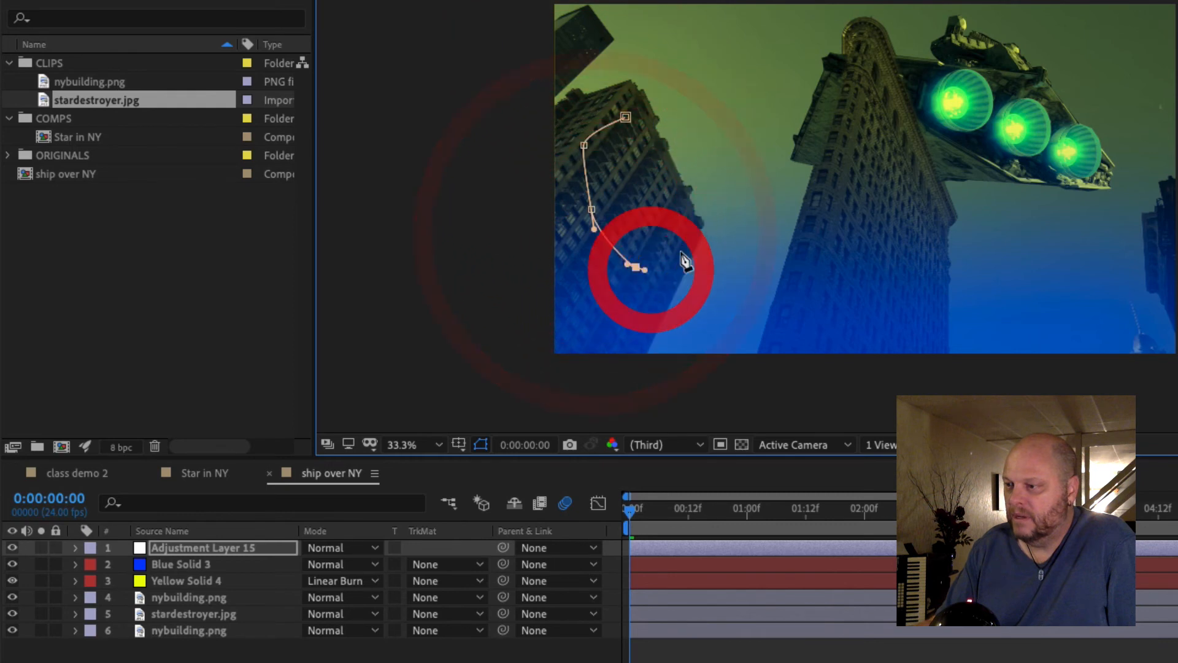
pyautogui.click(681, 251)
pyautogui.click(672, 182)
pyautogui.click(648, 140)
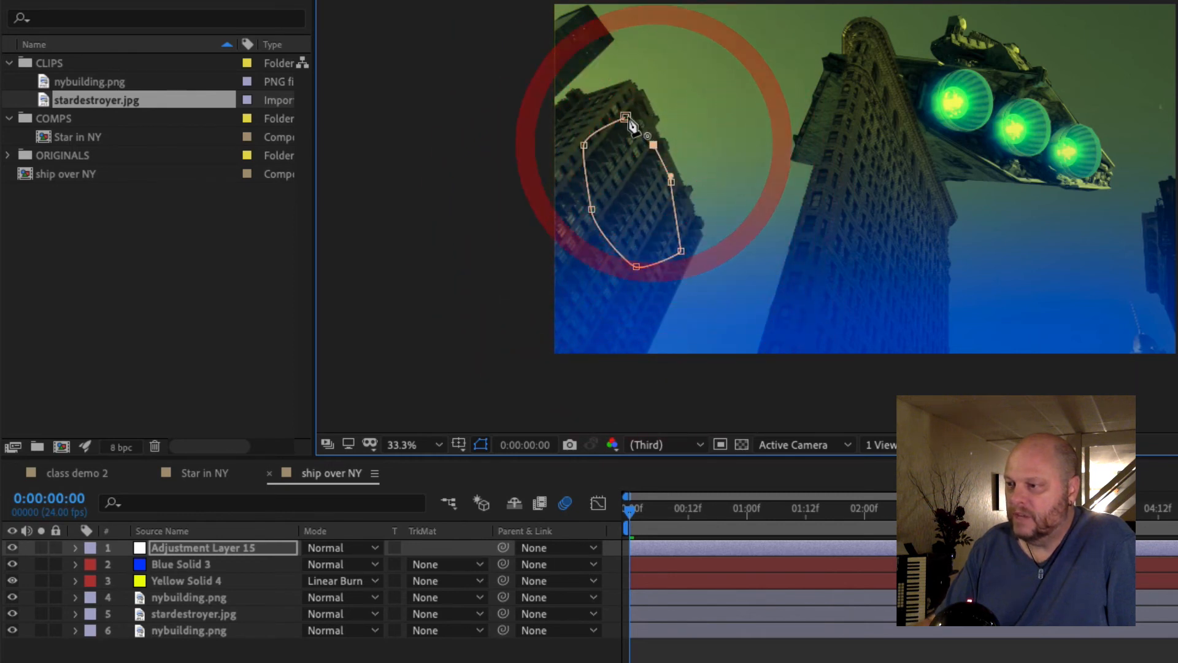
pyautogui.click(625, 116)
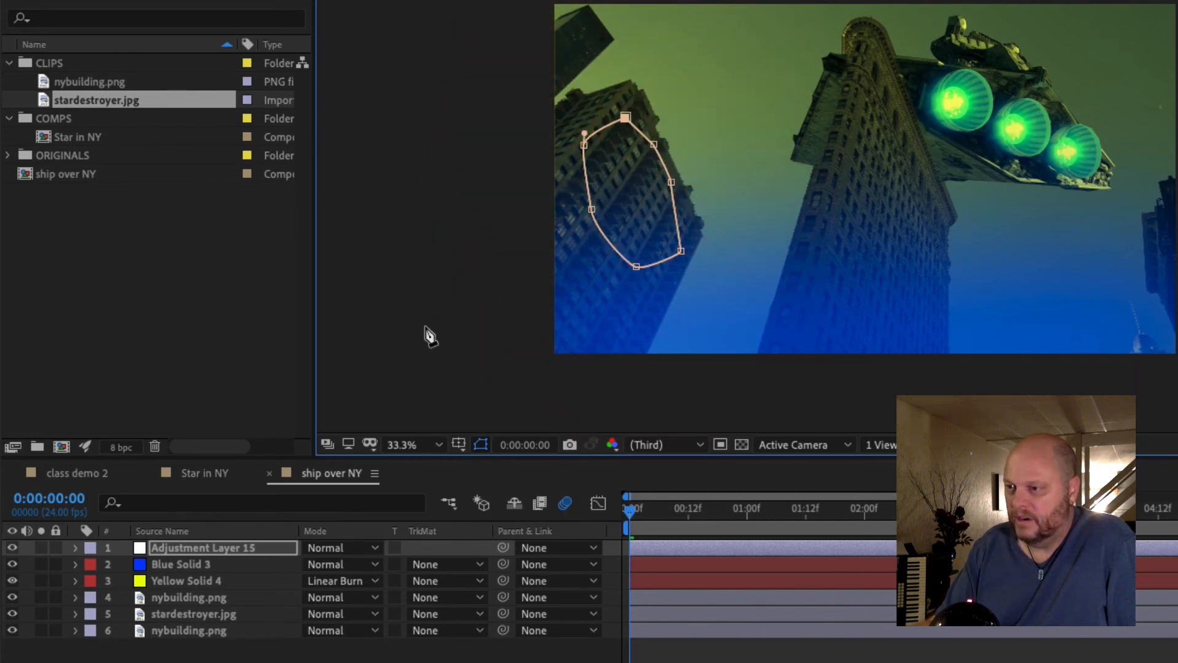
# Find the Lumetri Color effect and apply it to the masked adjustment layer
pyautogui.click(181, 549)
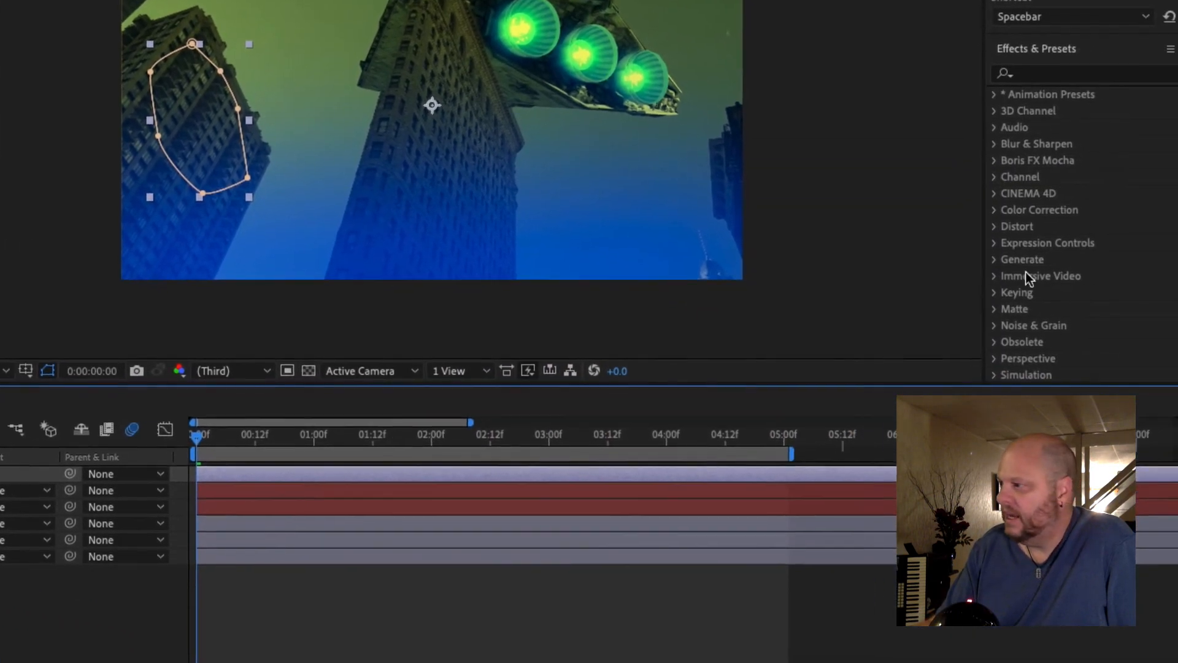
pyautogui.click(1037, 71)
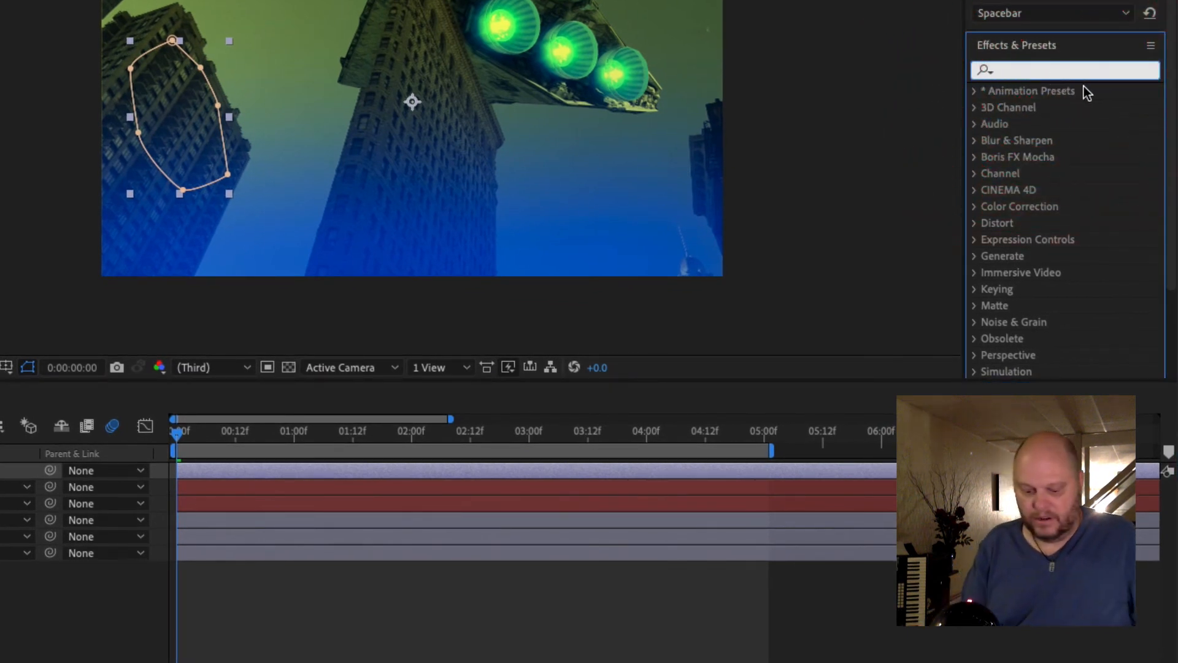
pyautogui.write('lume')
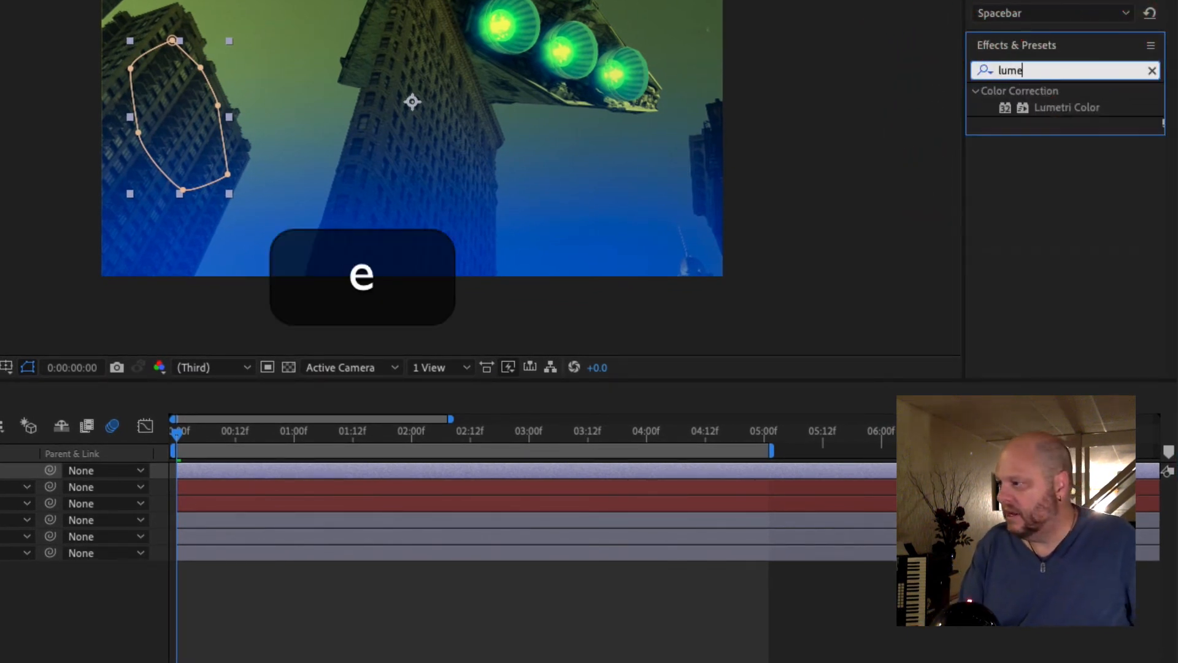
pyautogui.moveTo(1063, 109); pyautogui.dragTo(608, 298)
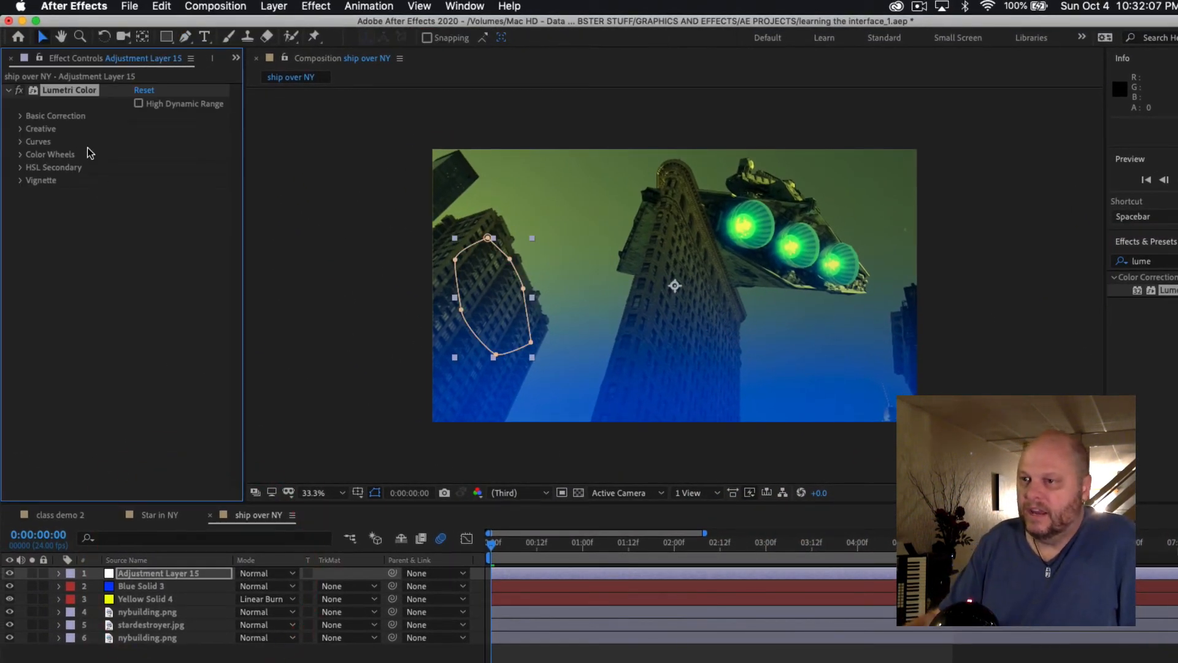
# Set the Lumetri Color exposure to 2.0 in the basic correction settings
pyautogui.click(21, 115)
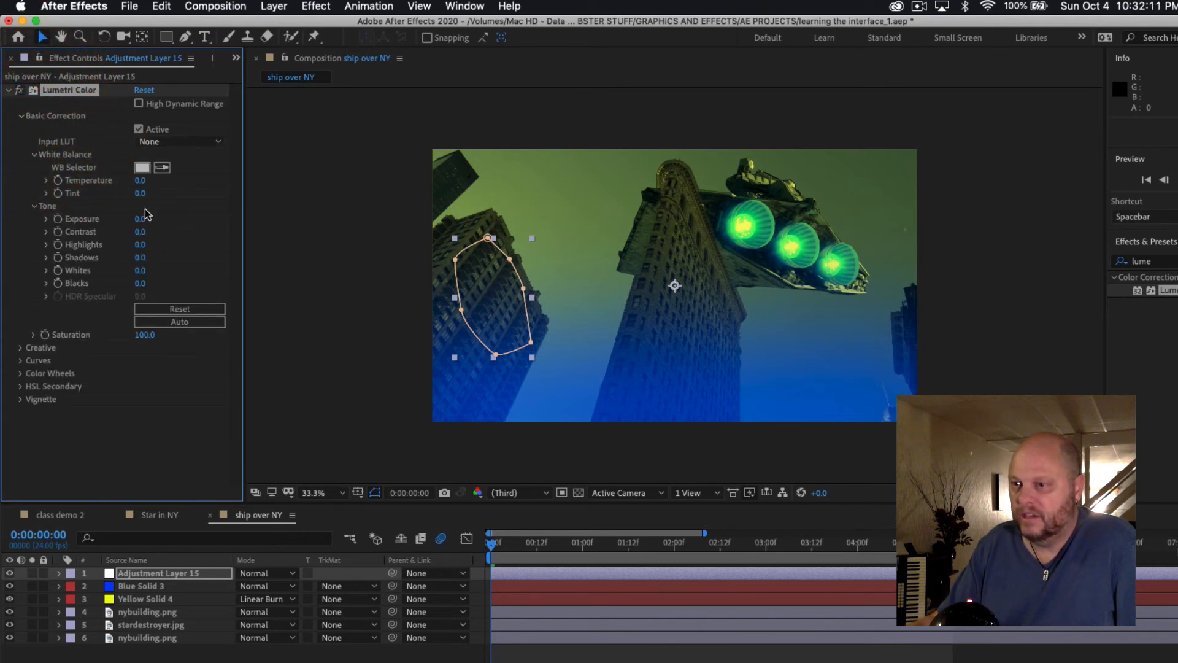
pyautogui.moveTo(142, 216); pyautogui.dragTo(149, 216)
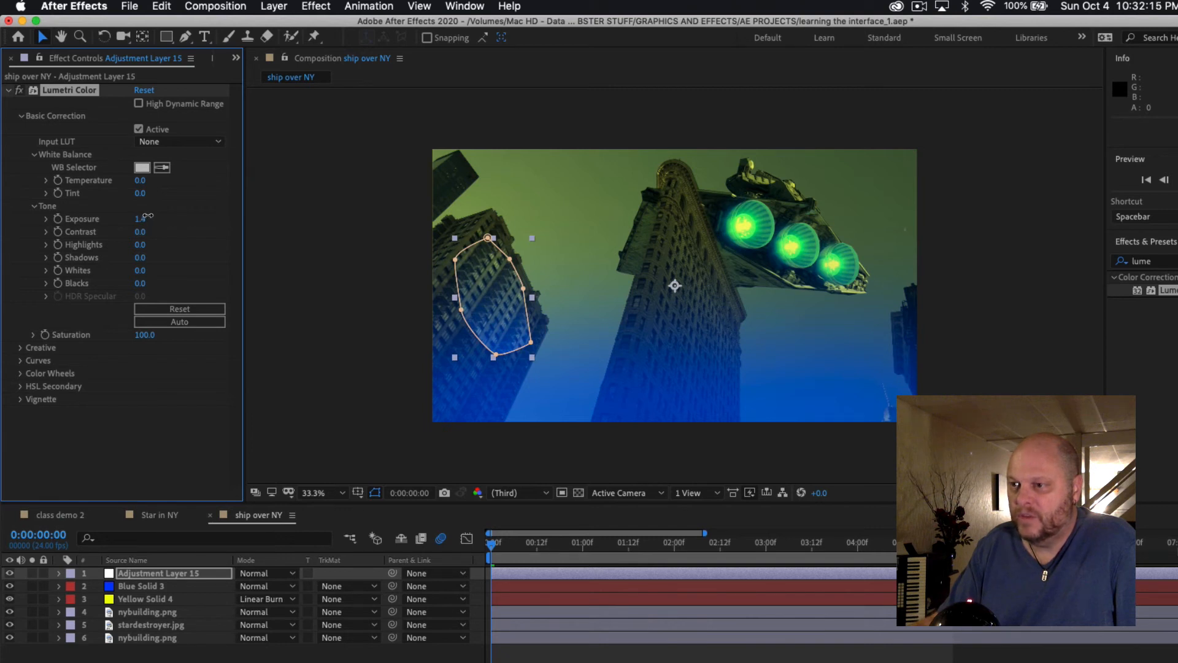
pyautogui.moveTo(147, 215); pyautogui.dragTo(147, 215)
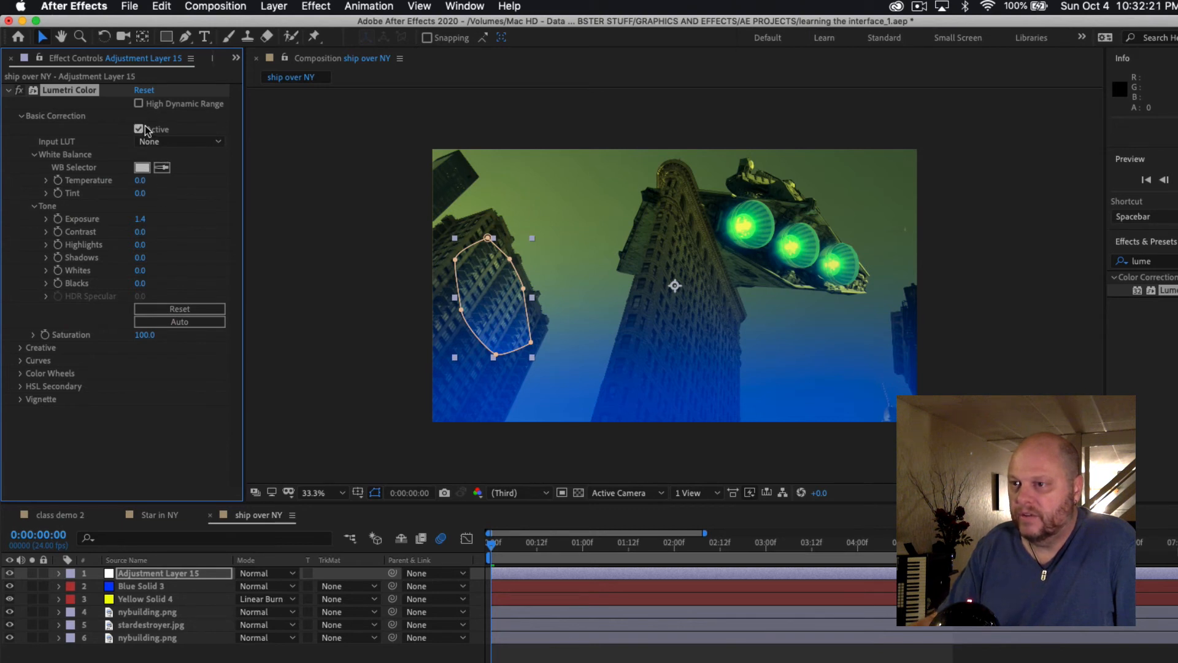
pyautogui.moveTo(138, 221); pyautogui.dragTo(138, 221)
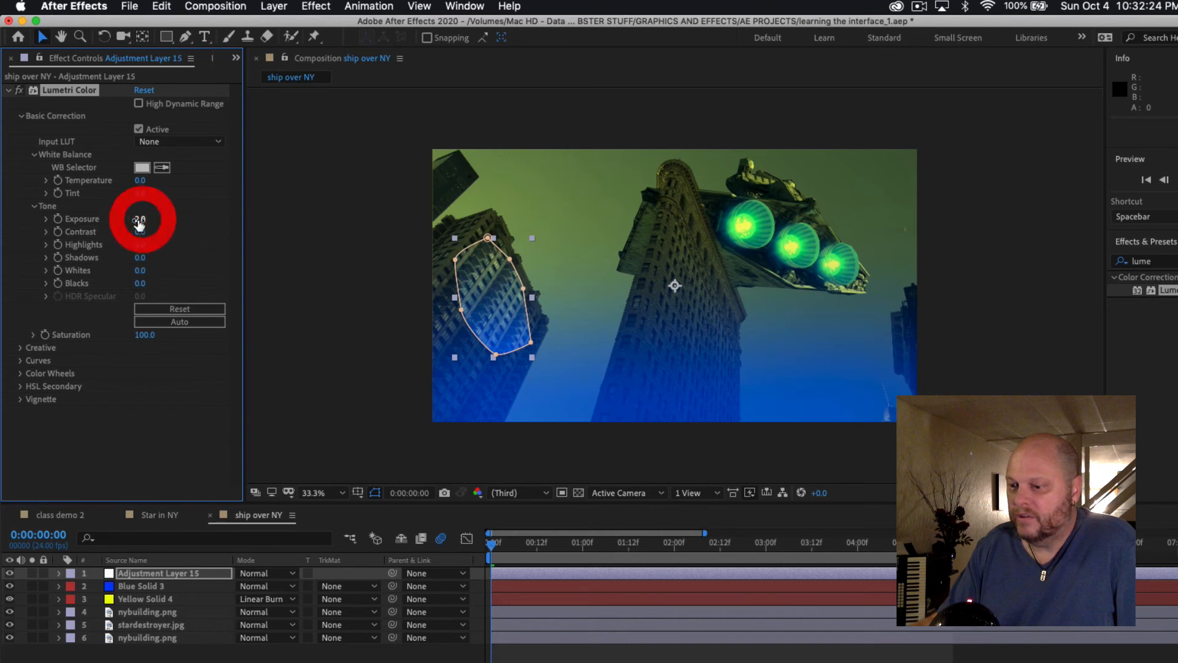
# Set the feather of the adjustment layer's mask to 156 pixels
pyautogui.click(60, 574)
pyautogui.click(72, 589)
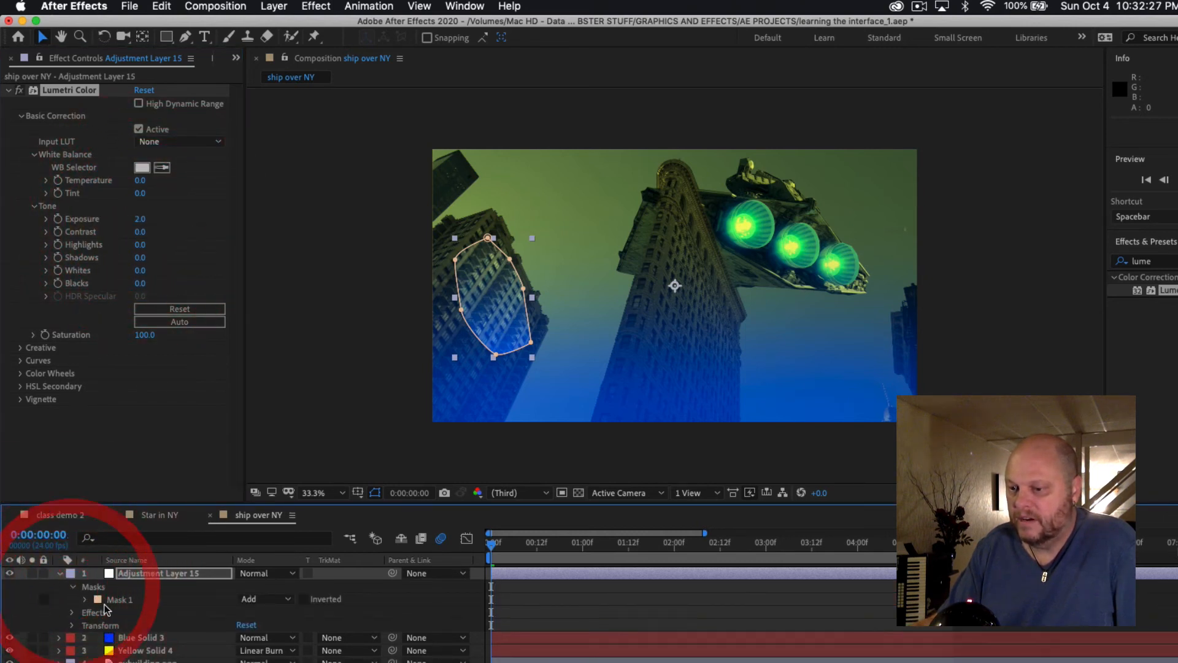
pyautogui.click(86, 599)
pyautogui.moveTo(255, 627); pyautogui.dragTo(368, 623)
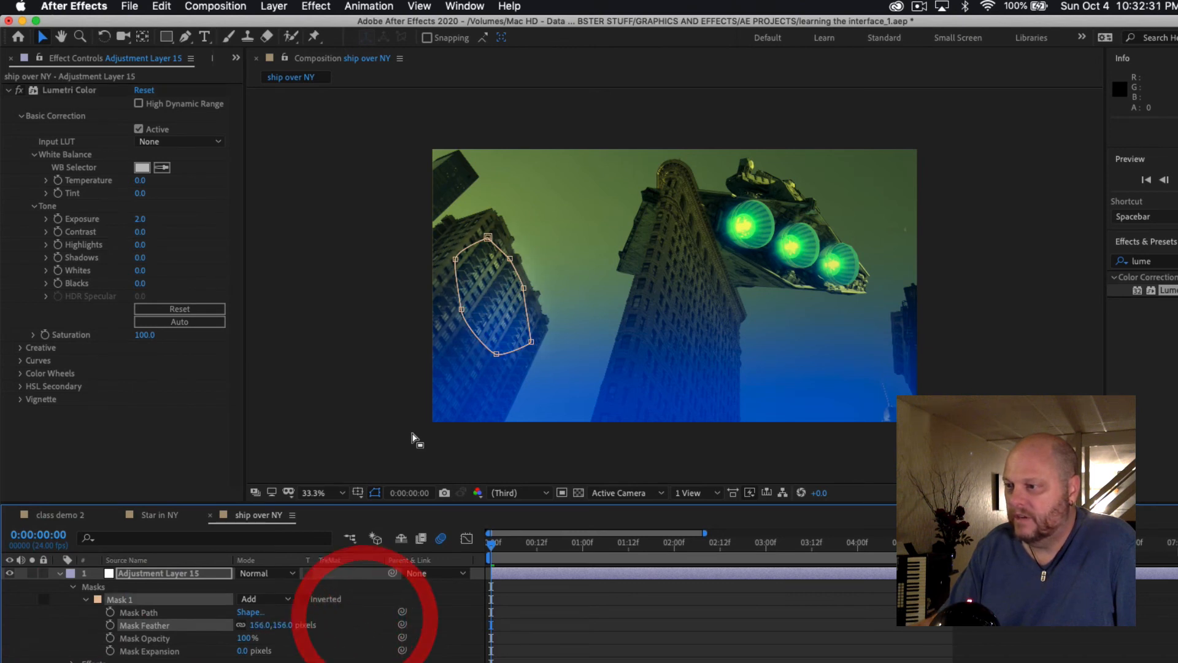
# Reshape the adjustment layer's mask by moving its points outward to follow the roof corner, side edges and lower part of the left building
pyautogui.moveTo(532, 342); pyautogui.dragTo(511, 375)
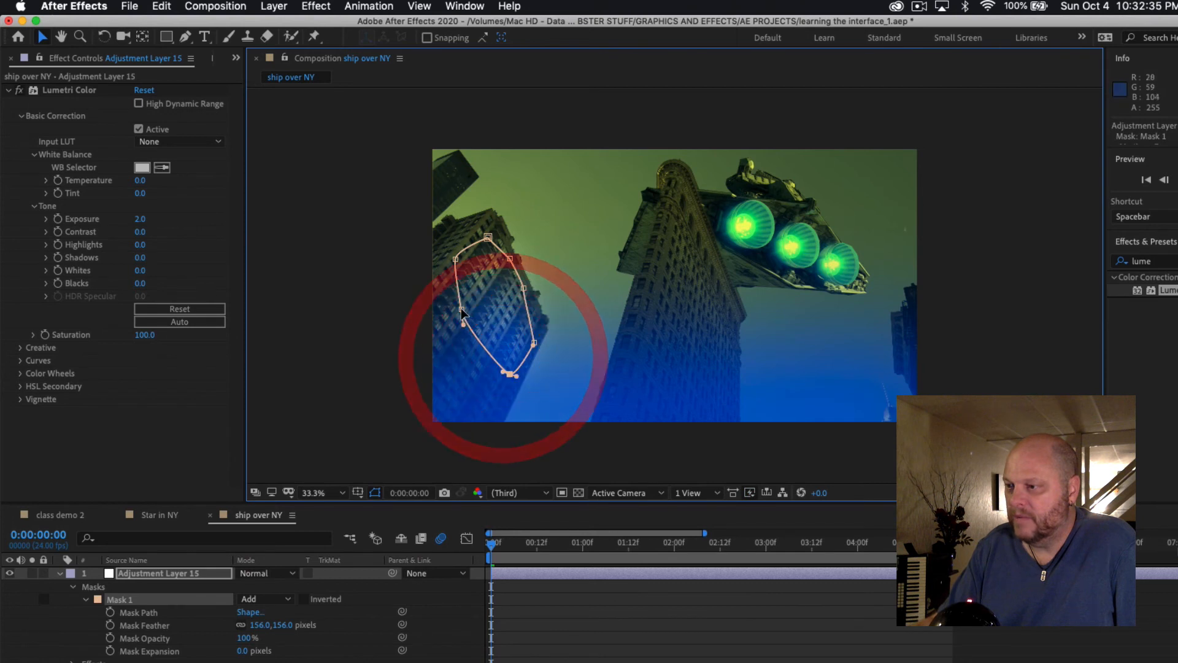
pyautogui.moveTo(462, 309); pyautogui.dragTo(449, 301)
pyautogui.moveTo(455, 259); pyautogui.dragTo(490, 212)
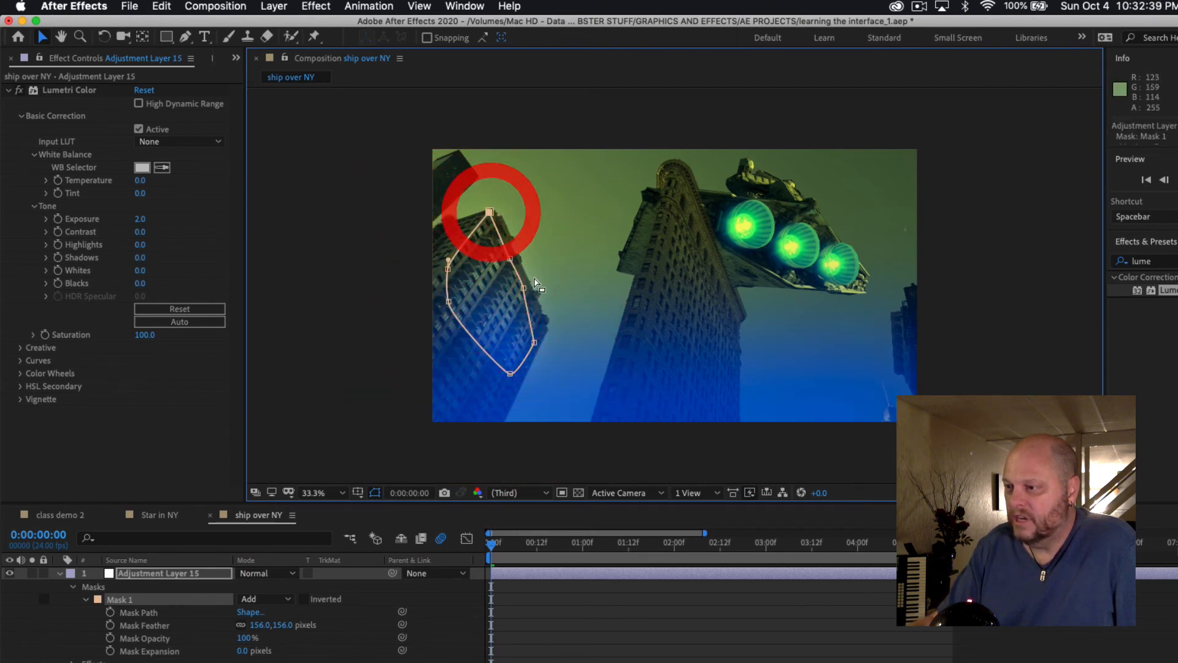
pyautogui.moveTo(523, 288); pyautogui.dragTo(516, 255)
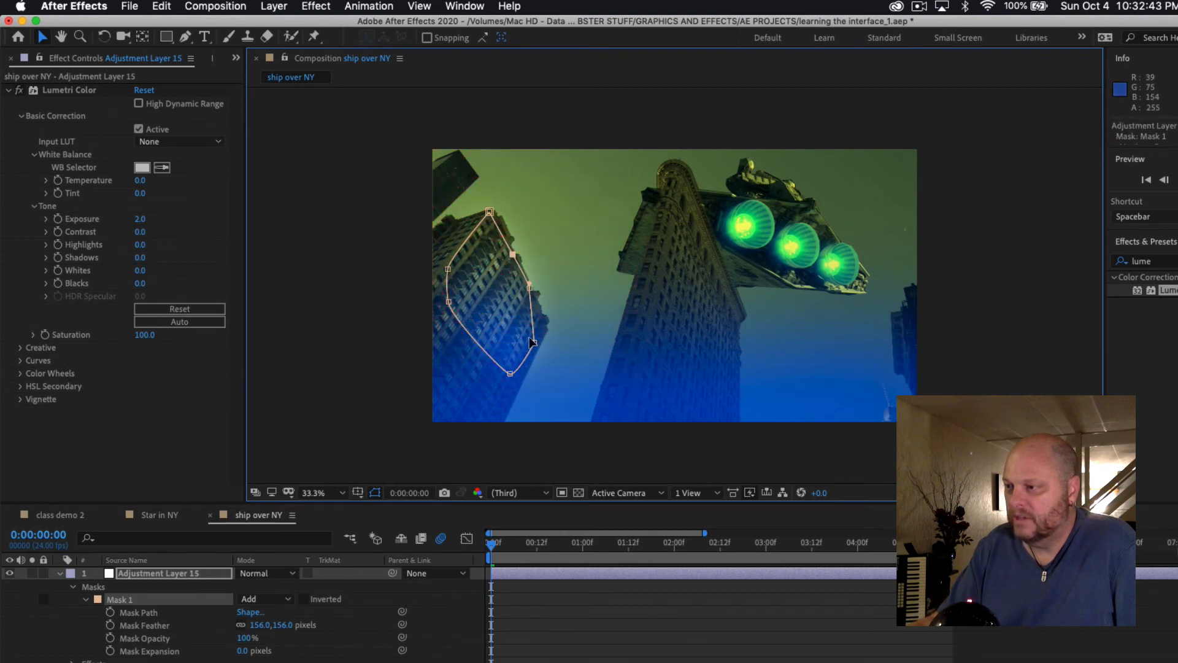
pyautogui.moveTo(534, 346); pyautogui.dragTo(545, 323)
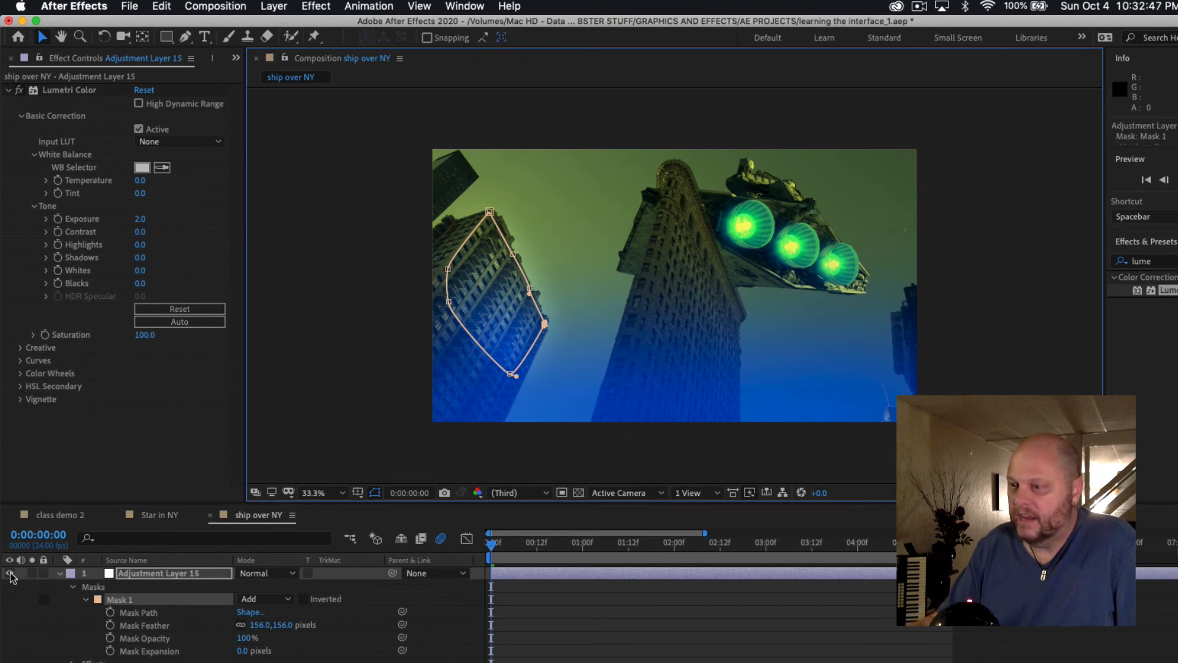
# Toggle the adjustment layer's visibility repeatedly to compare the building with and without the exposure boost, and collapse the layer's properties
pyautogui.click(10, 573)
pyautogui.click(9, 573)
pyautogui.click(9, 573)
pyautogui.click(9, 573)
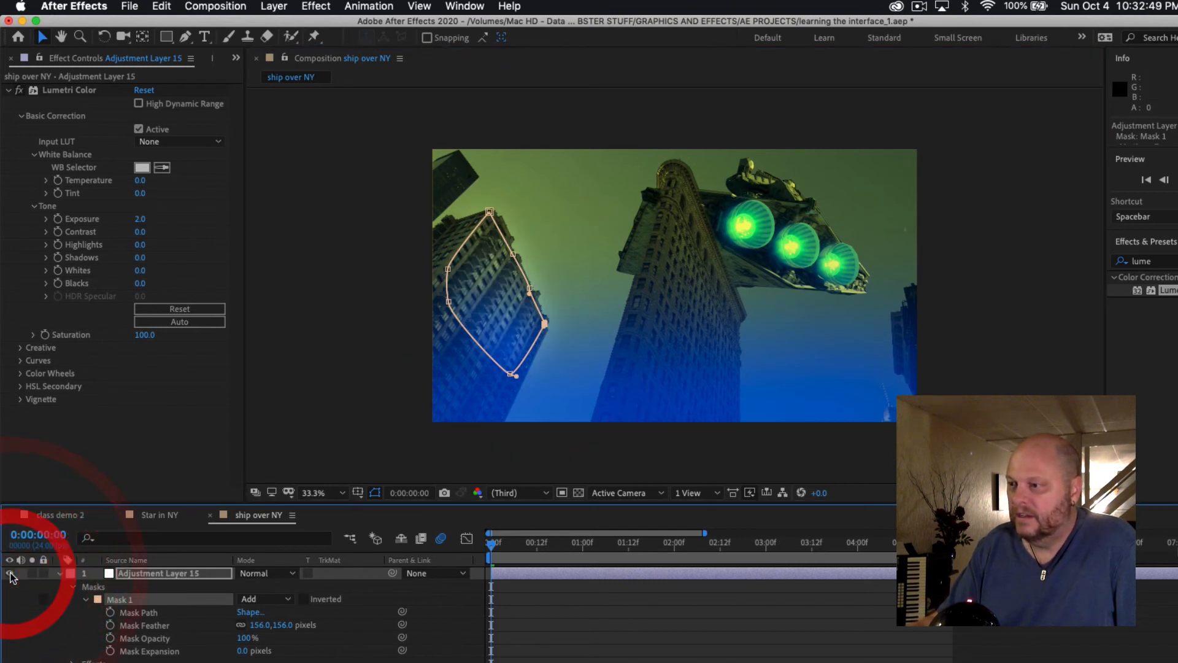
pyautogui.click(9, 573)
pyautogui.click(9, 573)
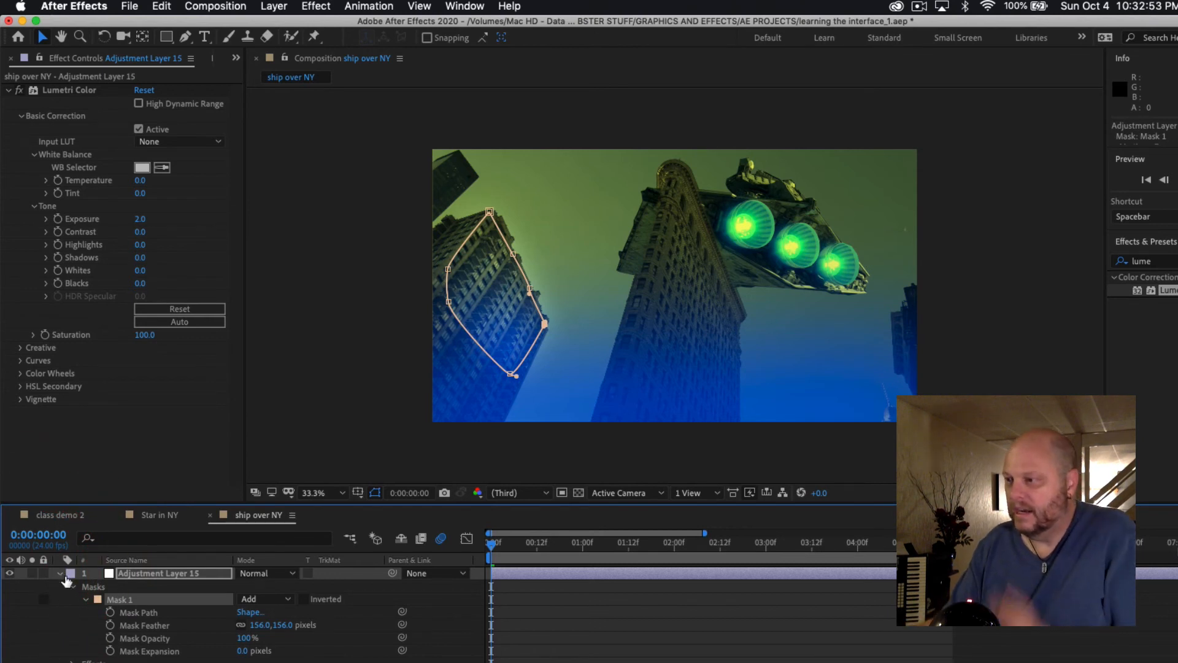
pyautogui.click(59, 573)
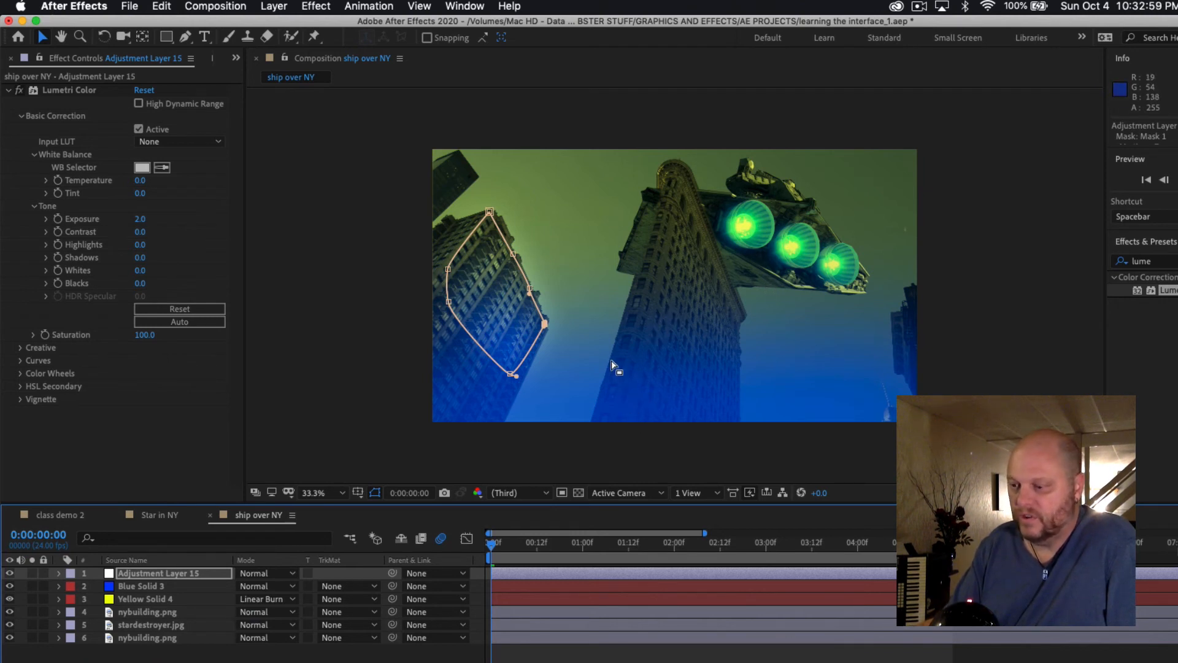
# Add a second adjustment layer above the masked one at the top of the layer stack
pyautogui.click(171, 573)
pyautogui.click(368, 6)
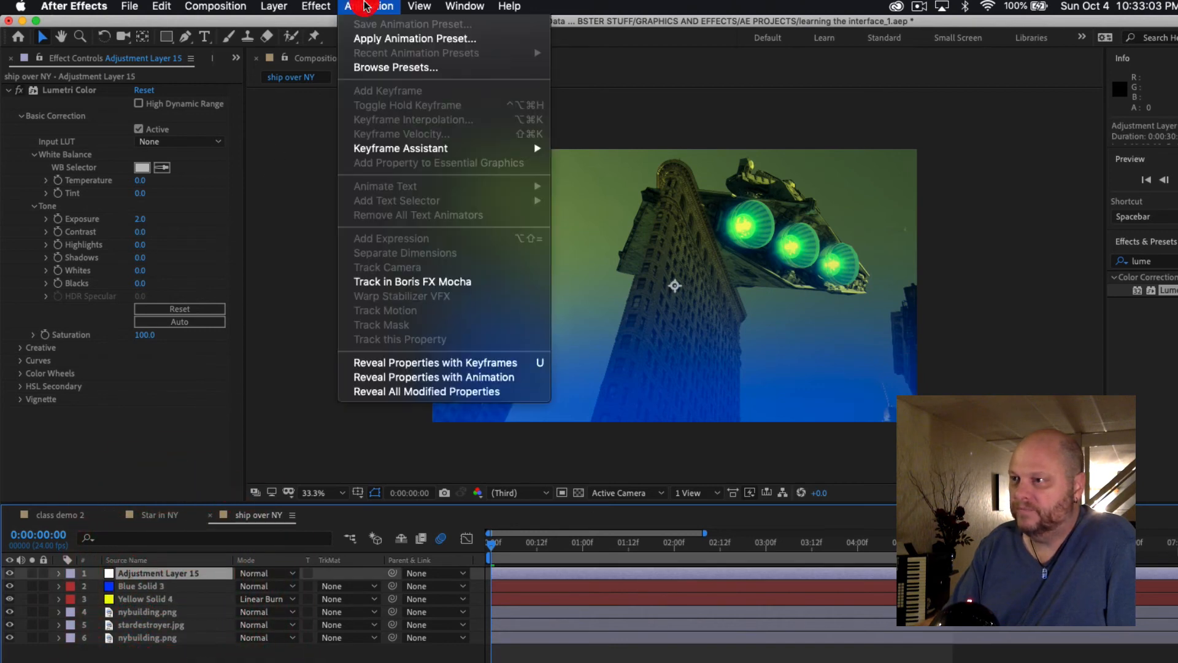
pyautogui.moveTo(284, 3)
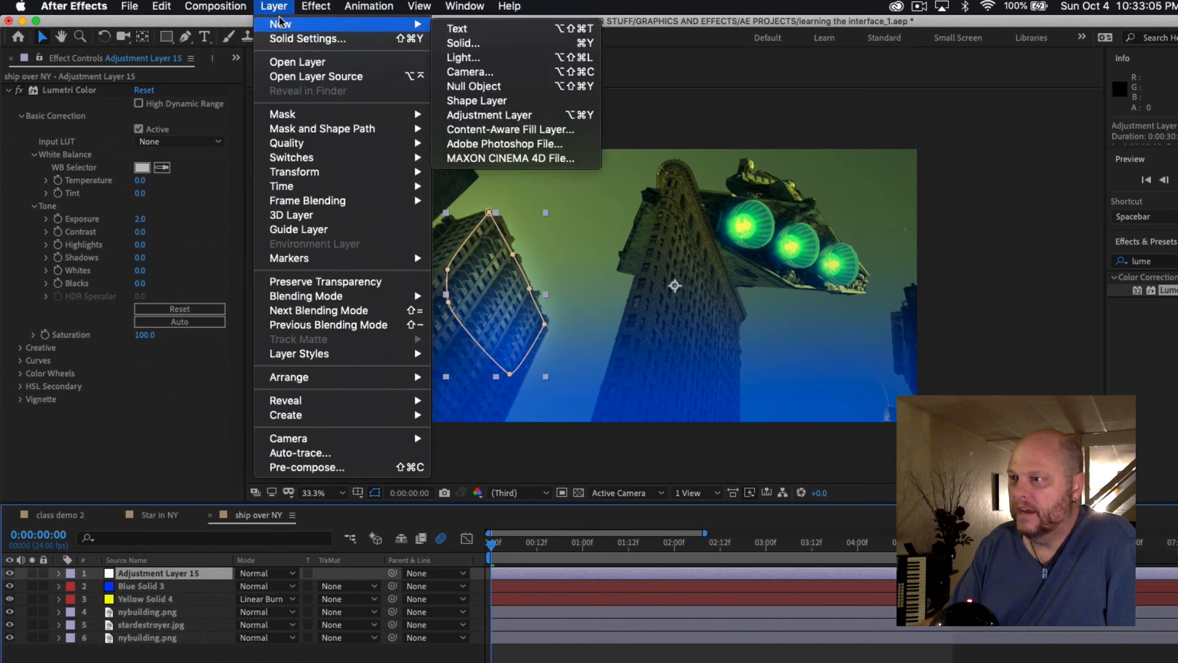
pyautogui.click(481, 115)
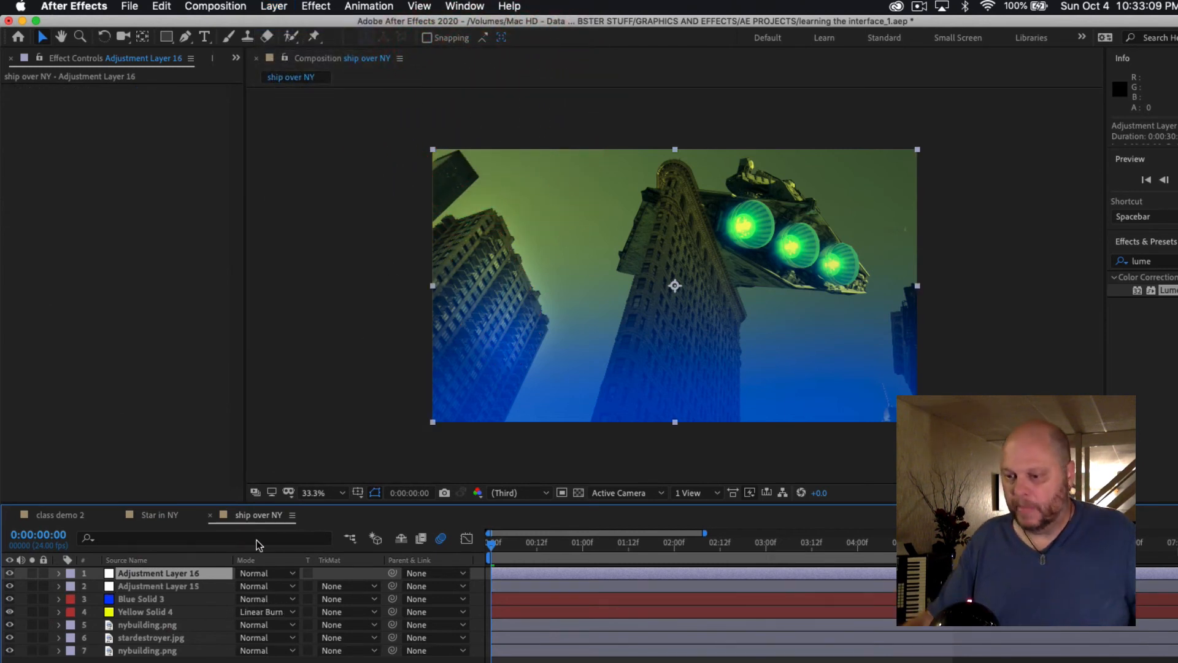
pyautogui.doubleClick(108, 573)
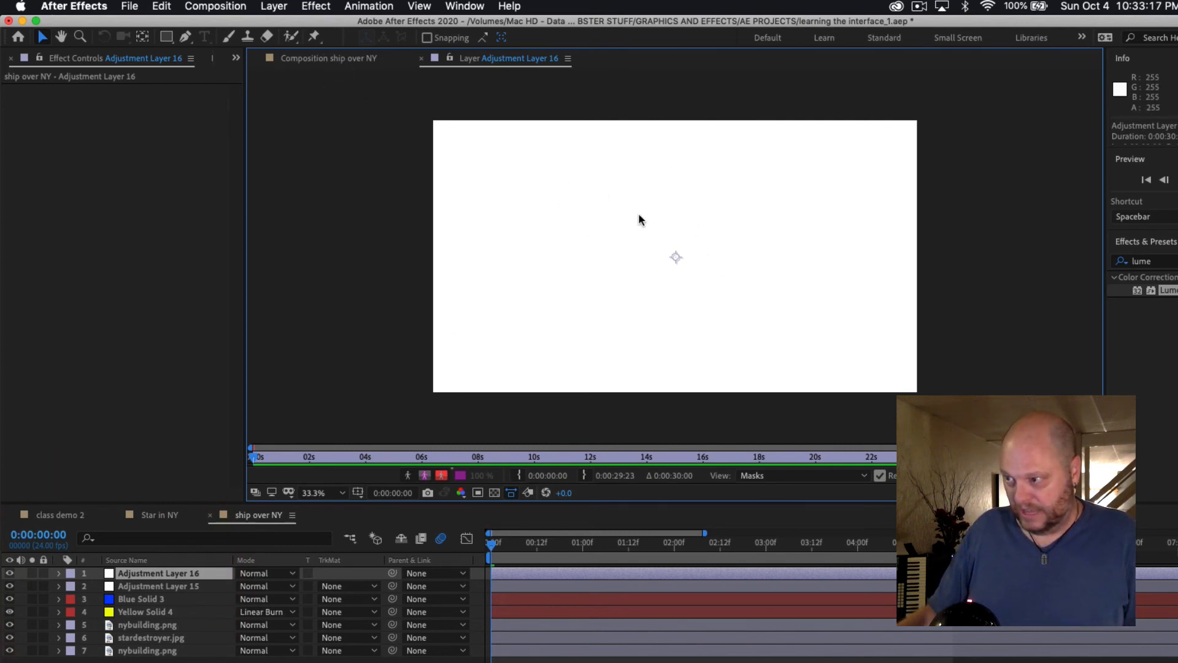
pyautogui.click(422, 58)
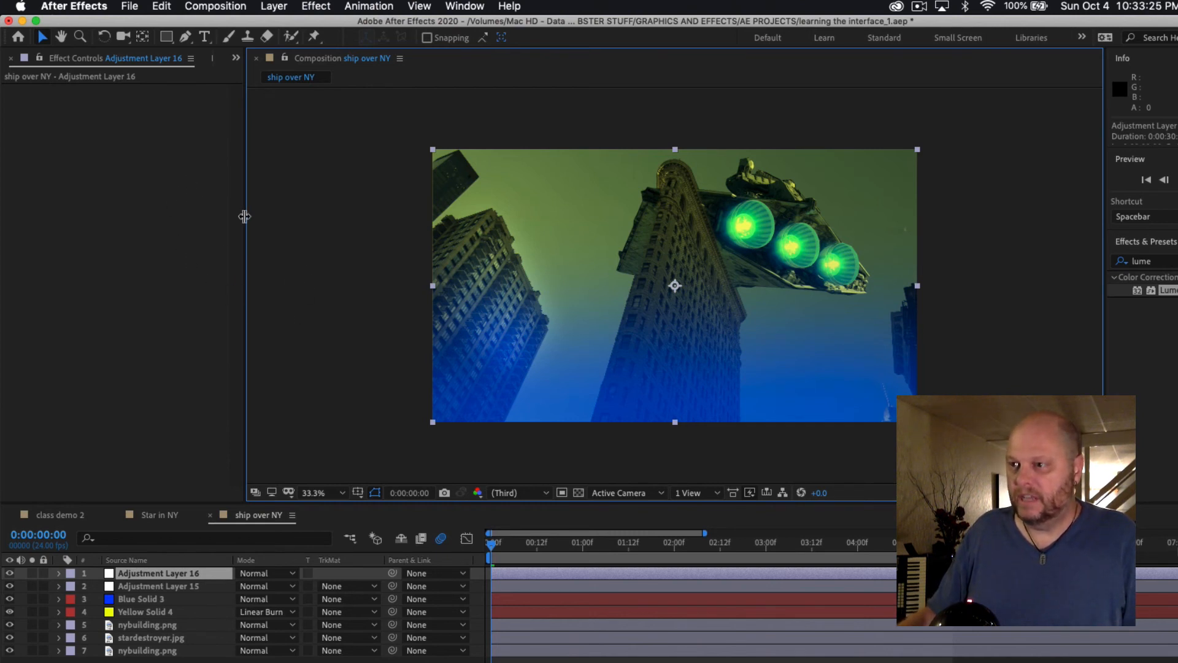
# Draw a closed four-point Pen mask on the new adjustment layer covering the lower half of the frame and extending beyond its edges
pyautogui.click(184, 37)
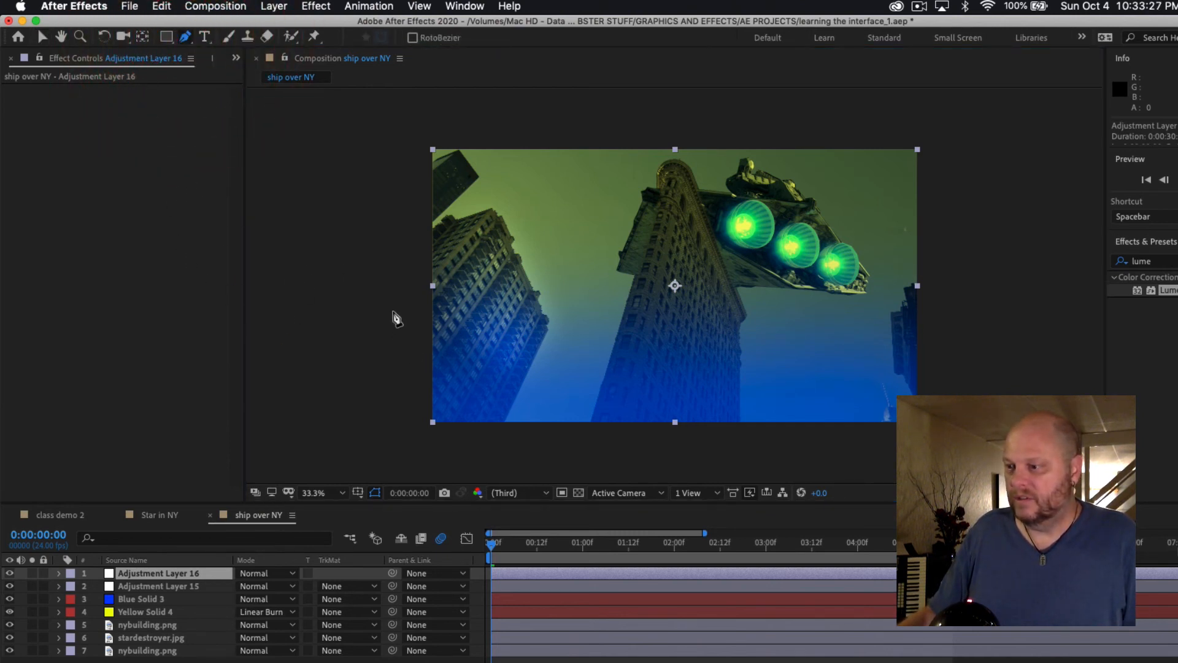
pyautogui.click(358, 304)
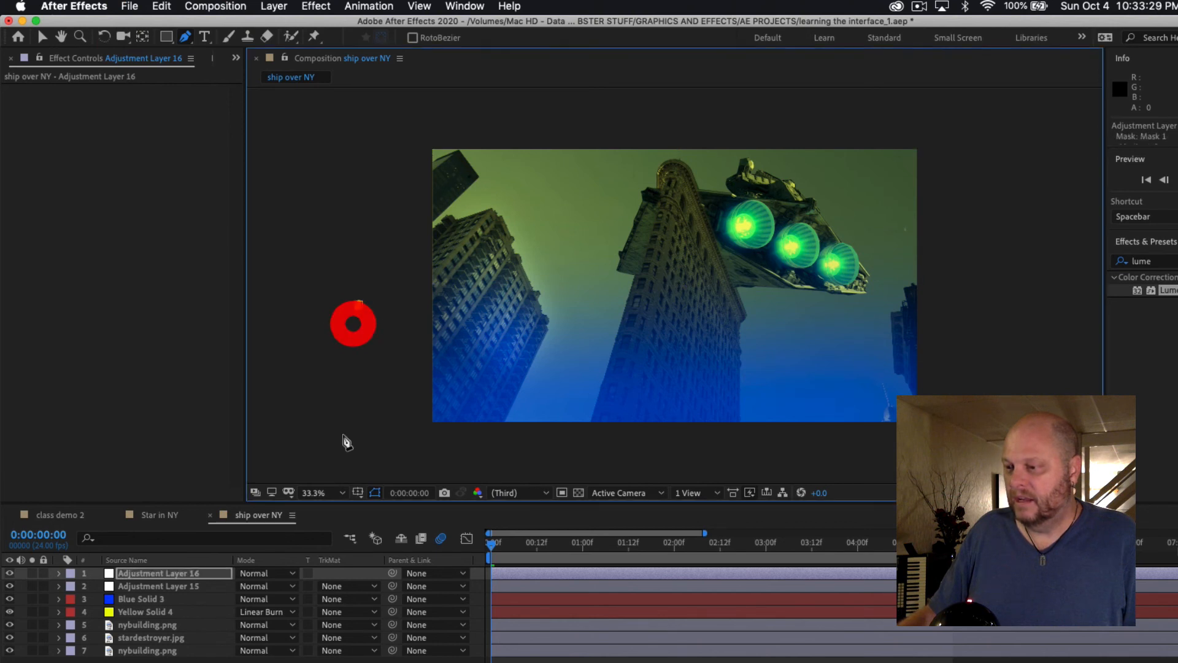
pyautogui.click(346, 476)
pyautogui.click(1010, 476)
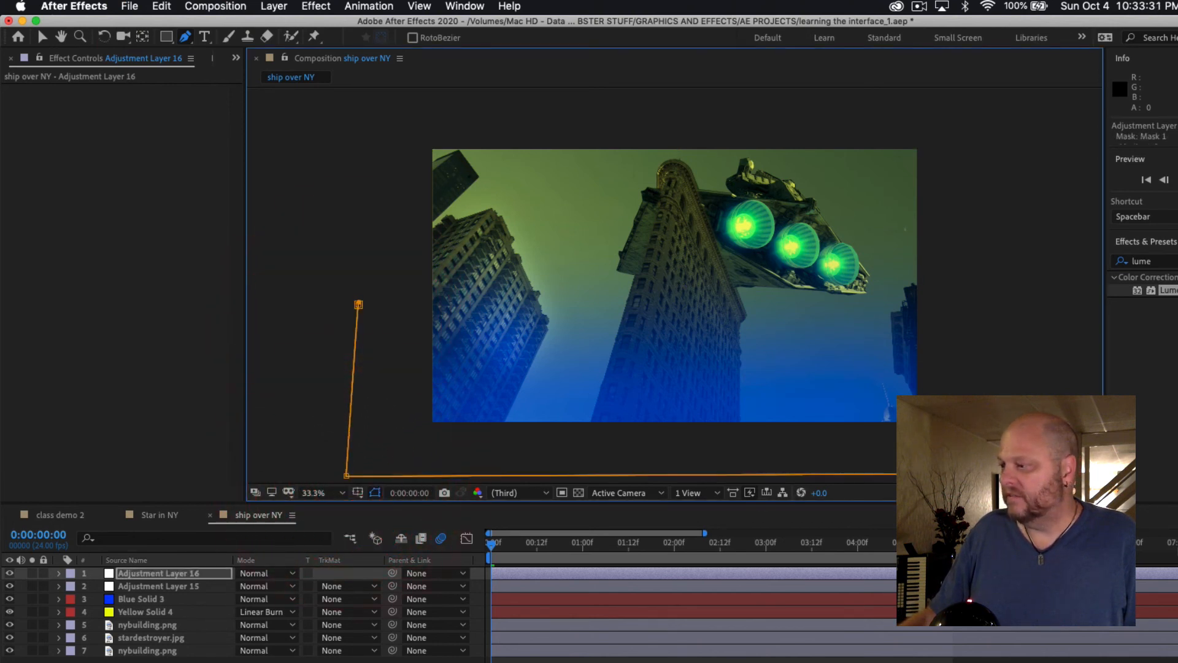
pyautogui.click(1009, 294)
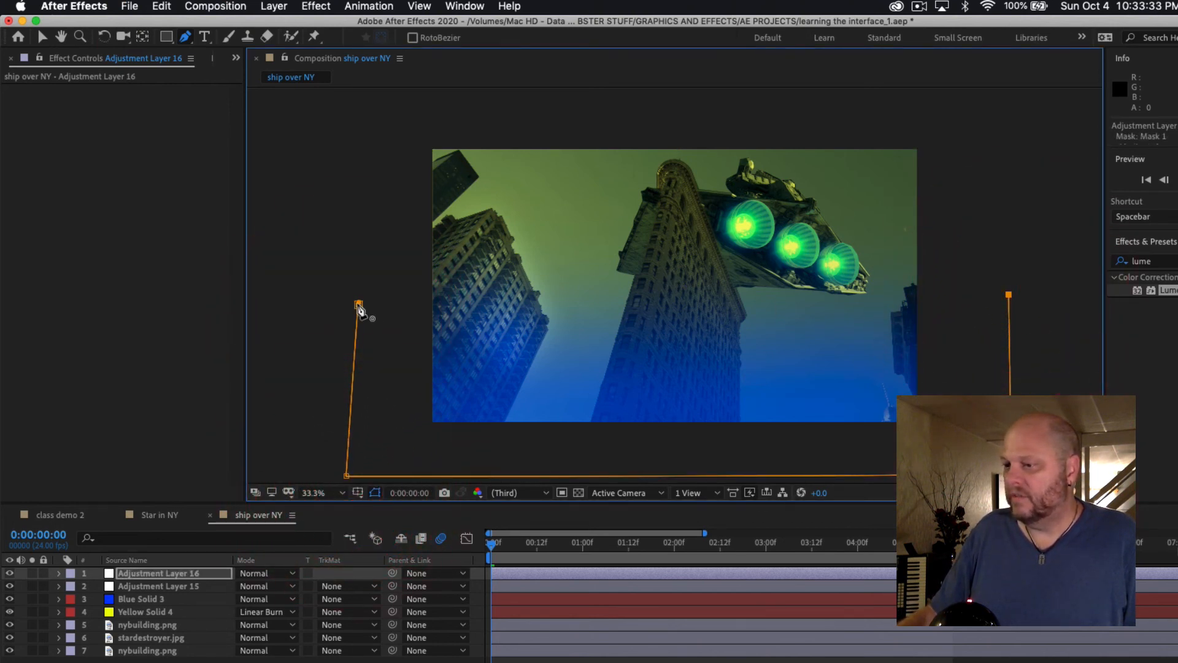
pyautogui.click(359, 306)
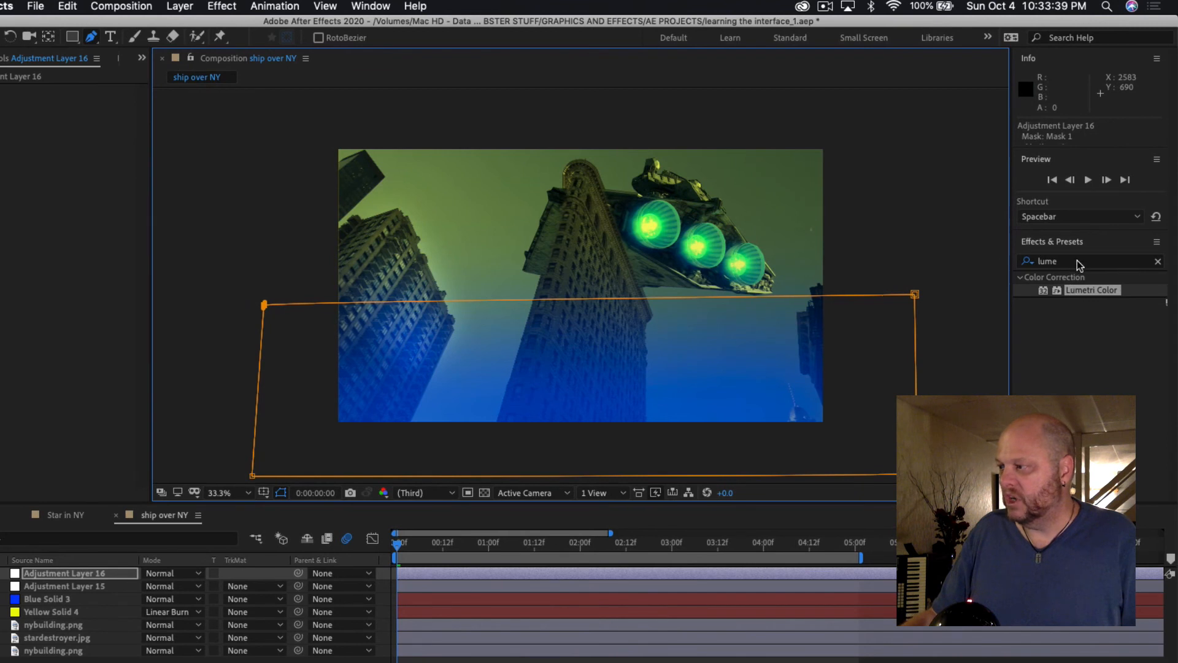
# Apply Gaussian Blur to the new adjustment layer and set its blurriness to 19.2
pyautogui.click(1023, 262)
pyautogui.write('gau')
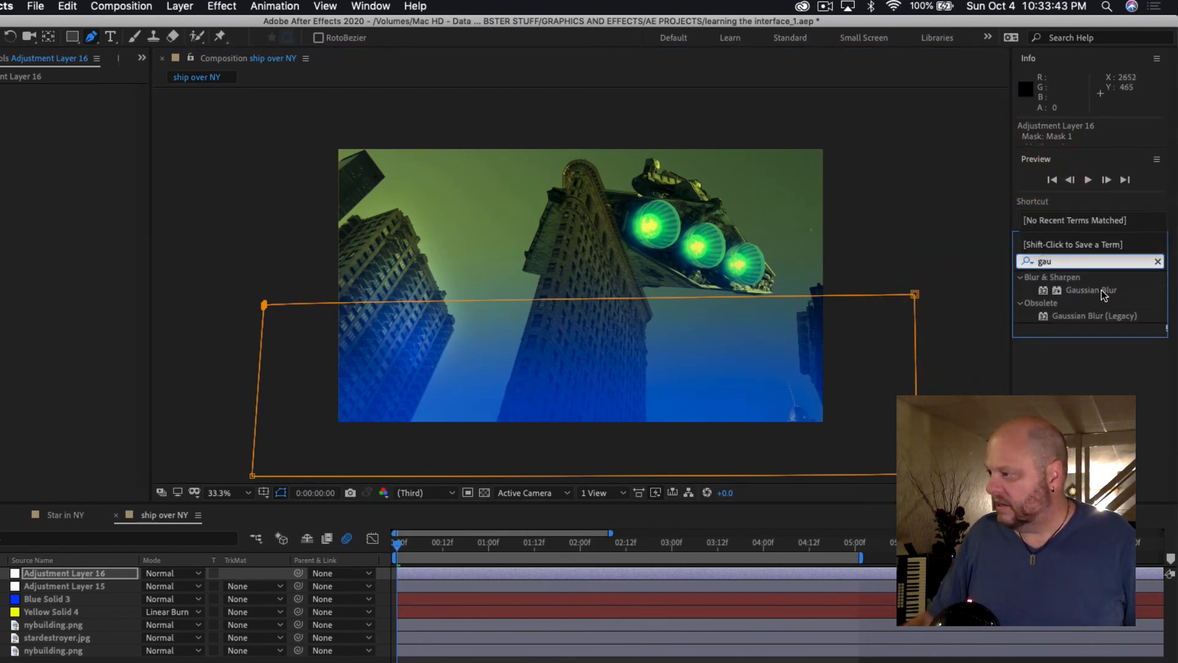
pyautogui.moveTo(1102, 291); pyautogui.dragTo(96, 572)
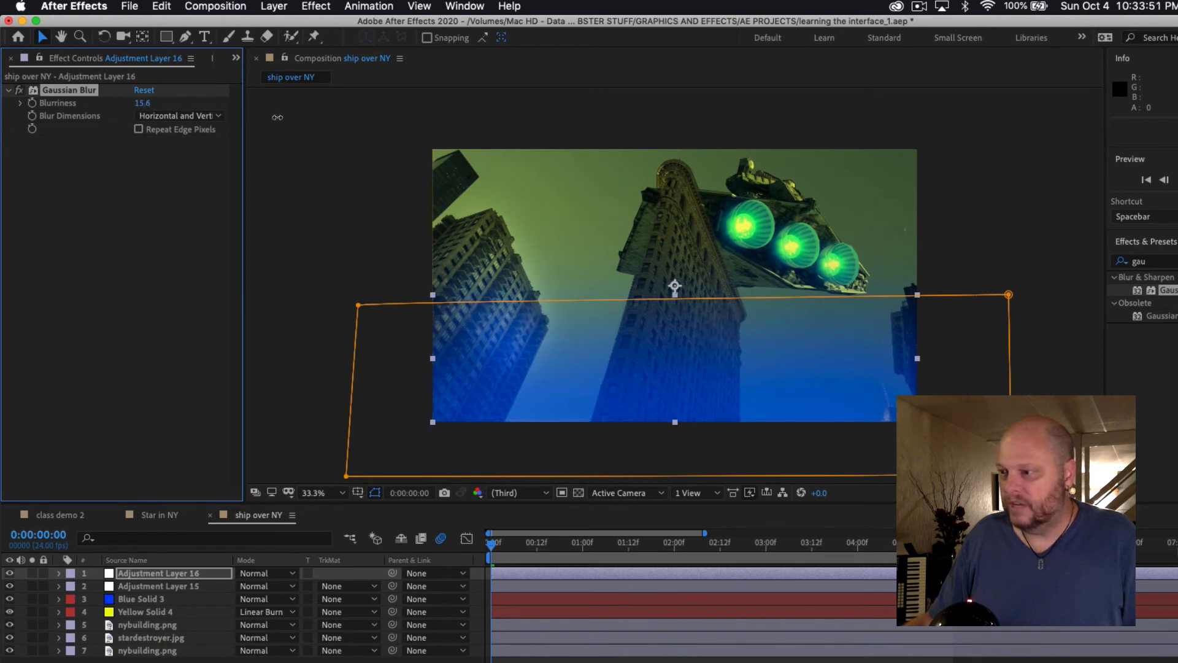
pyautogui.moveTo(301, 117); pyautogui.dragTo(302, 115)
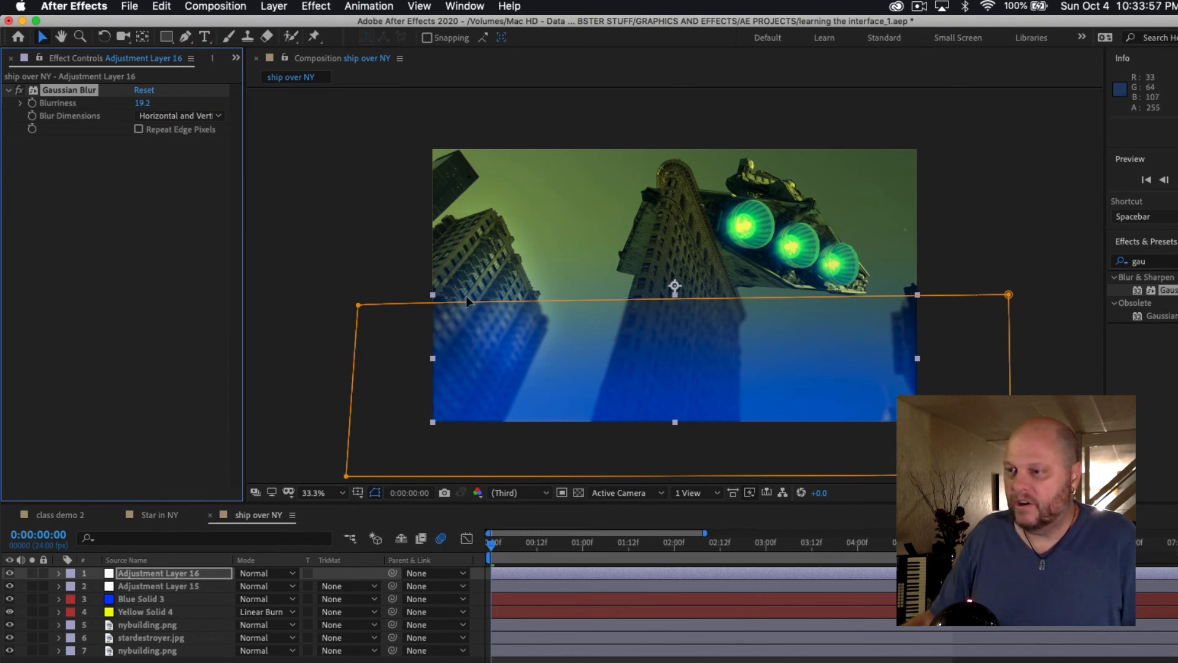
# Set the feather of the blur layer's mask to 822 pixels and collapse the layer's properties
pyautogui.click(59, 574)
pyautogui.click(73, 587)
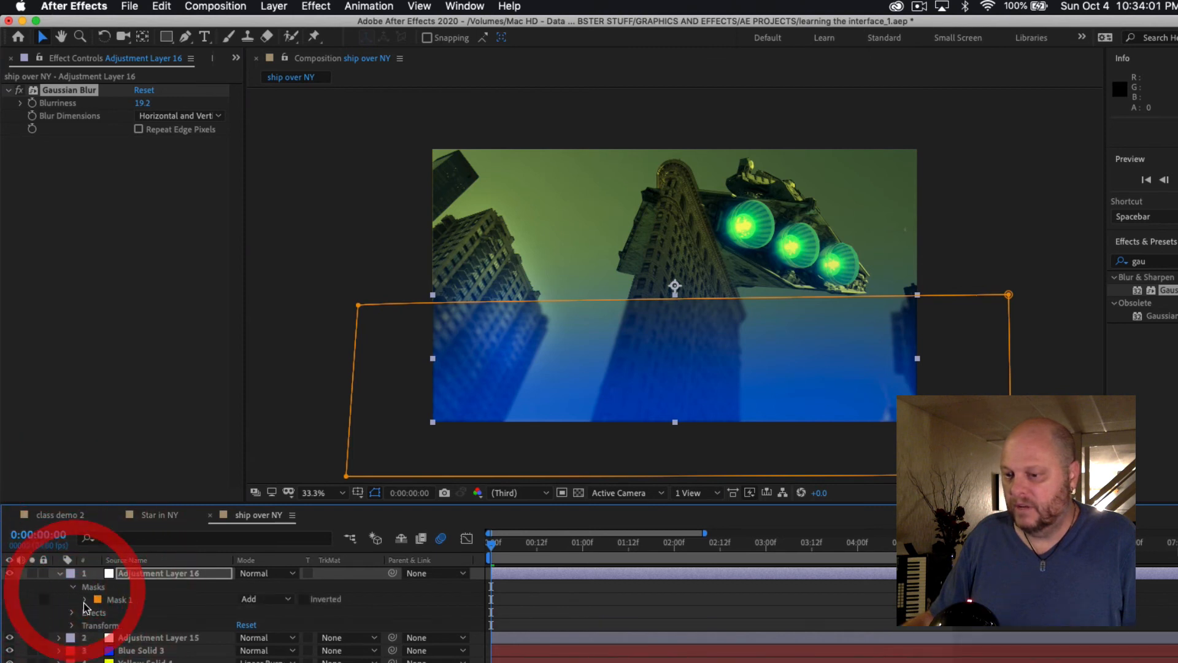
pyautogui.click(85, 600)
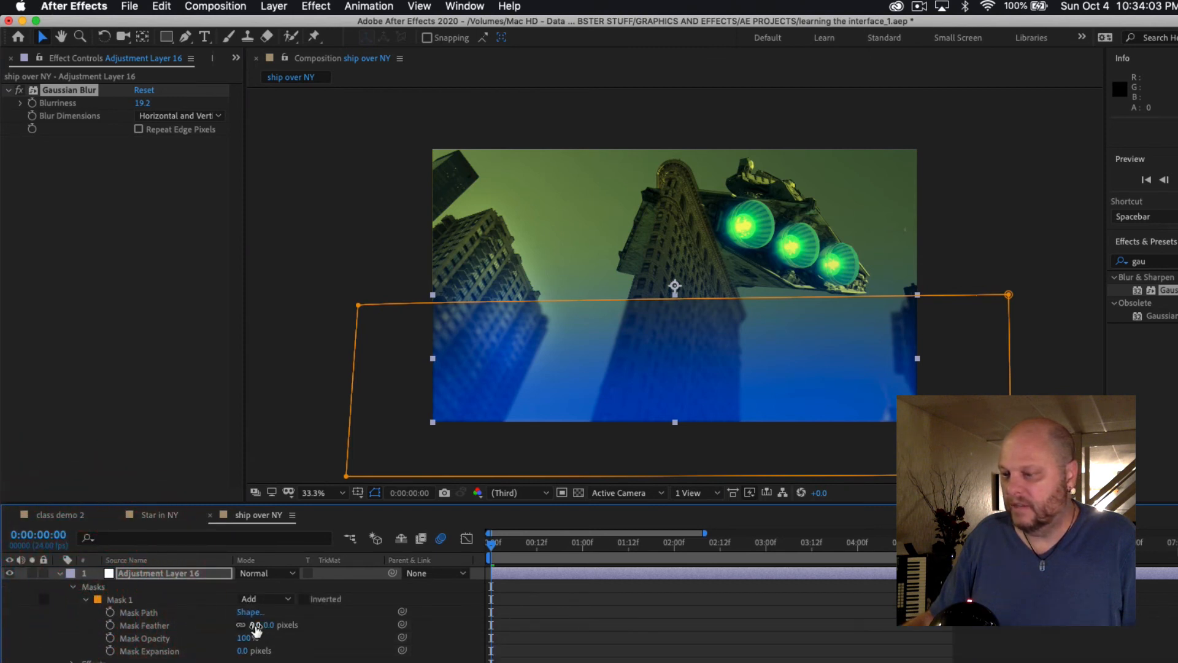
pyautogui.moveTo(255, 629); pyautogui.dragTo(370, 615)
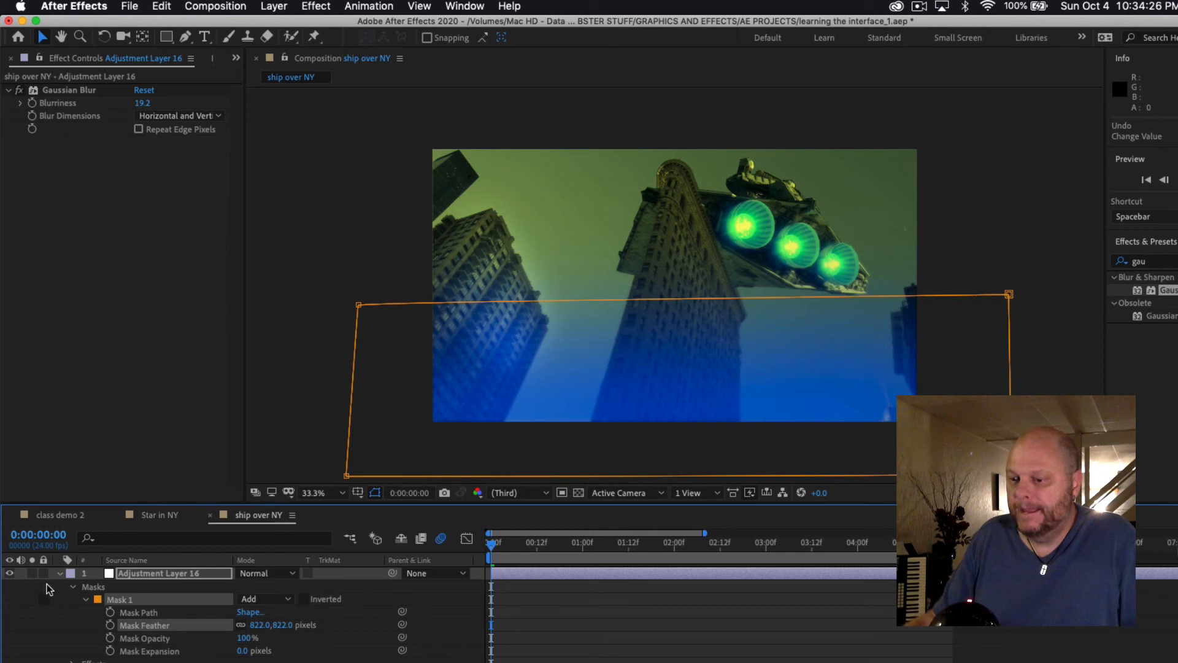
pyautogui.click(60, 574)
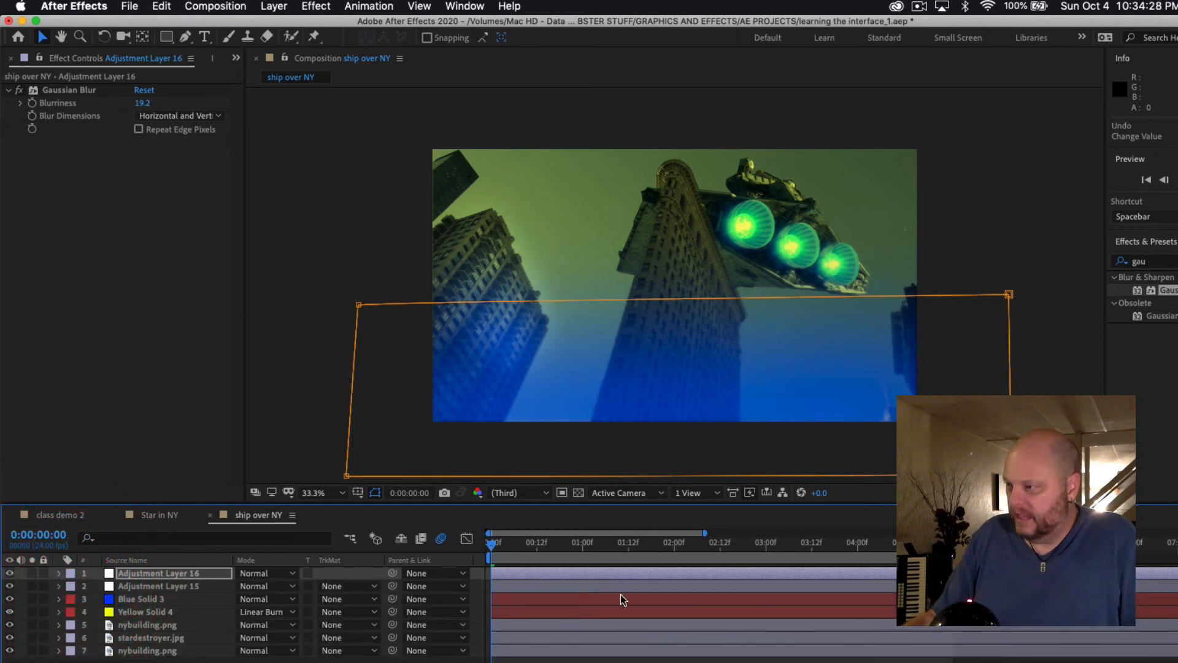
# Scrub the timeline to 0:00:00:09 to check the composite while the star destroyer moves
pyautogui.moveTo(490, 543); pyautogui.dragTo(525, 545)
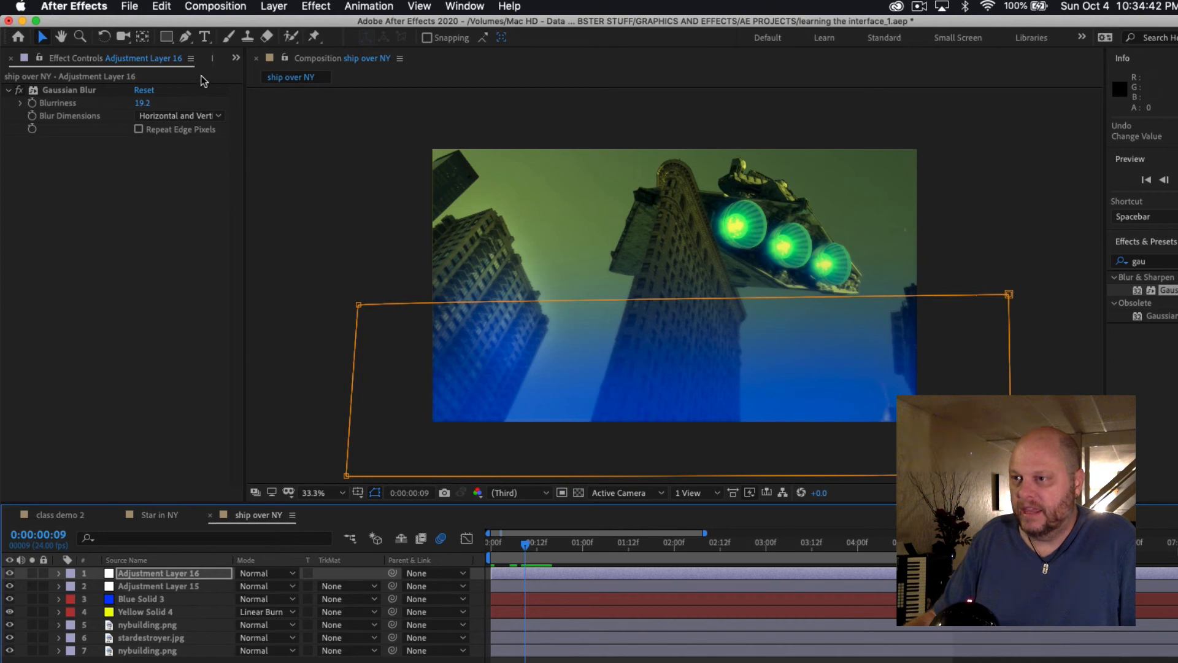
pyautogui.click(235, 60)
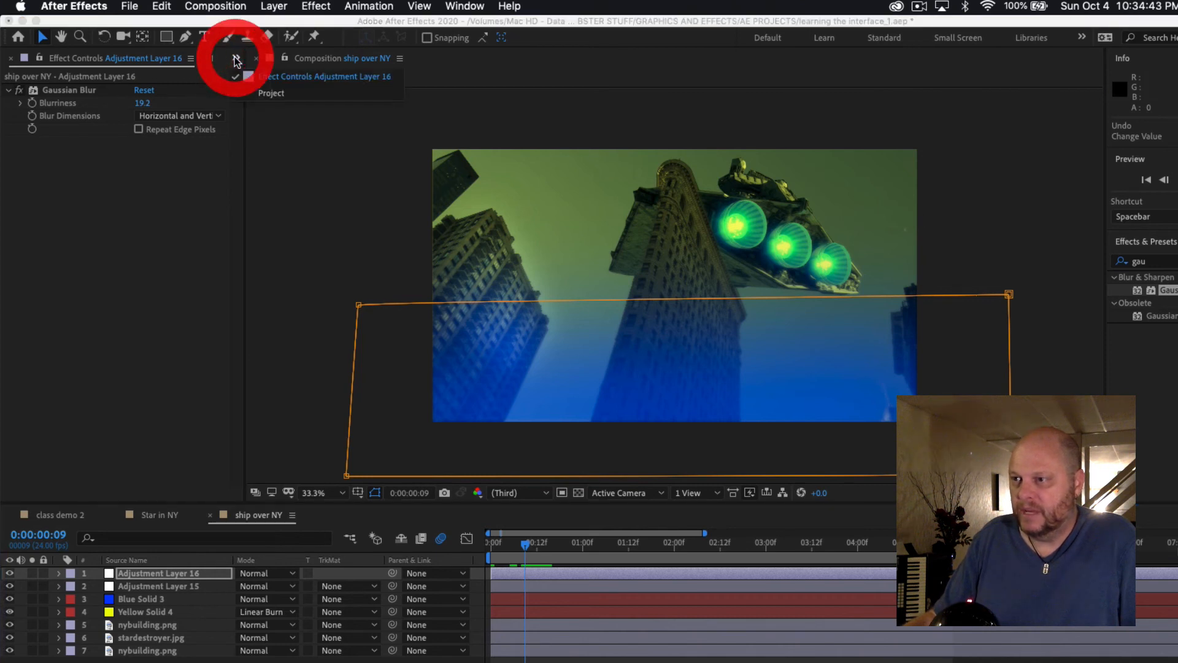
pyautogui.click(196, 213)
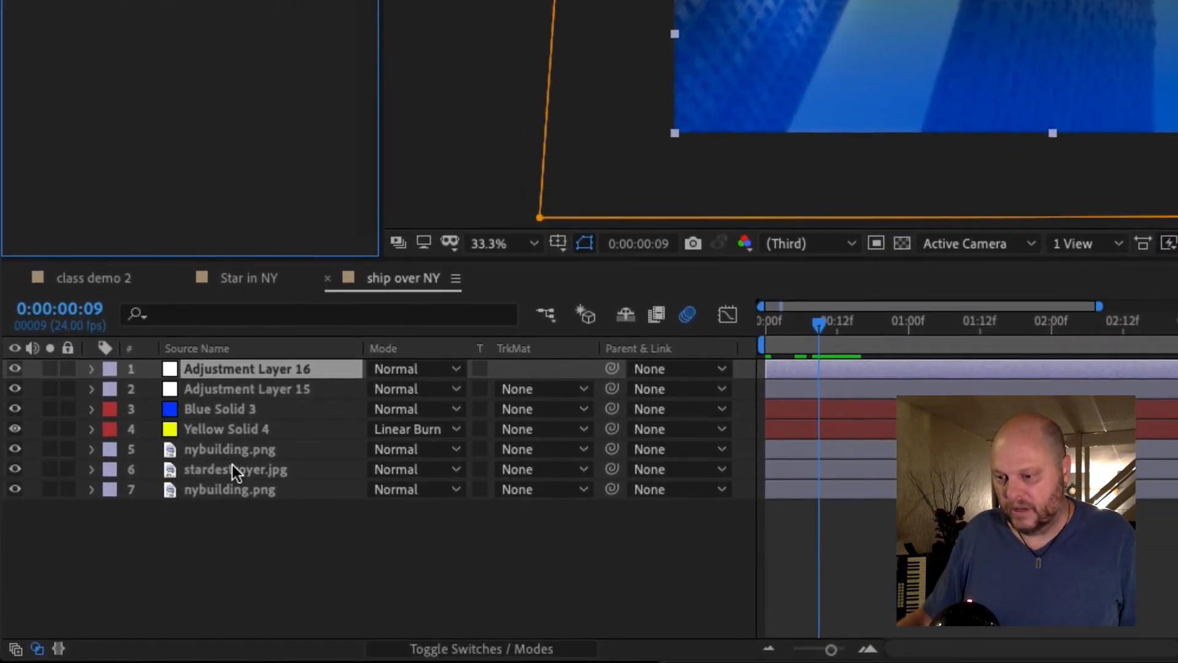
# Rename the topmost adjustment layer as "Adjustment Layer blur"
pyautogui.click(281, 370)
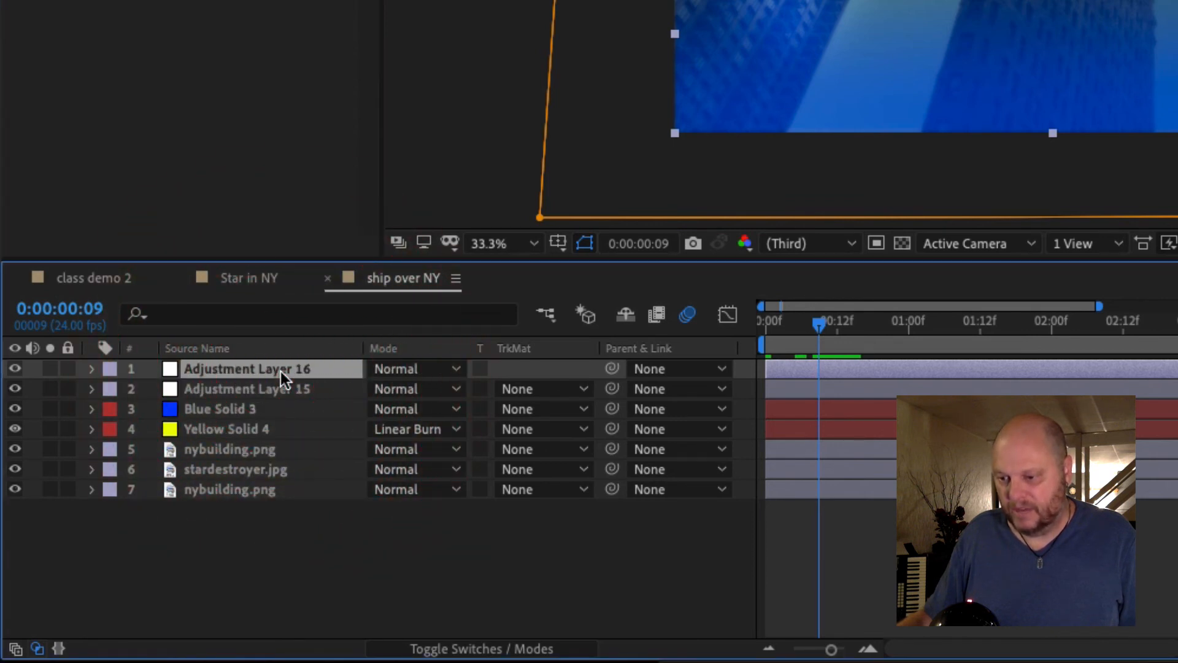
pyautogui.click(282, 370)
pyautogui.press('Return')
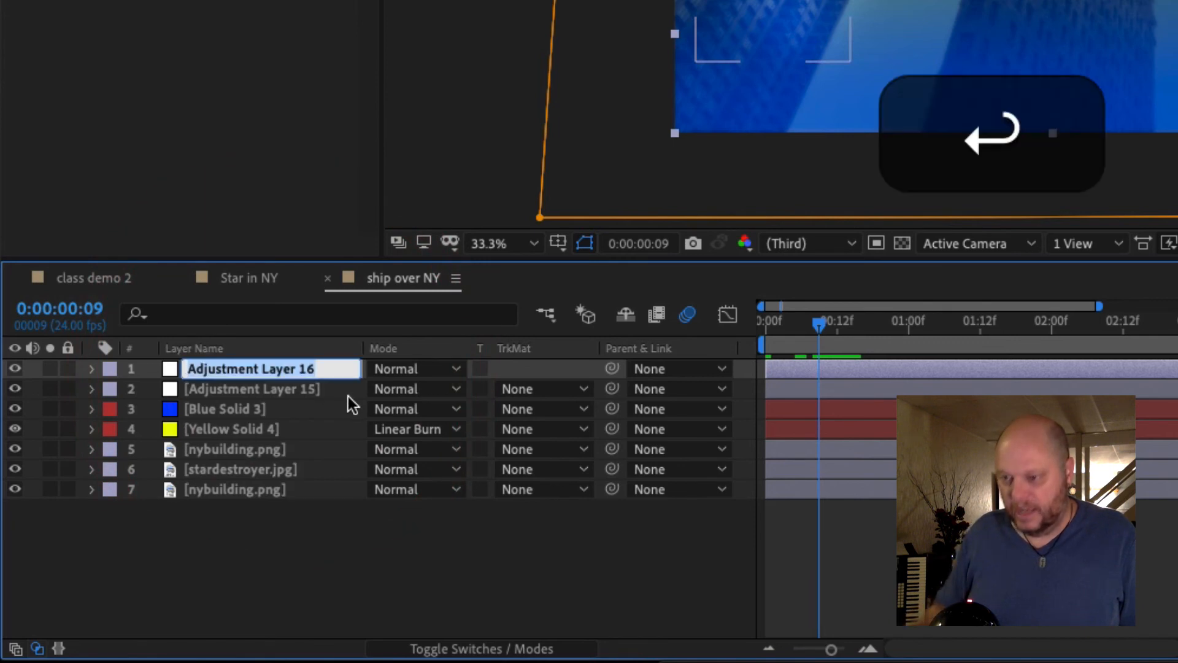
pyautogui.click(336, 369)
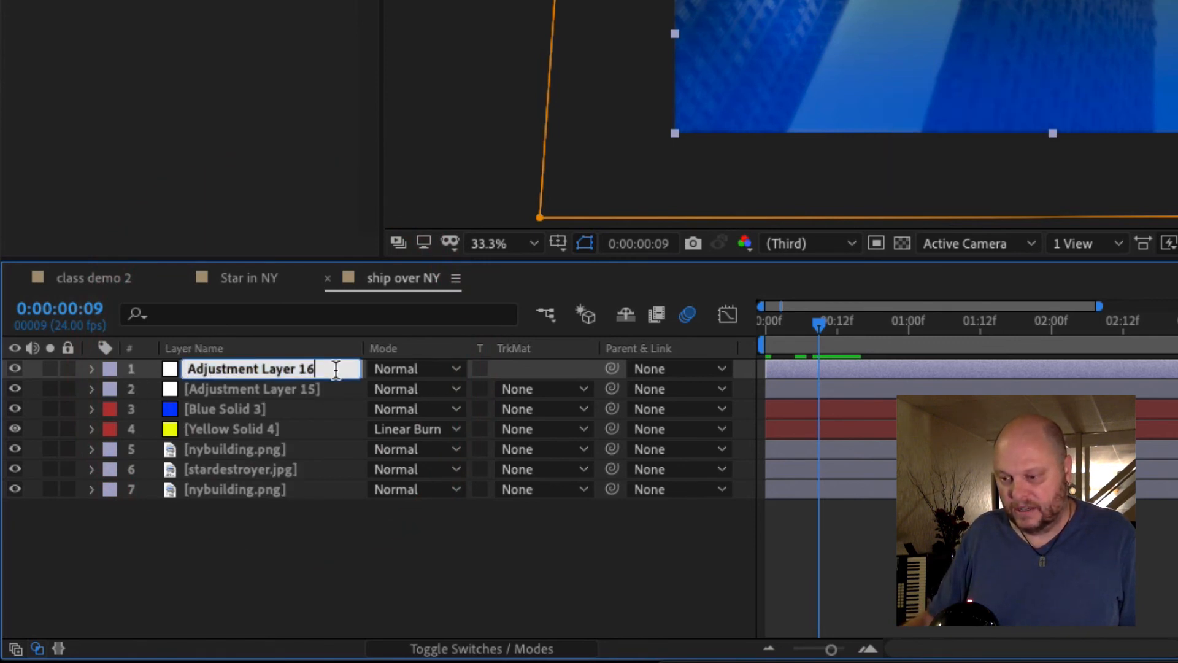
pyautogui.press('BackSpace')
pyautogui.press('BackSpace')
pyautogui.press('BackSpace')
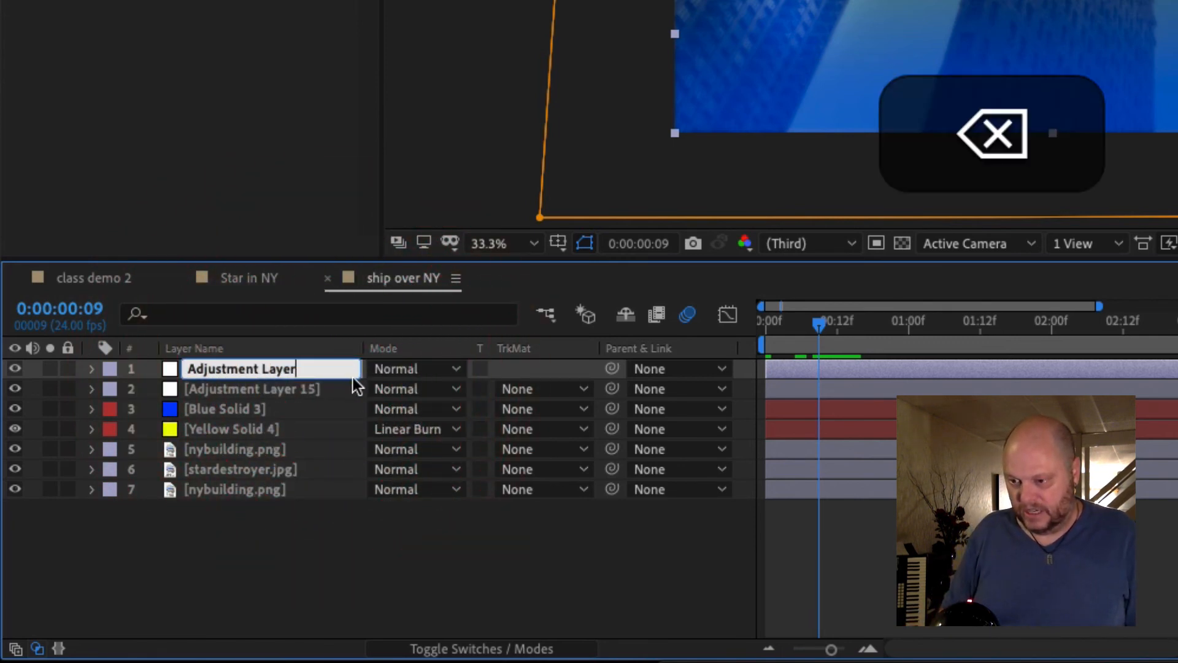
pyautogui.write('b')
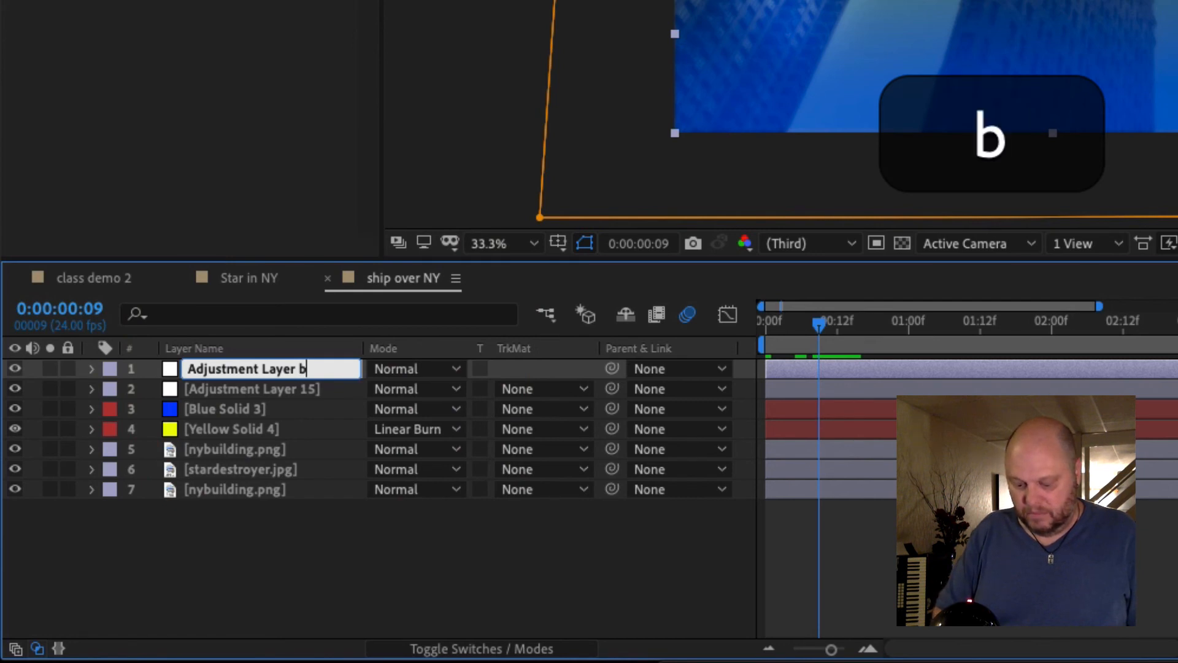
pyautogui.write('lur')
pyautogui.press('Return')
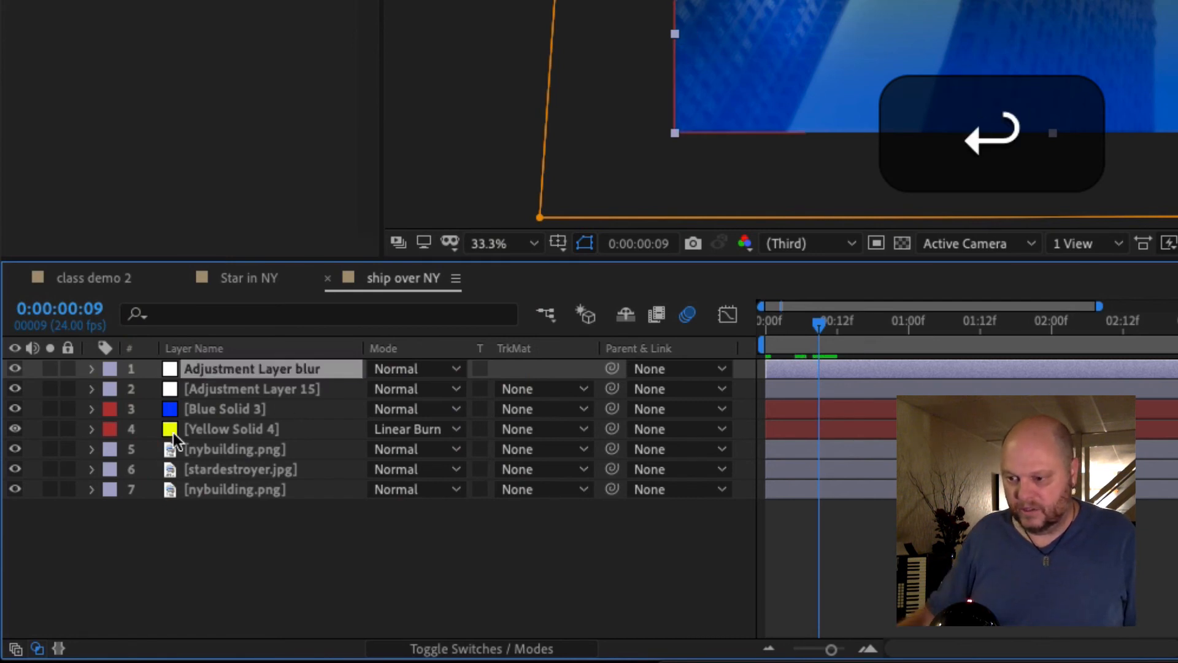
# Rename the second adjustment layer, Adjustment Layer 15, as "Adjustment Layer light"
pyautogui.click(282, 387)
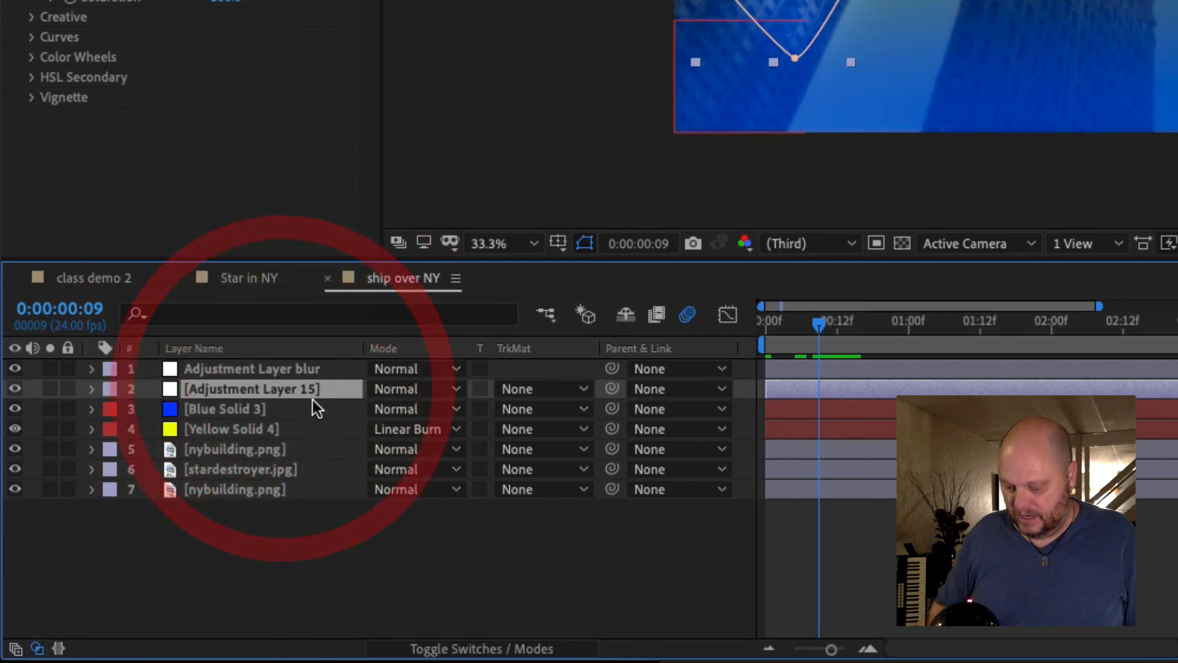
pyautogui.press('Return')
pyautogui.click(329, 391)
pyautogui.press('BackSpace')
pyautogui.press('BackSpace')
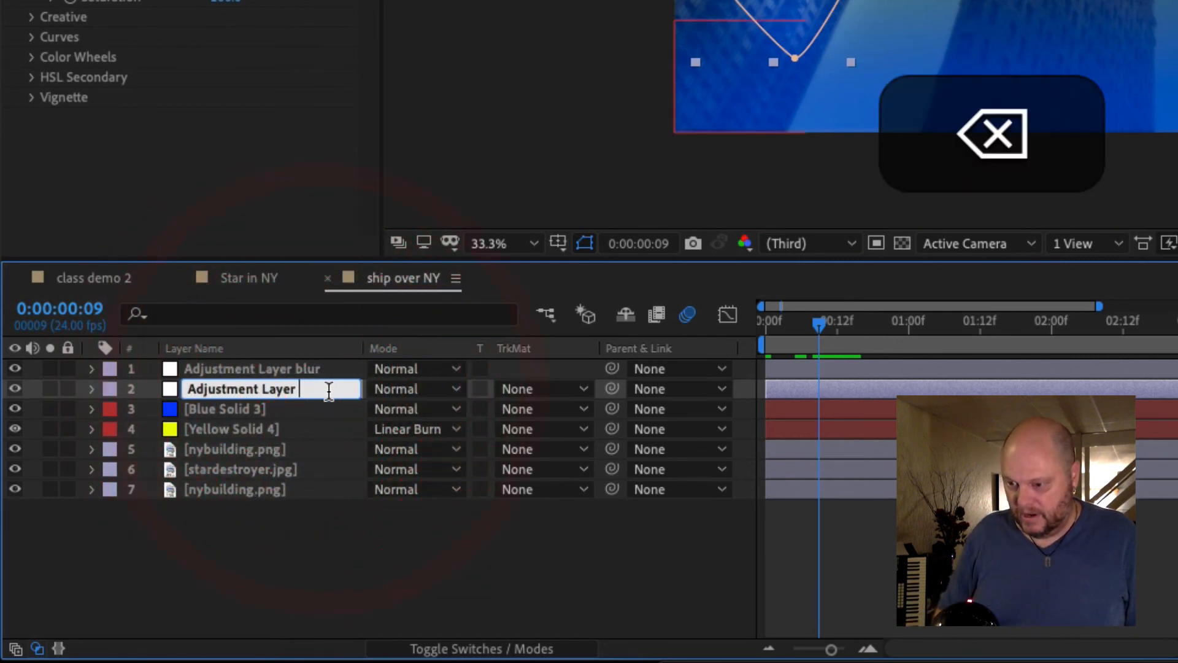
pyautogui.write('lightt')
pyautogui.press('BackSpace')
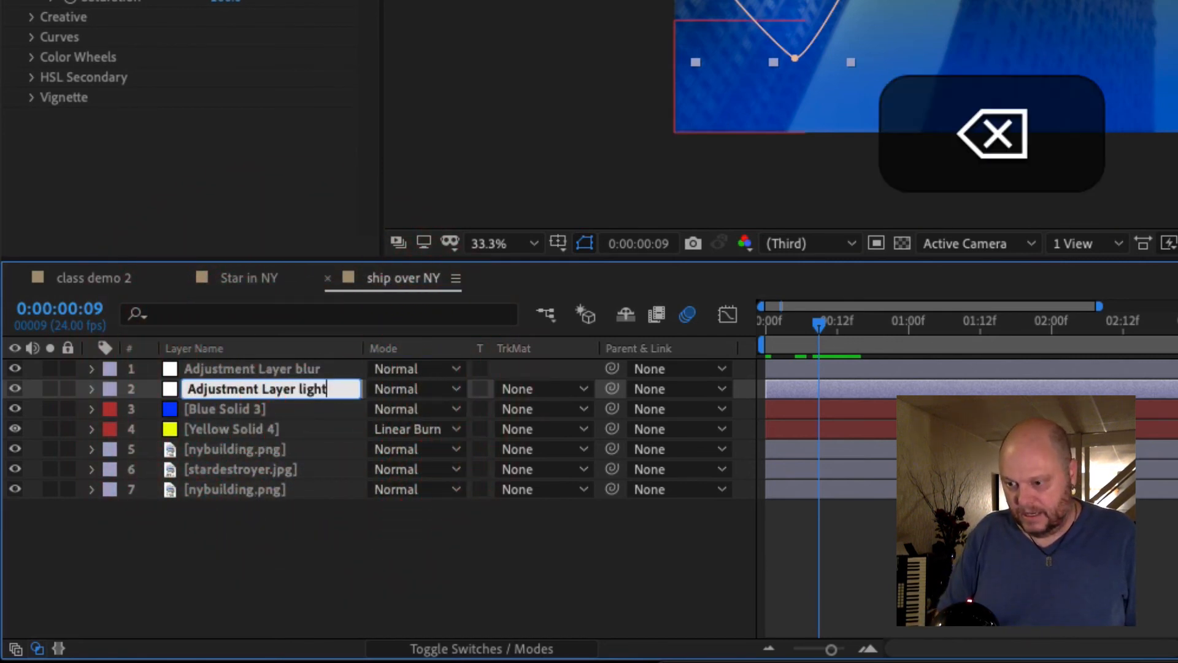
pyautogui.write('t')
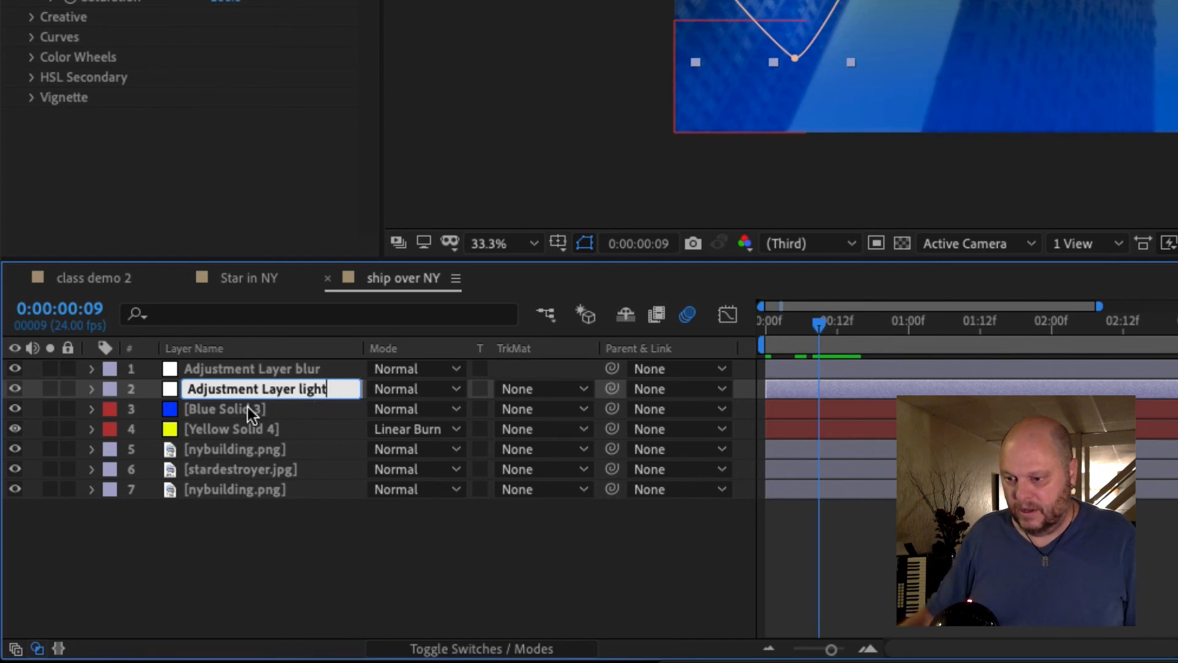
# Rename the blue solid layer as "Blue Solid 3 smog"
pyautogui.click(284, 407)
pyautogui.click(285, 407)
pyautogui.click(295, 407)
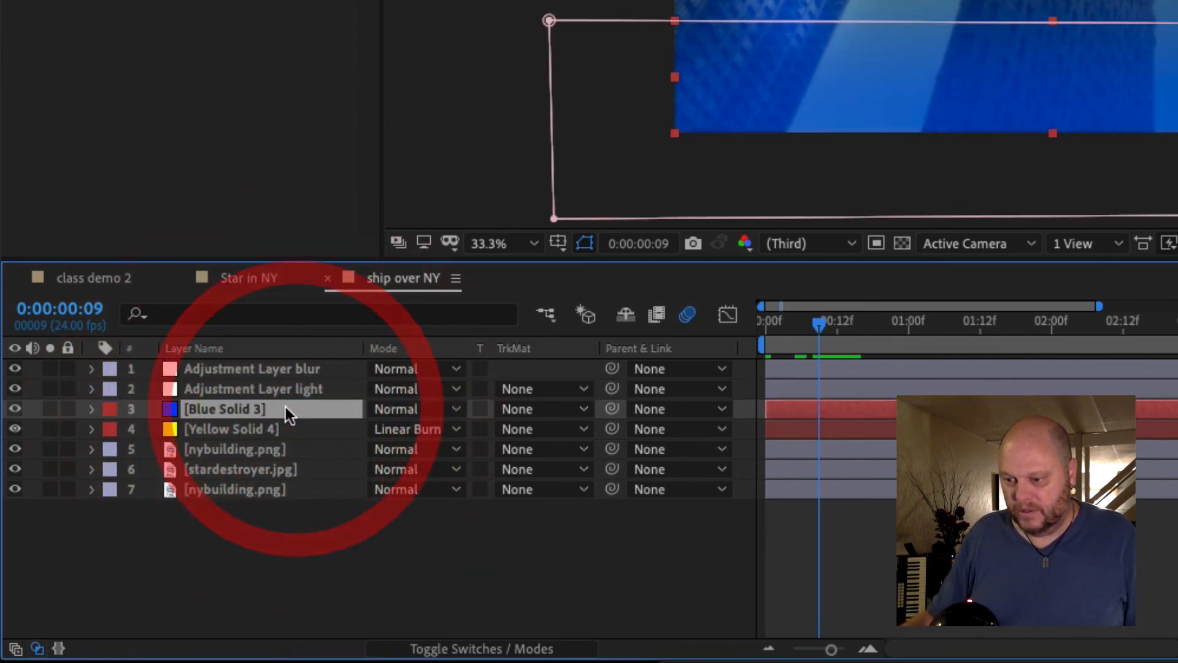
pyautogui.press('Return')
pyautogui.click(298, 410)
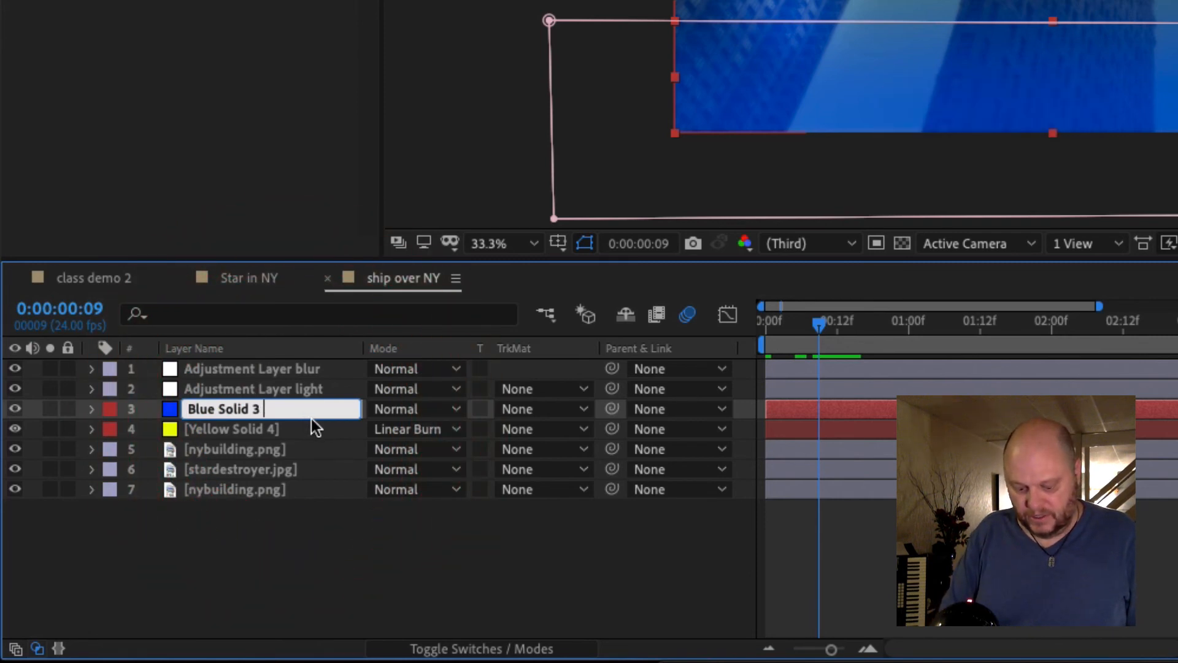
pyautogui.write('smog')
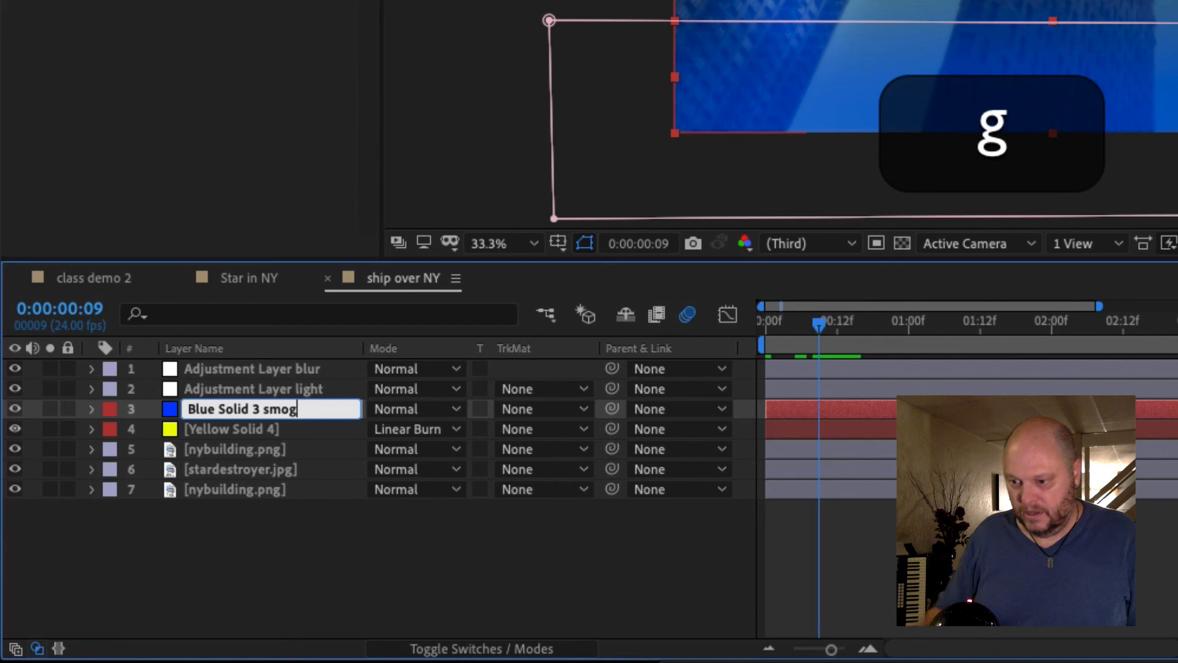
# Rename the yellow solid layer as "Yellow Solid 4 atmosphere"
pyautogui.click(297, 429)
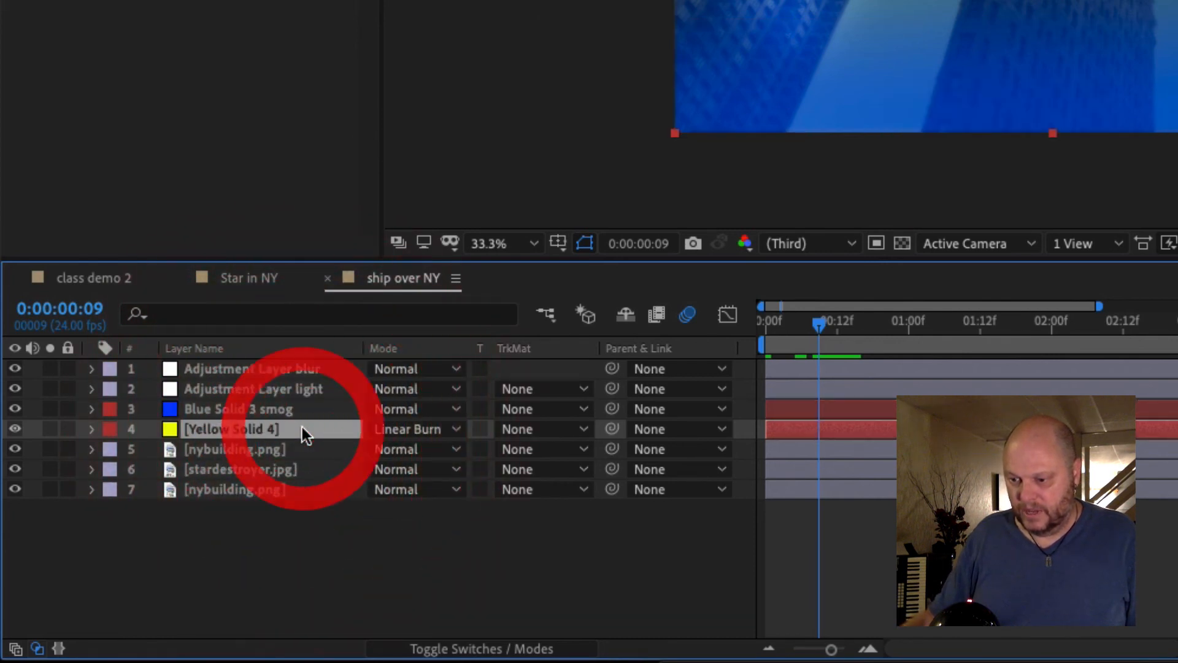
pyautogui.press('Return')
pyautogui.press('Right')
pyautogui.write('atmosphere')
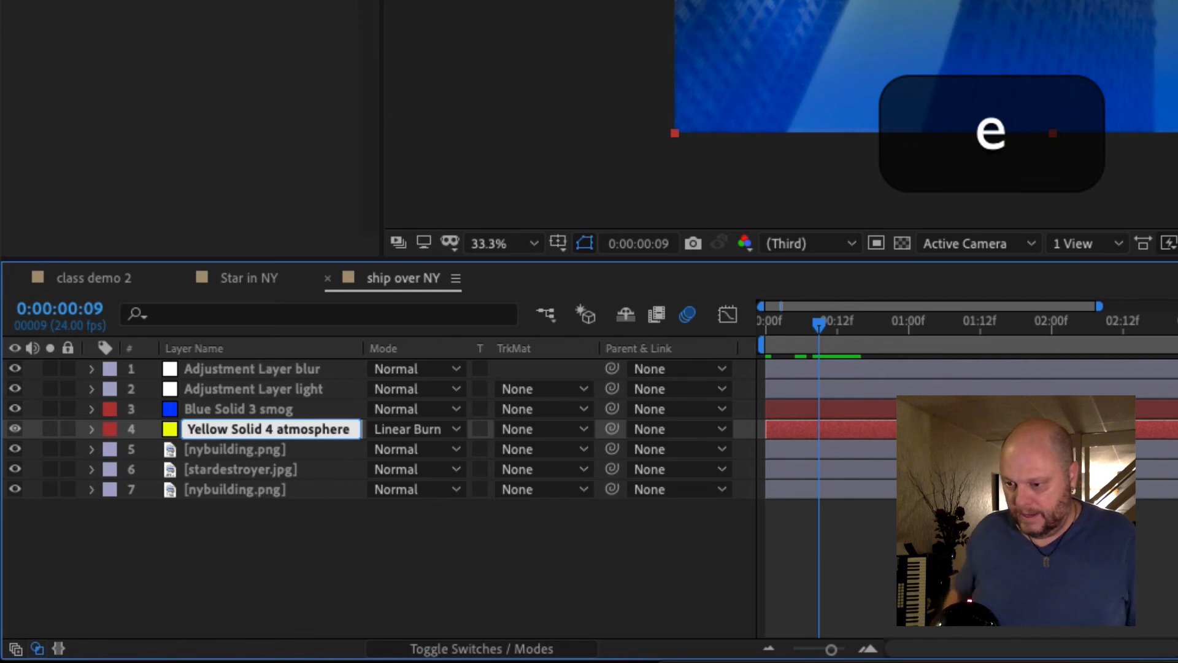
pyautogui.press('Return')
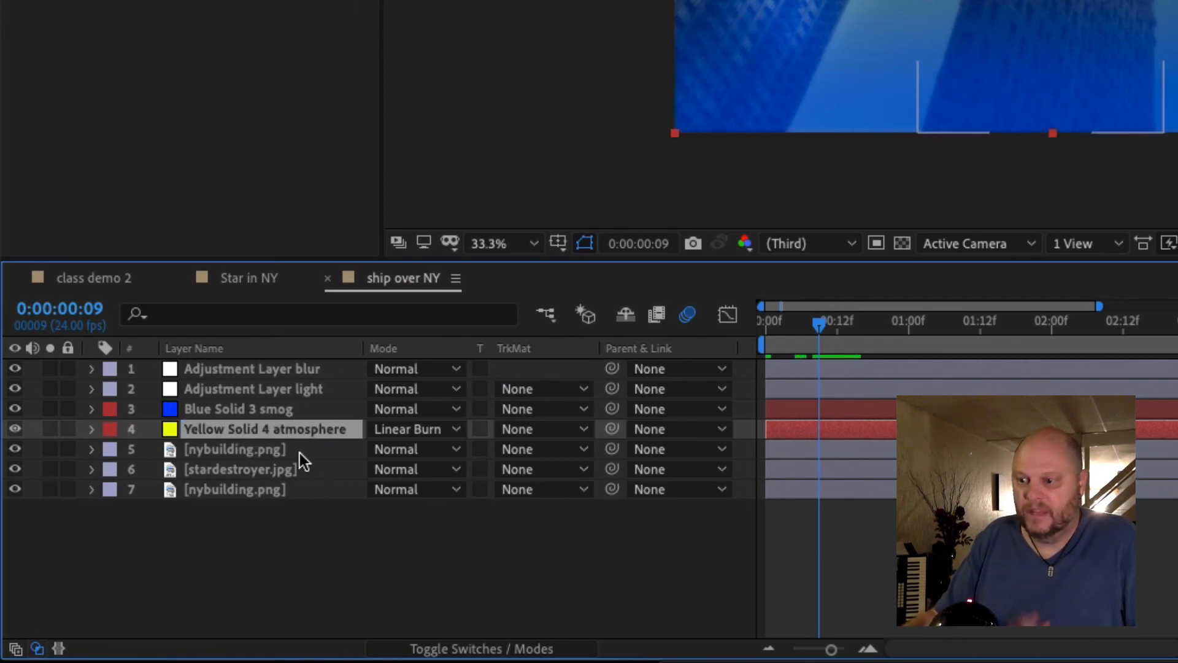
# Find the Hue/Saturation effect by searching for "hue" and apply it to the stardestroyer.jpg layer
pyautogui.click(288, 467)
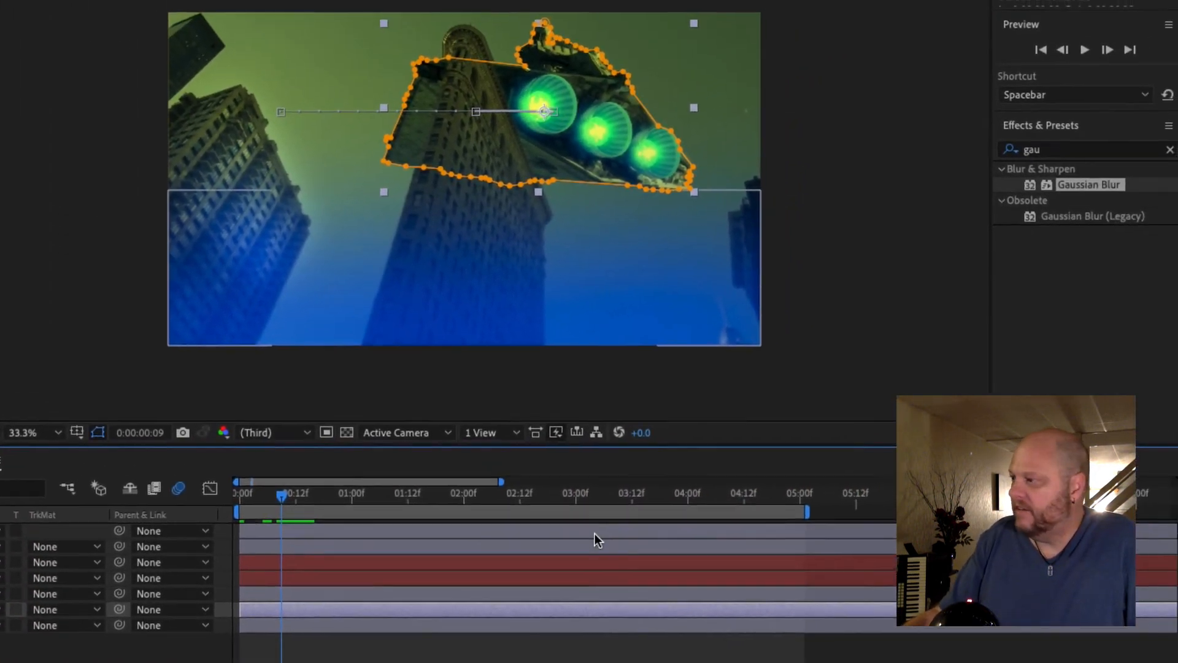
pyautogui.click(1047, 155)
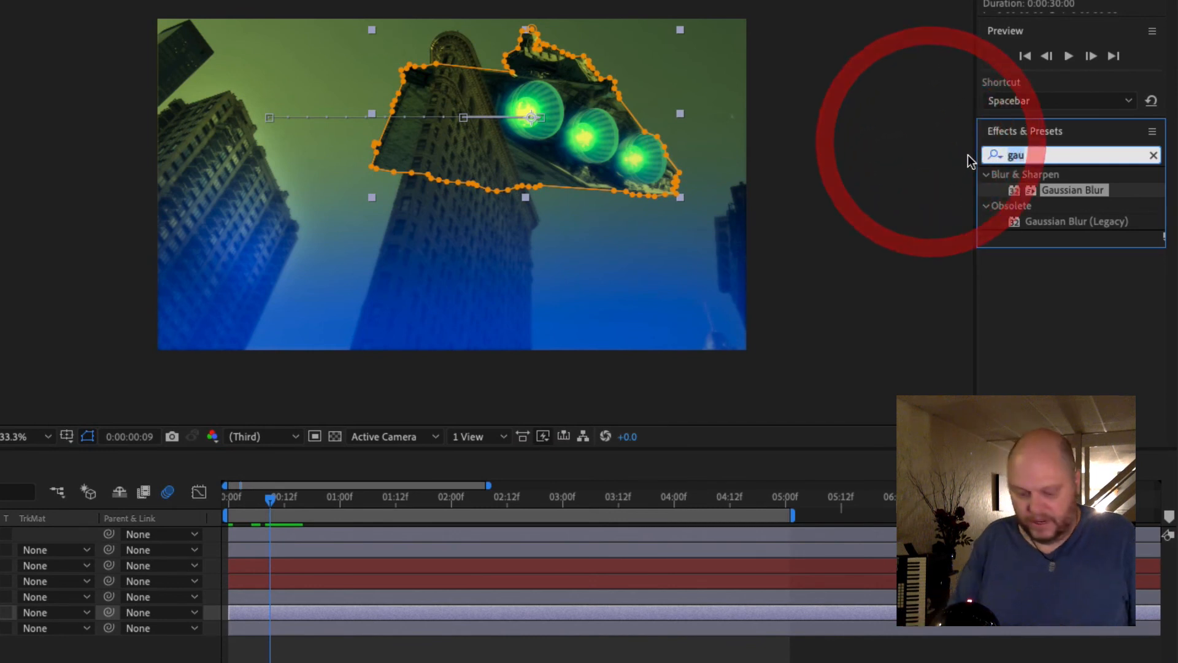
pyautogui.write('hue')
pyautogui.click(1154, 156)
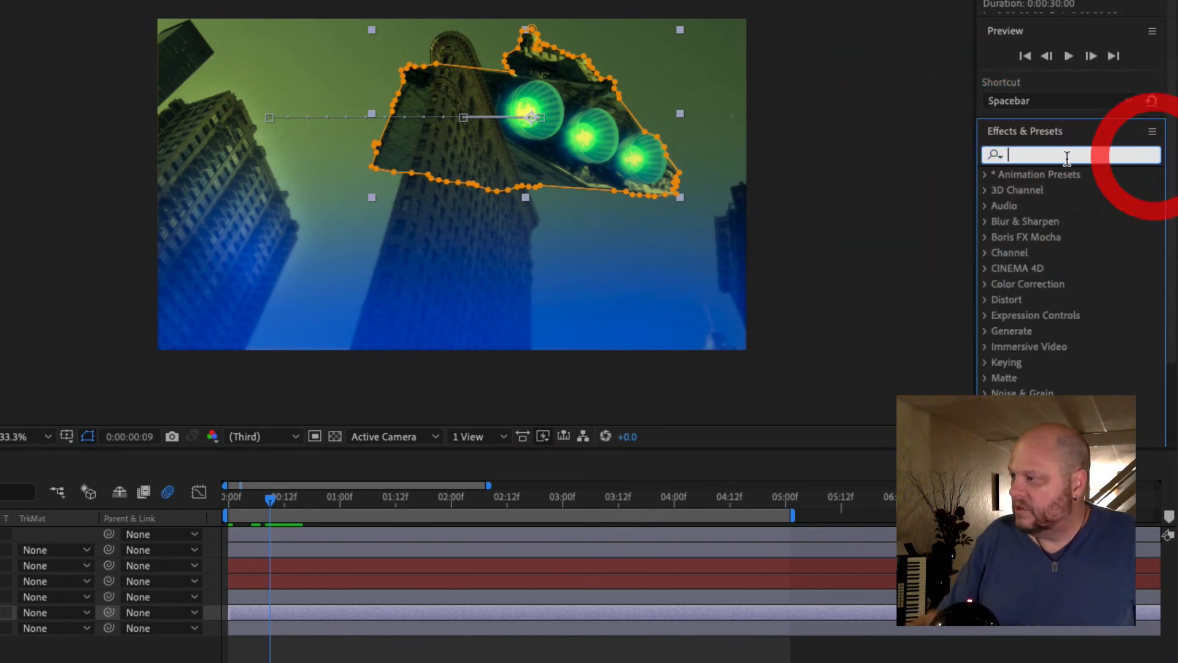
pyautogui.click(1002, 159)
pyautogui.write('hue')
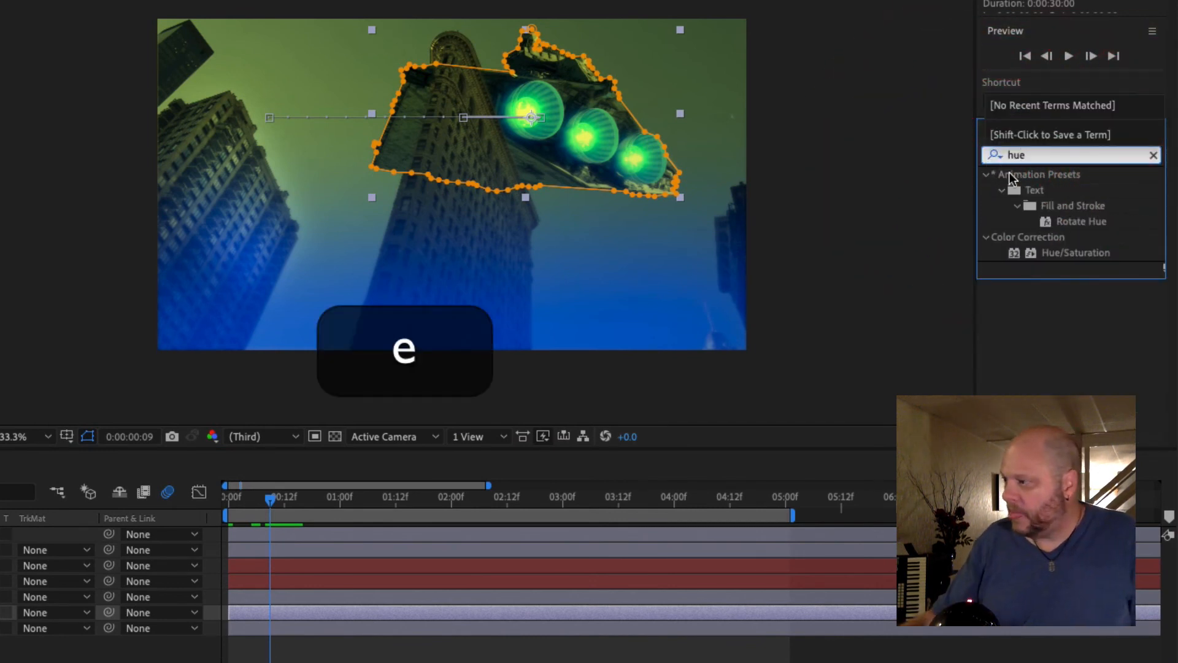
pyautogui.click(1071, 254)
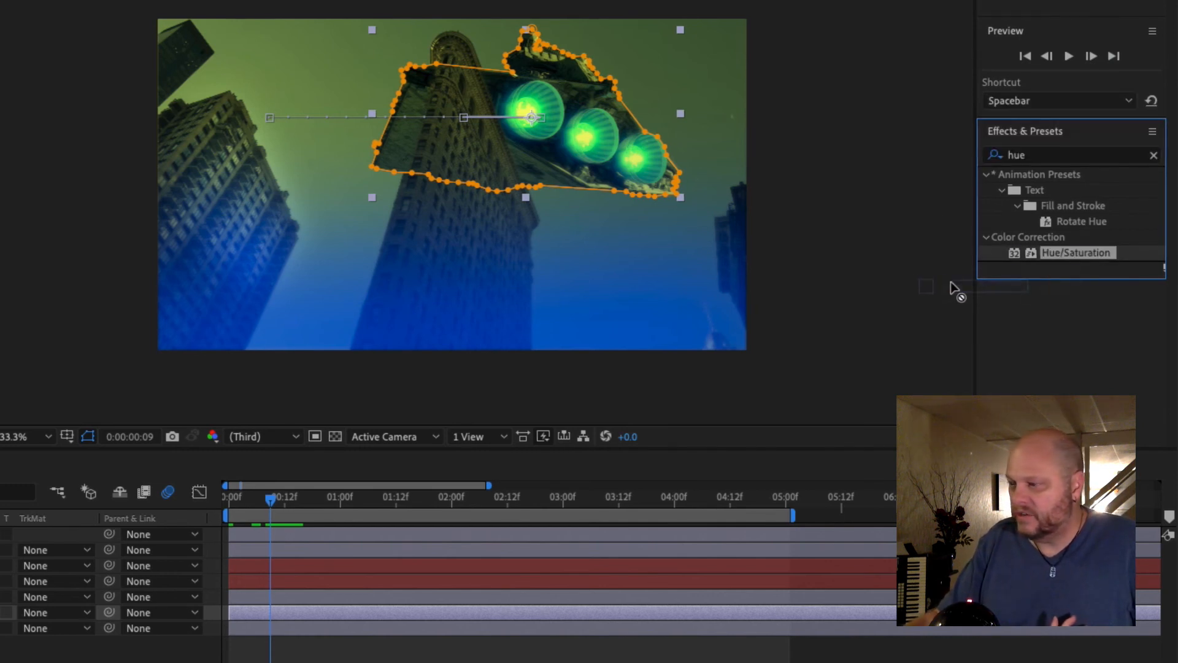
pyautogui.click(602, 386)
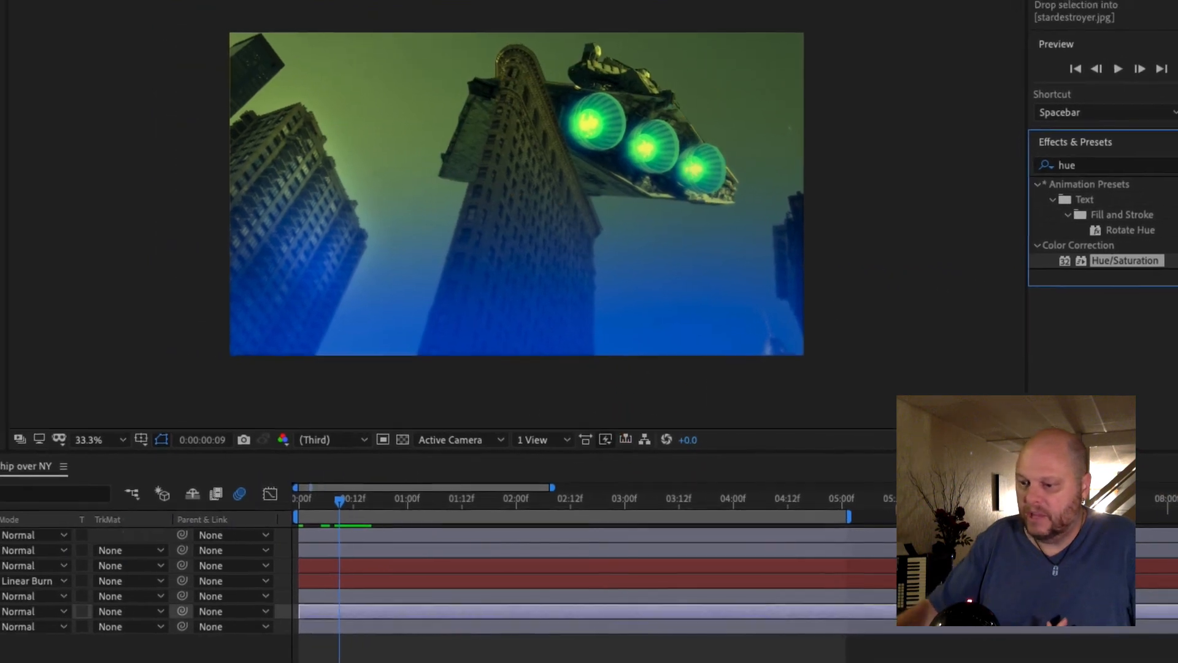
pyautogui.moveTo(1124, 261); pyautogui.dragTo(67, 612)
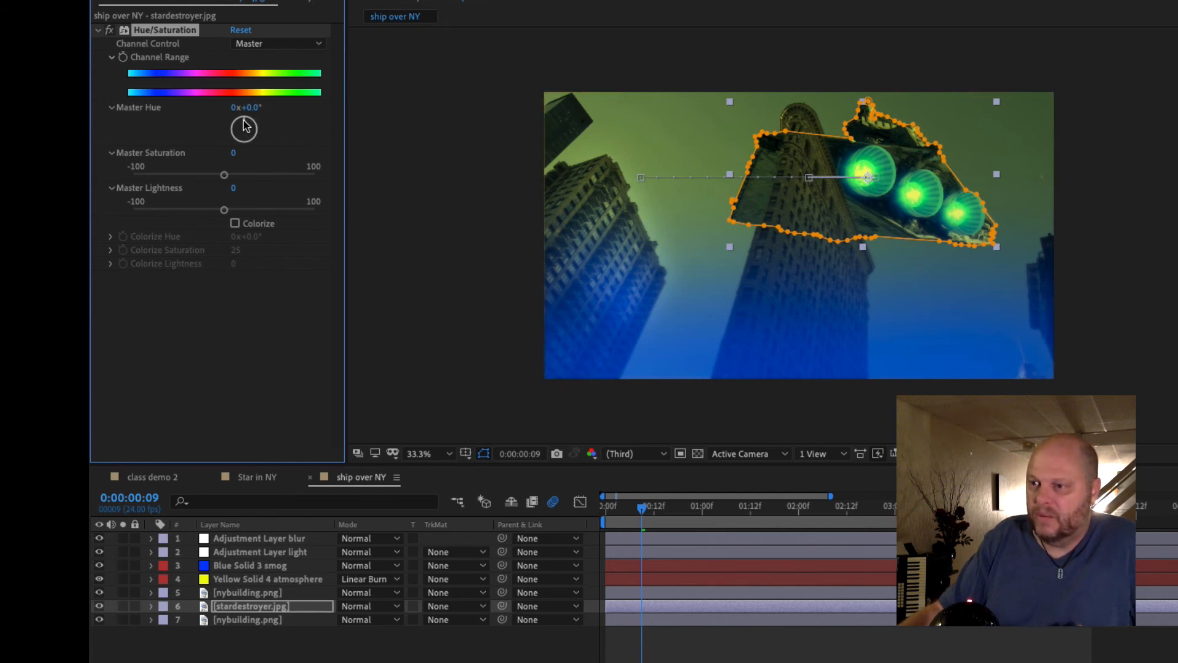
# Set the star destroyer's Master Hue to -200° to turn its engine lights orange-red, and deselect the layer
pyautogui.moveTo(244, 126); pyautogui.dragTo(252, 150)
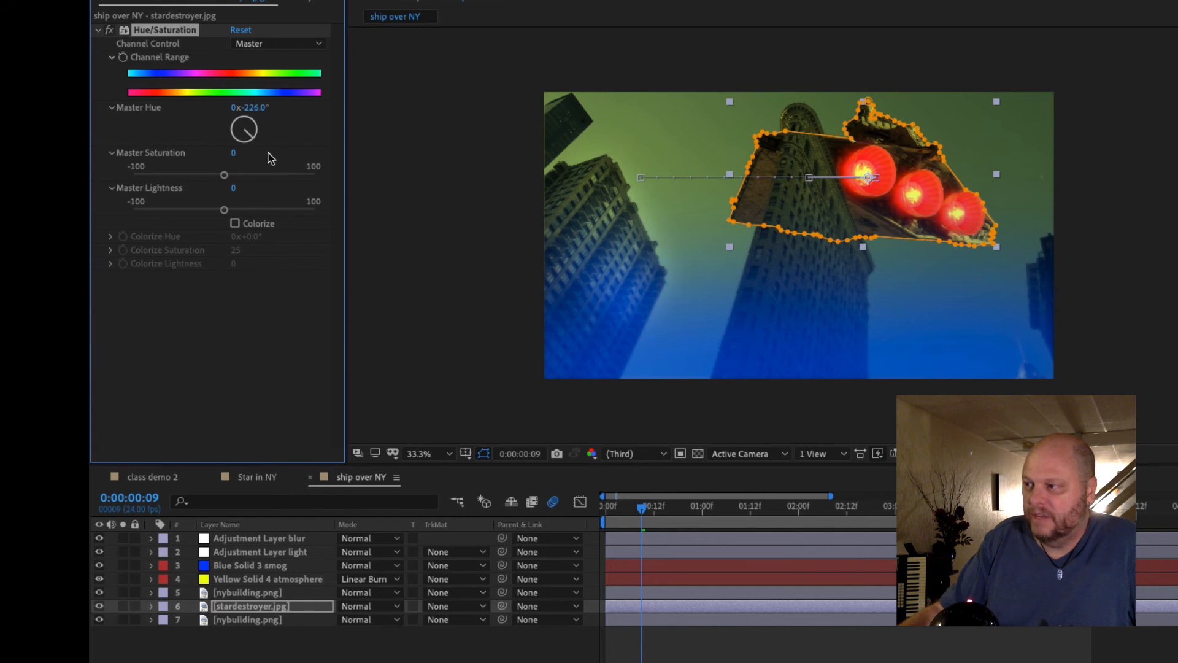
pyautogui.moveTo(283, 155); pyautogui.dragTo(256, 158)
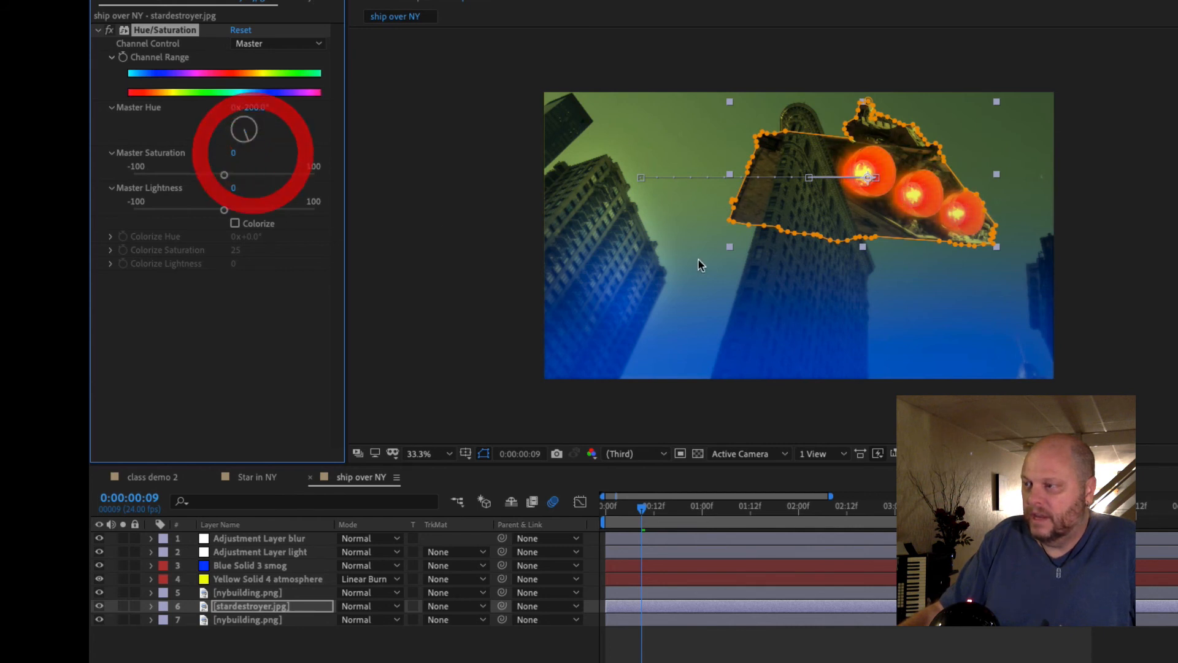
pyautogui.click(499, 351)
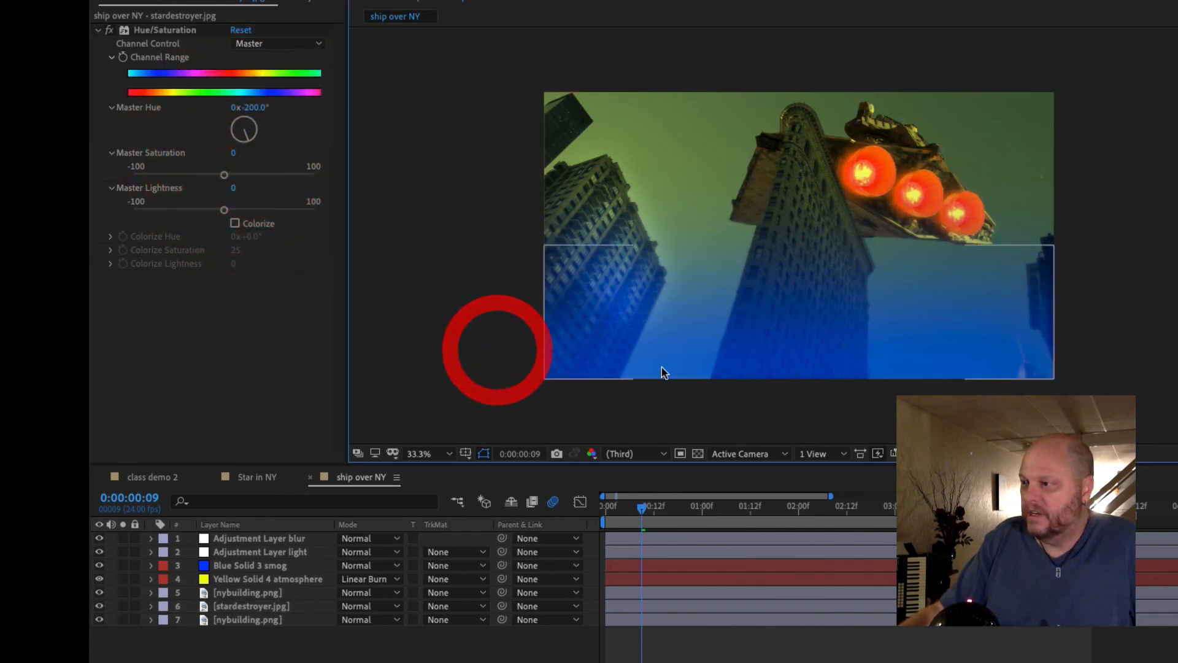
# Fit the composition view up to 100% and preview the animation from the first frame
pyautogui.click(451, 454)
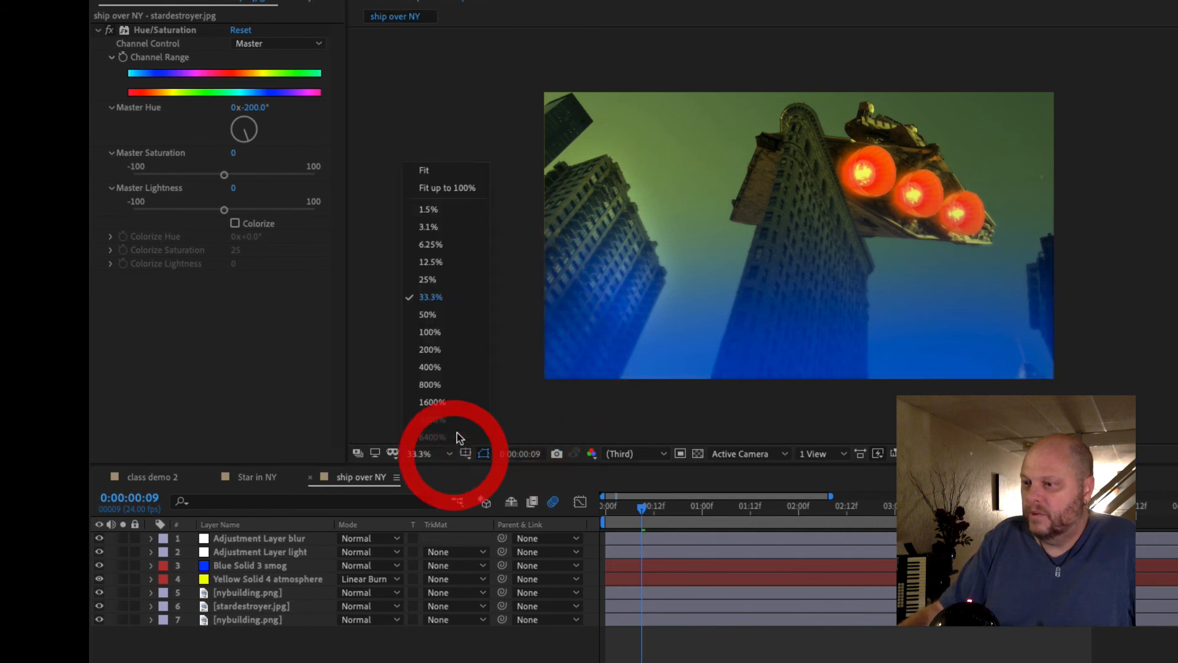
pyautogui.click(442, 182)
pyautogui.moveTo(676, 507); pyautogui.dragTo(582, 512)
pyautogui.press('space')
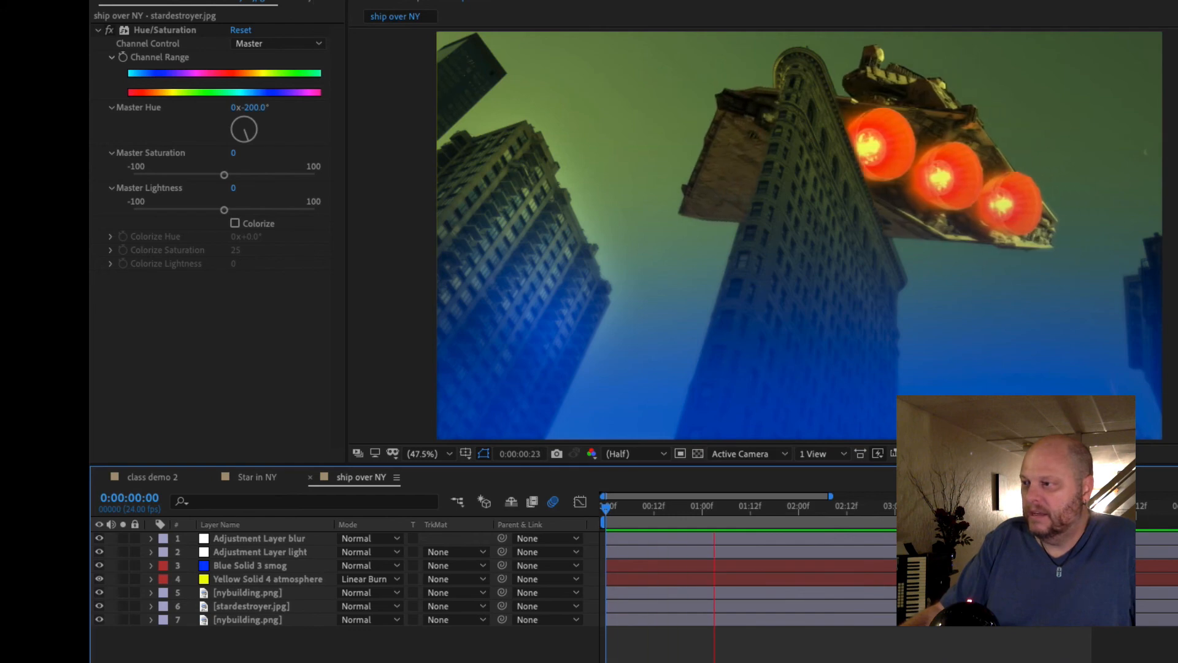
pyautogui.press('space')
# Create a new text layer over the composite containing the title "Star Wars"
pyautogui.click(534, 634)
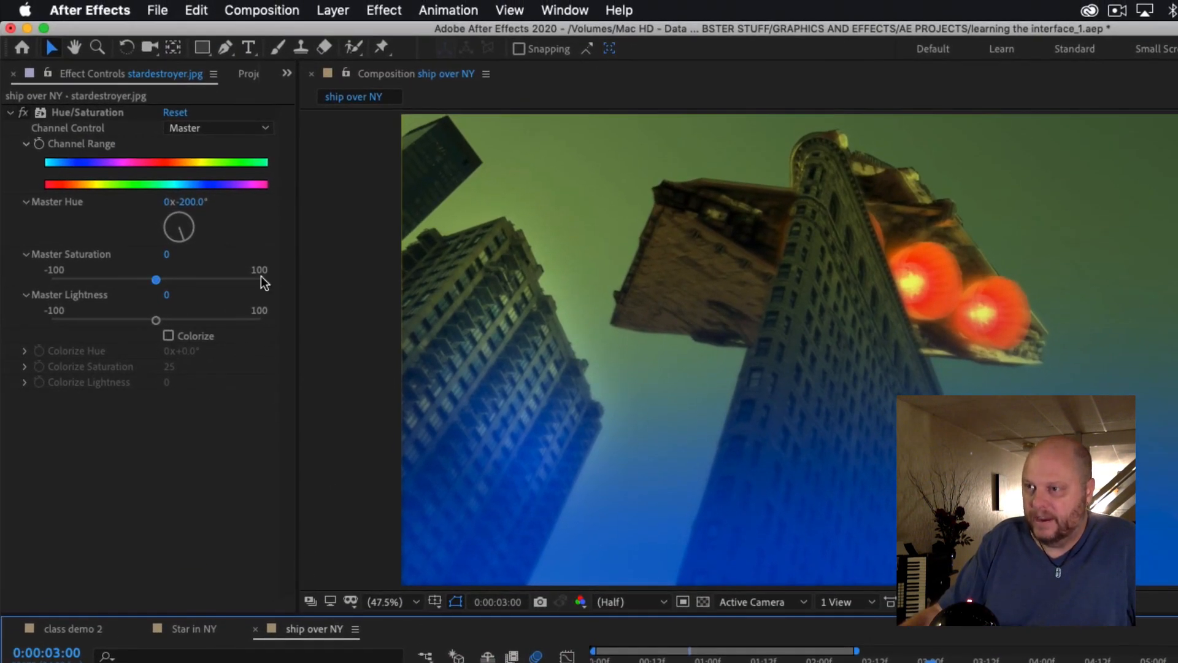
pyautogui.click(330, 9)
pyautogui.moveTo(347, 32)
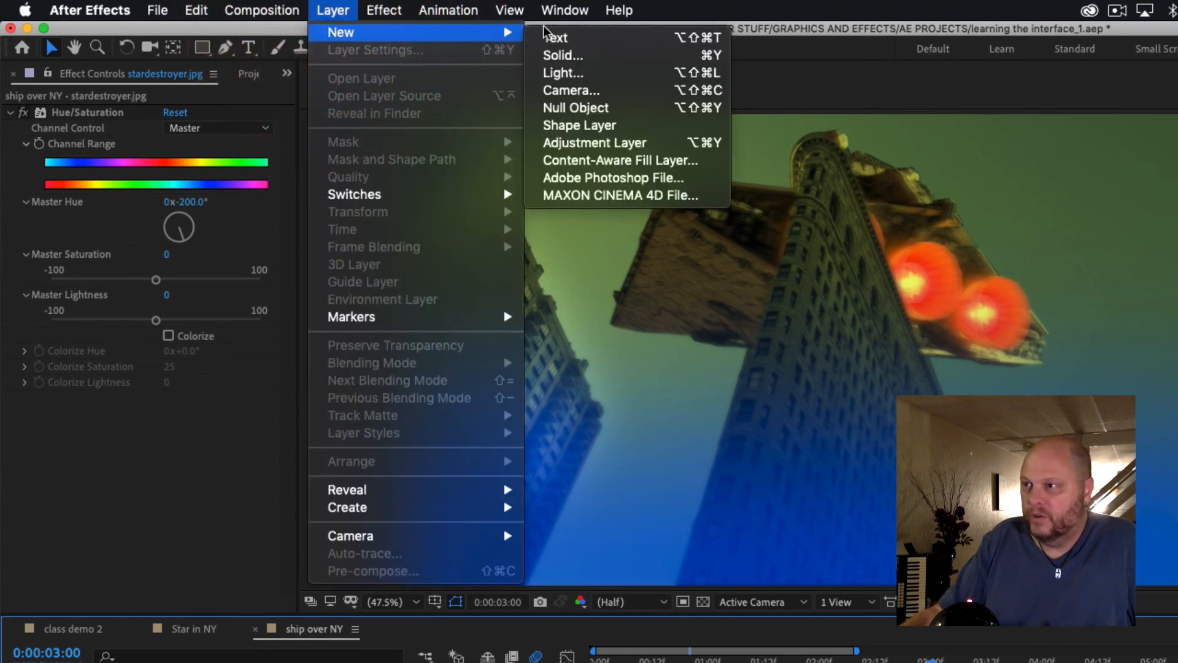
pyautogui.click(563, 38)
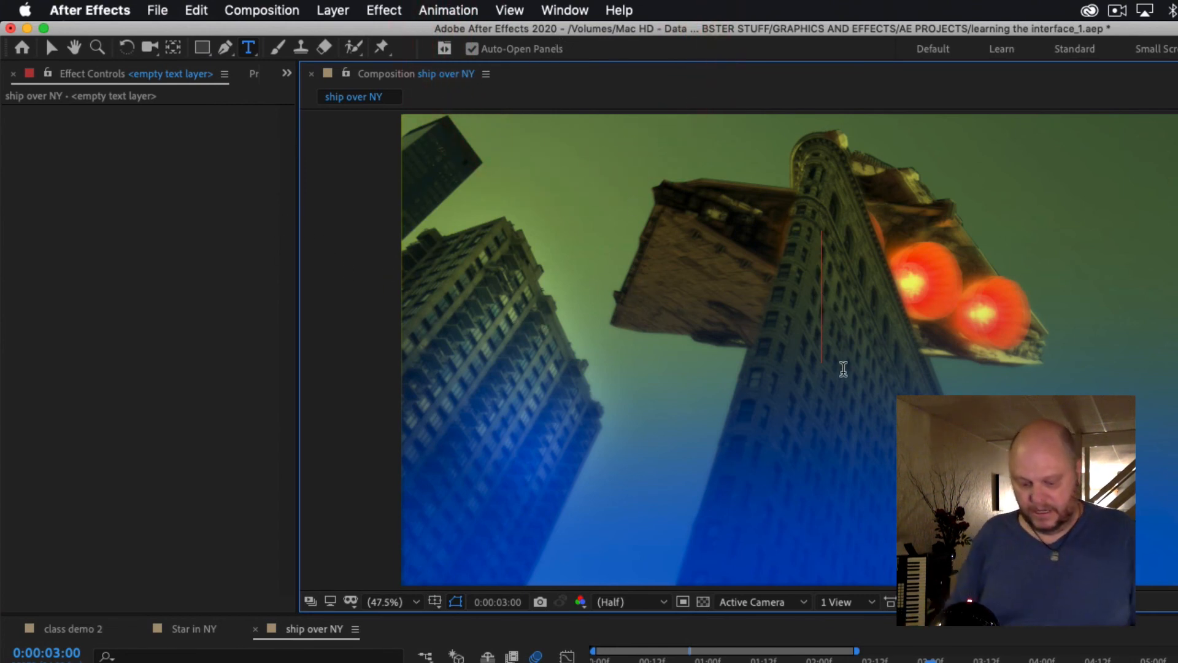
pyautogui.write('Star ')
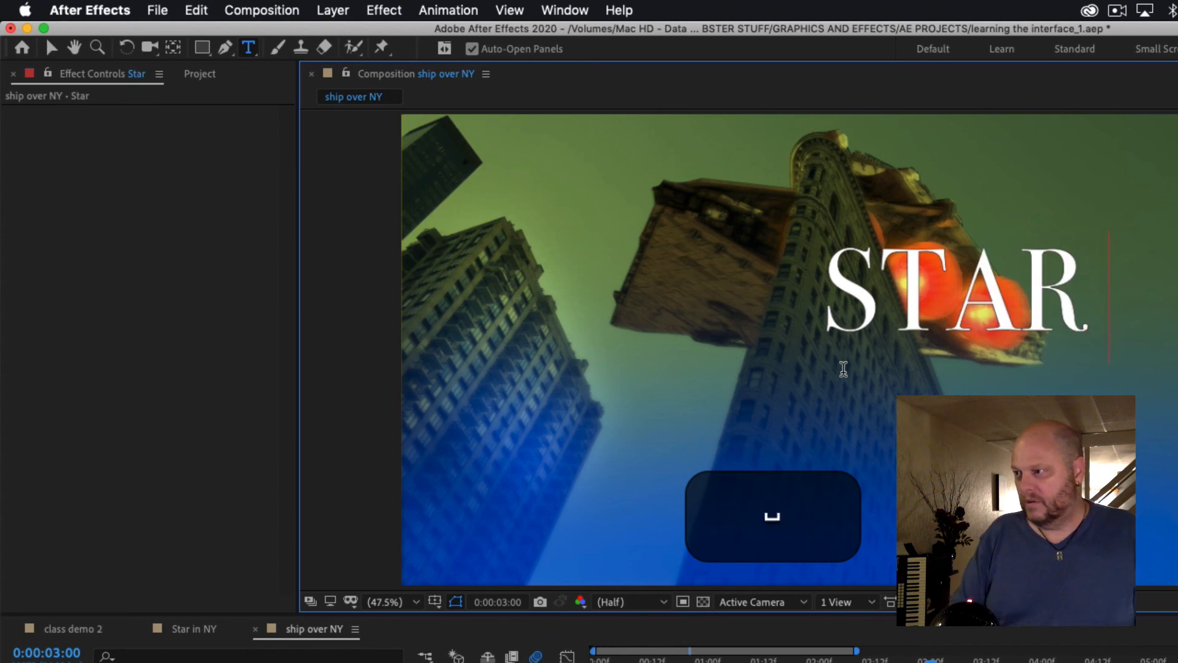
pyautogui.write('Wars')
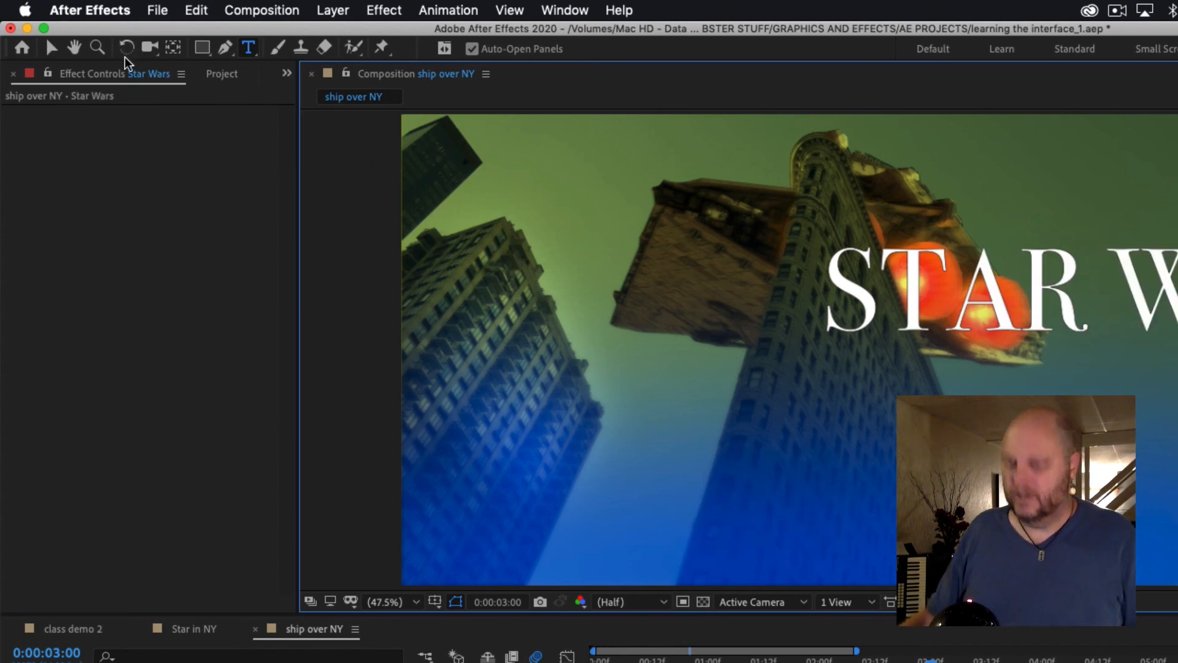
# Move the Star Wars title down to the lower part of the frame, at about position 296.8, 923.2
pyautogui.click(51, 48)
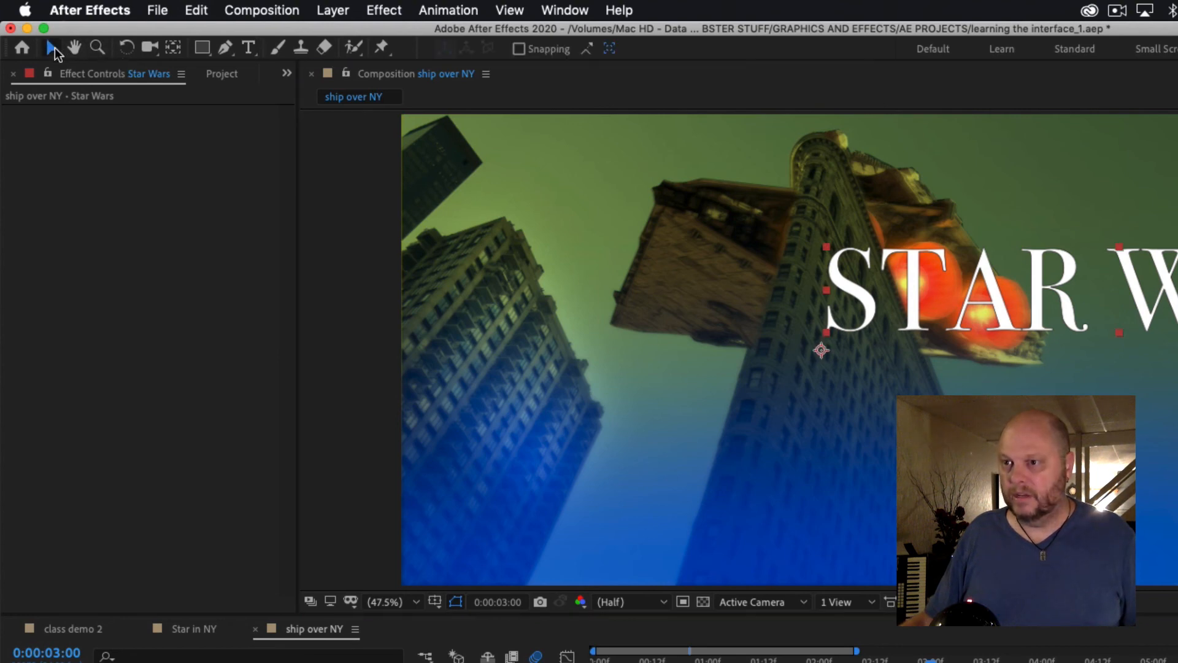
pyautogui.moveTo(911, 315); pyautogui.dragTo(652, 439)
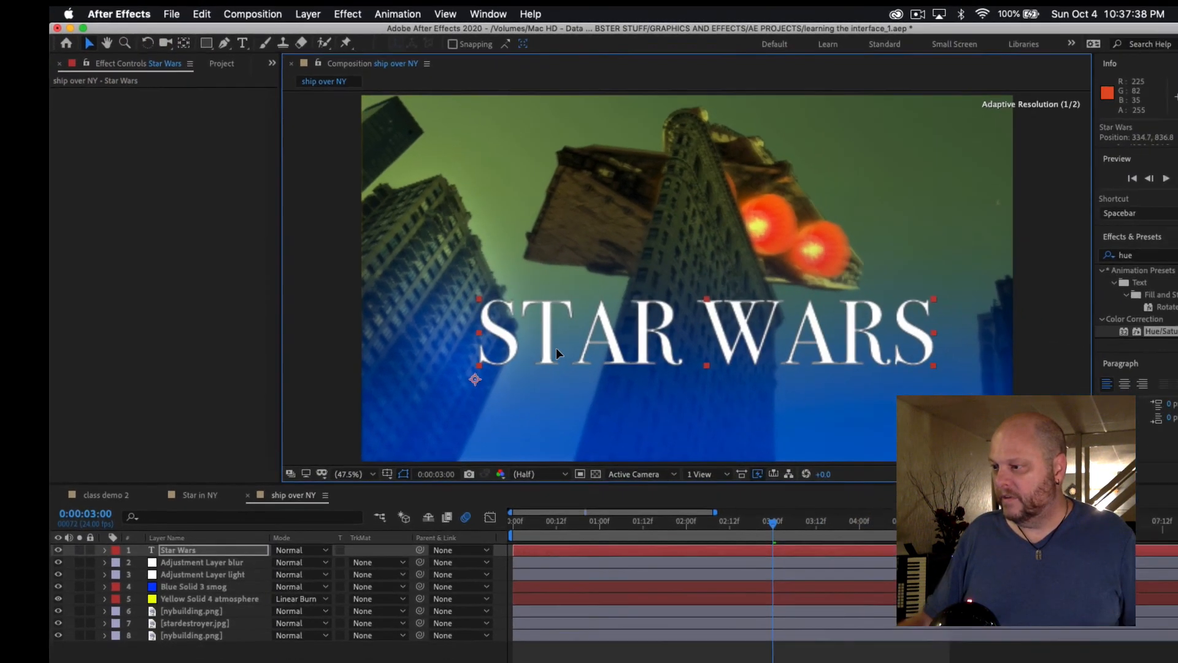
pyautogui.moveTo(556, 347); pyautogui.dragTo(547, 393)
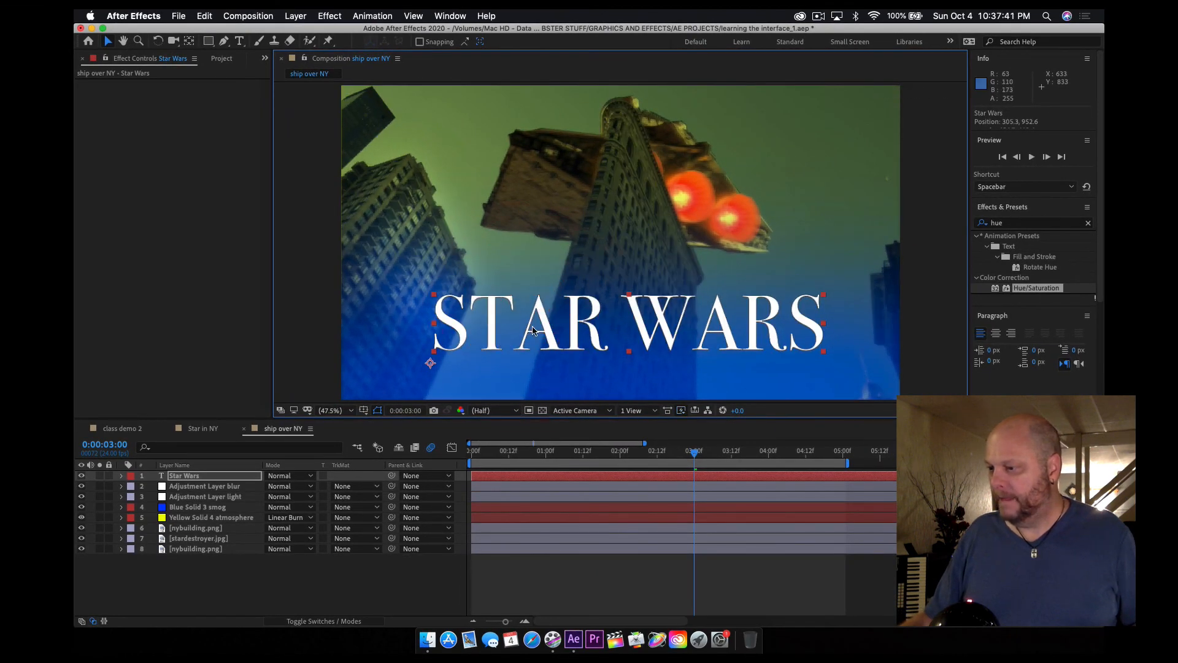
pyautogui.moveTo(544, 325); pyautogui.dragTo(542, 316)
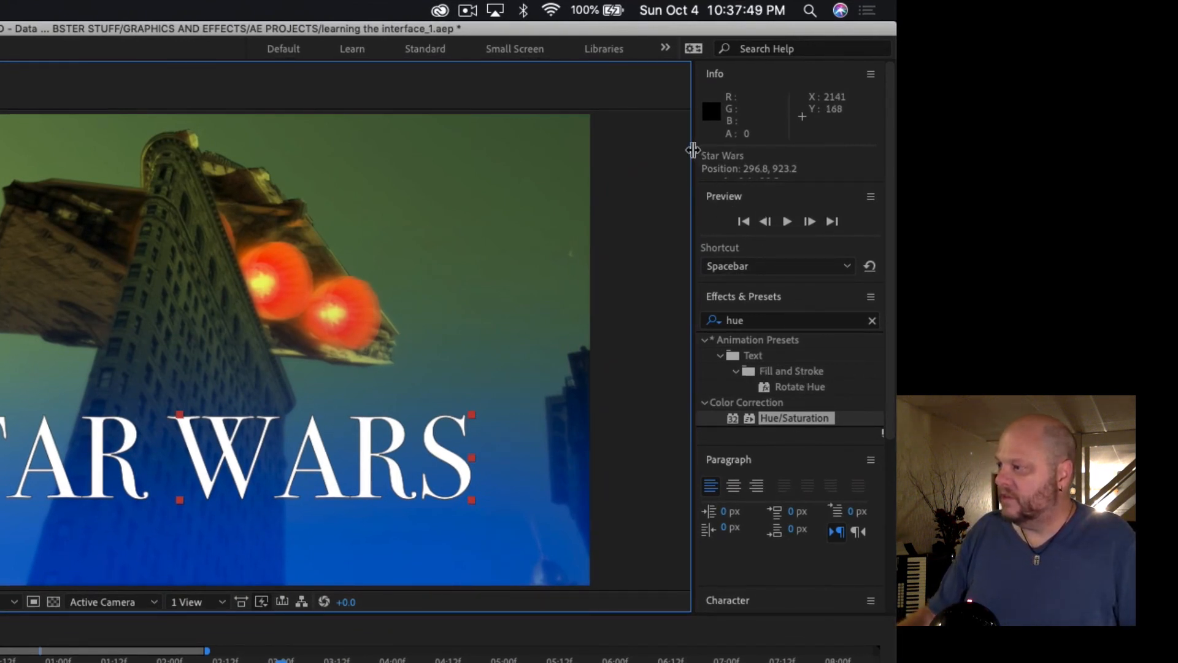
# Switch to a workspace that shows the Character and Paragraph settings, and widen the column that holds them
pyautogui.moveTo(693, 149); pyautogui.dragTo(636, 146)
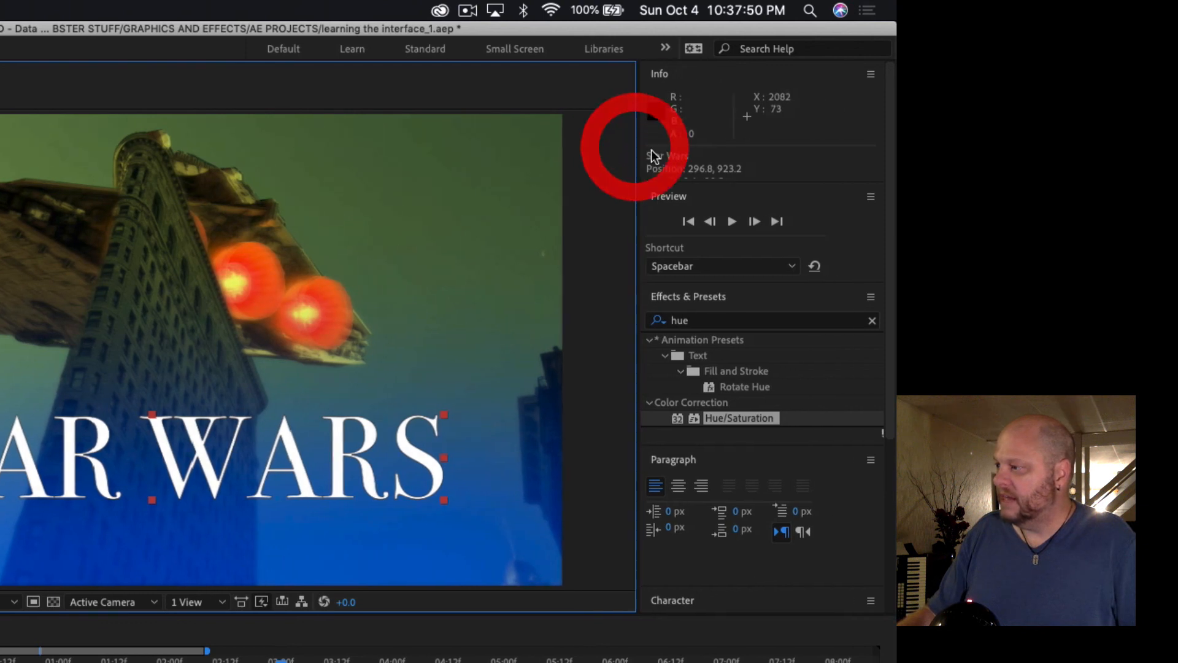
pyautogui.click(665, 49)
pyautogui.click(692, 208)
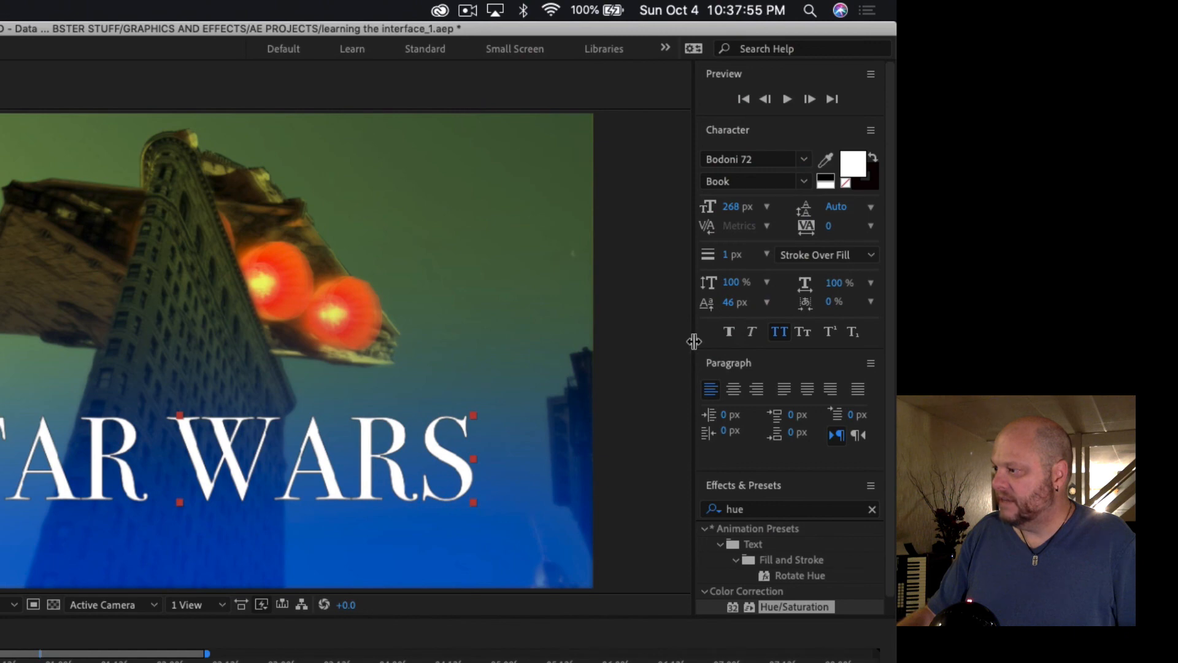
pyautogui.moveTo(695, 340); pyautogui.dragTo(631, 341)
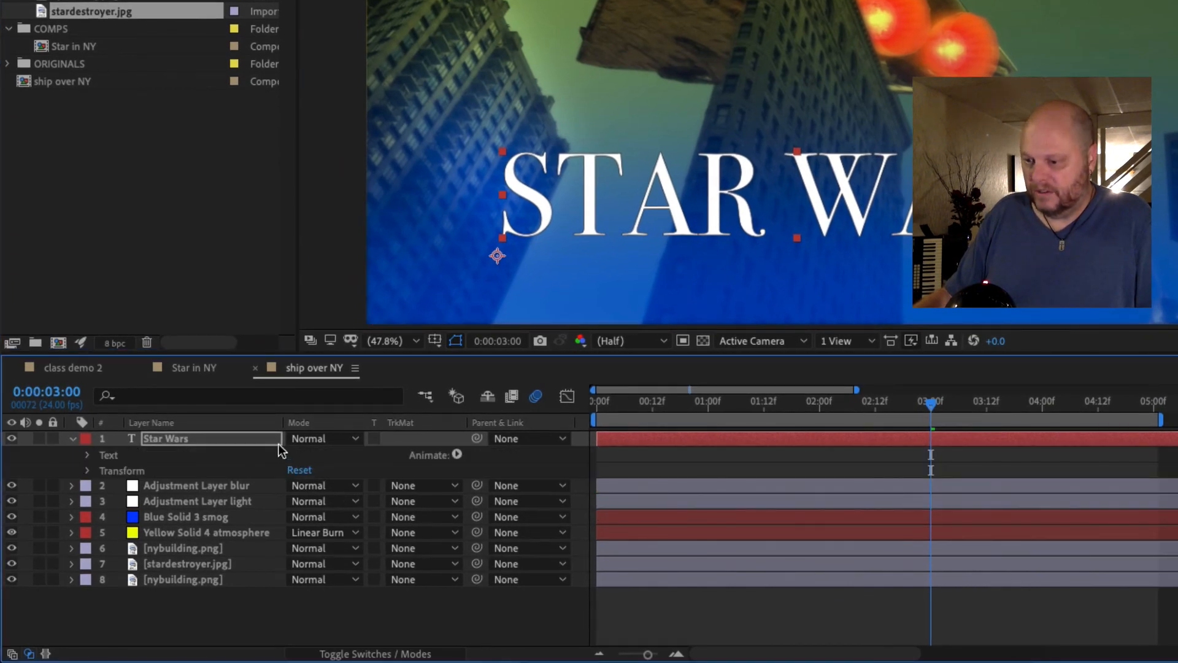
# Keyframe the Star Wars layer's Scale at 100% at 0:00:03:00 and 67% at the first frame
pyautogui.click(169, 437)
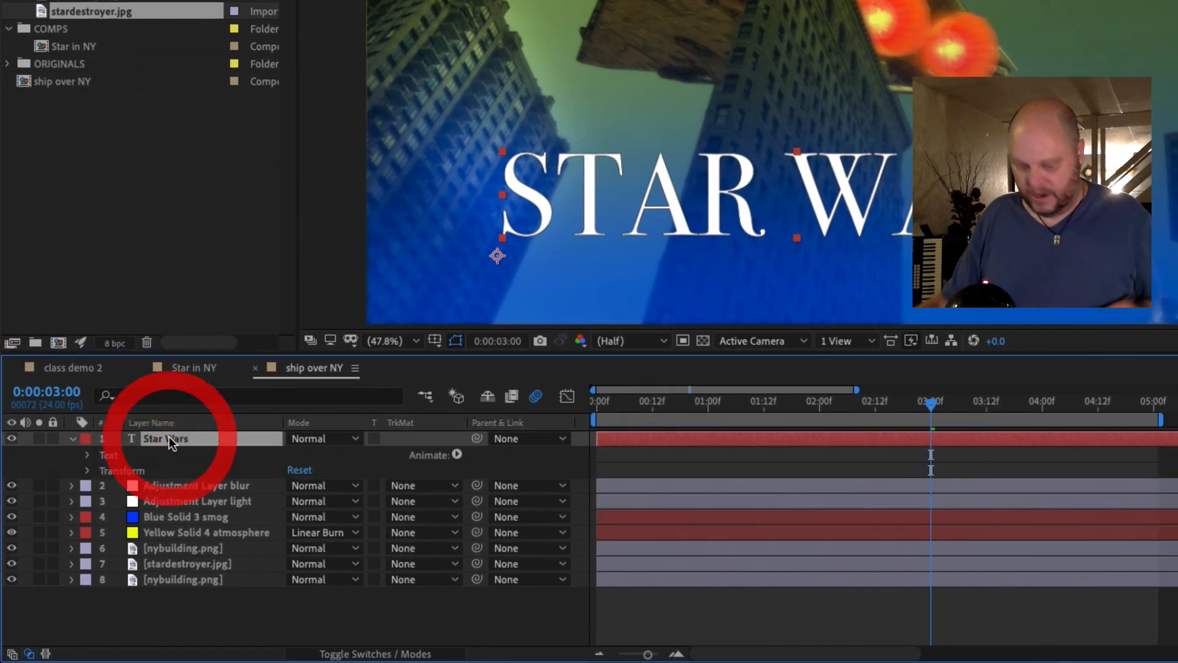
pyautogui.press('s')
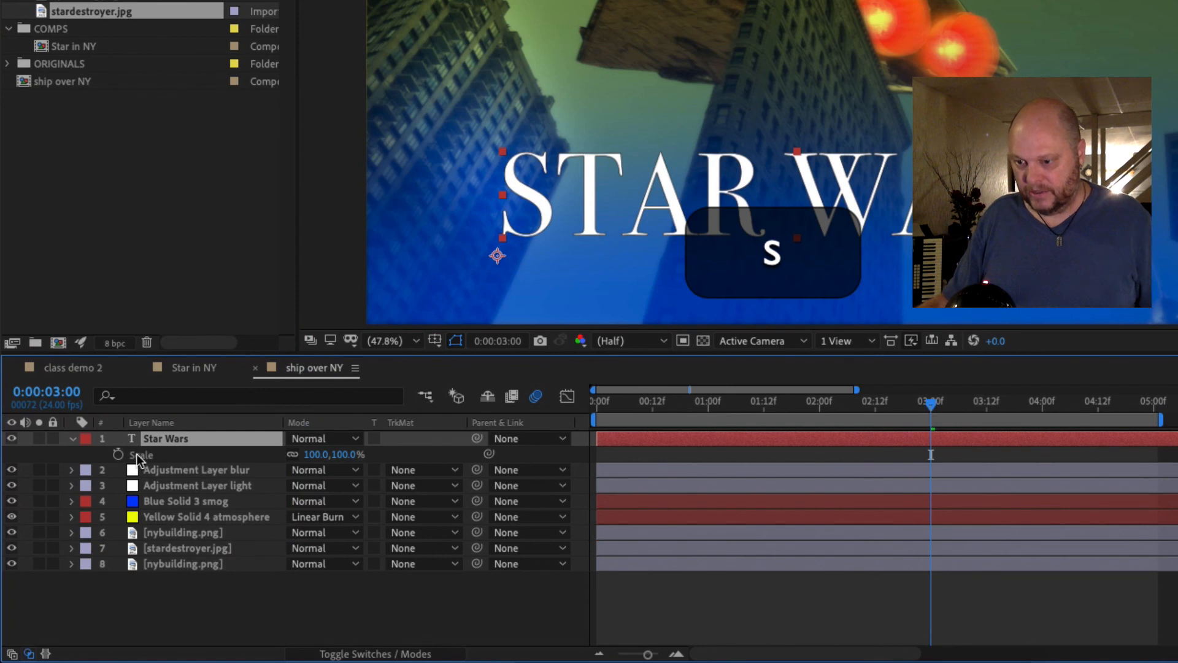
pyautogui.click(118, 454)
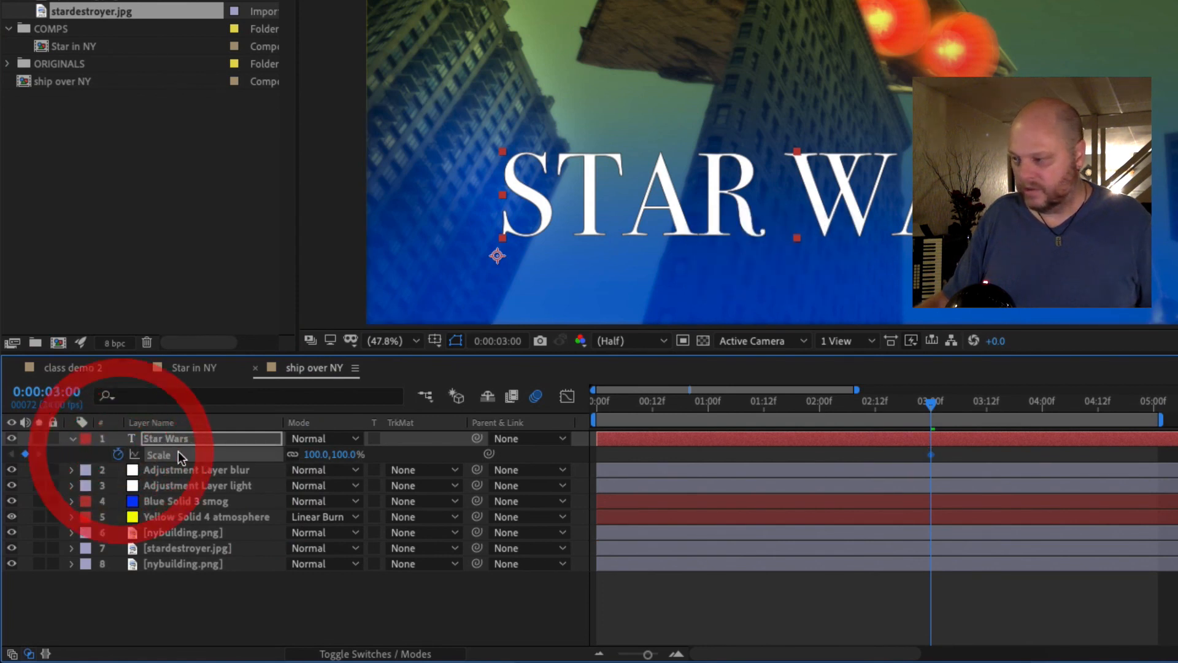
pyautogui.moveTo(937, 410); pyautogui.dragTo(583, 410)
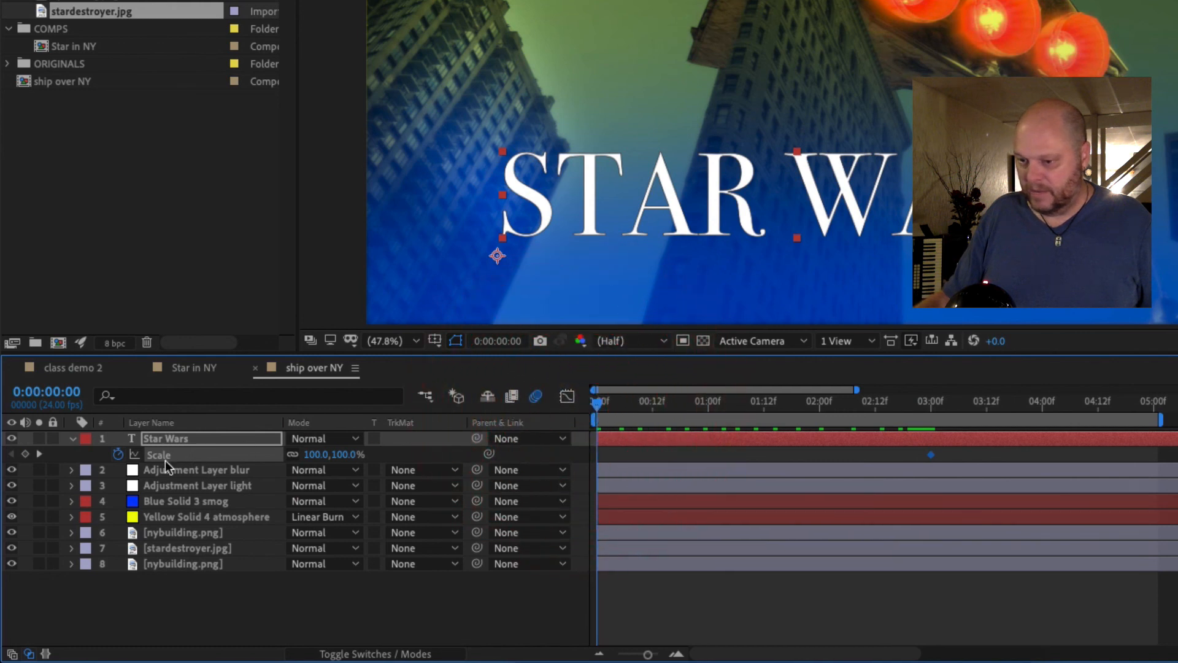
pyautogui.click(25, 454)
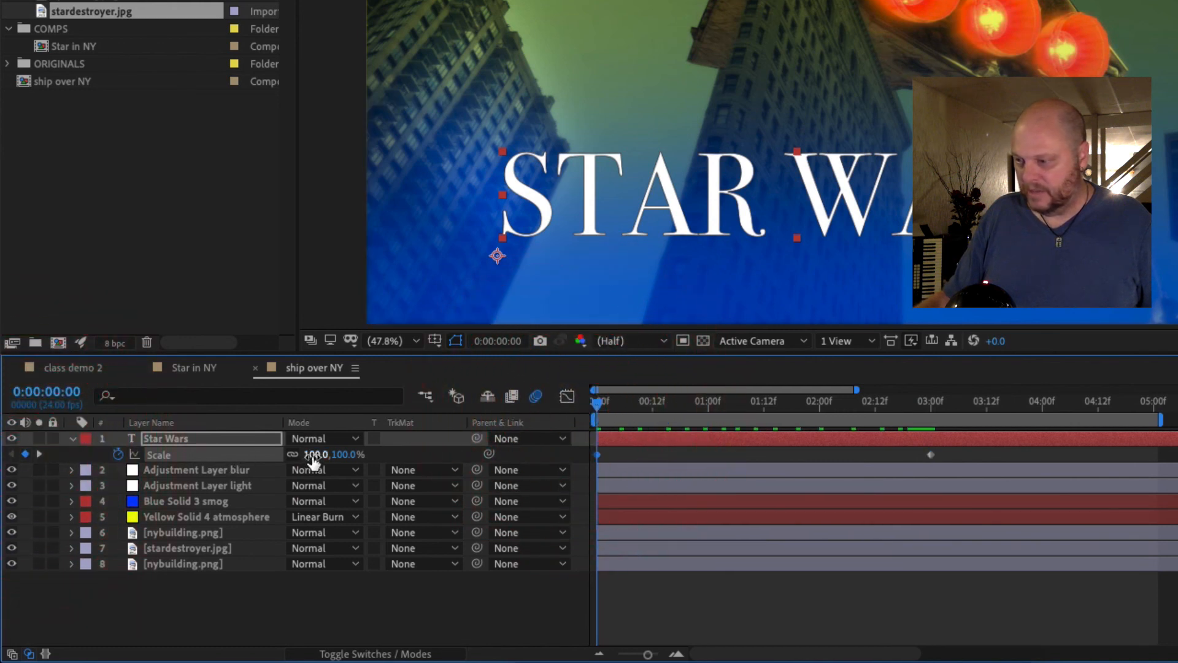
pyautogui.moveTo(313, 460); pyautogui.dragTo(281, 459)
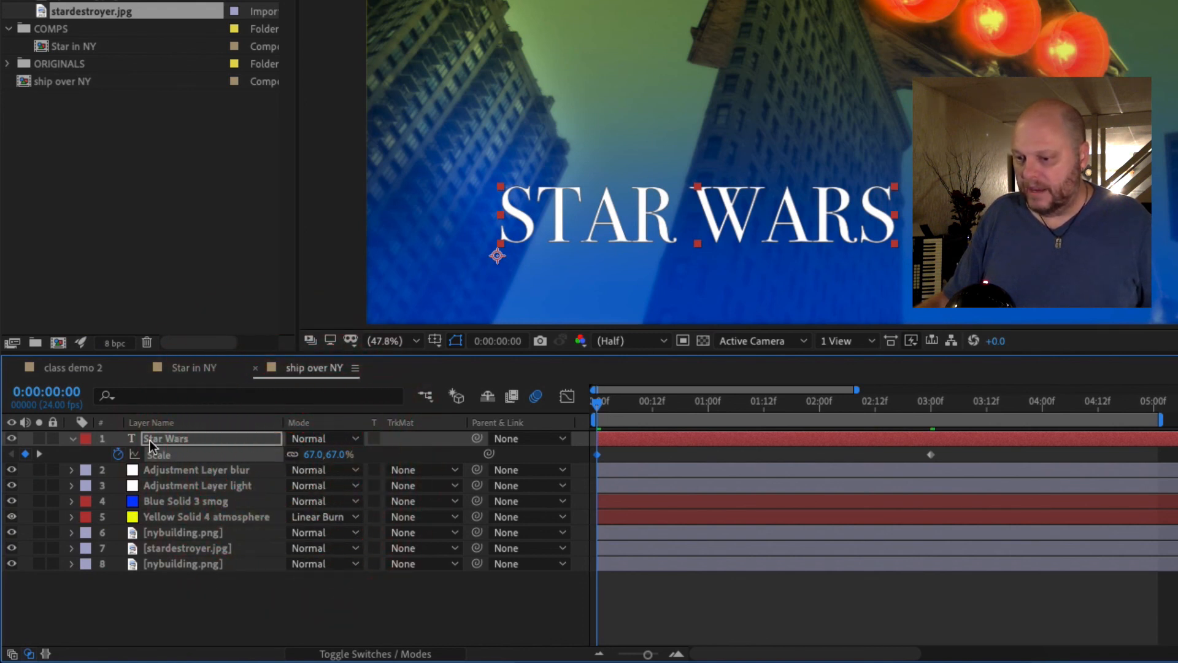
# Keyframe the Star Wars layer's Opacity at 0% on the first frame and 100% at 0:00:03:00
pyautogui.click(73, 438)
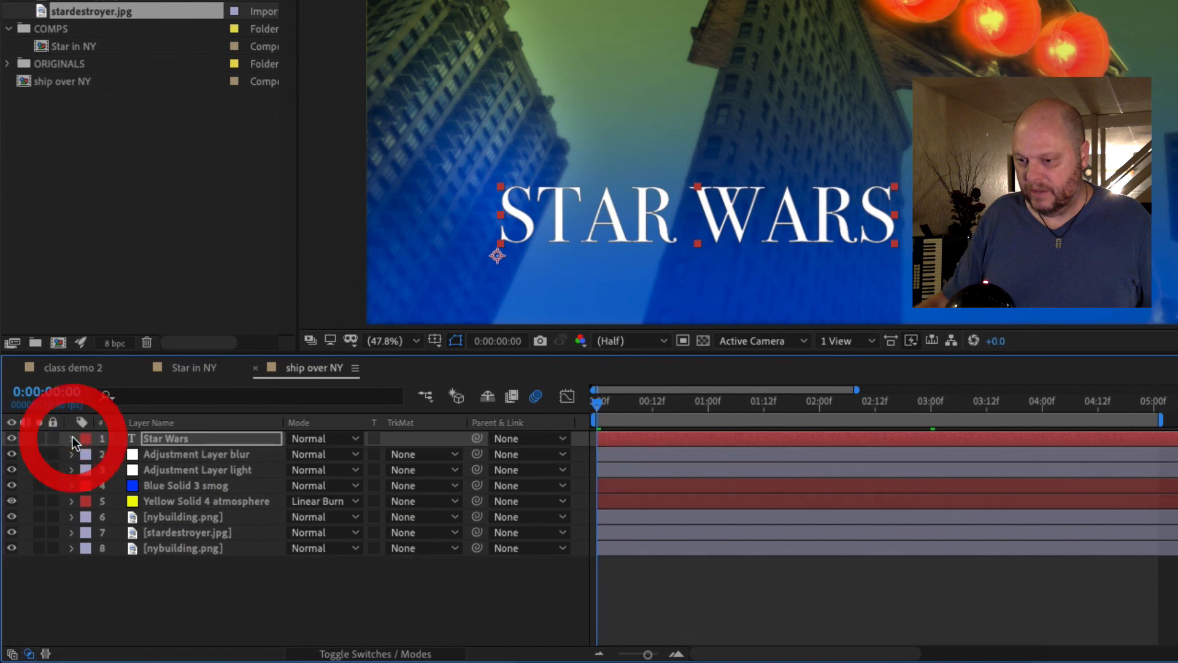
pyautogui.click(146, 549)
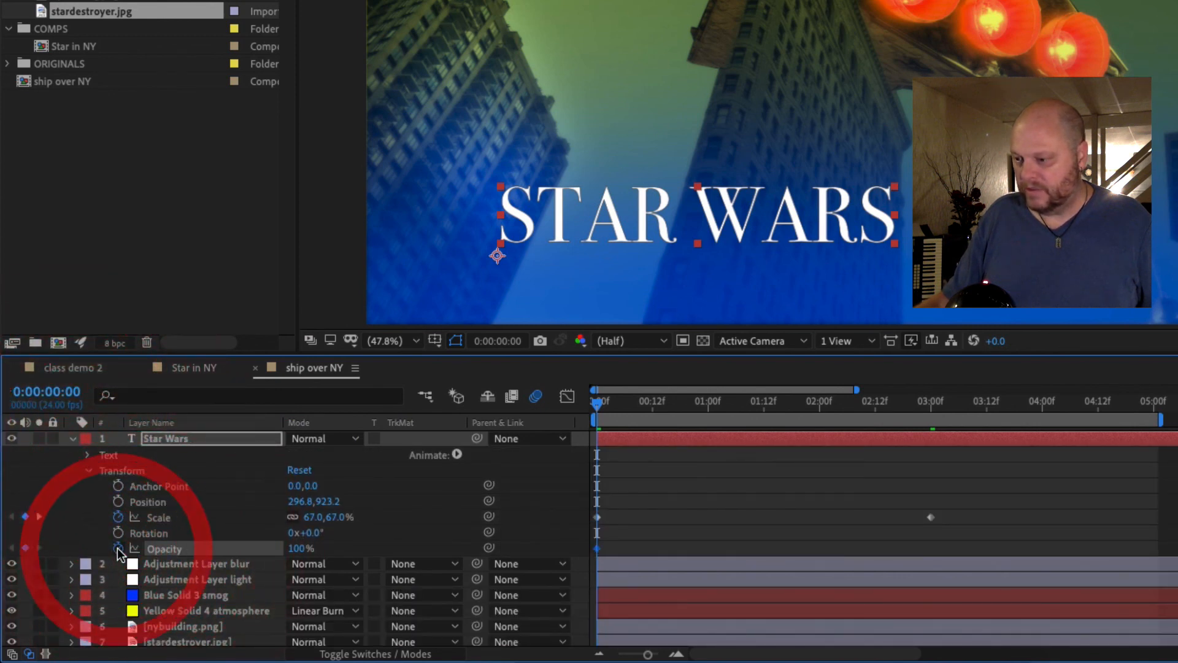
pyautogui.moveTo(299, 557); pyautogui.dragTo(129, 543)
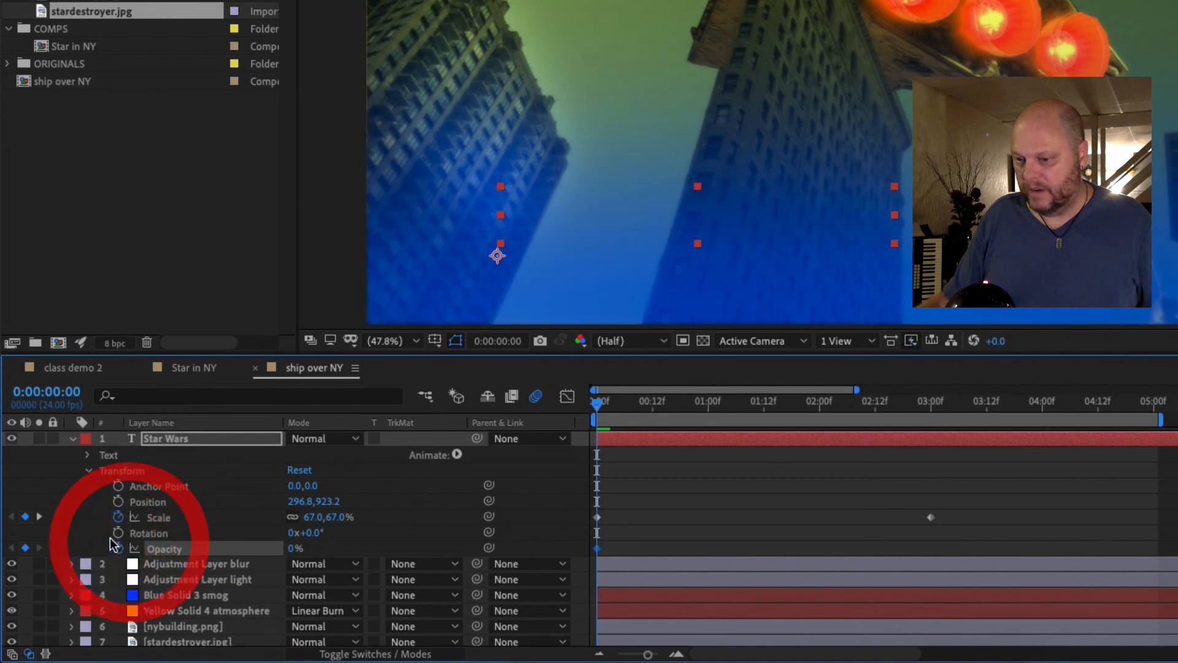
pyautogui.click(39, 517)
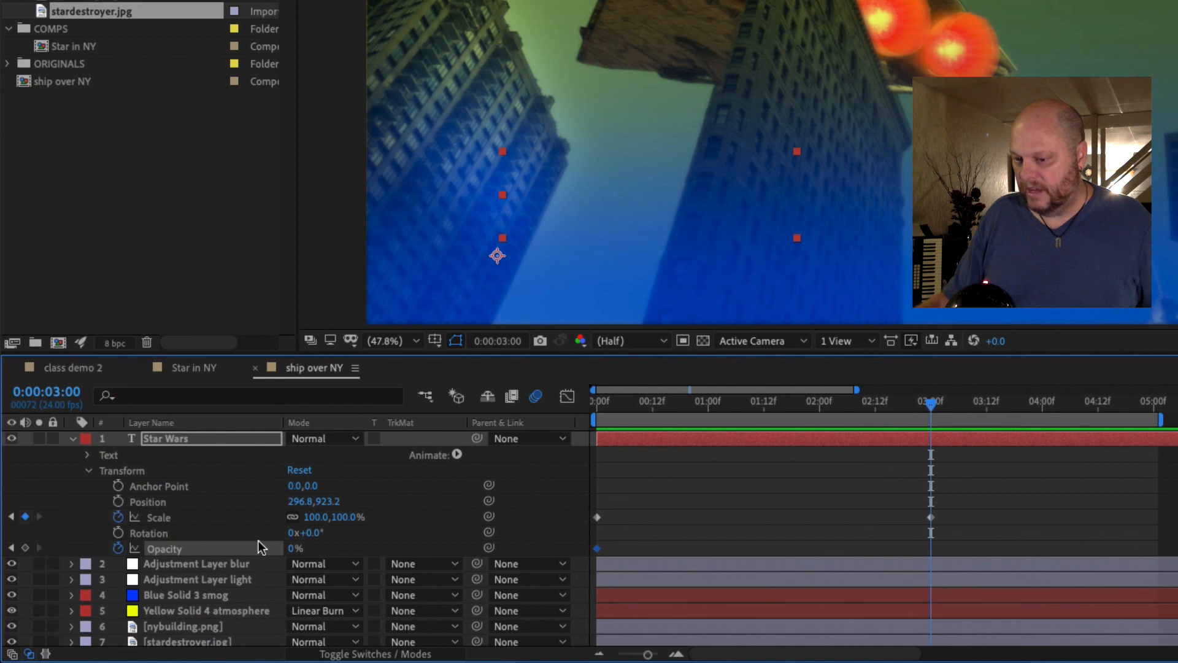
pyautogui.press('super+z')
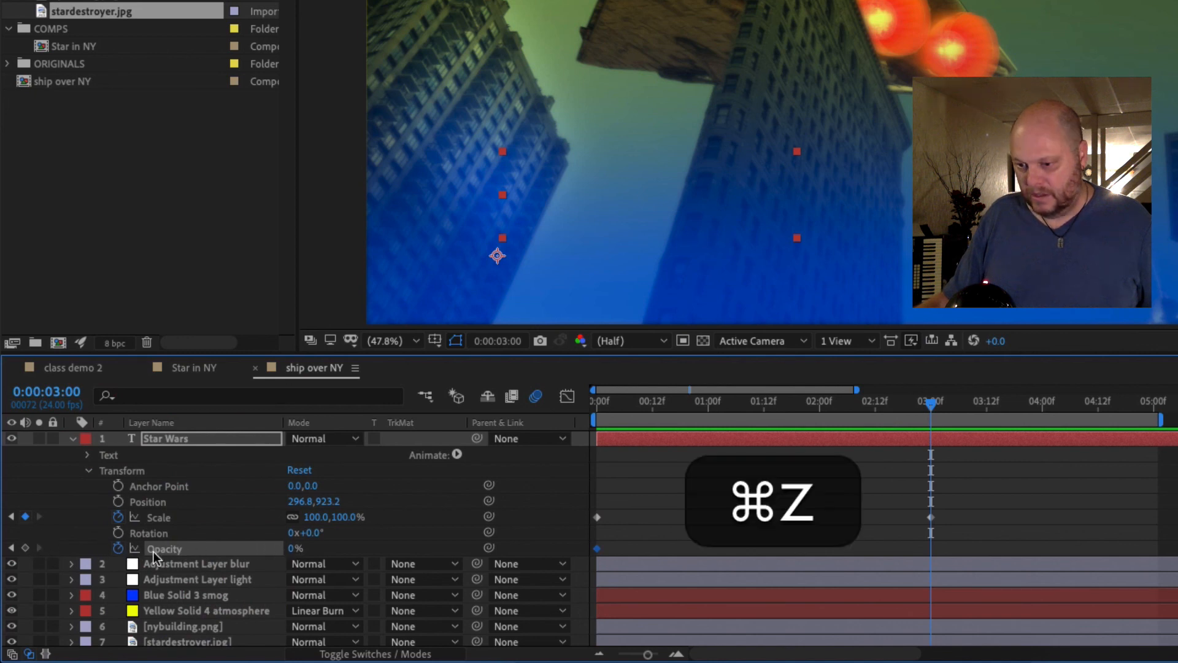
pyautogui.click(25, 547)
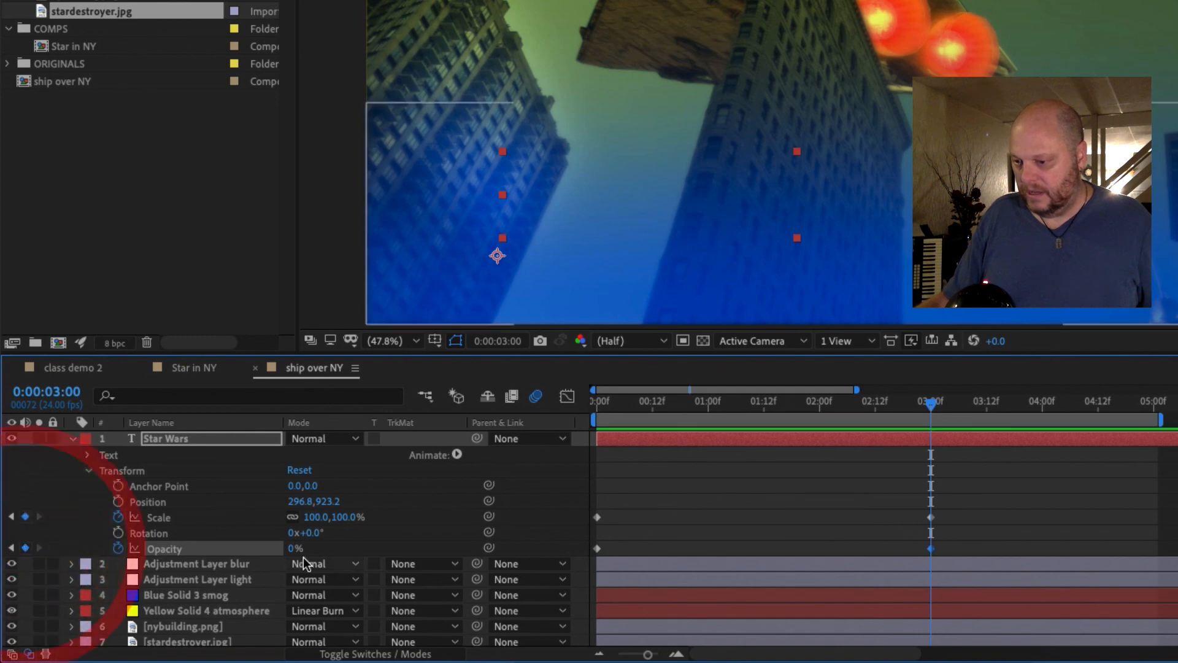
pyautogui.moveTo(291, 549); pyautogui.dragTo(586, 542)
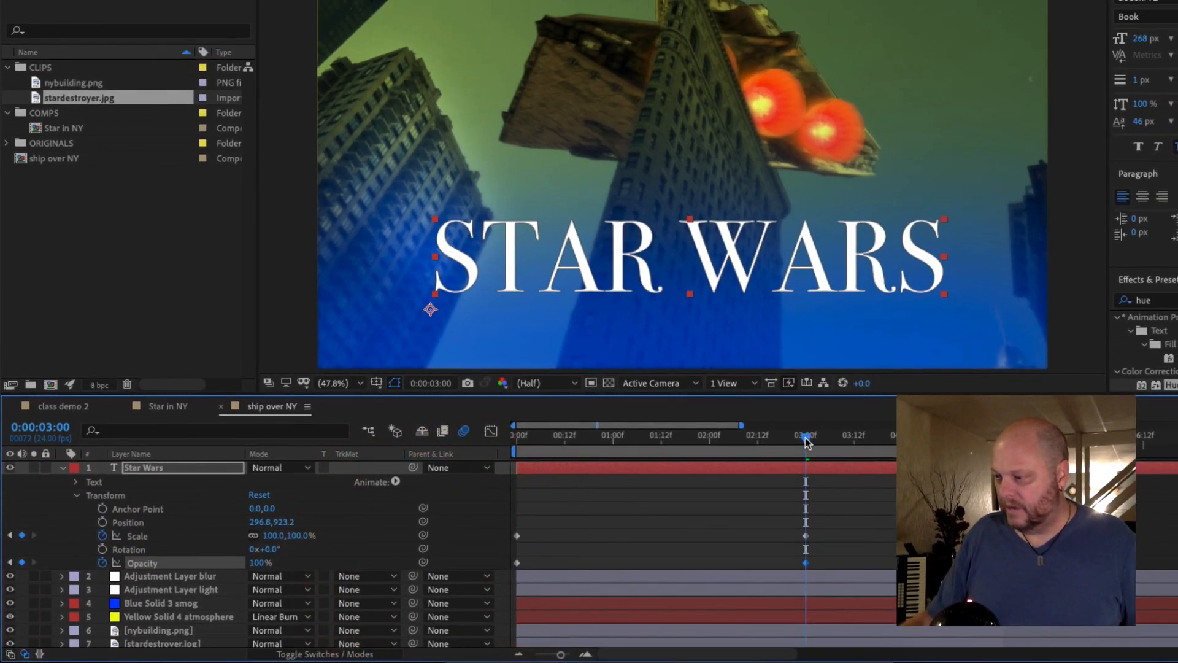
# Scrub through the title's fade-in and try to shift its anchor point directly in the composition view
pyautogui.moveTo(806, 440); pyautogui.dragTo(690, 437)
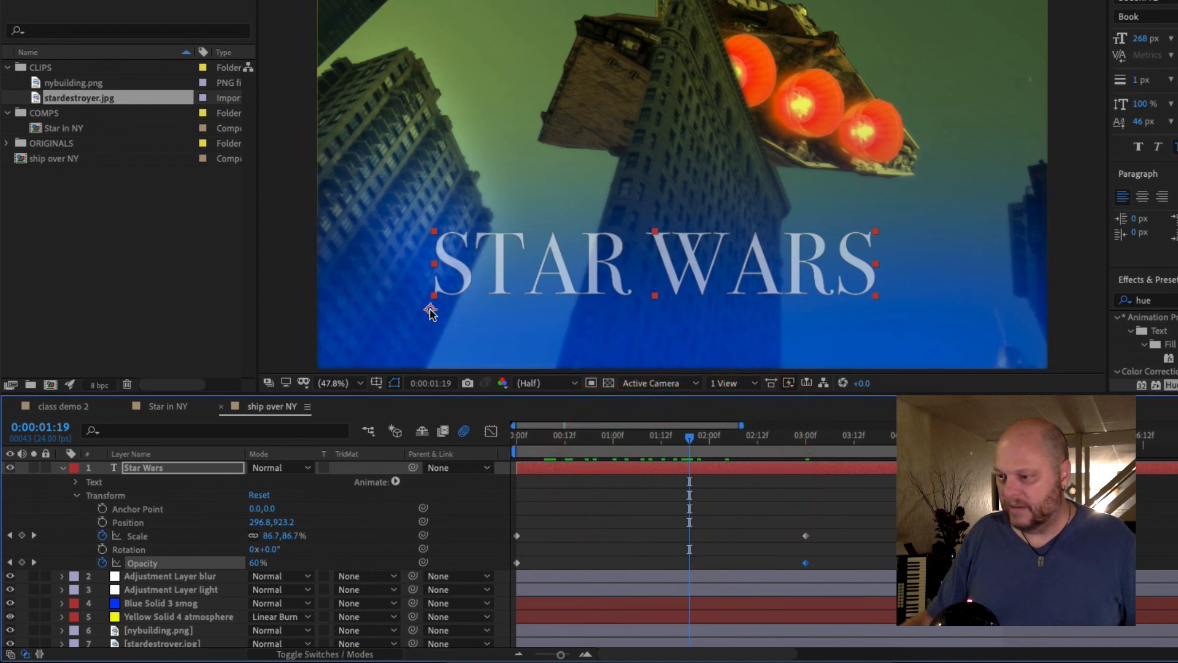
pyautogui.moveTo(430, 312); pyautogui.dragTo(436, 310)
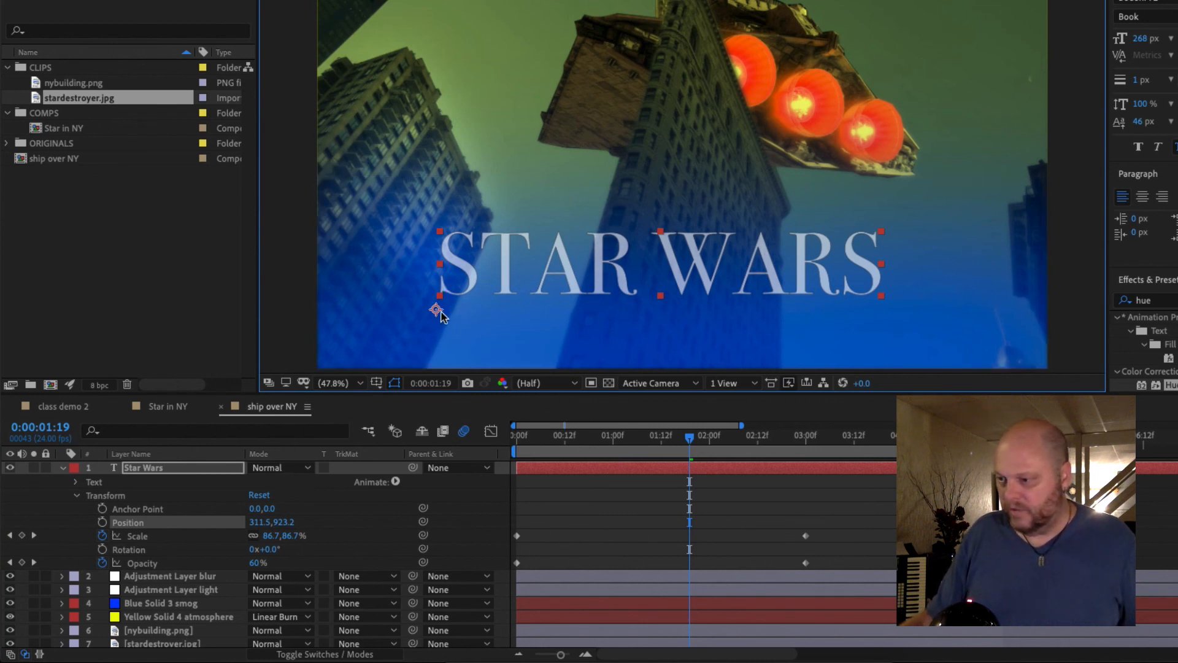
pyautogui.moveTo(664, 452)
pyautogui.mouseDown()
pyautogui.moveTo(528, 452)
pyautogui.moveTo(686, 448)
pyautogui.moveTo(666, 451)
pyautogui.mouseUp()
pyautogui.moveTo(555, 463)
pyautogui.mouseDown()
pyautogui.moveTo(534, 466)
pyautogui.moveTo(750, 470)
pyautogui.moveTo(565, 470)
pyautogui.moveTo(694, 479)
pyautogui.mouseUp()
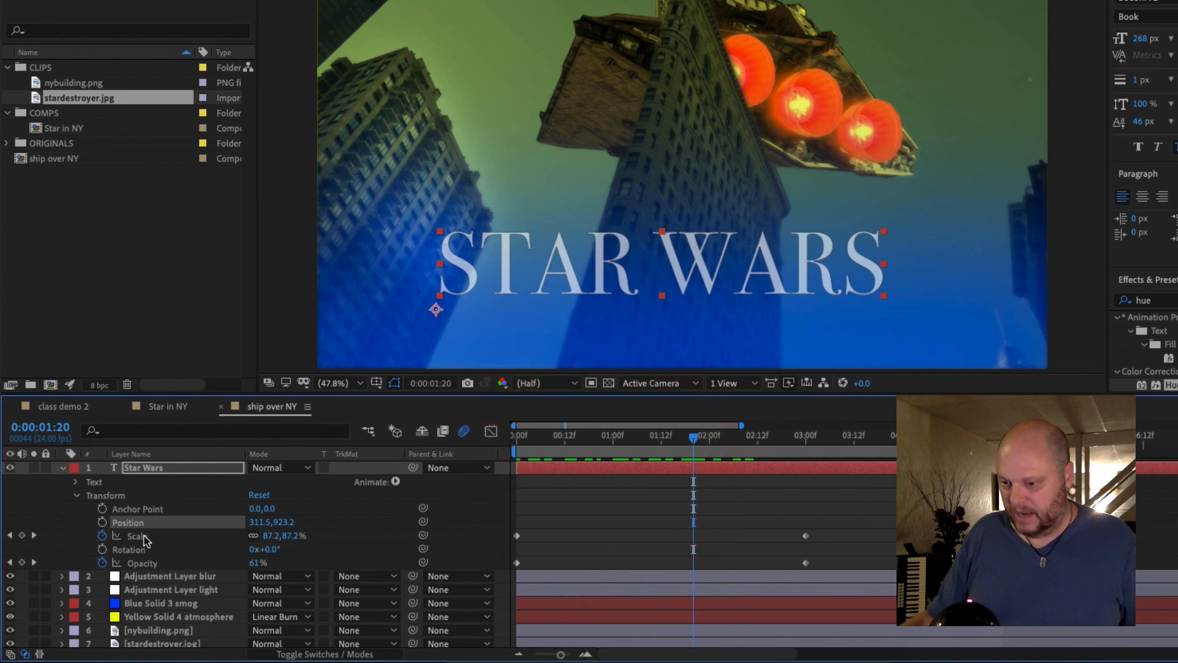
# Set the Star Wars layer's Anchor Point to 654.0, -138.0, near the middle of the title
pyautogui.click(141, 509)
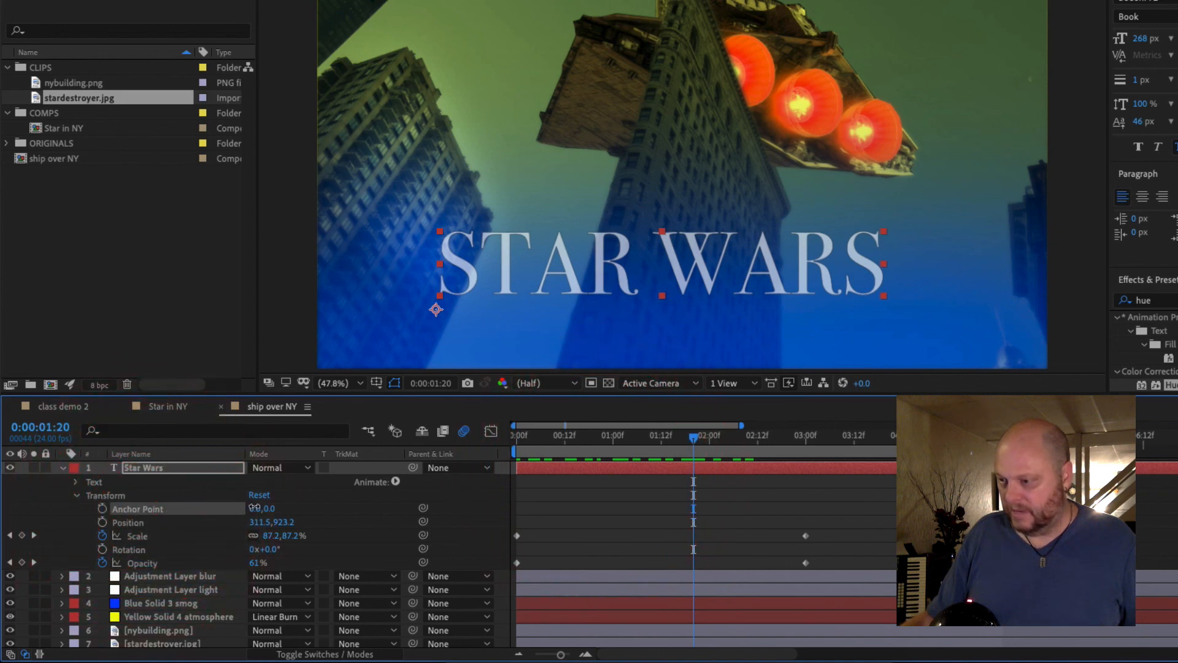
pyautogui.moveTo(253, 508); pyautogui.dragTo(735, 496)
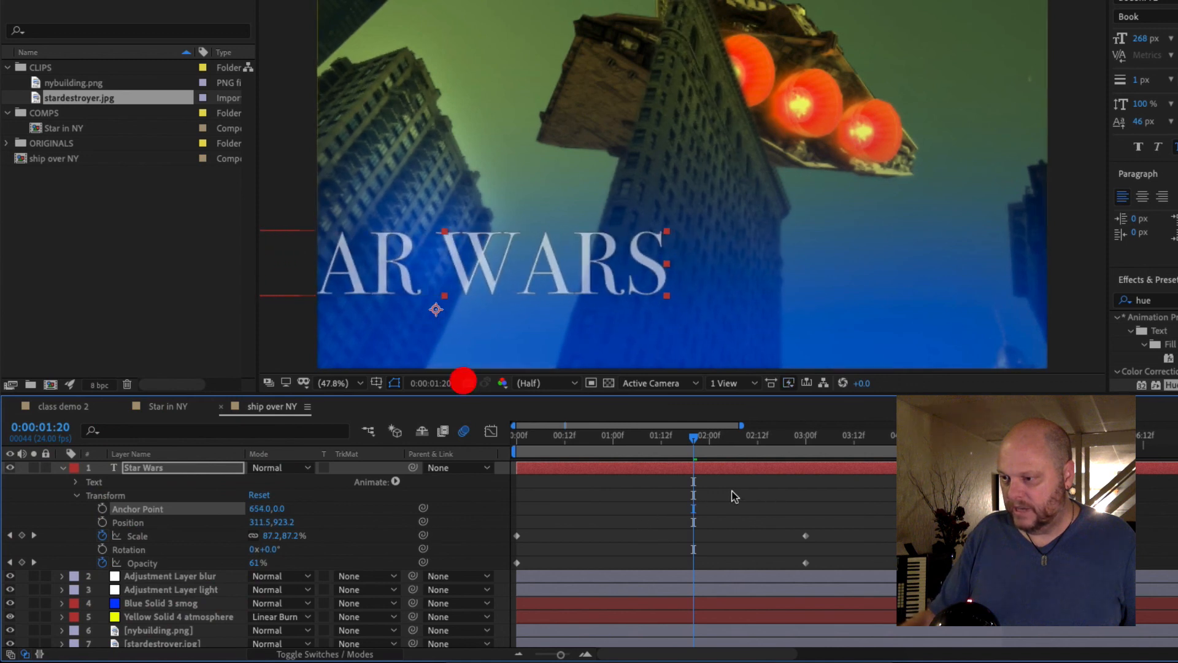
pyautogui.press('space')
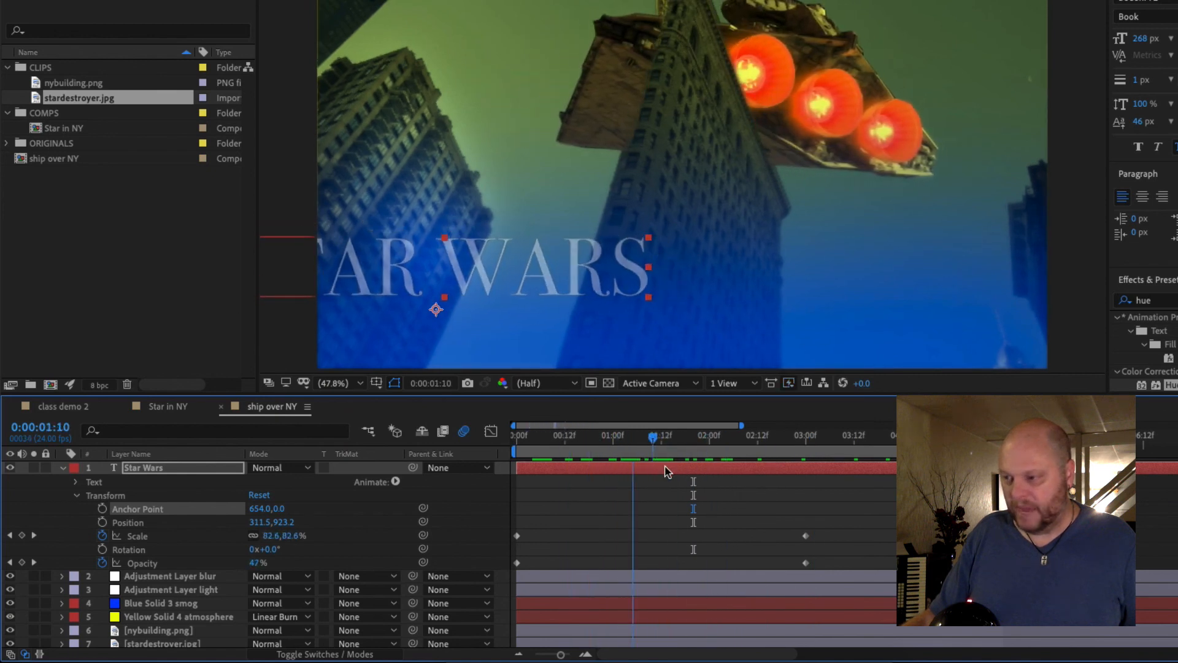
pyautogui.click(636, 435)
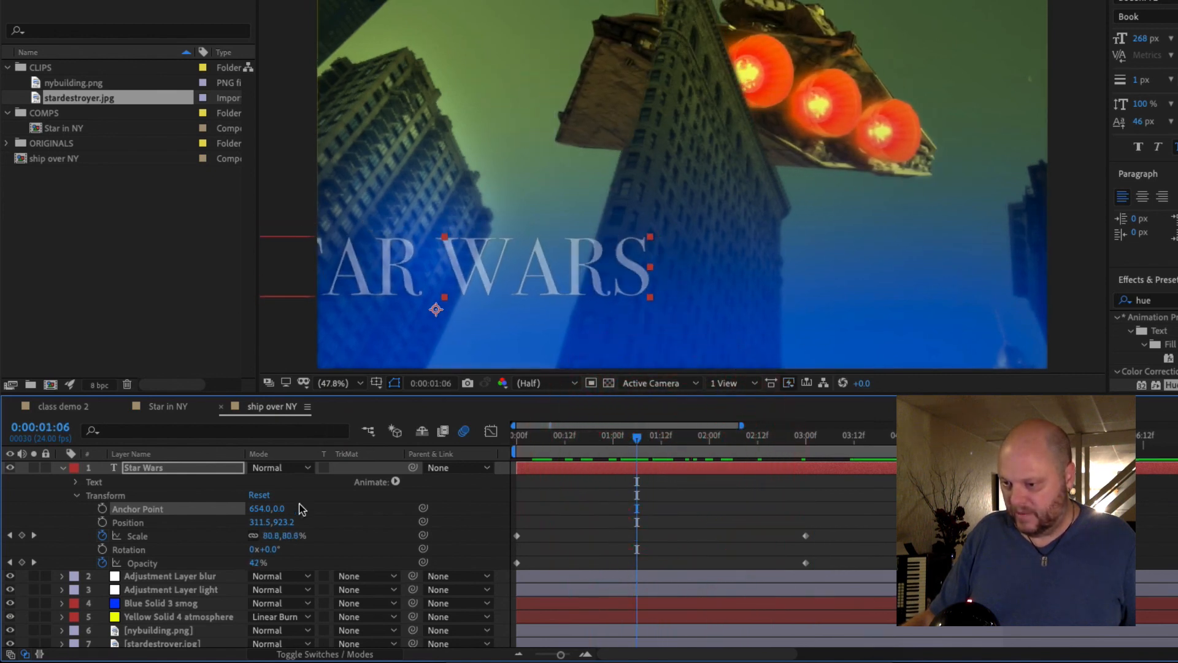
pyautogui.moveTo(276, 513); pyautogui.dragTo(182, 493)
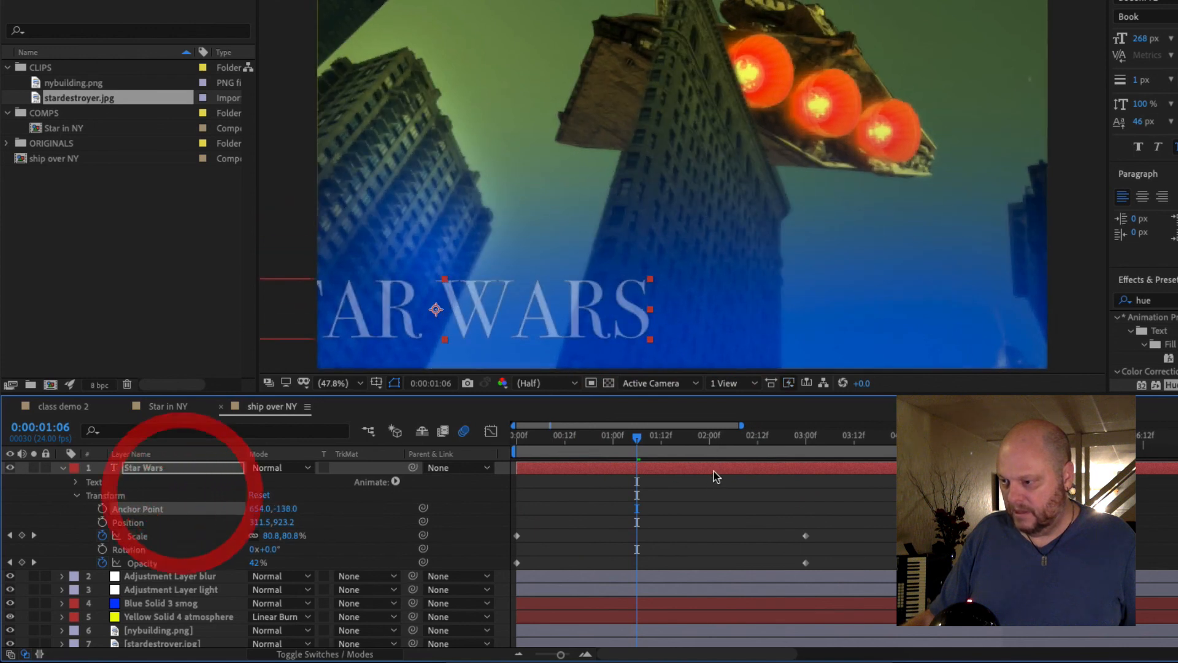
# Keyframe the title's Position on the first frame and move it to about 993.5, 860.2, centred low in the frame
pyautogui.moveTo(541, 442); pyautogui.dragTo(505, 446)
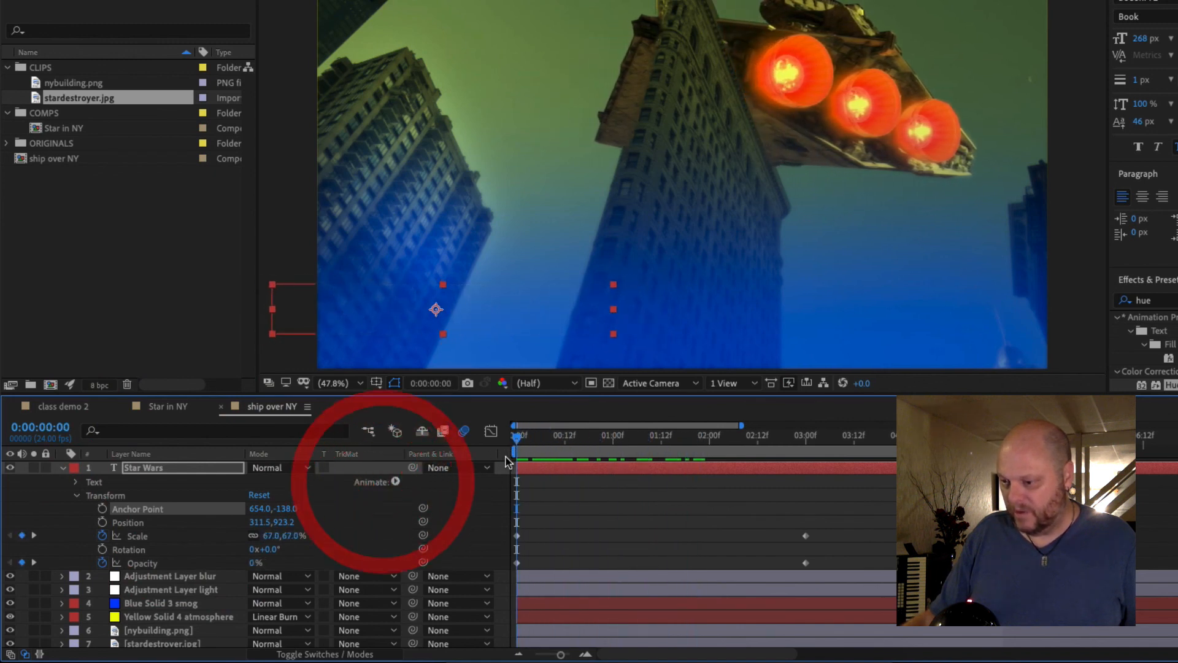
pyautogui.click(102, 522)
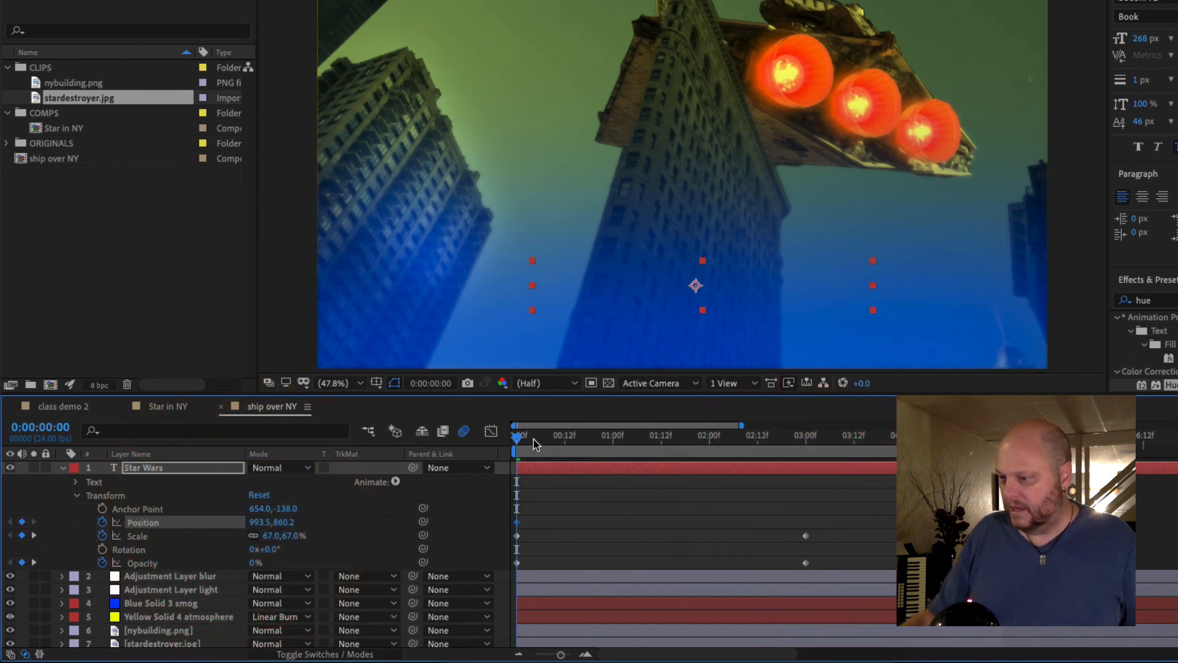
# Preview the title's scale and fade animation from the first frame, and scrub to about 0:00:02:04 to examine it
pyautogui.press('space')
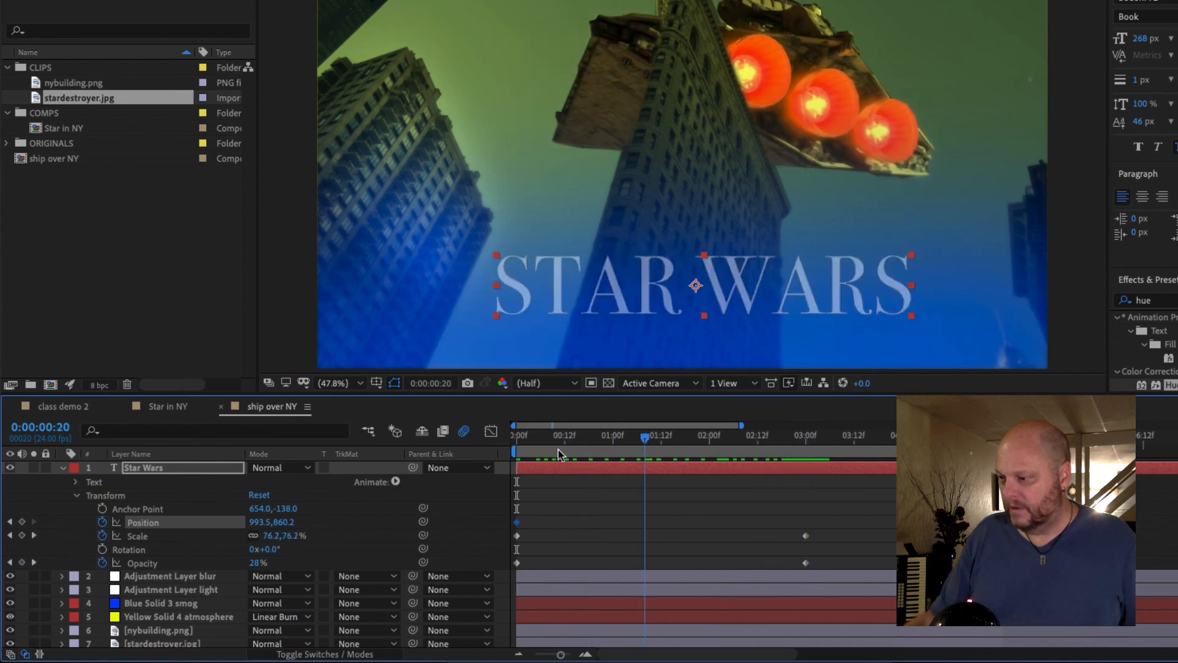
pyautogui.press('space')
pyautogui.press('space')
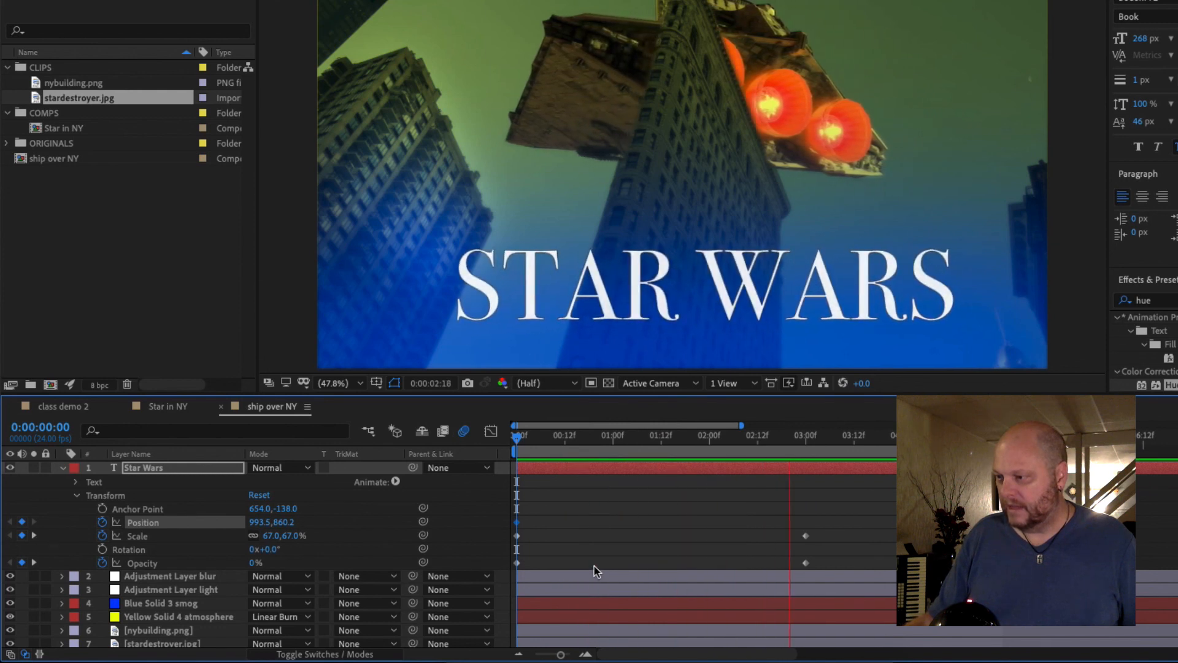
pyautogui.press('space')
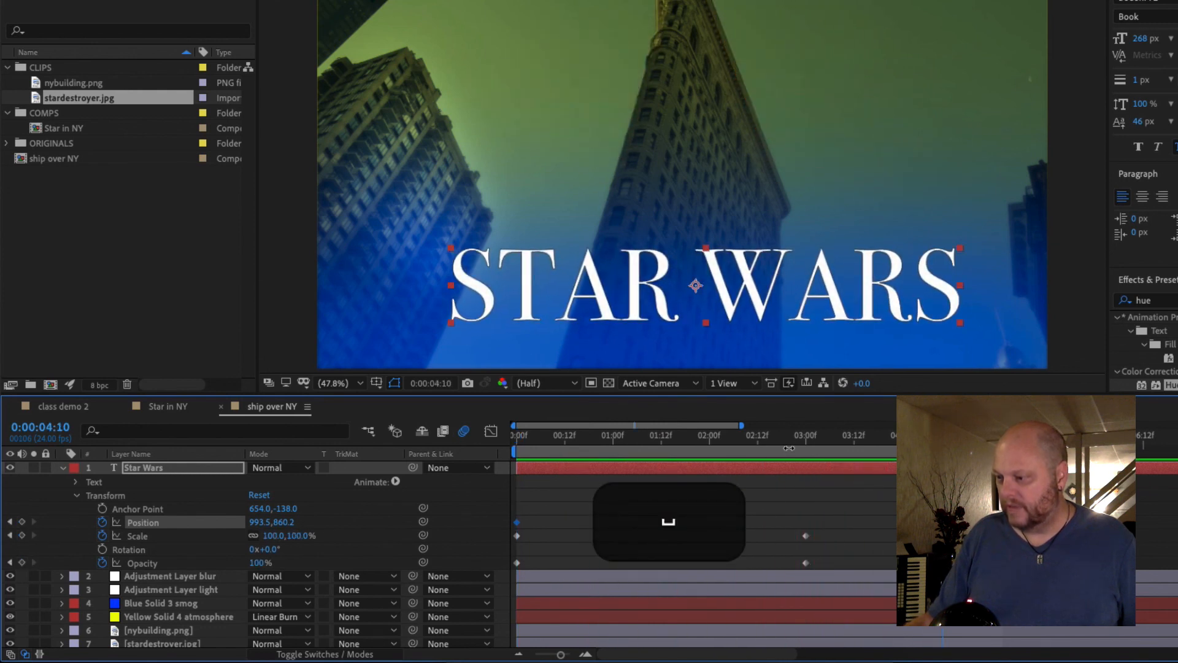
pyautogui.click(785, 437)
pyautogui.click(737, 437)
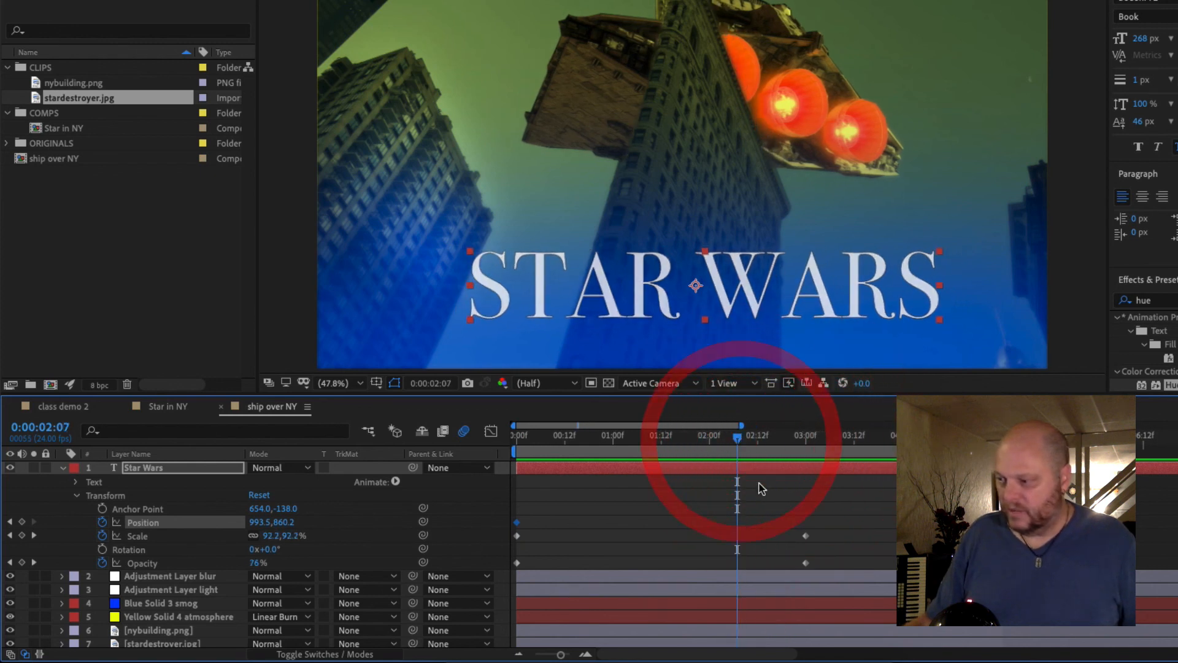
pyautogui.moveTo(738, 438)
pyautogui.mouseDown()
pyautogui.moveTo(805, 437)
pyautogui.moveTo(706, 440)
pyautogui.moveTo(725, 447)
pyautogui.mouseUp()
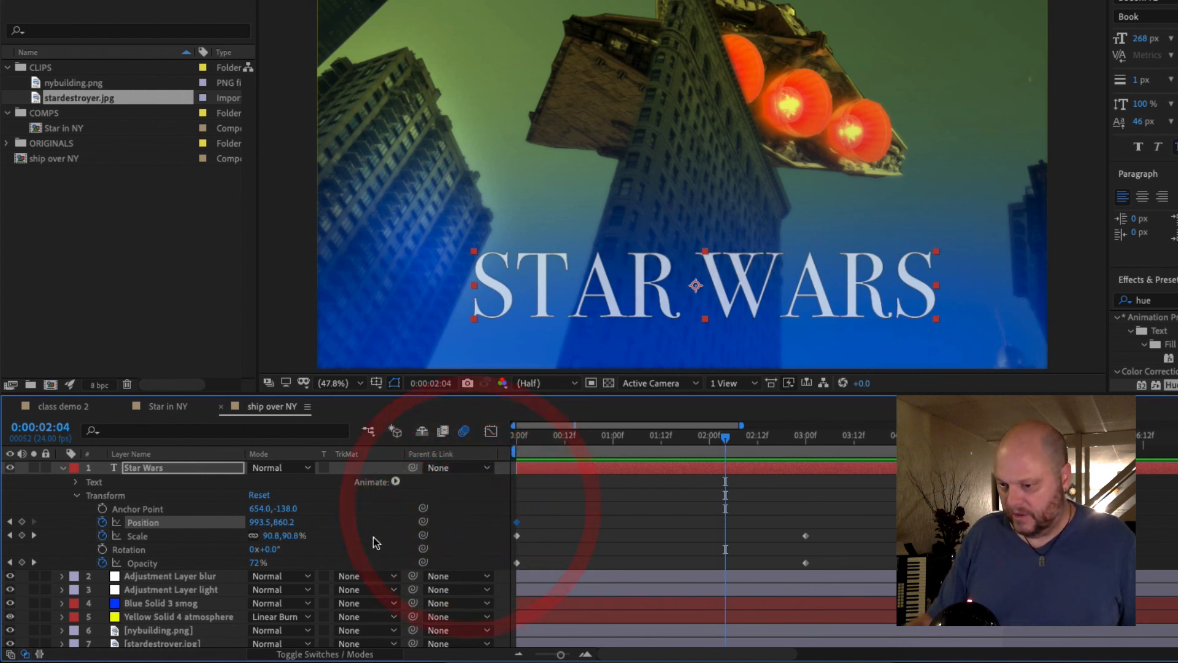
# Apply Easy Ease In to the Star Wars title's final Scale keyframe at the three-second mark
pyautogui.click(357, 531)
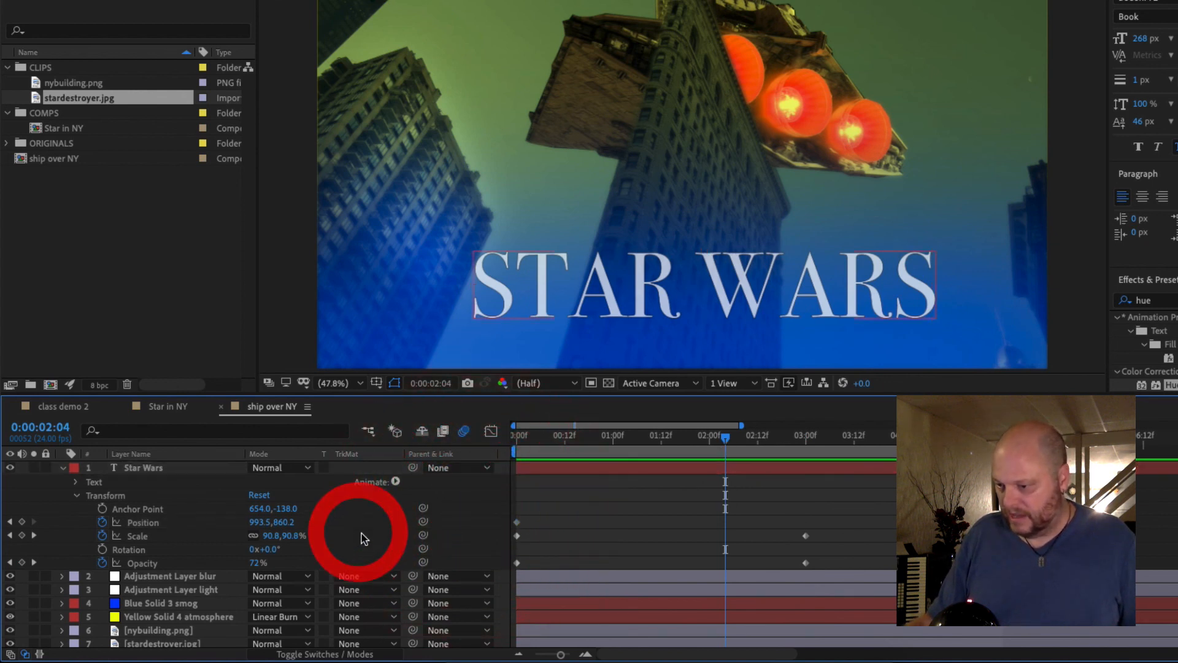
pyautogui.click(805, 536)
pyautogui.moveTo(725, 439); pyautogui.dragTo(807, 445)
pyautogui.click(806, 536)
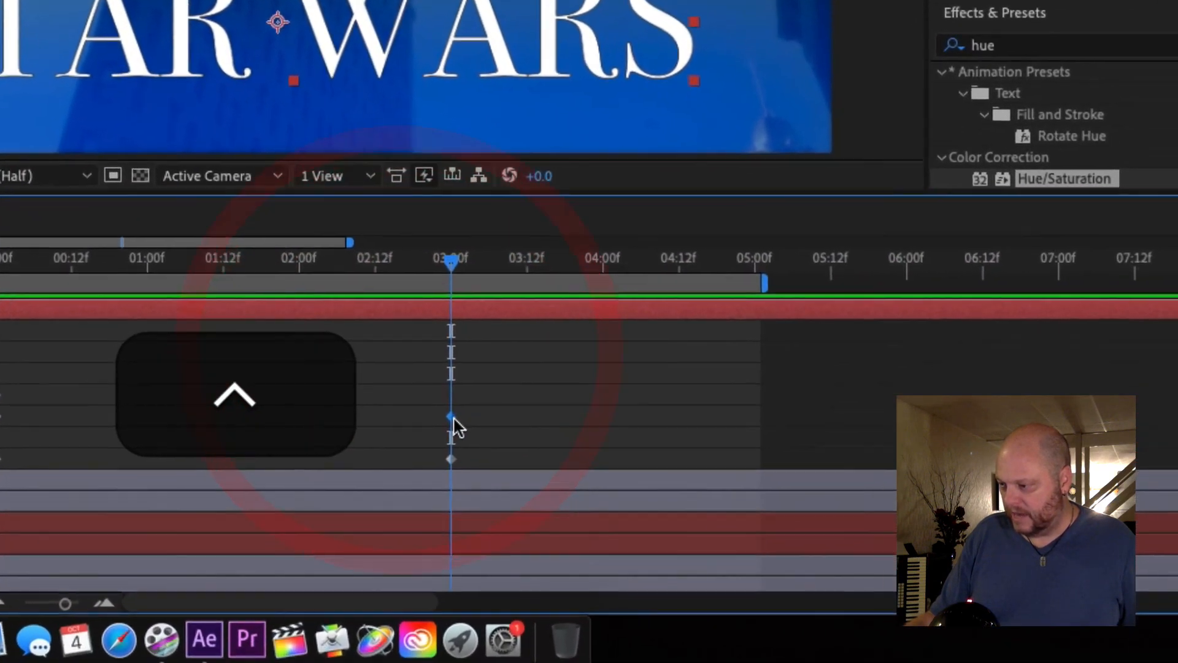
pyautogui.rightClick(454, 419)
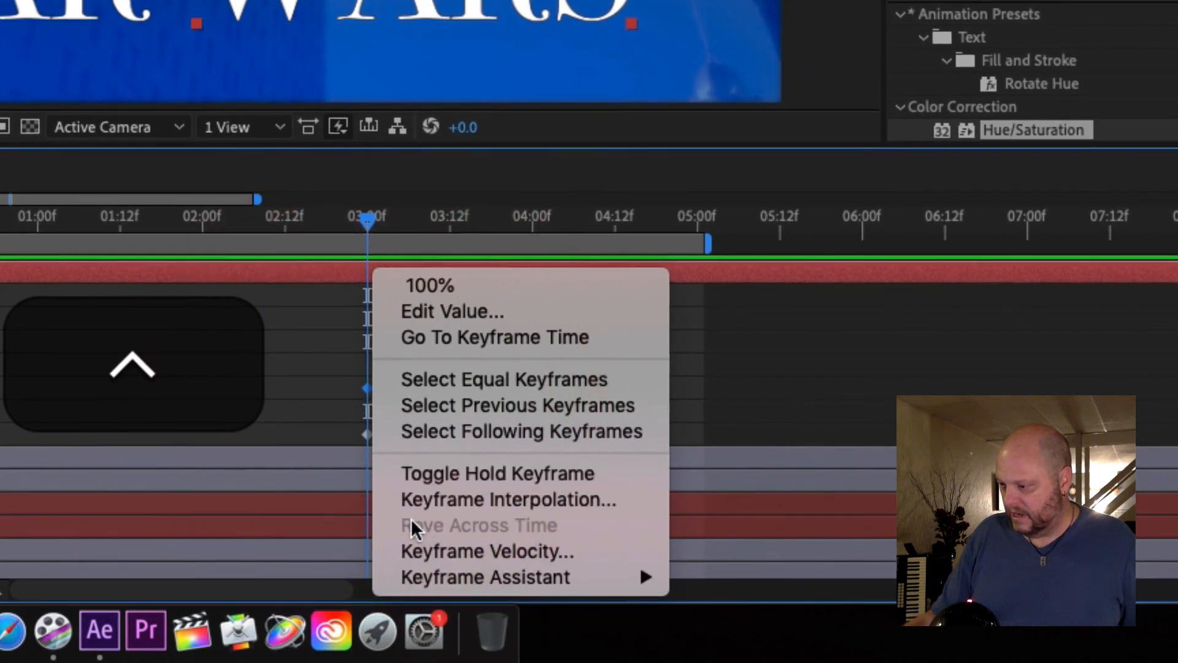
pyautogui.moveTo(473, 576)
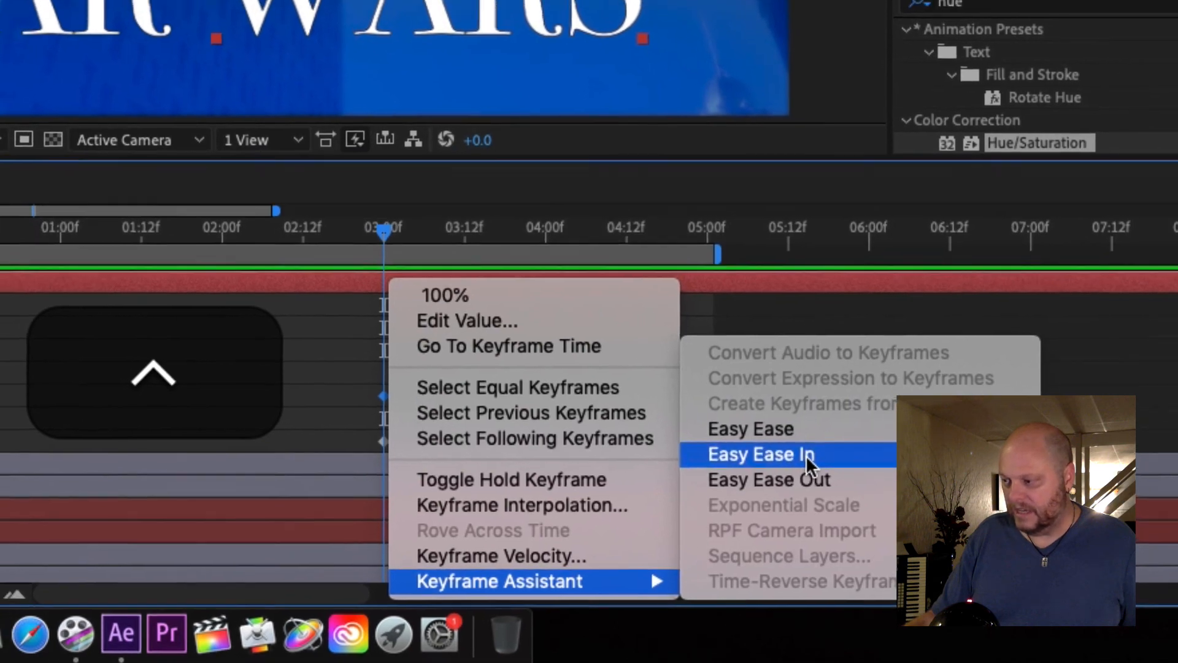
pyautogui.click(802, 455)
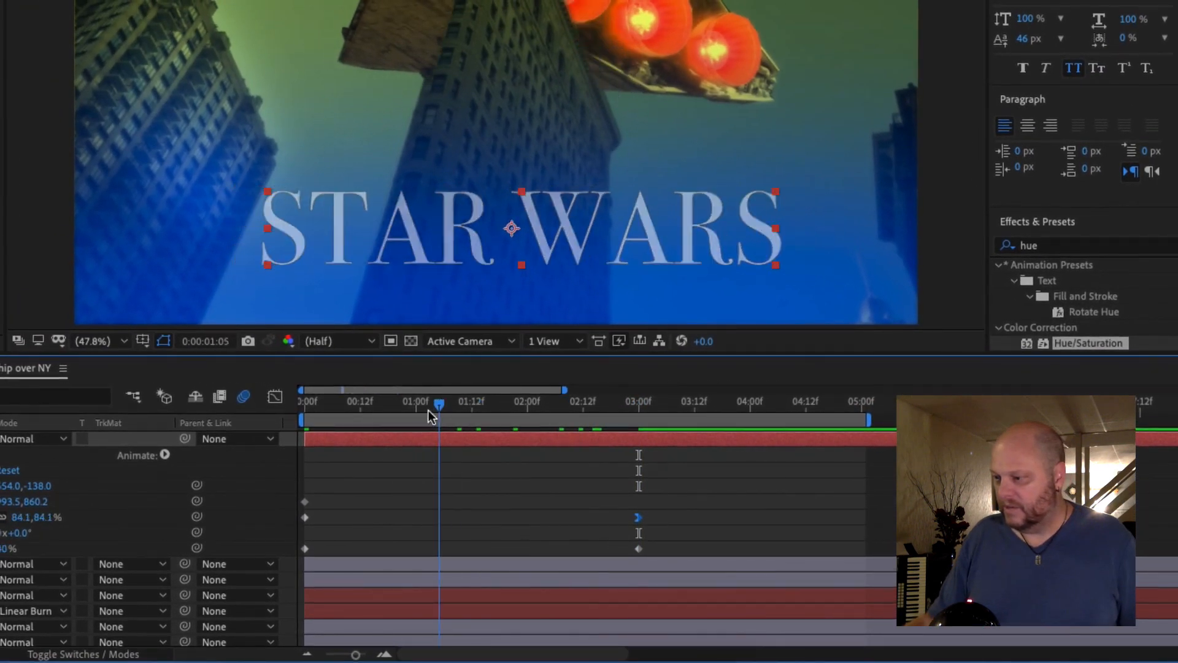
# Preview the eased title animation from the first frame and scrub to 0:00:02:02 to examine it
pyautogui.moveTo(430, 418); pyautogui.dragTo(303, 421)
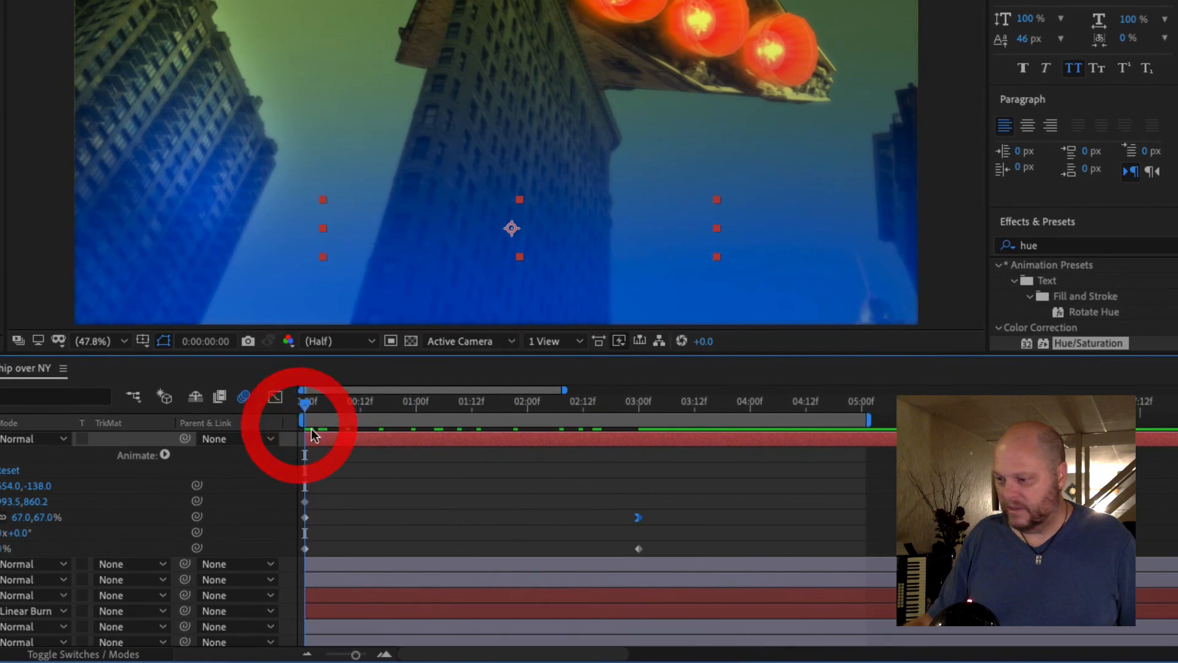
pyautogui.press('space')
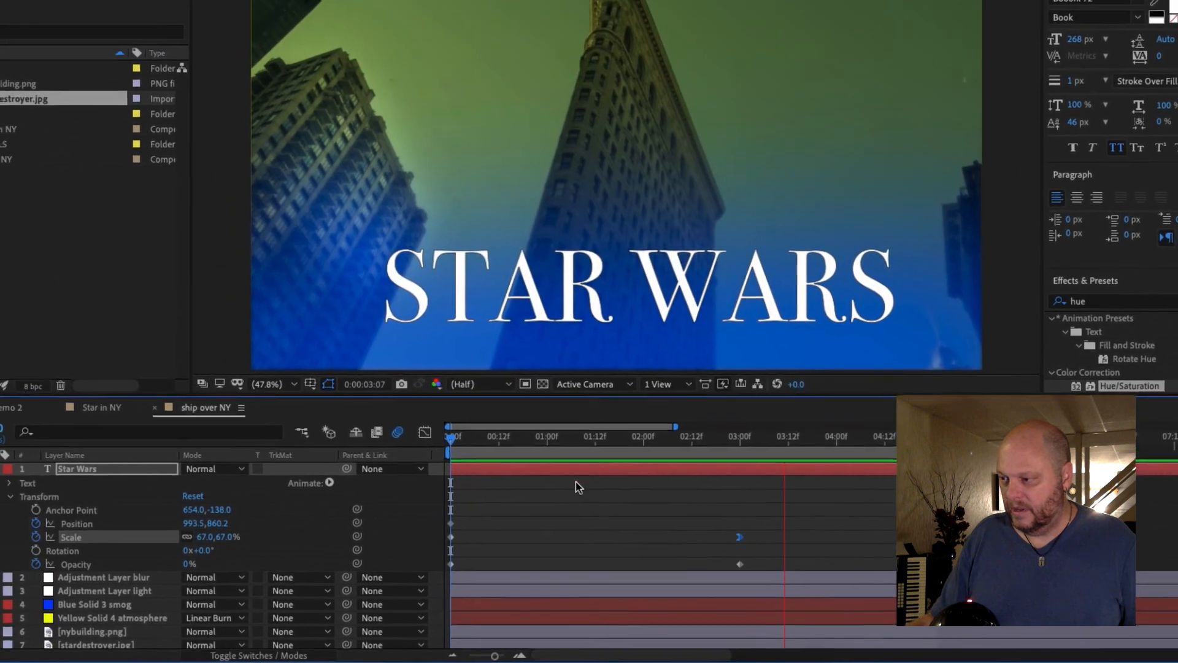
pyautogui.press('space')
pyautogui.click(493, 451)
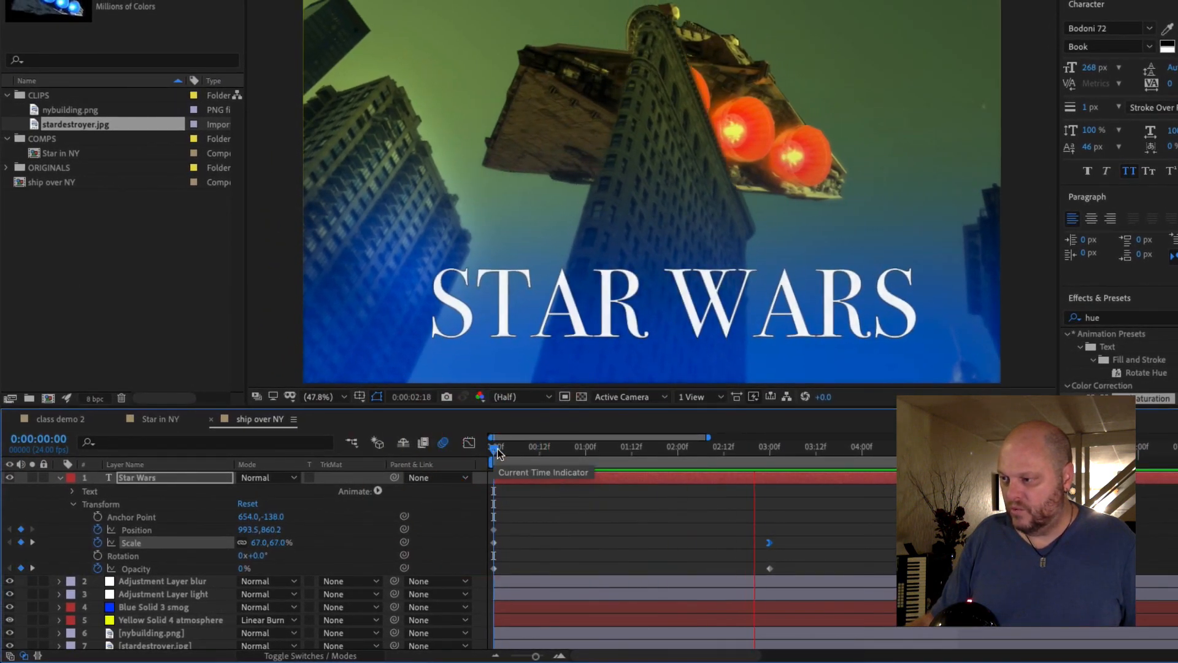
pyautogui.press('space')
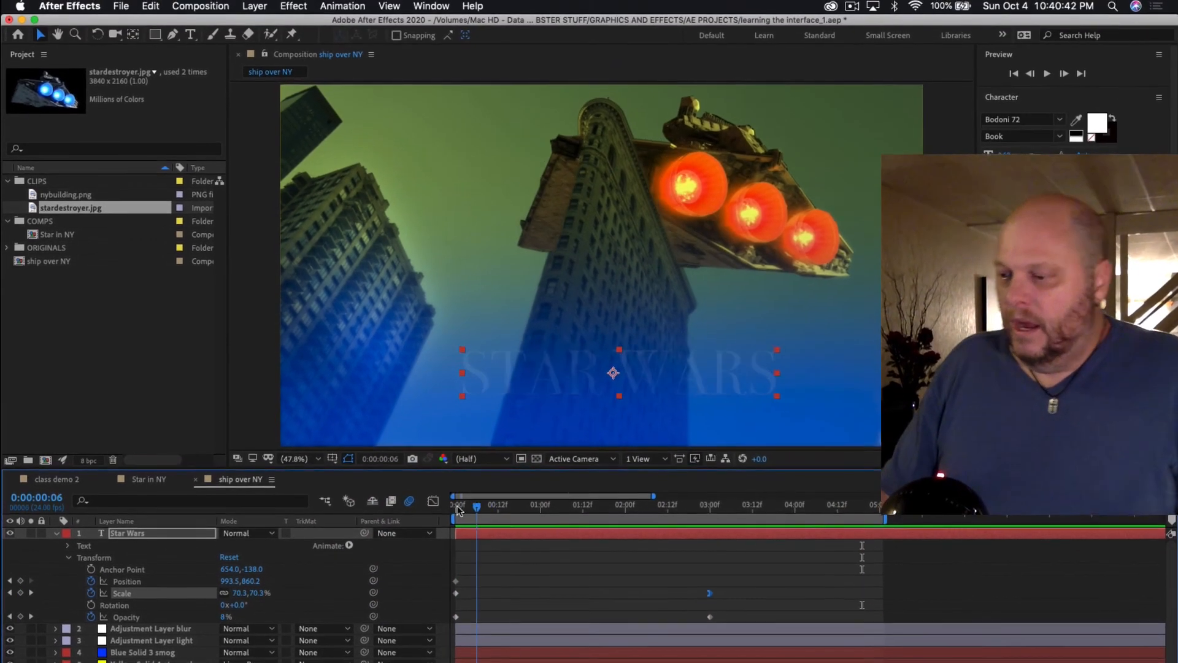
pyautogui.moveTo(459, 510); pyautogui.dragTo(630, 510)
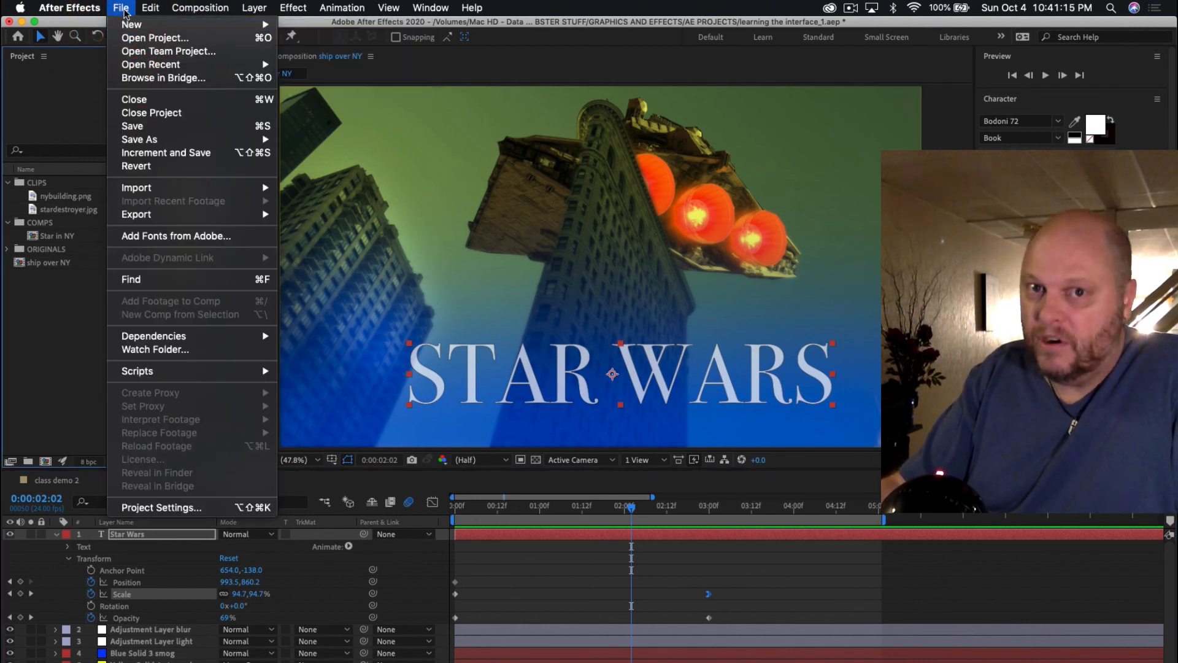
# Browse proc12.jpg, proc22.jpg, proc37.jpg and nybuilding.png in the SET 1 folder's import previews, and close without importing
pyautogui.moveTo(158, 188)
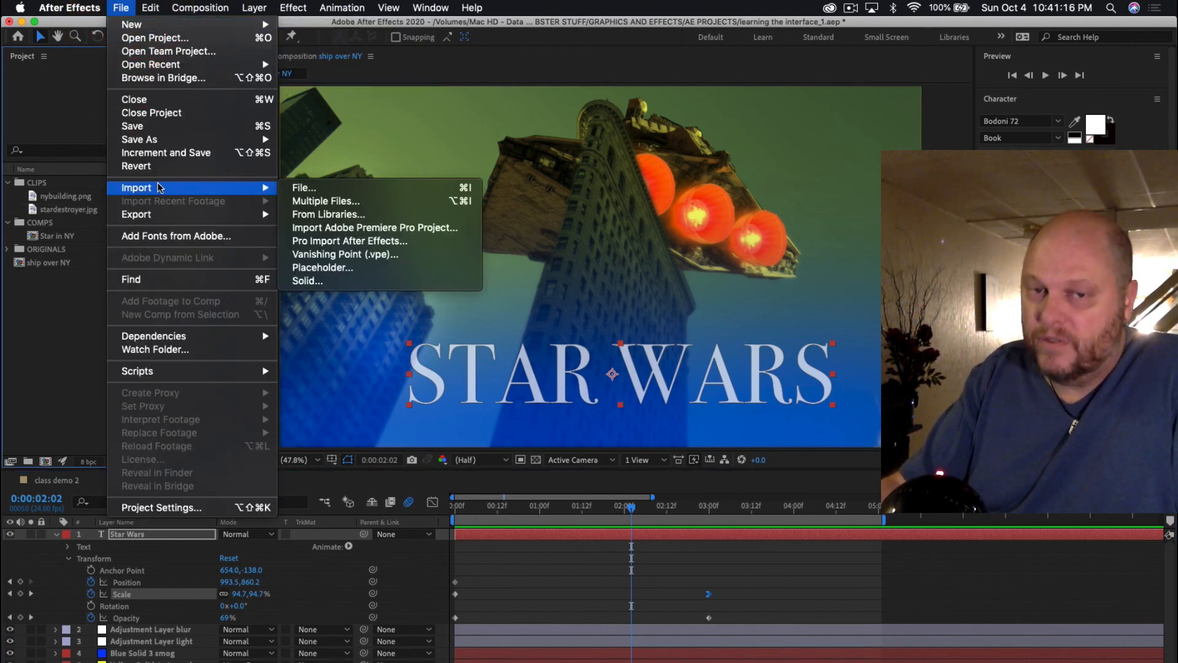
pyautogui.click(331, 187)
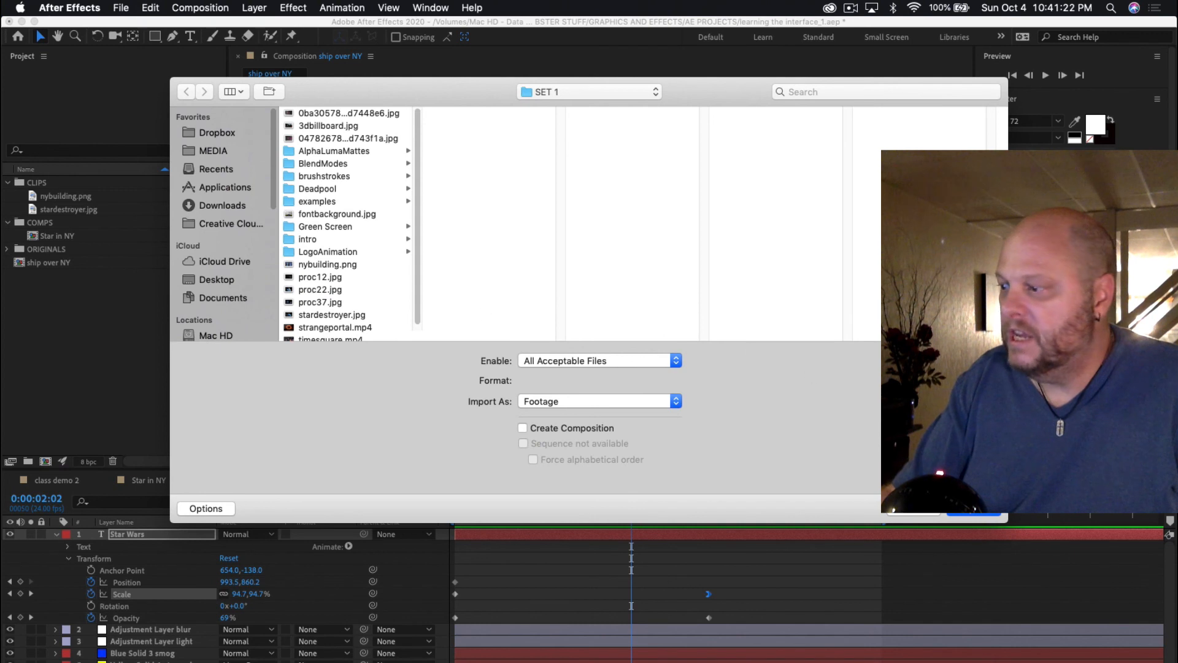
pyautogui.click(332, 278)
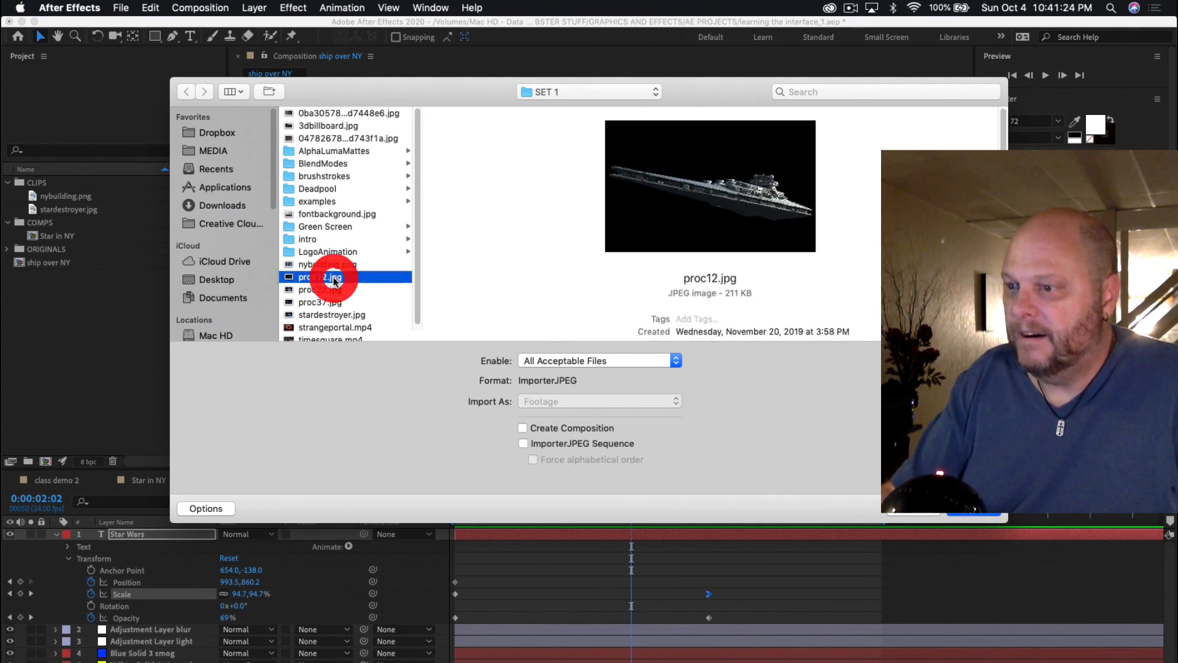
pyautogui.click(330, 289)
pyautogui.click(329, 301)
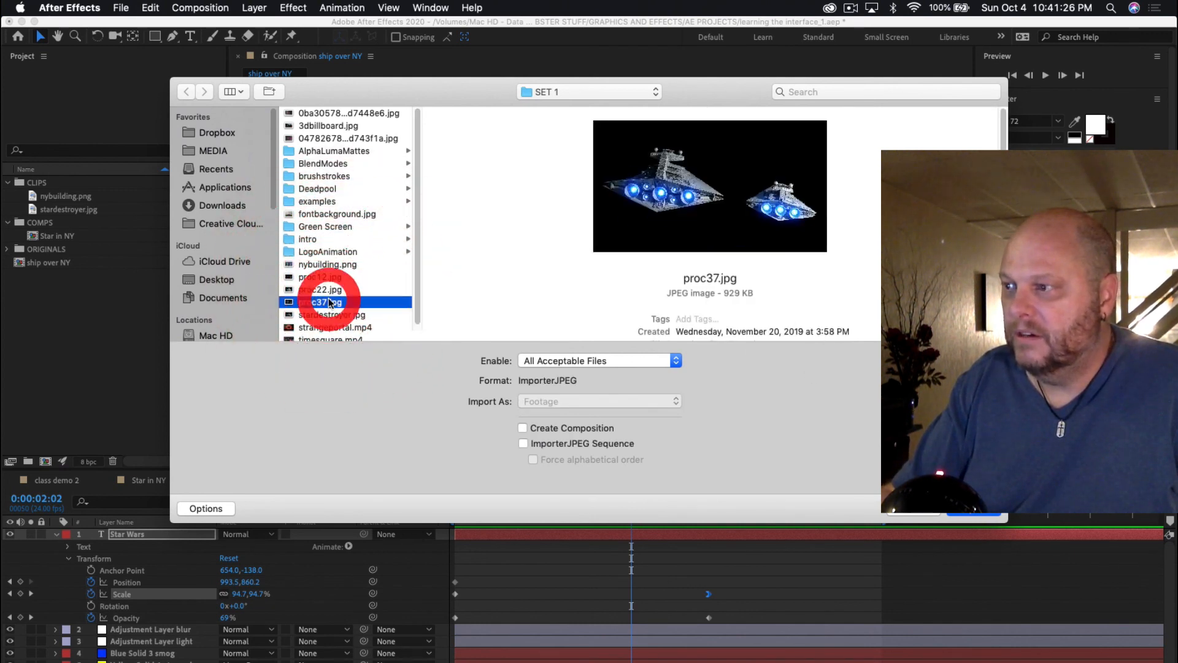
pyautogui.click(329, 290)
pyautogui.click(329, 276)
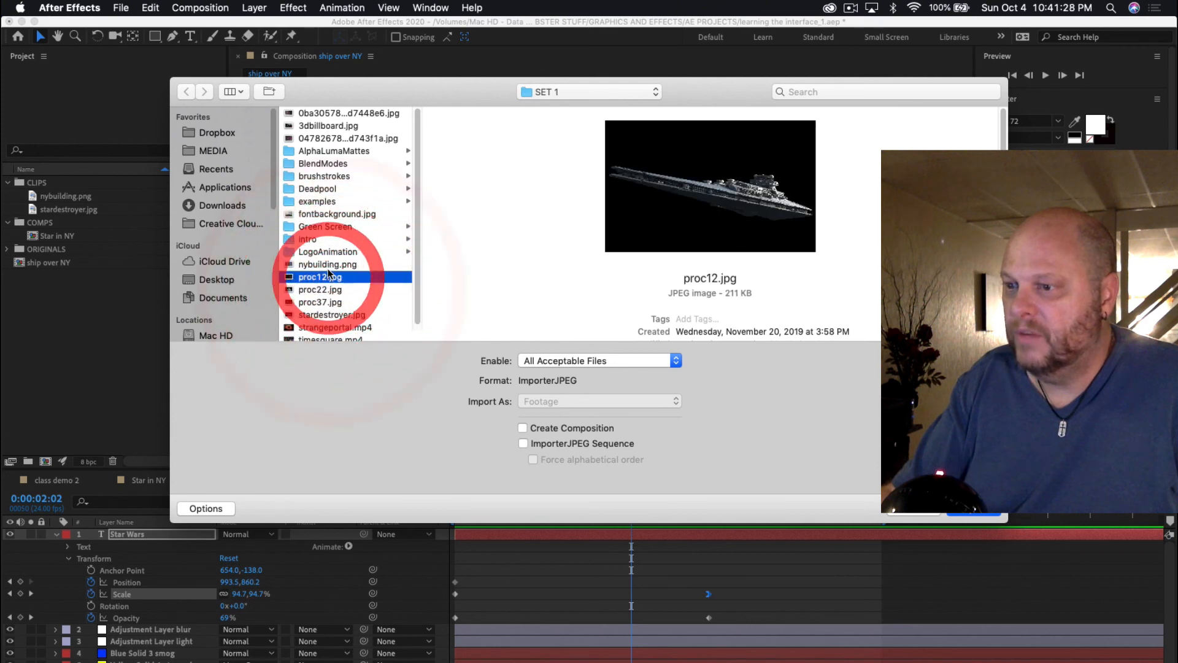
pyautogui.click(329, 264)
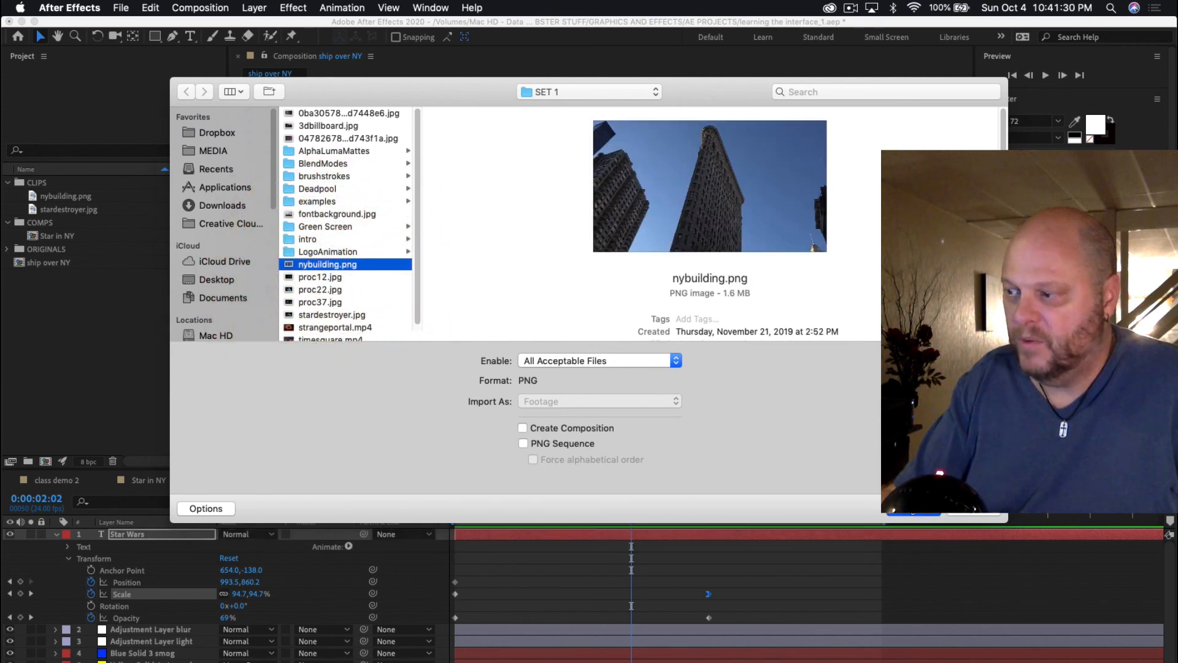
pyautogui.click(913, 511)
# Collapse the Star Wars layer's properties and scrub the composition from the first frame to 0:00:02:12 to review it
pyautogui.moveTo(632, 508); pyautogui.dragTo(418, 512)
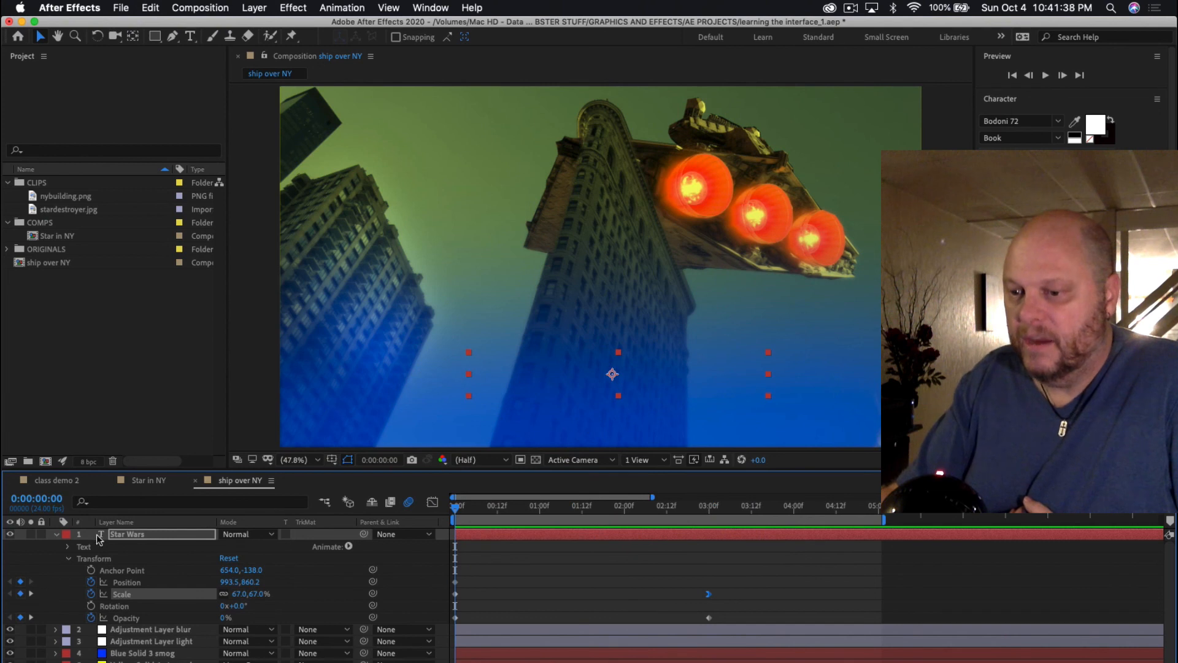
pyautogui.click(55, 535)
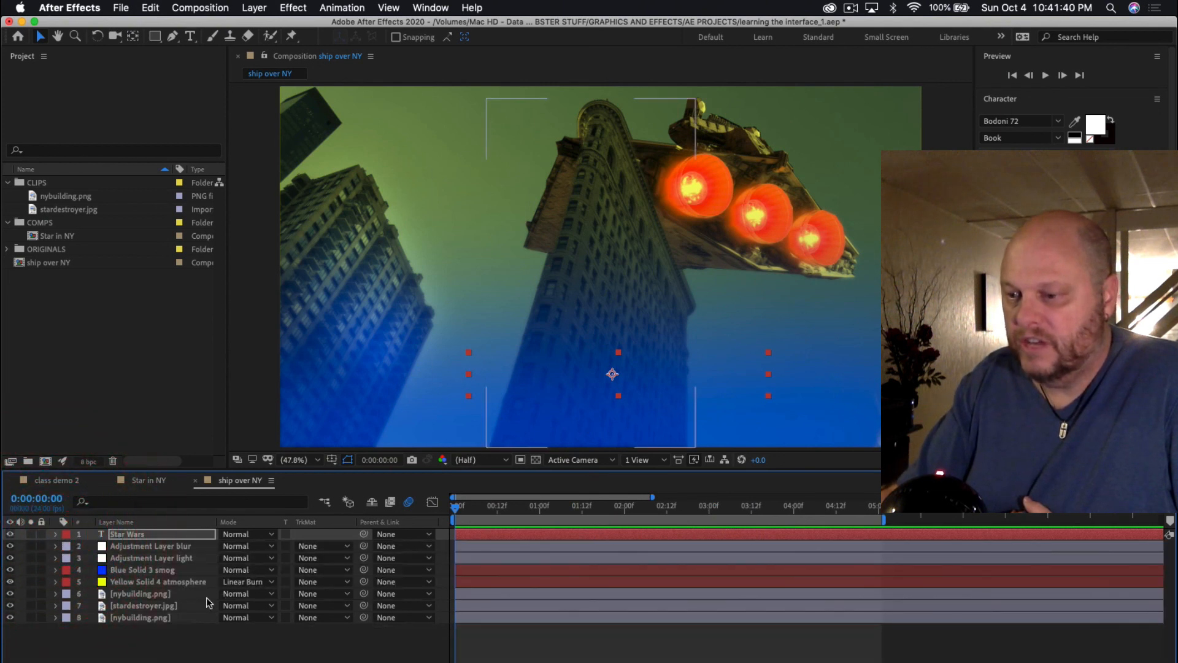
pyautogui.moveTo(462, 515); pyautogui.dragTo(667, 517)
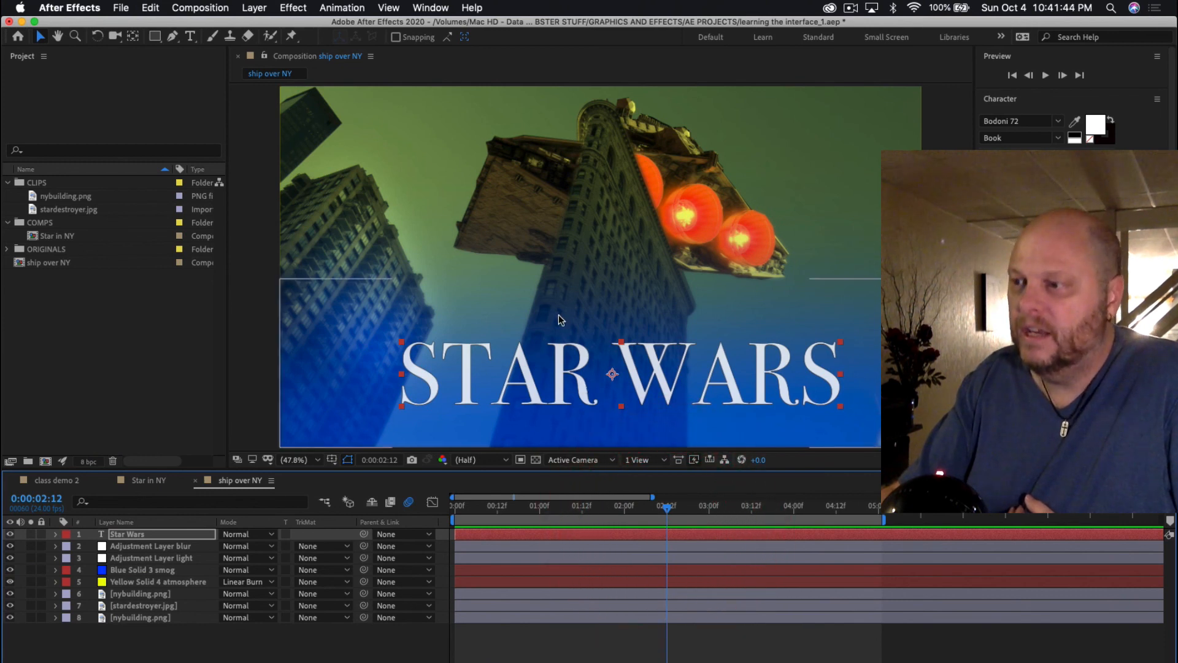